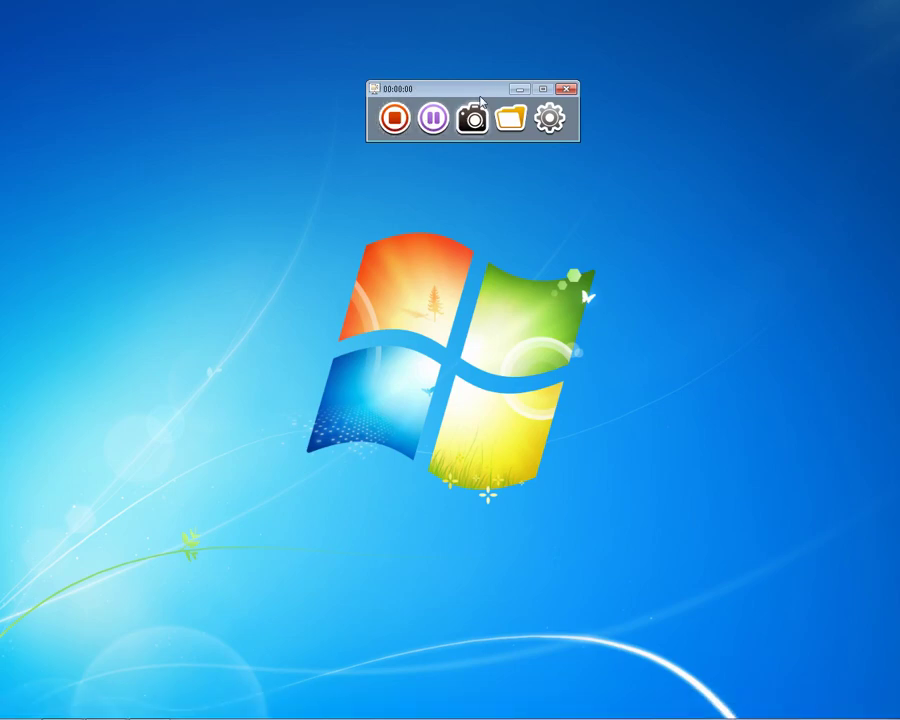
Step: Start and minimize the screen recorder, refresh the desktop, and restore the Get External Data workbook
{"action": "left_click", "coordinate": [519, 89]}
{"action": "left_click", "coordinate": [476, 135]}
{"action": "right_click", "coordinate": [409, 61]}
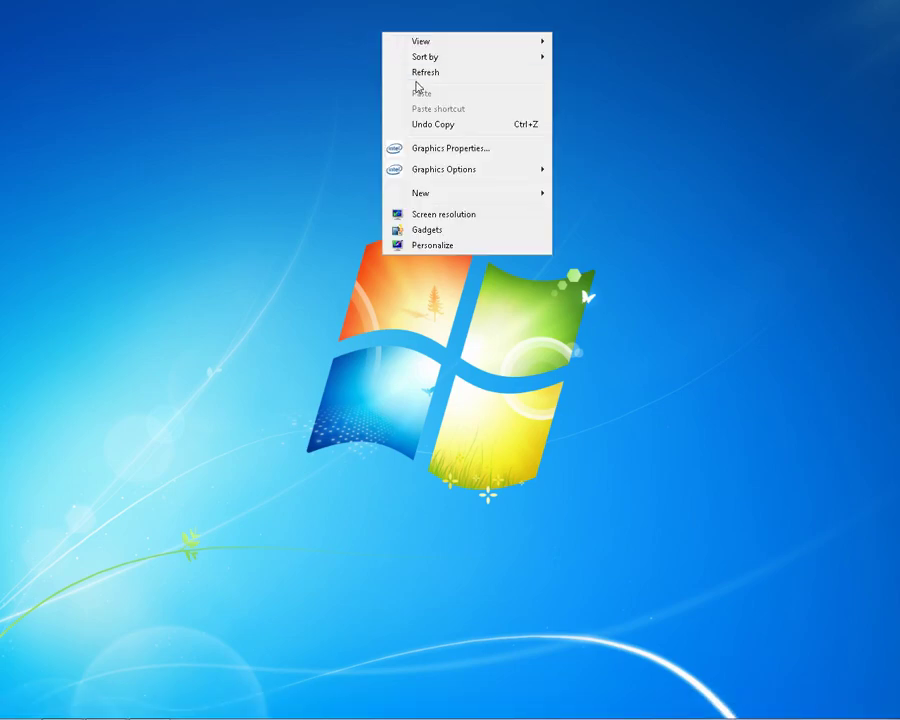
{"action": "left_click", "coordinate": [425, 75]}
{"action": "mouse_move", "coordinate": [229, 703]}
{"action": "left_click", "coordinate": [106, 707]}
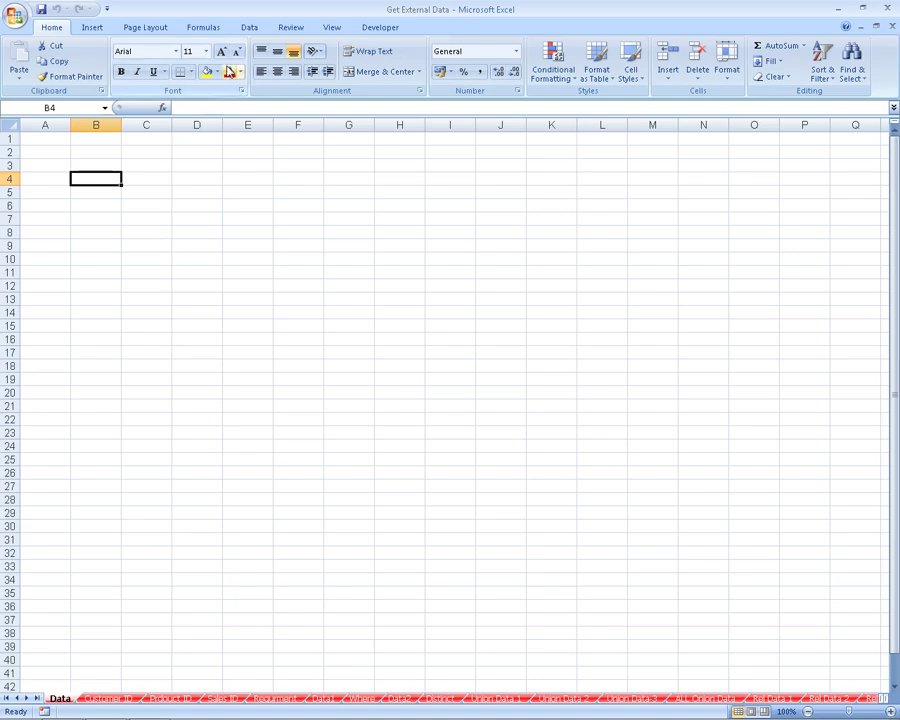
Step: Switch to the Data tab of the ribbon
{"action": "left_click", "coordinate": [250, 28]}
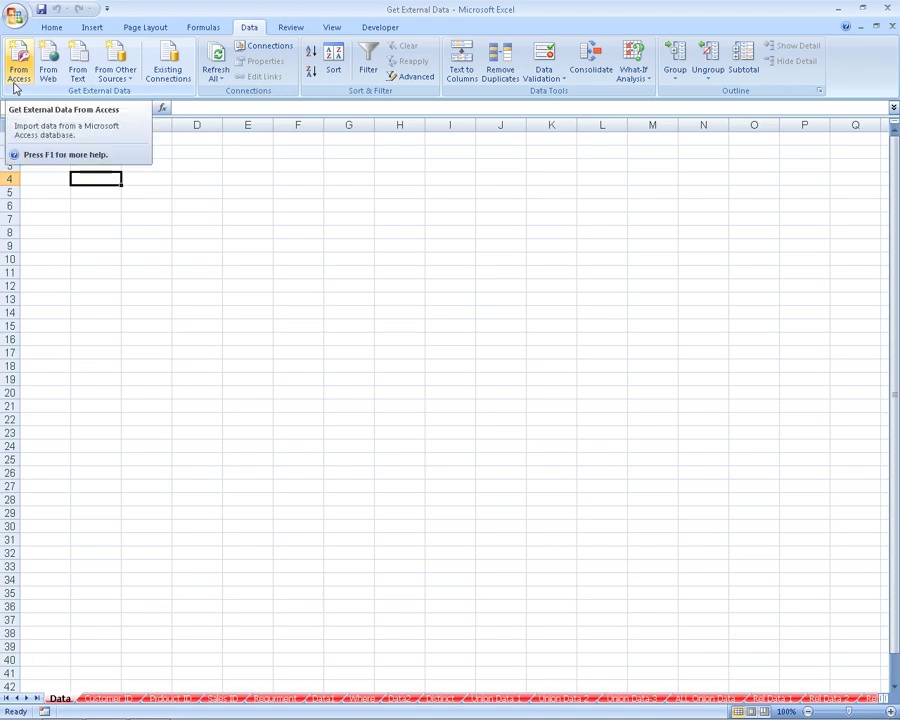
Step: Choose From Access and open 'Acces File' from the Normal Excel File > Data folder on drive D
{"action": "left_click", "coordinate": [16, 86]}
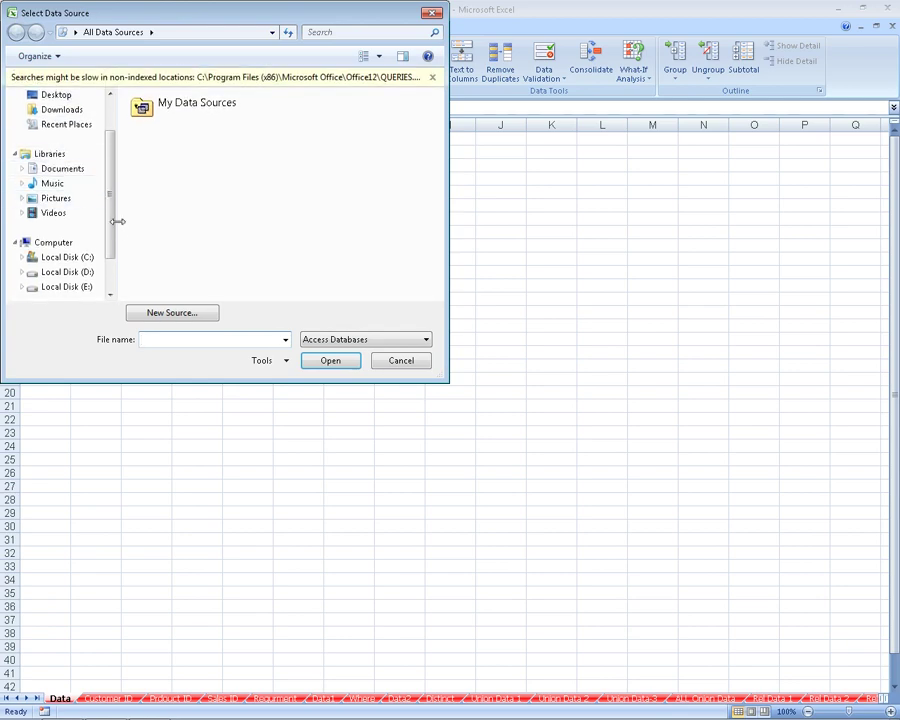
{"action": "scroll", "coordinate": [116, 220], "scroll_direction": "down", "scroll_amount": 2}
{"action": "left_click", "coordinate": [58, 224]}
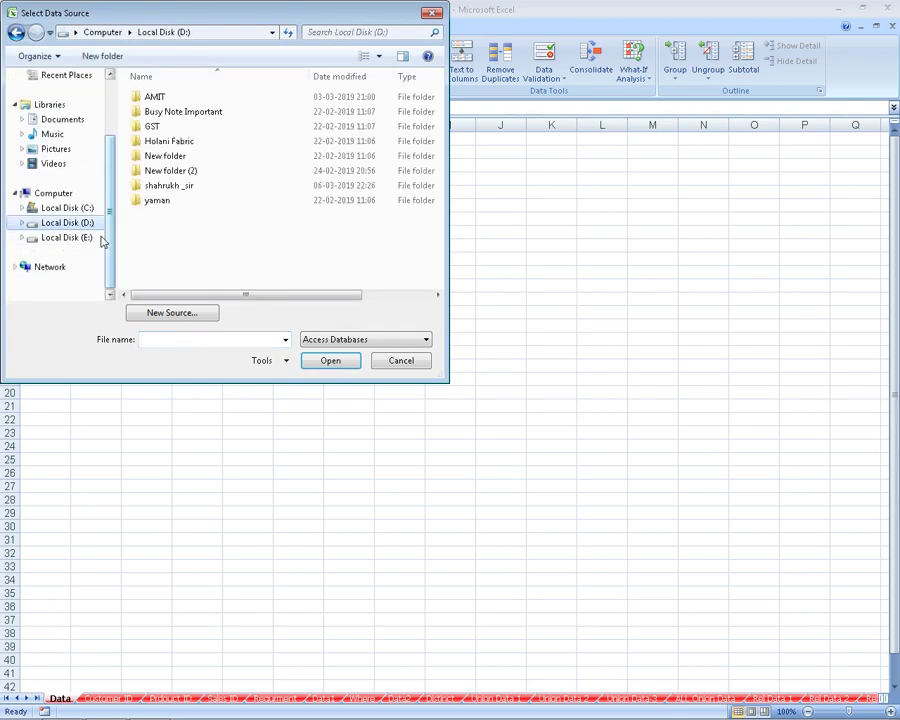
{"action": "double_click", "coordinate": [158, 186]}
{"action": "double_click", "coordinate": [165, 157]}
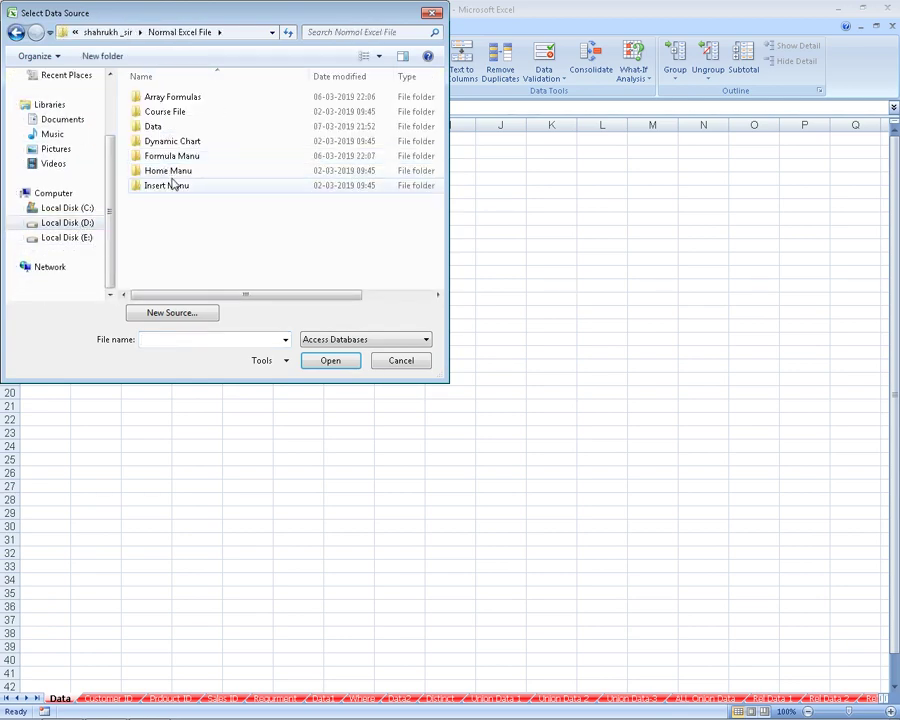
{"action": "double_click", "coordinate": [165, 127]}
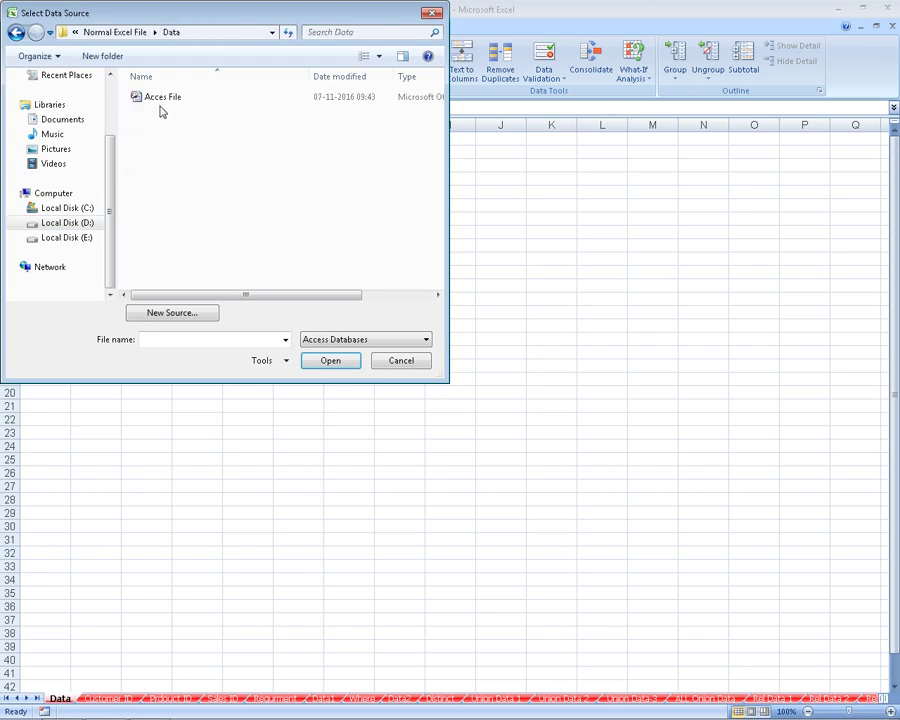
{"action": "left_click", "coordinate": [161, 103]}
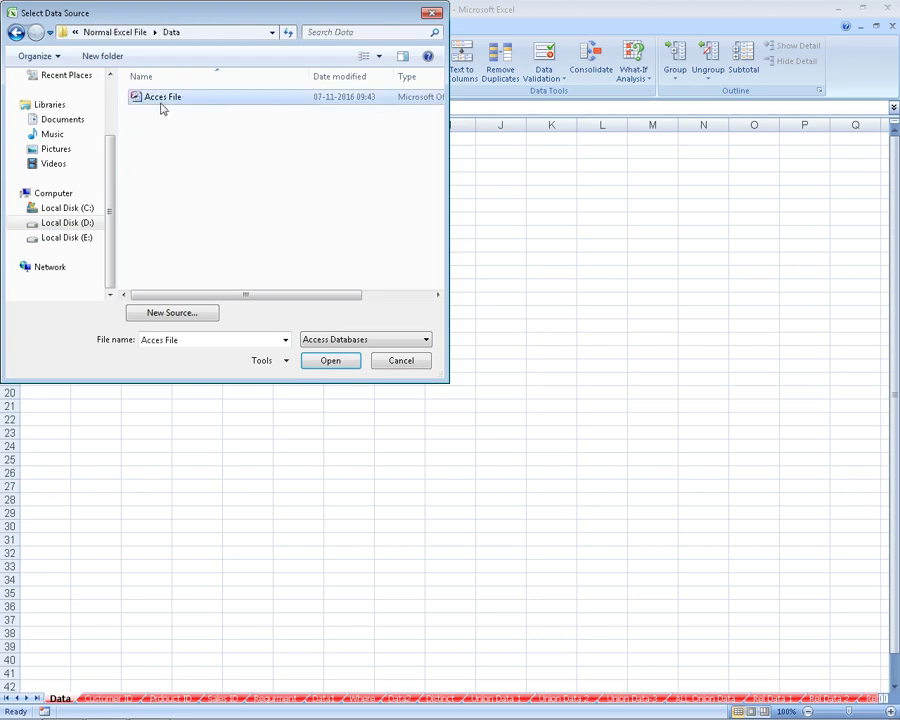
{"action": "double_click", "coordinate": [161, 104]}
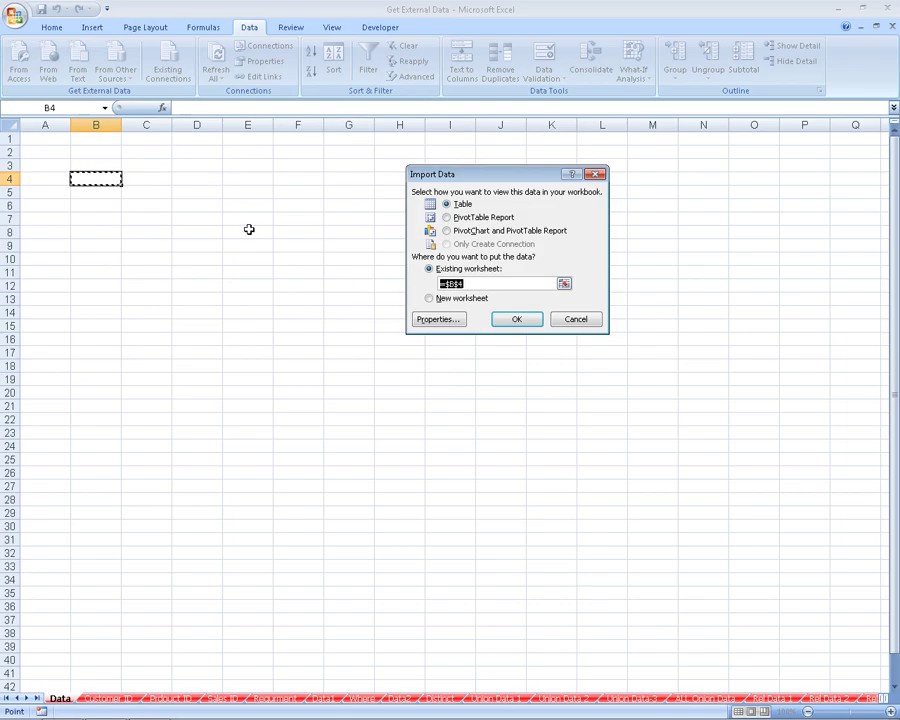
Step: Import the Access data as a table at =Data!$A$1, then switch to the Customer ID sheet
{"action": "left_click", "coordinate": [50, 148]}
{"action": "left_click", "coordinate": [52, 138]}
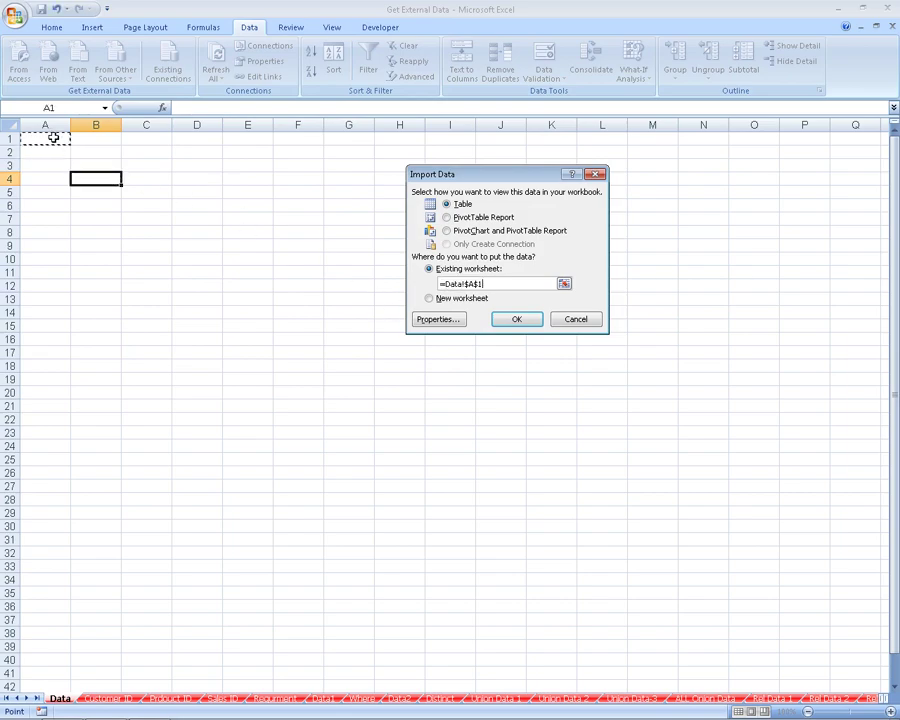
{"action": "left_click", "coordinate": [522, 319]}
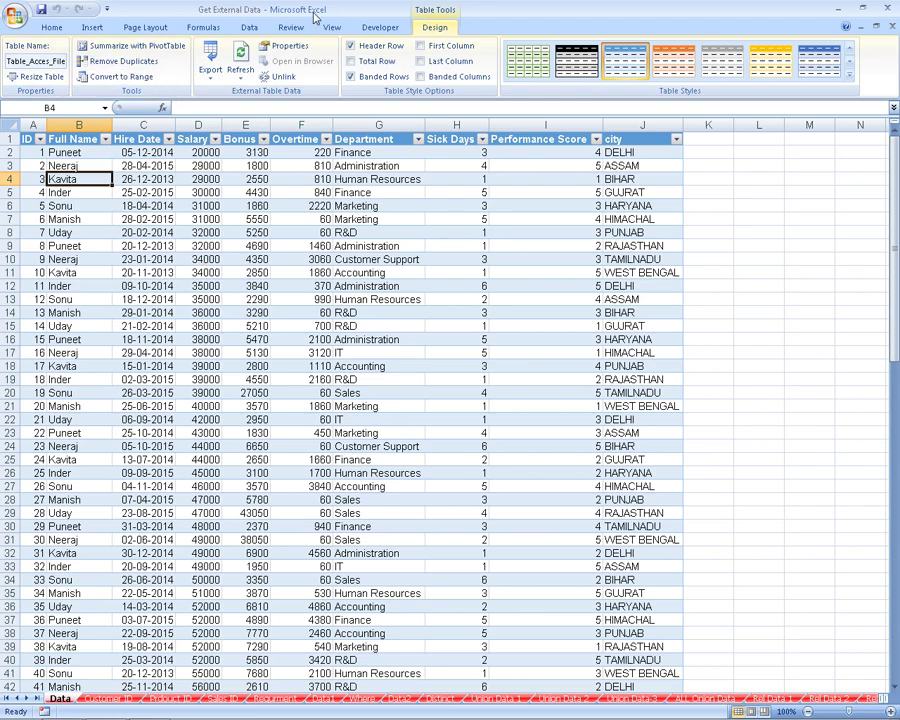
{"action": "scroll", "coordinate": [180, 20], "scroll_direction": "up", "scroll_amount": 4}
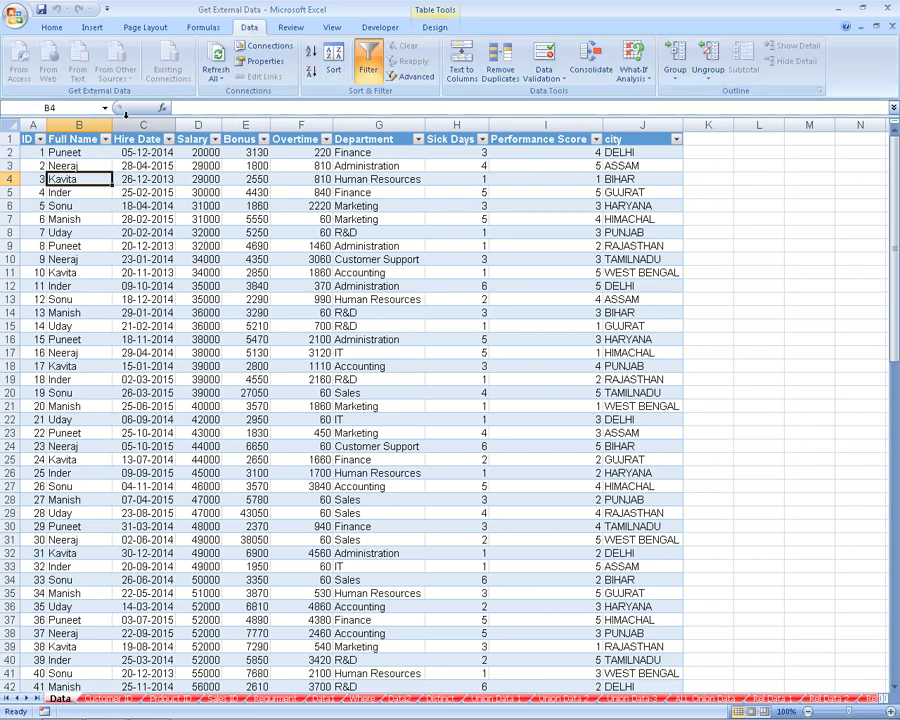
{"action": "left_click", "coordinate": [108, 698]}
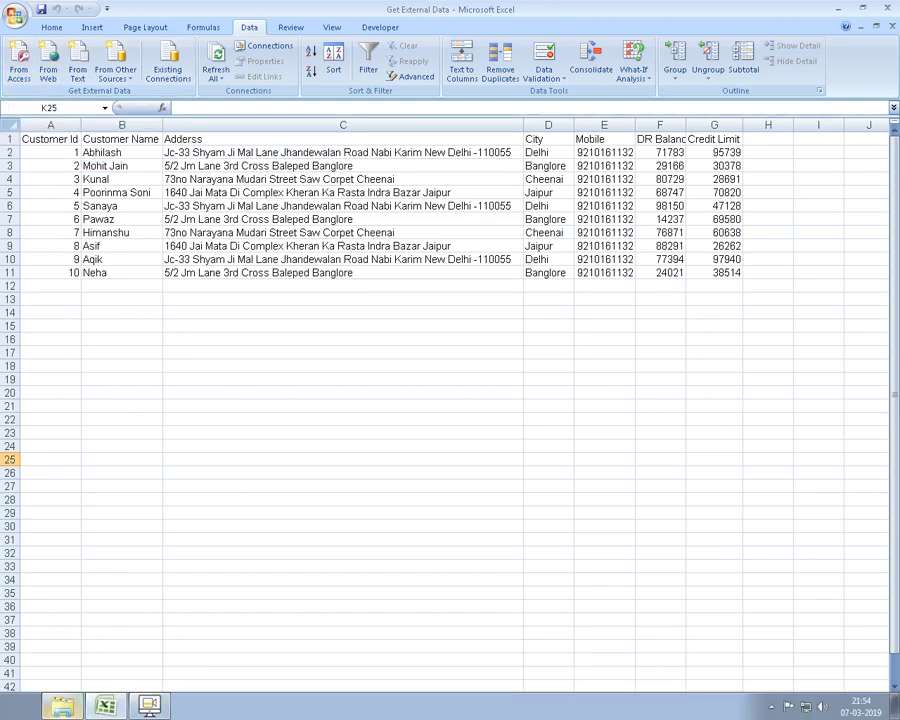
Step: Launch Google Chrome and search for 'indian currency exchange rate'
{"action": "left_click", "coordinate": [20, 707]}
{"action": "left_click", "coordinate": [62, 378]}
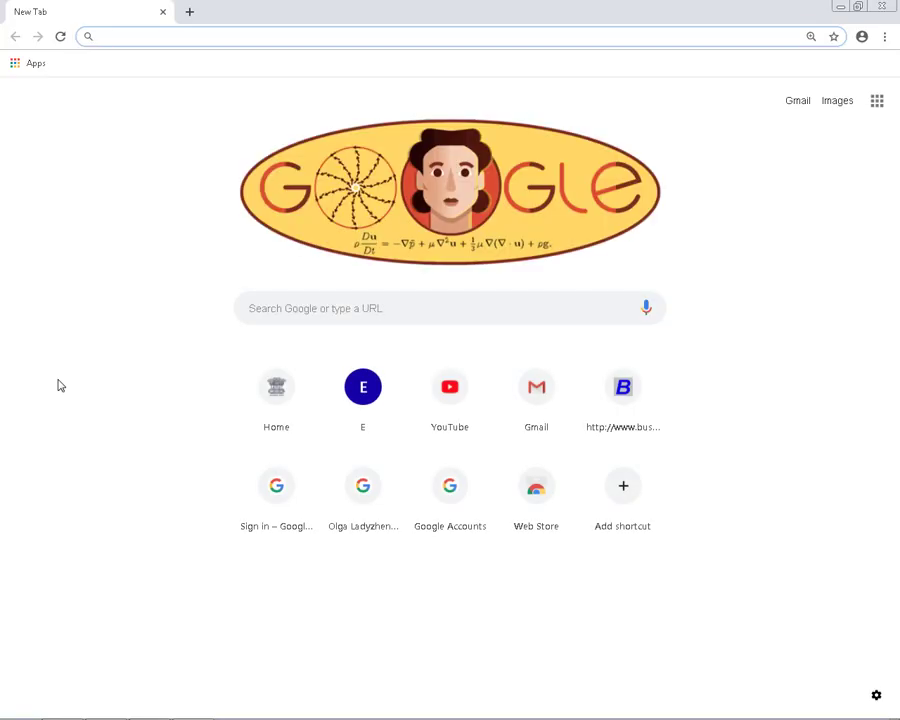
{"action": "type", "text": "INDIA"}
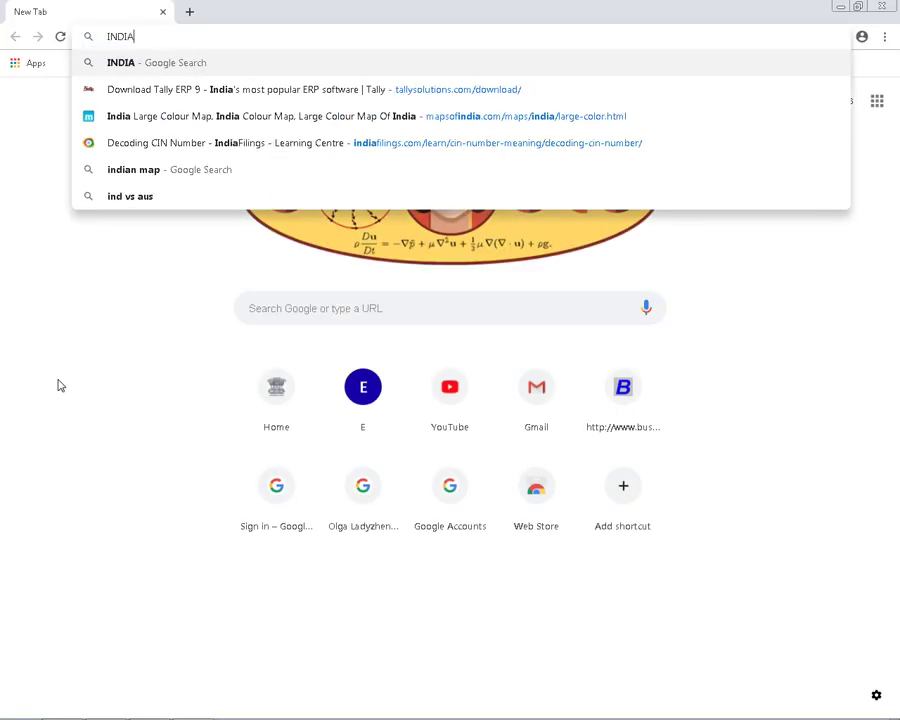
{"action": "type", "text": "N C"}
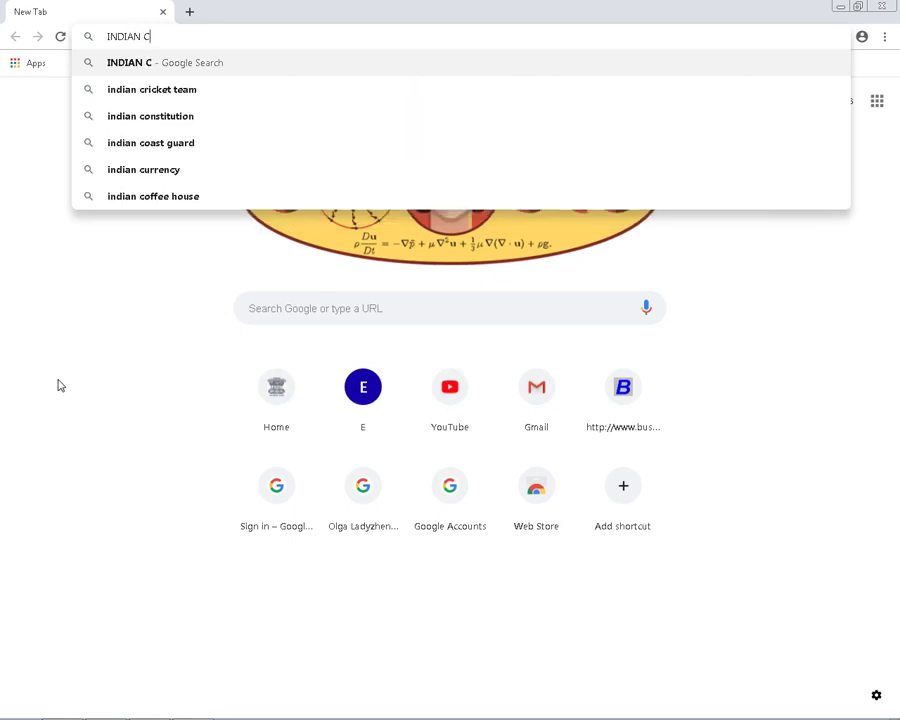
{"action": "type", "text": "UR"}
{"action": "key", "text": "Right"}
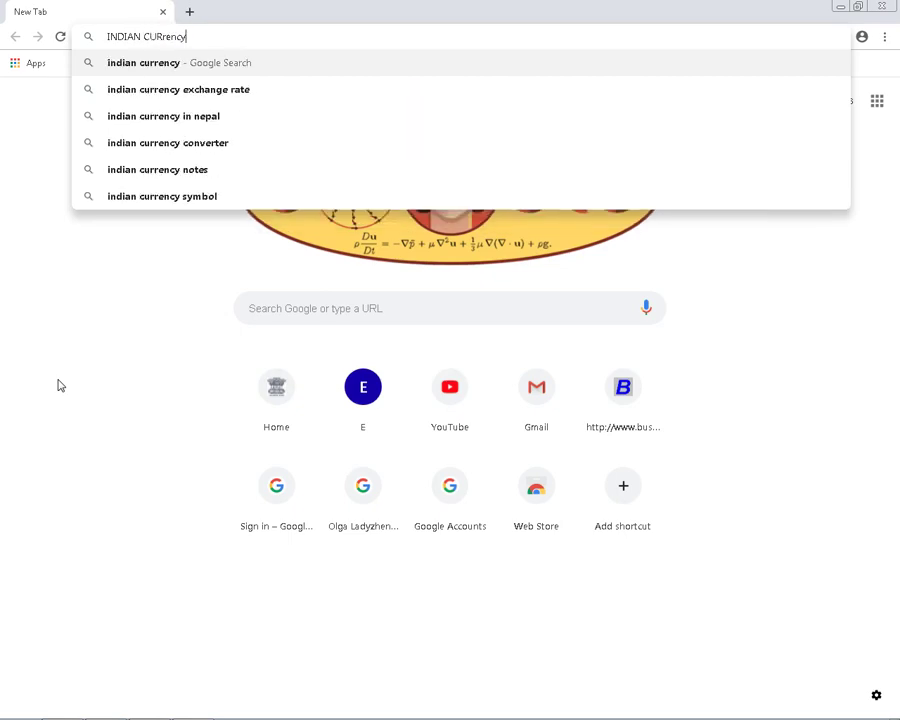
{"action": "key", "text": "Down"}
{"action": "key", "text": "Return"}
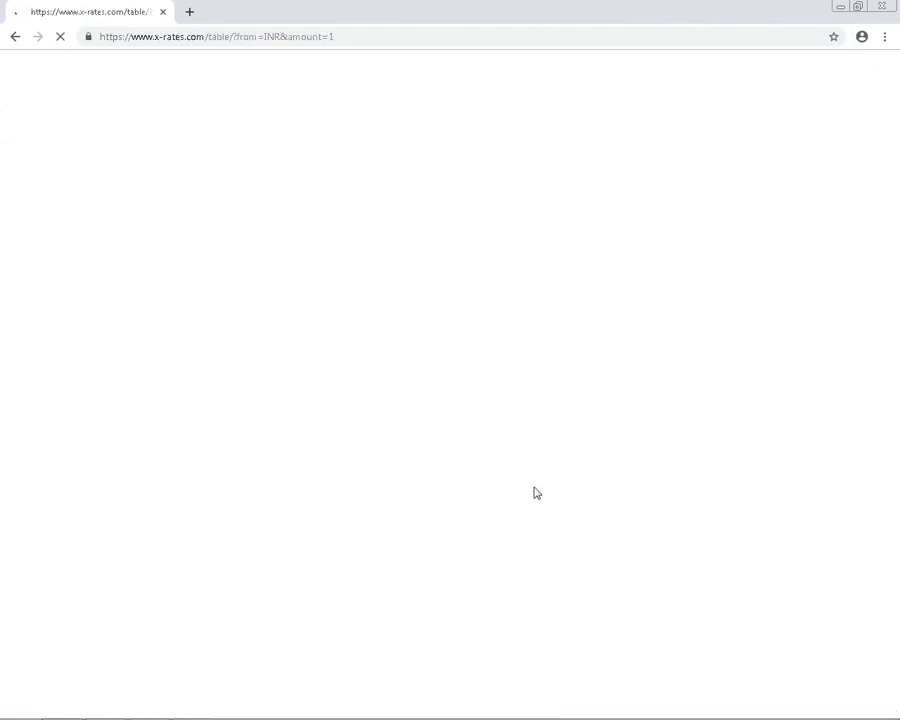
Step: Return to the search results, copy the query text, and switch back to Excel
{"action": "left_click", "coordinate": [15, 36]}
{"action": "left_click_drag", "start_coordinate": [309, 80], "coordinate": [116, 86]}
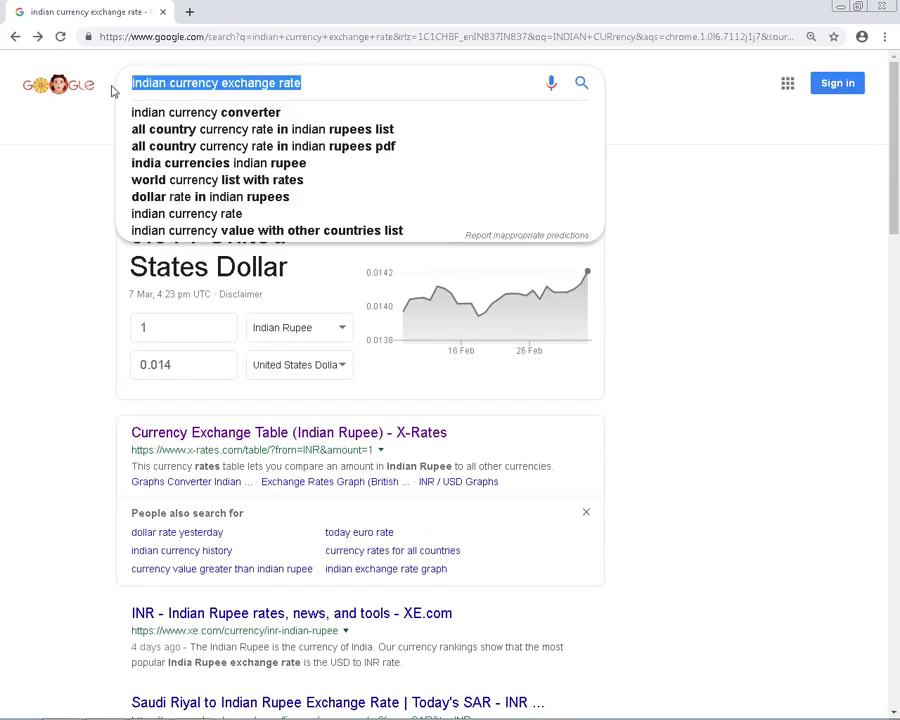
{"action": "right_click", "coordinate": [201, 101]}
{"action": "left_click", "coordinate": [212, 111]}
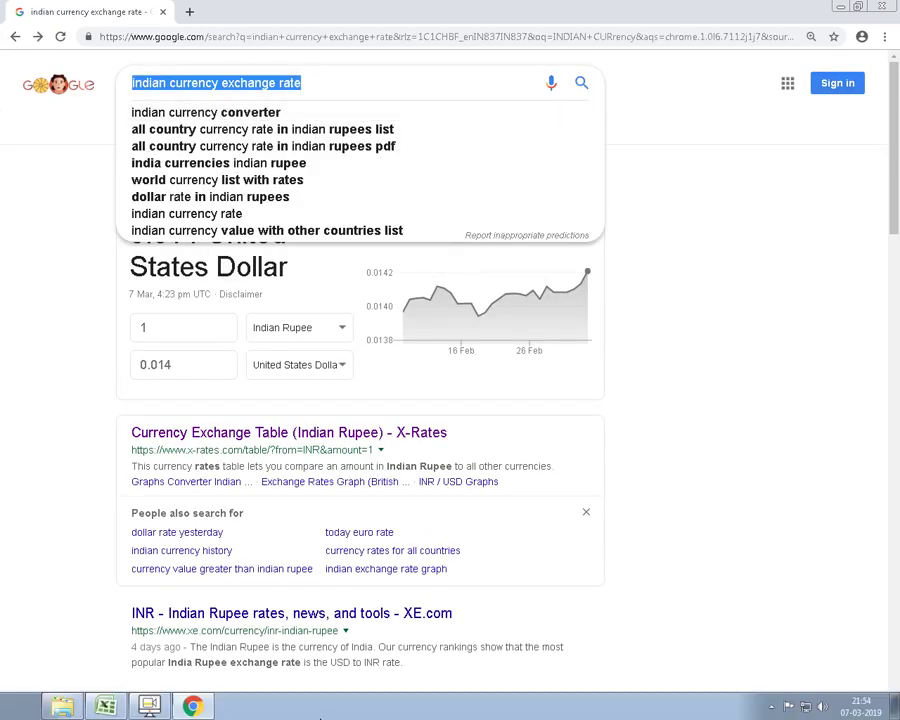
{"action": "left_click", "coordinate": [105, 707]}
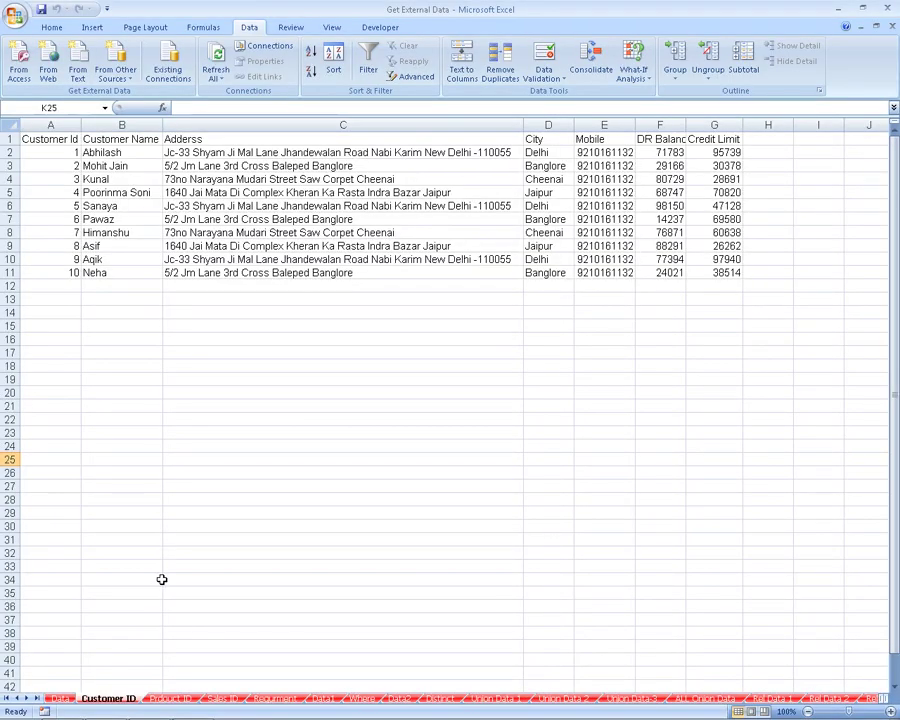
Step: On the Data sheet, select empty cell B131 below the table and start a From Web query
{"action": "left_click", "coordinate": [61, 697]}
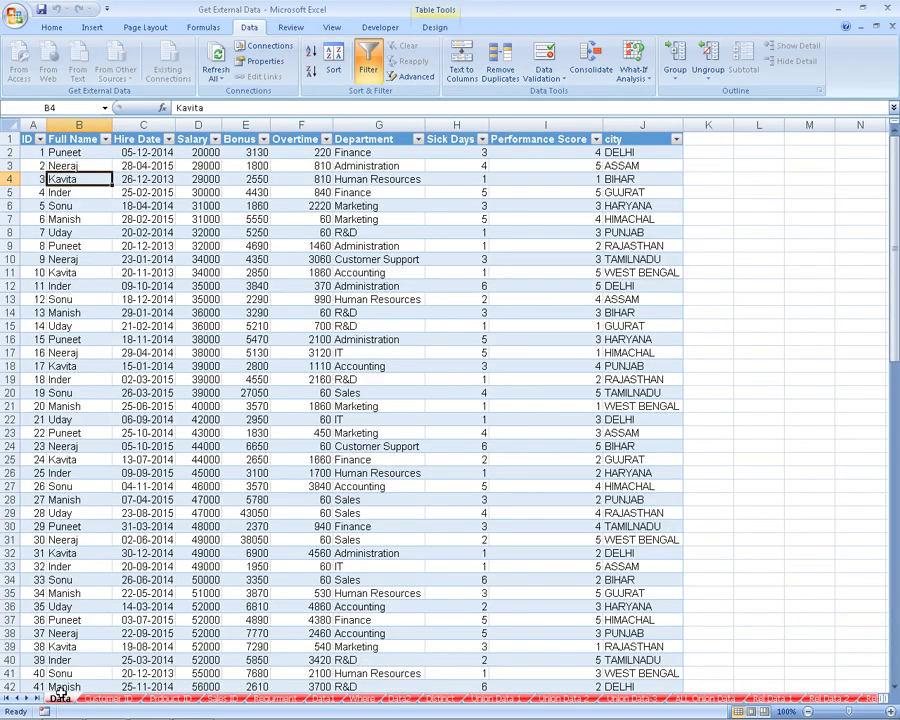
{"action": "left_click", "coordinate": [737, 152]}
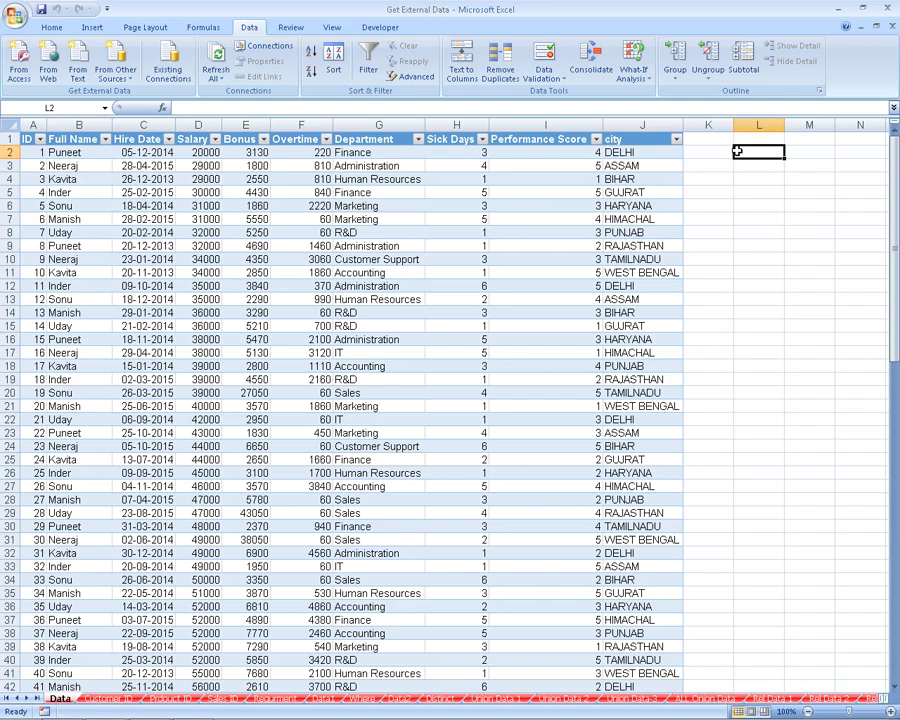
{"action": "scroll", "coordinate": [719, 225], "scroll_direction": "down", "scroll_amount": 4}
{"action": "scroll", "coordinate": [715, 281], "scroll_direction": "down", "scroll_amount": 6}
{"action": "scroll", "coordinate": [717, 297], "scroll_direction": "down", "scroll_amount": 16}
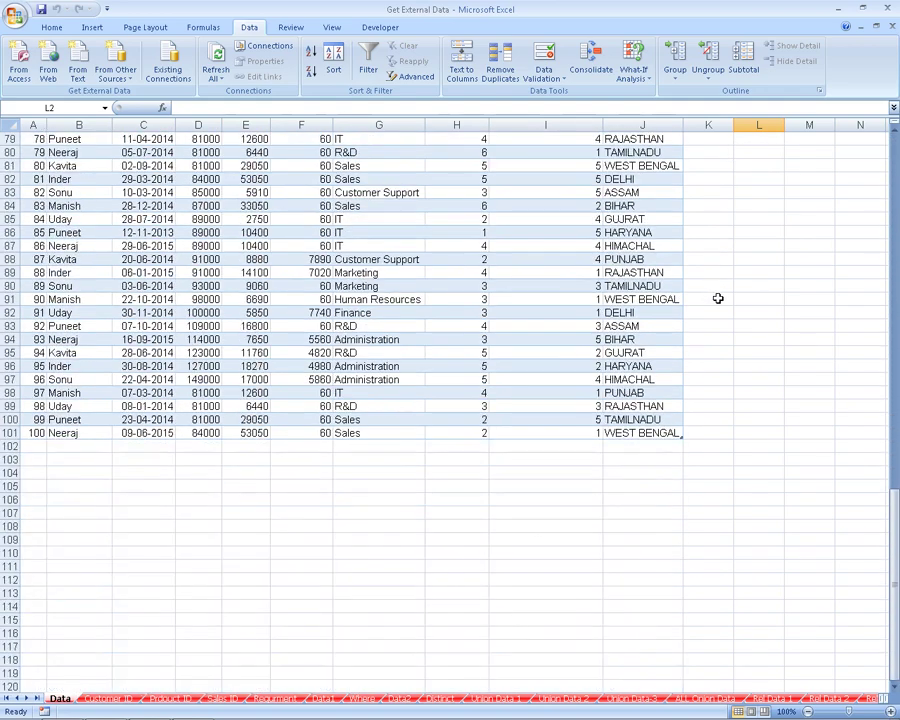
{"action": "scroll", "coordinate": [728, 325], "scroll_direction": "down", "scroll_amount": 10}
{"action": "scroll", "coordinate": [728, 325], "scroll_direction": "down", "scroll_amount": 6}
{"action": "left_click", "coordinate": [92, 192]}
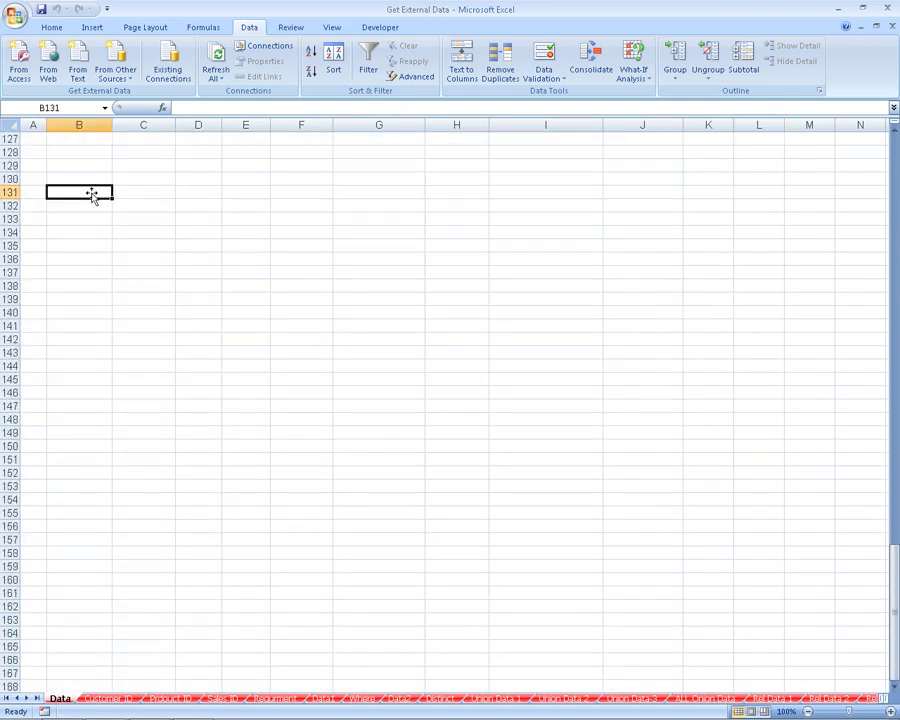
{"action": "left_click", "coordinate": [49, 72]}
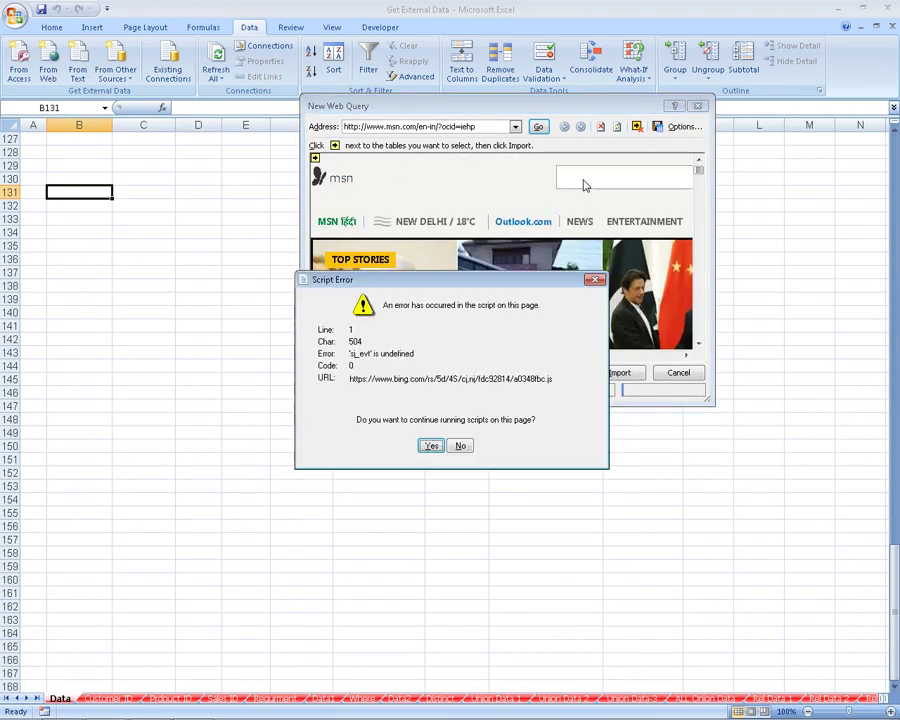
Step: Dismiss the script errors, maximize the query window, and search MSN for 'indian currency exchange rate'
{"action": "left_click", "coordinate": [429, 445]}
{"action": "left_click", "coordinate": [432, 445]}
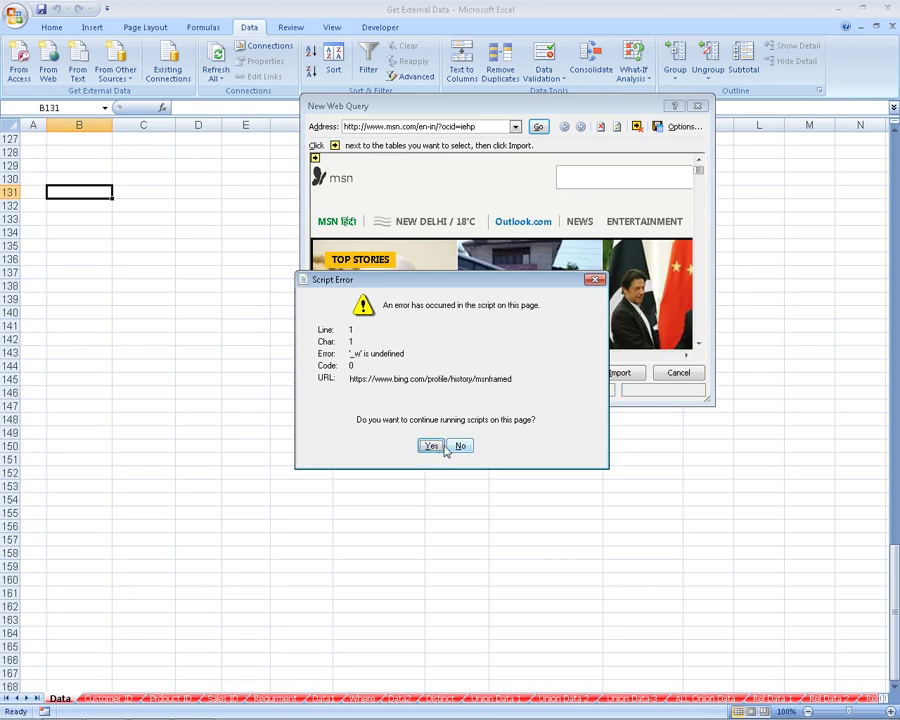
{"action": "left_click", "coordinate": [459, 446]}
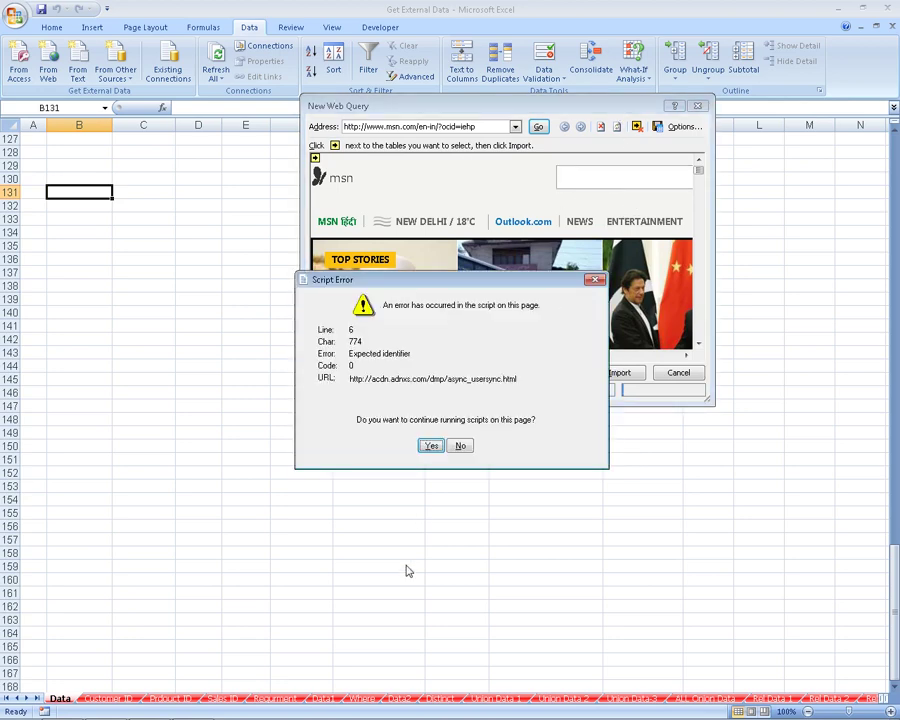
{"action": "left_click", "coordinate": [461, 446]}
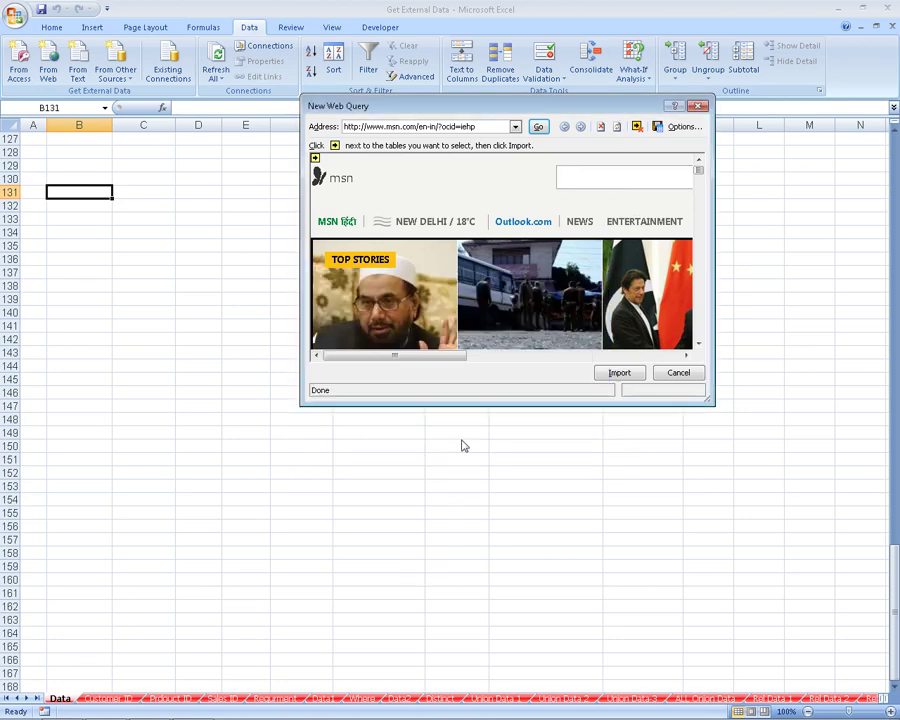
{"action": "double_click", "coordinate": [561, 108]}
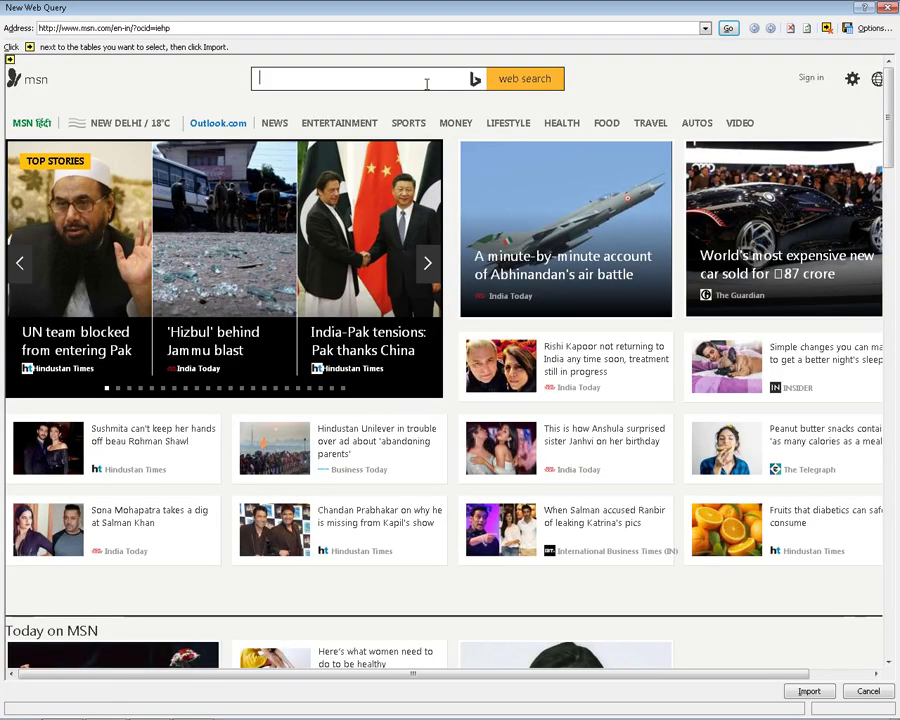
{"action": "left_click", "coordinate": [428, 84]}
{"action": "type", "text": "indian currency exchange rate"}
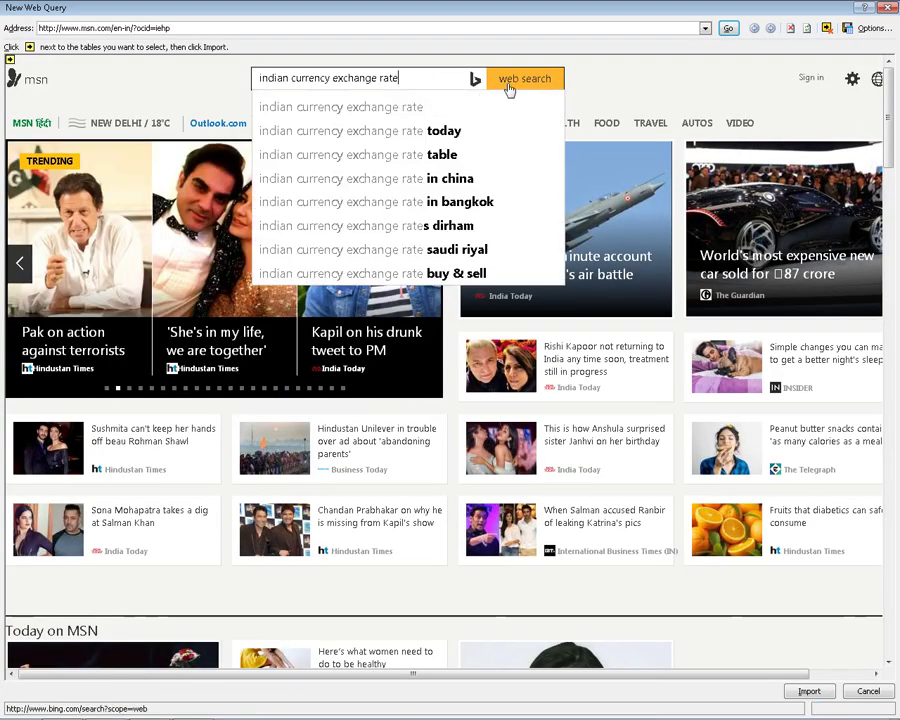
{"action": "left_click", "coordinate": [510, 84]}
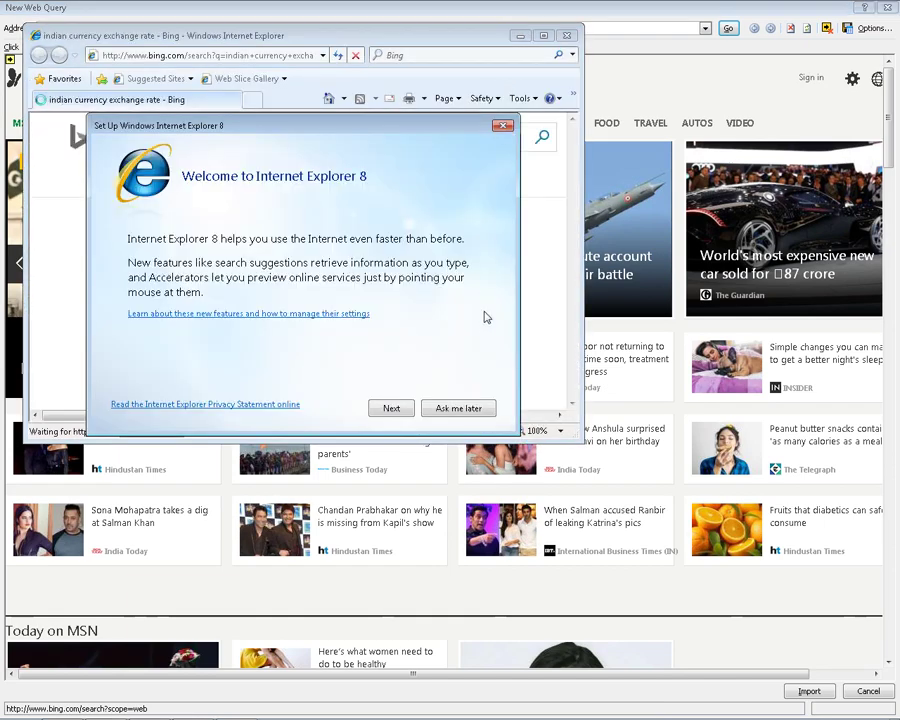
Step: Postpone Internet Explorer setup and open the XE.com Indian Rupee result from the Bing results
{"action": "left_click", "coordinate": [466, 406]}
{"action": "scroll", "coordinate": [434, 402], "scroll_direction": "down", "scroll_amount": 3}
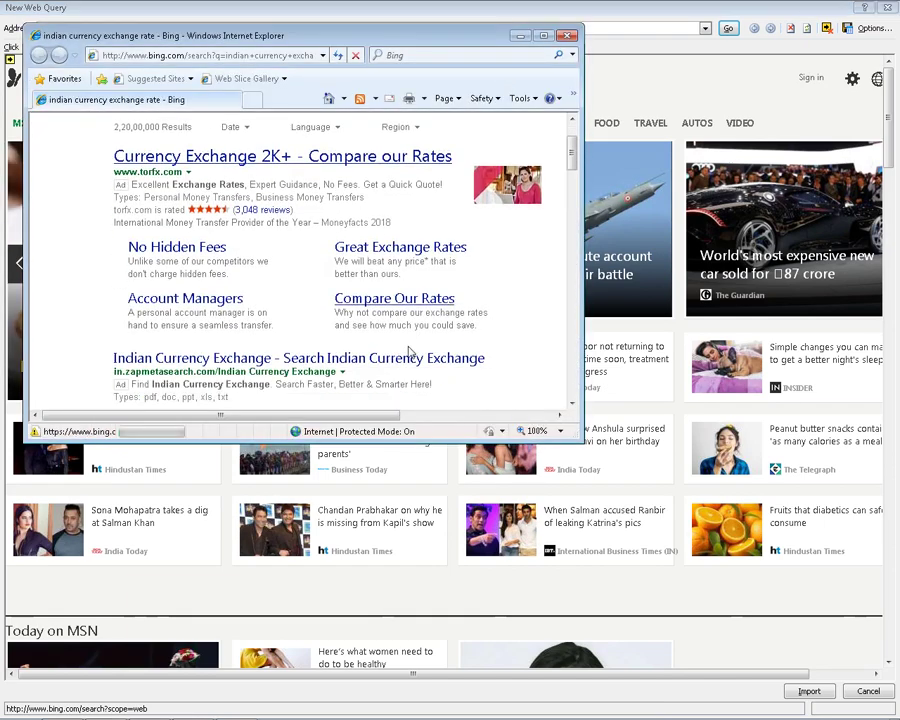
{"action": "scroll", "coordinate": [409, 349], "scroll_direction": "down", "scroll_amount": 2}
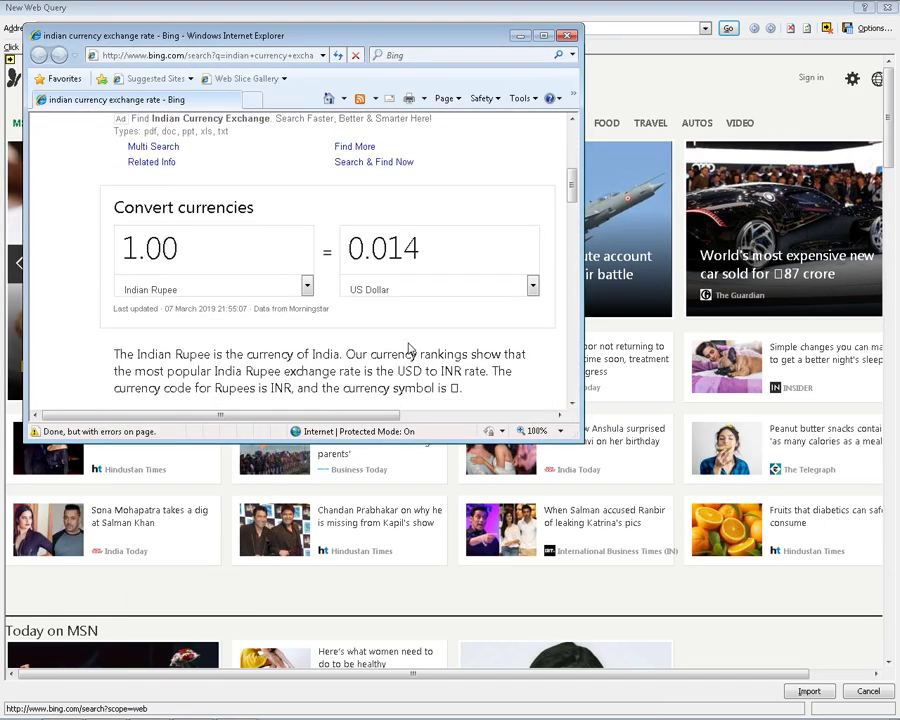
{"action": "scroll", "coordinate": [409, 349], "scroll_direction": "down", "scroll_amount": 3}
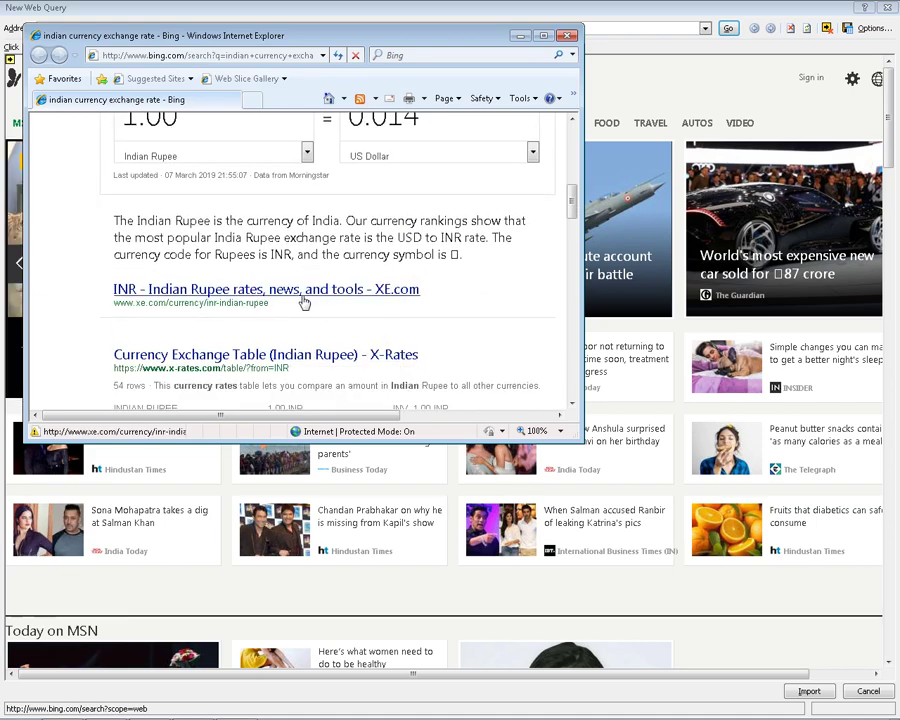
{"action": "left_click", "coordinate": [302, 296]}
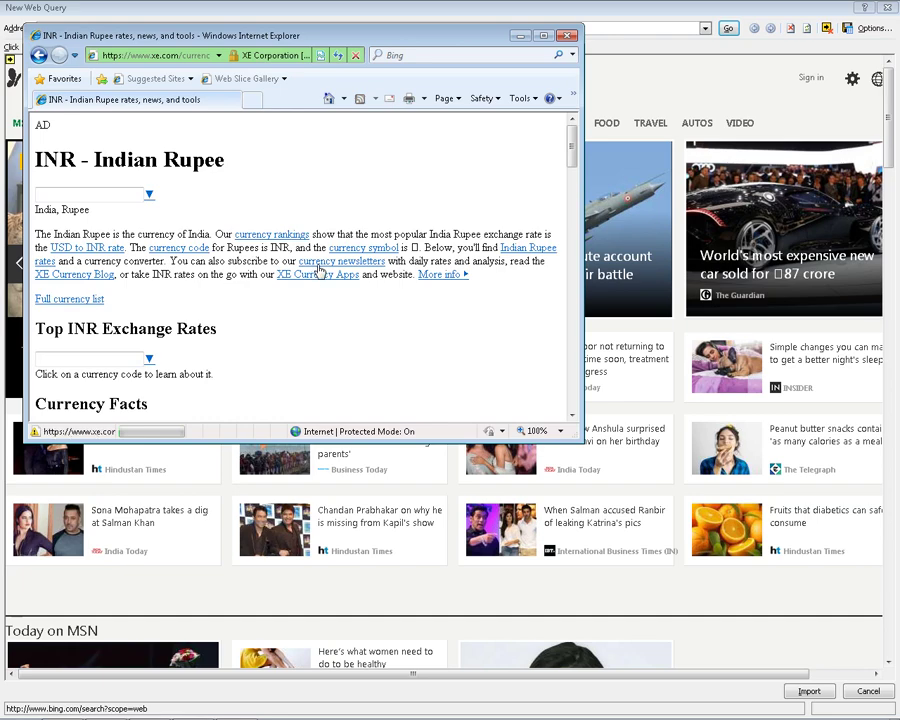
Step: Scroll through the XE.com INR page and drag the browser window aside
{"action": "scroll", "coordinate": [314, 280], "scroll_direction": "down", "scroll_amount": 2}
{"action": "scroll", "coordinate": [232, 236], "scroll_direction": "down", "scroll_amount": 2}
{"action": "scroll", "coordinate": [237, 265], "scroll_direction": "down", "scroll_amount": 2}
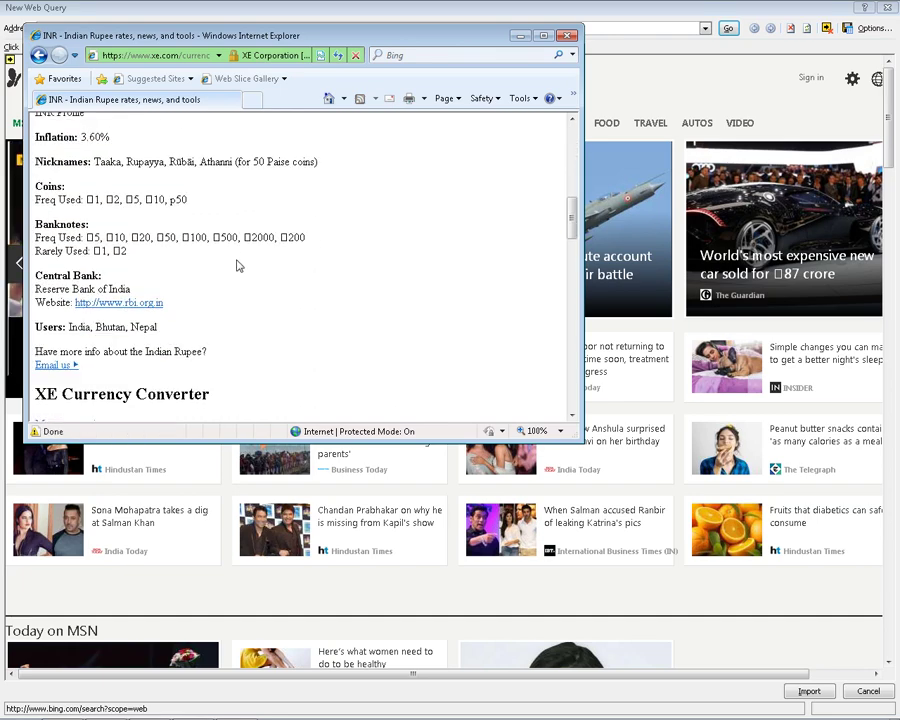
{"action": "scroll", "coordinate": [283, 261], "scroll_direction": "up", "scroll_amount": 4}
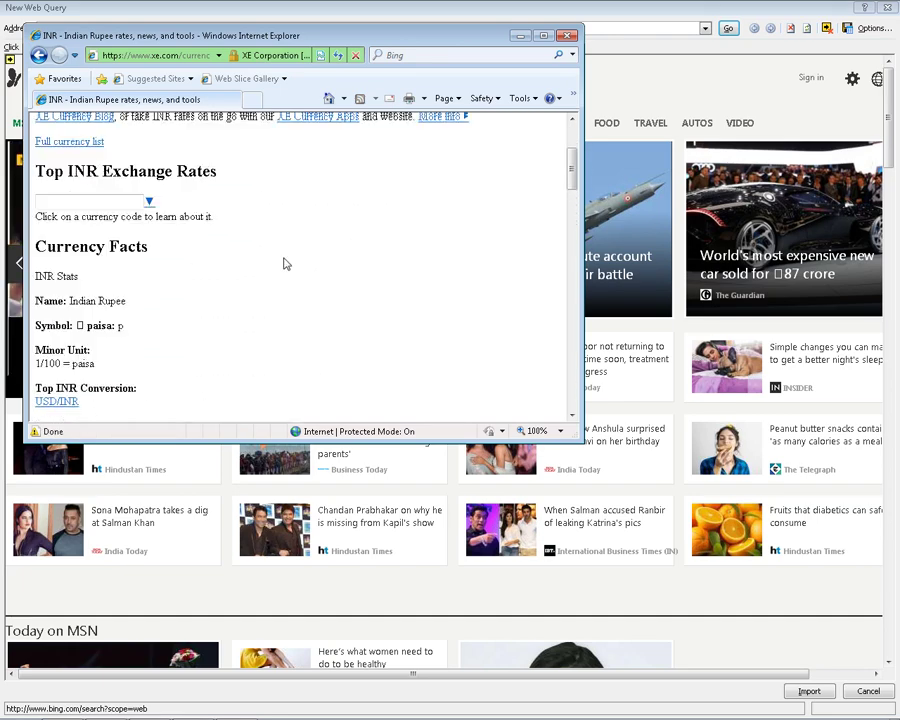
{"action": "scroll", "coordinate": [283, 261], "scroll_direction": "up", "scroll_amount": 2}
{"action": "scroll", "coordinate": [437, 385], "scroll_direction": "down", "scroll_amount": 3}
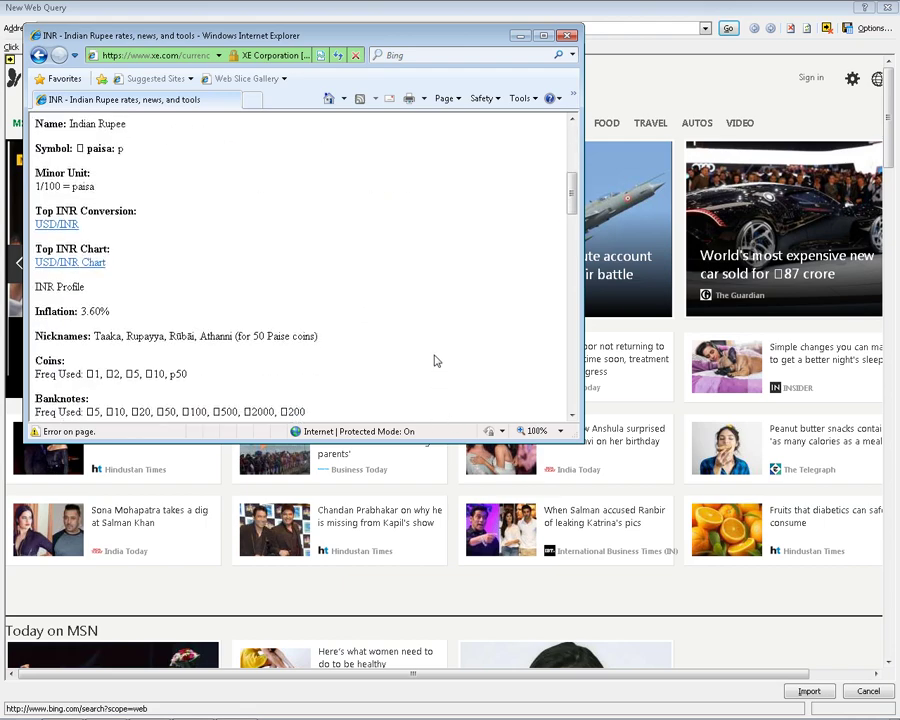
{"action": "scroll", "coordinate": [440, 370], "scroll_direction": "down", "scroll_amount": 3}
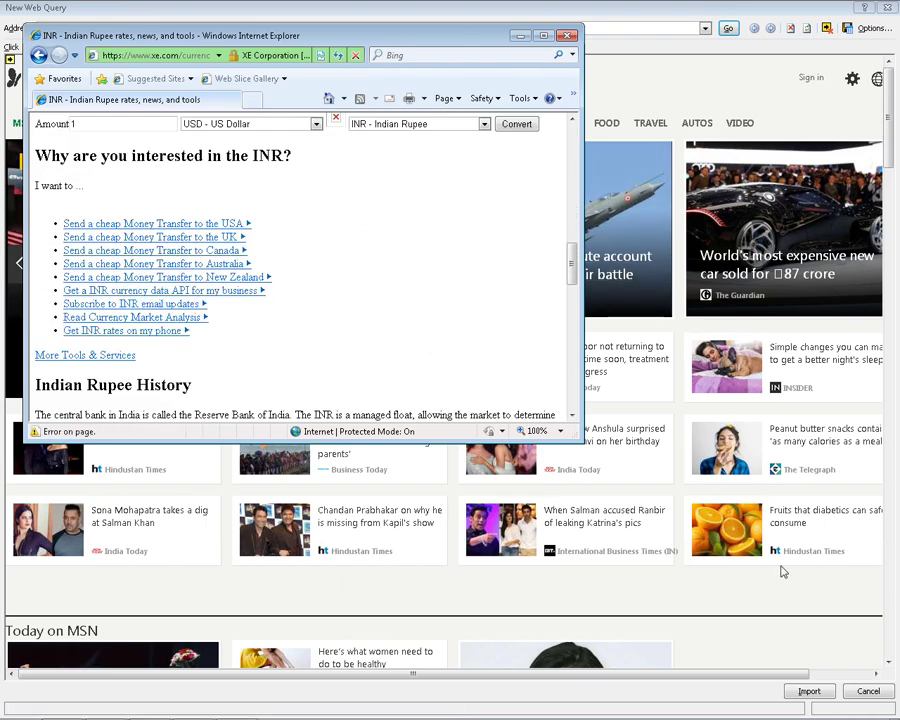
{"action": "left_click_drag", "start_coordinate": [426, 35], "coordinate": [394, 181]}
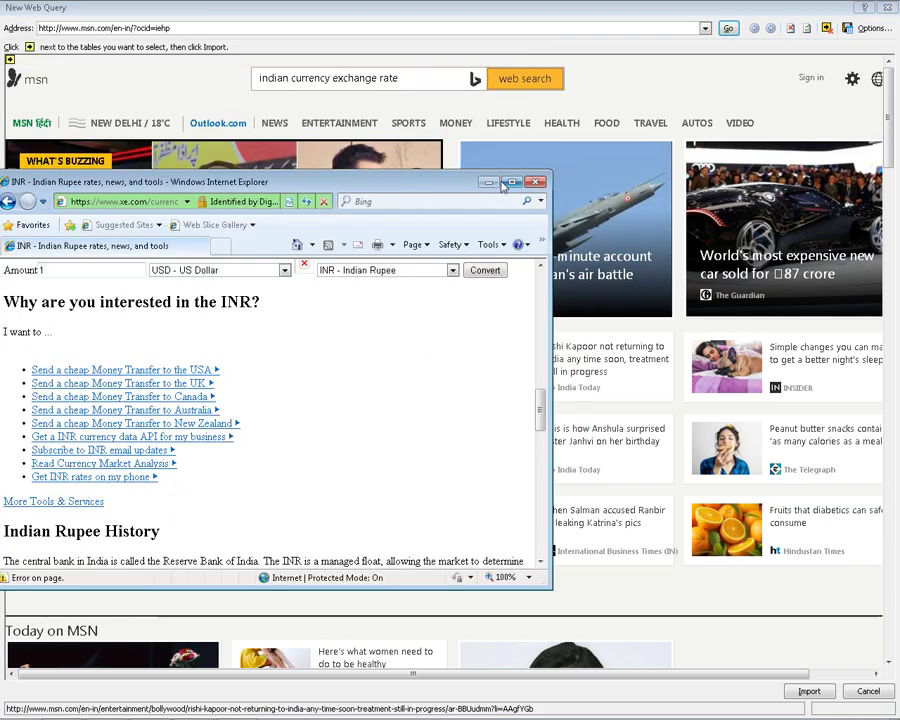
Step: Close the XE.com and Bing browser windows, declining the default-browser prompt
{"action": "left_click", "coordinate": [533, 183]}
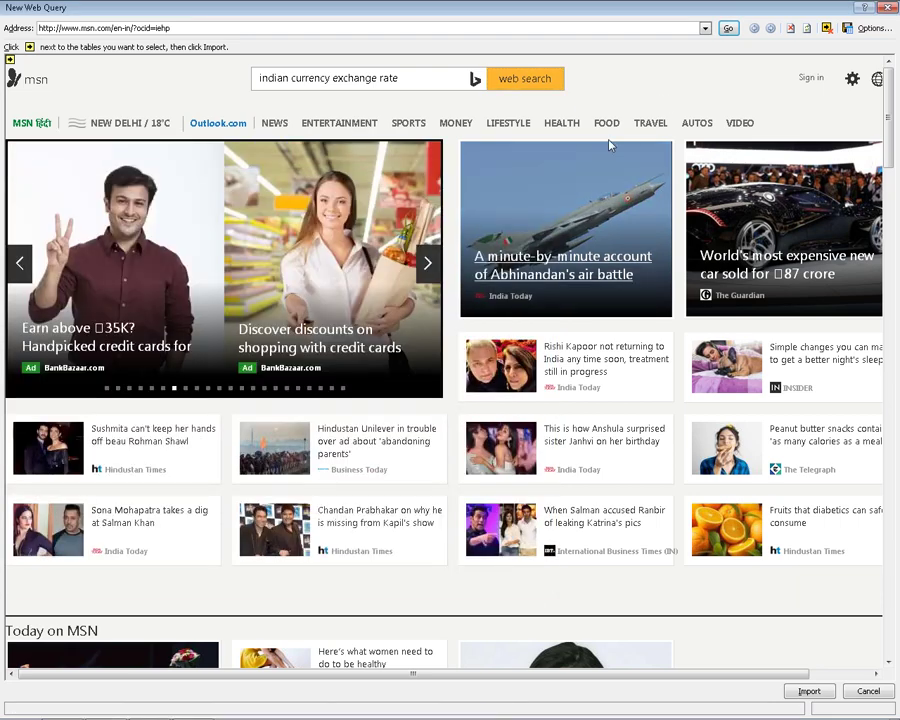
{"action": "left_click", "coordinate": [510, 90]}
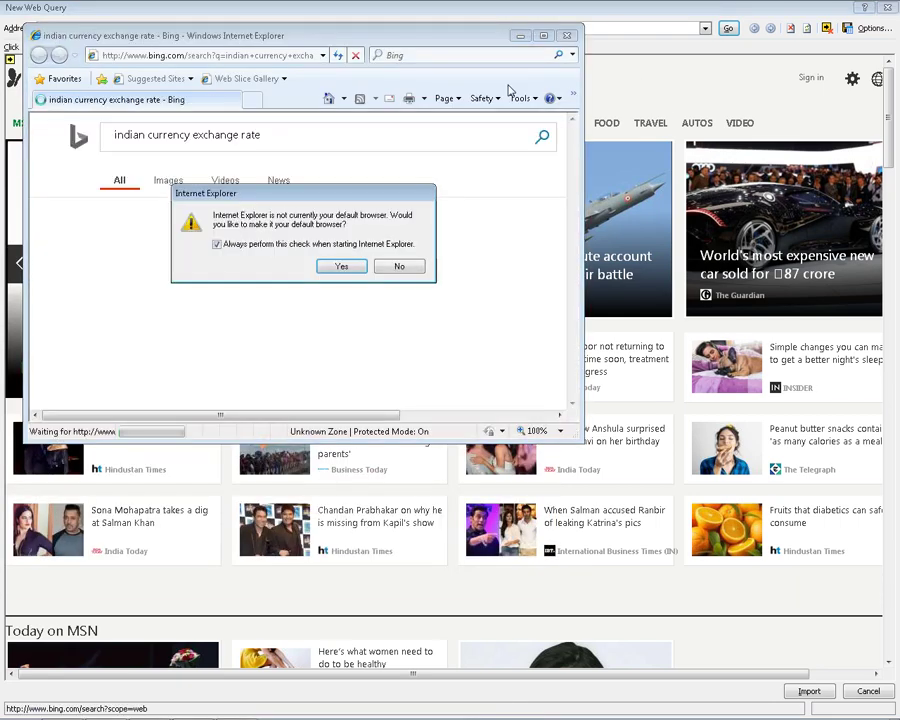
{"action": "left_click", "coordinate": [399, 266]}
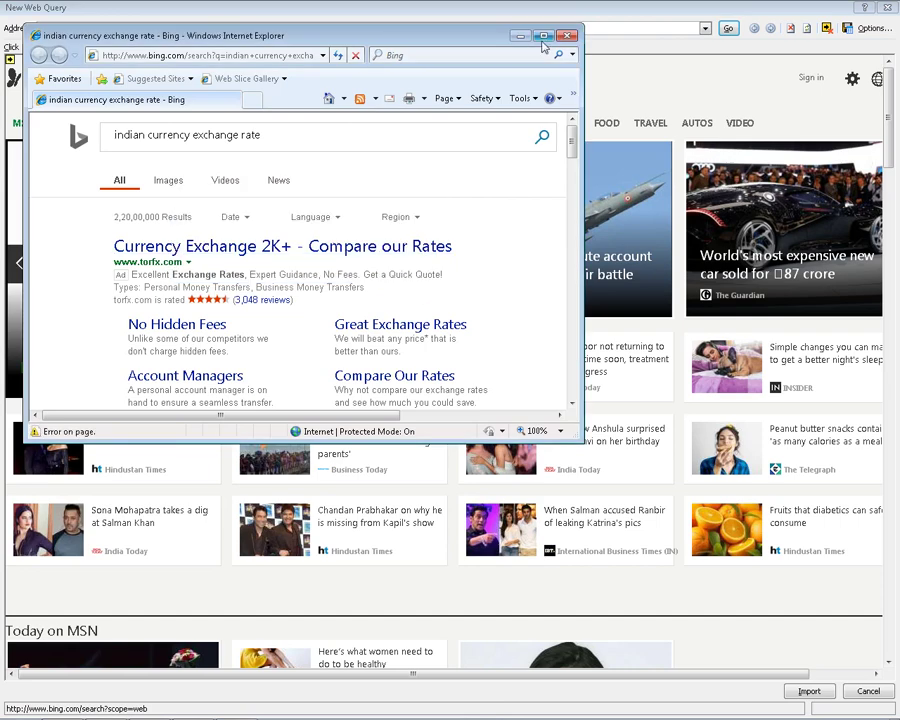
{"action": "left_click", "coordinate": [566, 35]}
Step: Paste the copied search into the web query Address box and load it past the script errors
{"action": "double_click", "coordinate": [277, 29]}
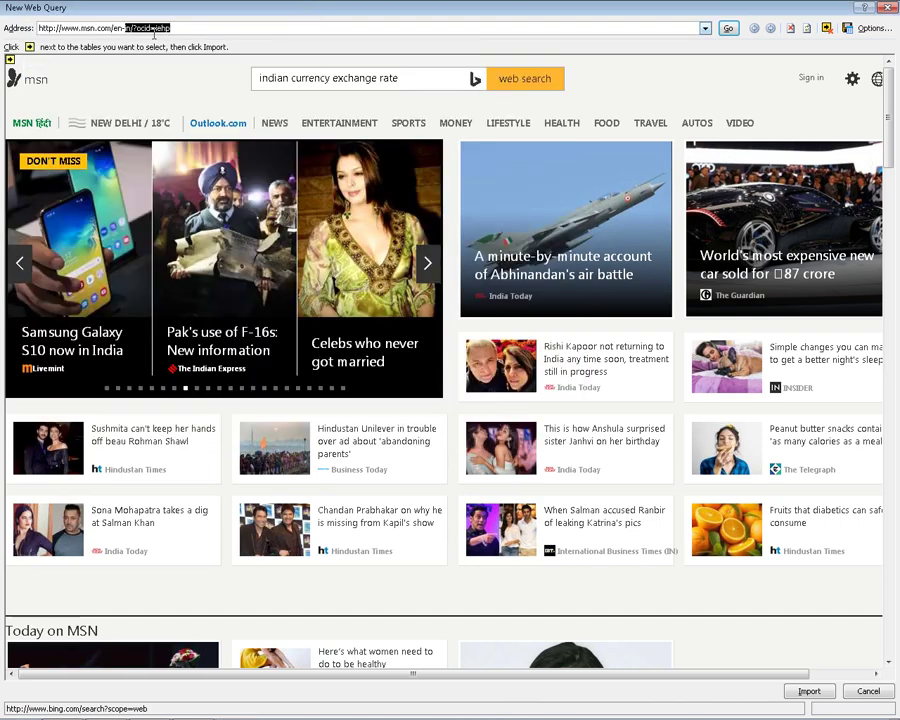
{"action": "left_click_drag", "start_coordinate": [277, 29], "coordinate": [5, 27]}
{"action": "type", "text": "indian currency exchange rate"}
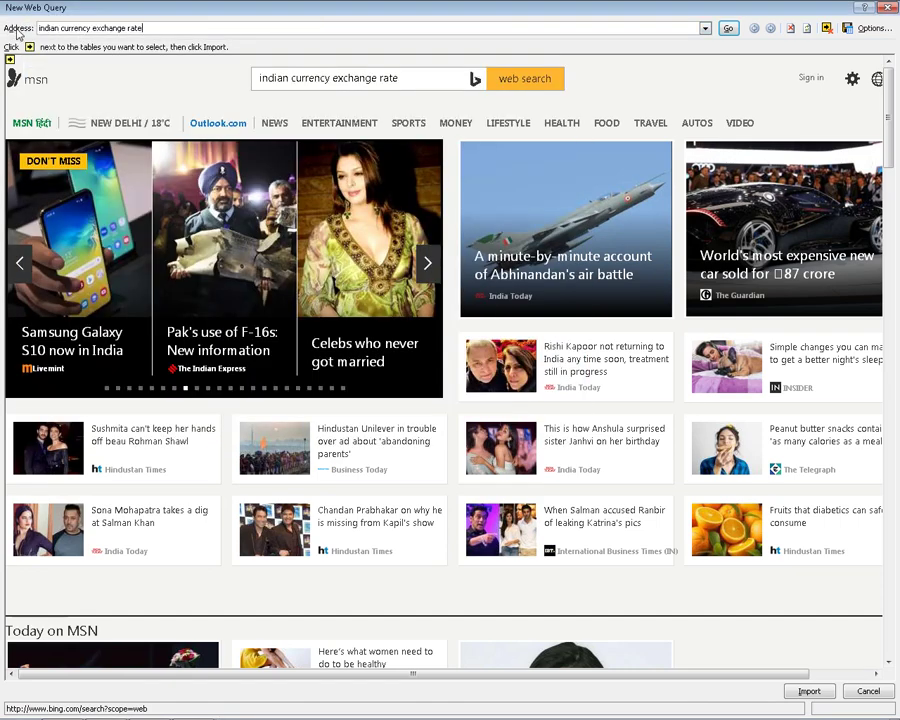
{"action": "key", "text": "Return"}
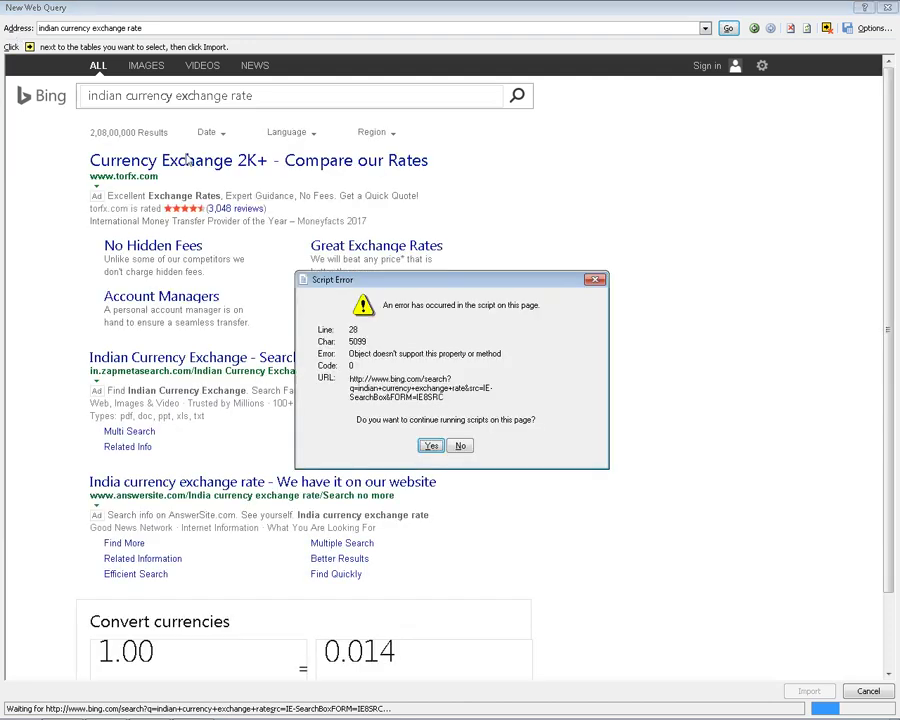
{"action": "left_click", "coordinate": [432, 445]}
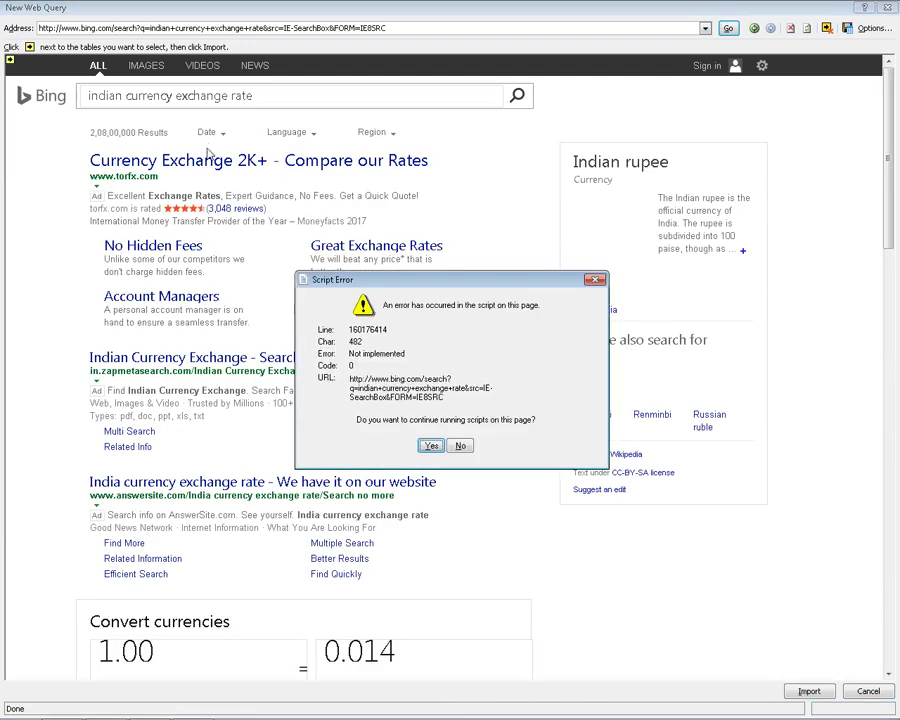
{"action": "left_click", "coordinate": [465, 446]}
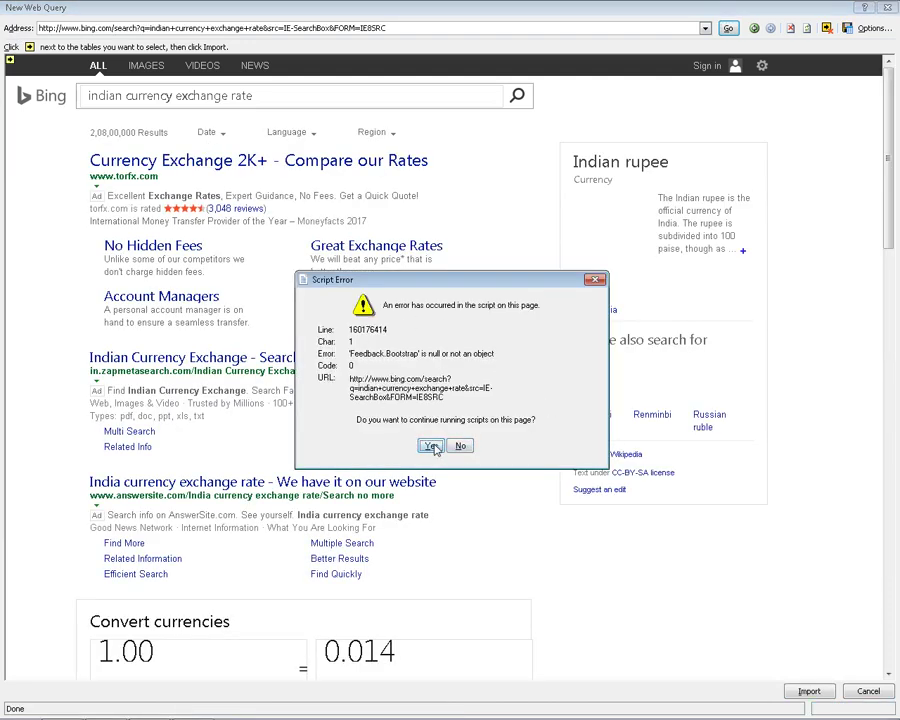
{"action": "left_click", "coordinate": [463, 446]}
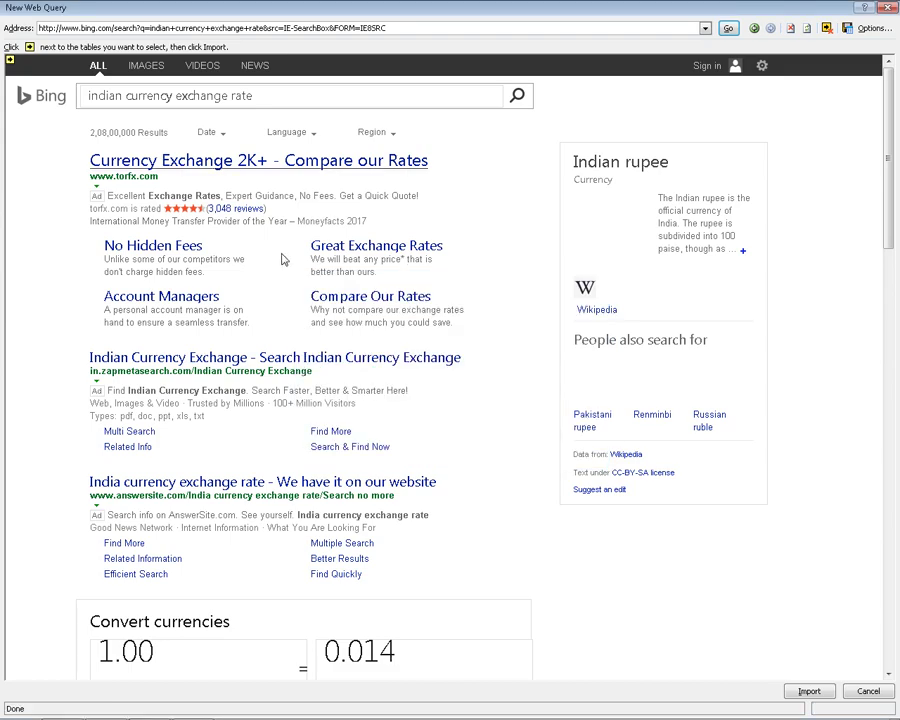
Step: Open the X-Rates Indian Rupee currency table and import the page into the worksheet
{"action": "scroll", "coordinate": [184, 316], "scroll_direction": "down", "scroll_amount": 3}
{"action": "scroll", "coordinate": [184, 323], "scroll_direction": "down", "scroll_amount": 3}
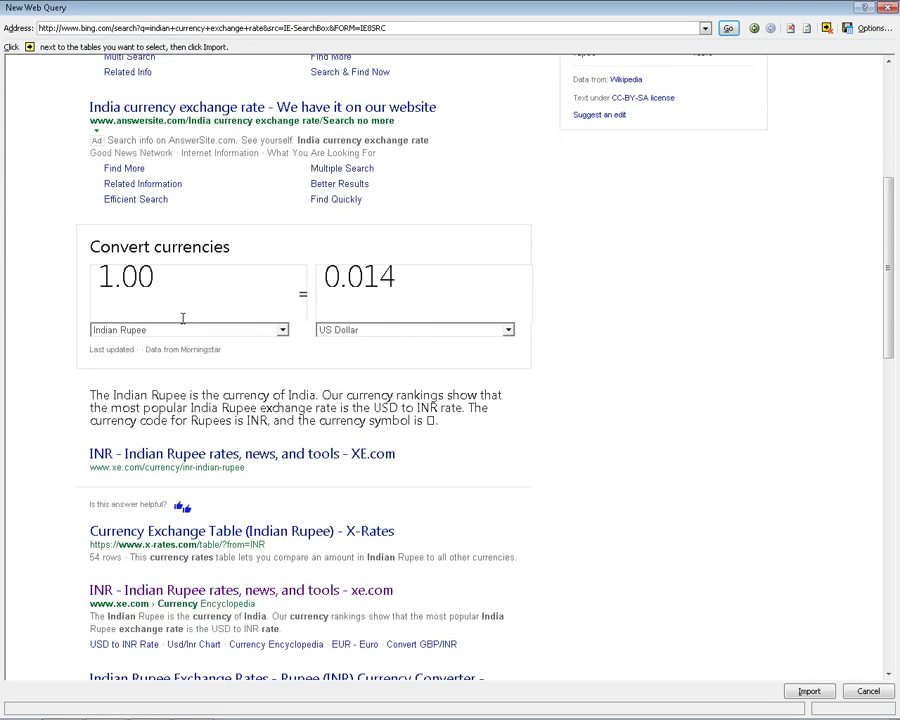
{"action": "scroll", "coordinate": [184, 323], "scroll_direction": "down", "scroll_amount": 1}
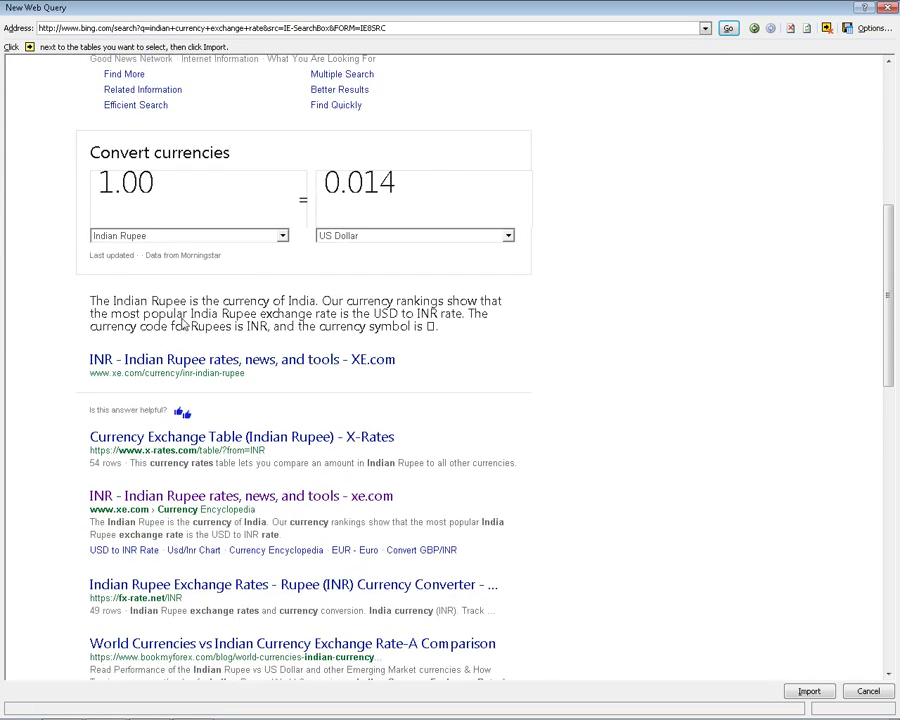
{"action": "left_click", "coordinate": [210, 446]}
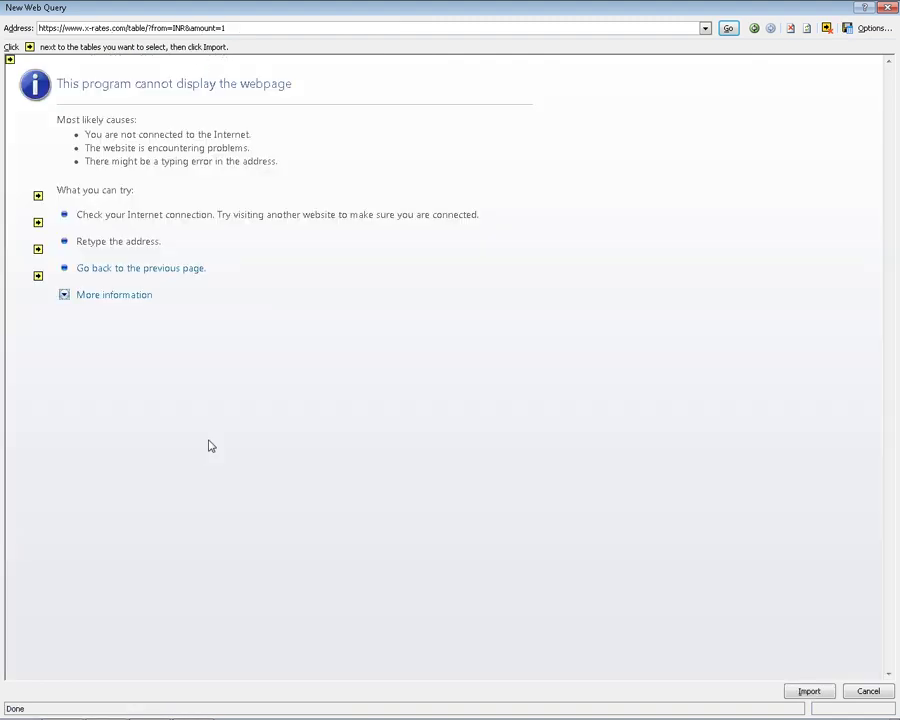
{"action": "left_click", "coordinate": [826, 28]}
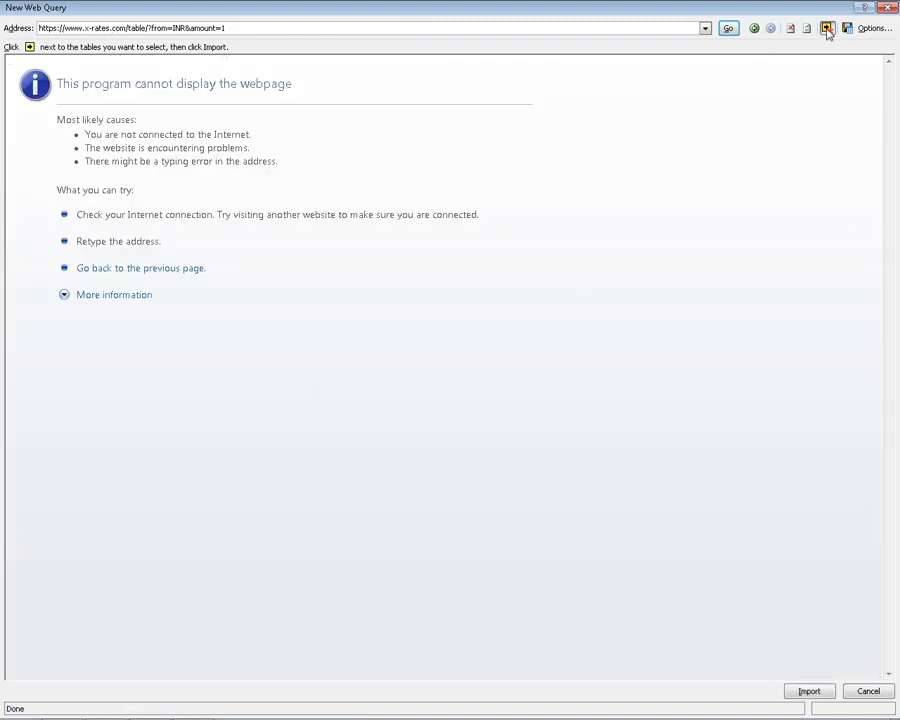
{"action": "left_click", "coordinate": [827, 28]}
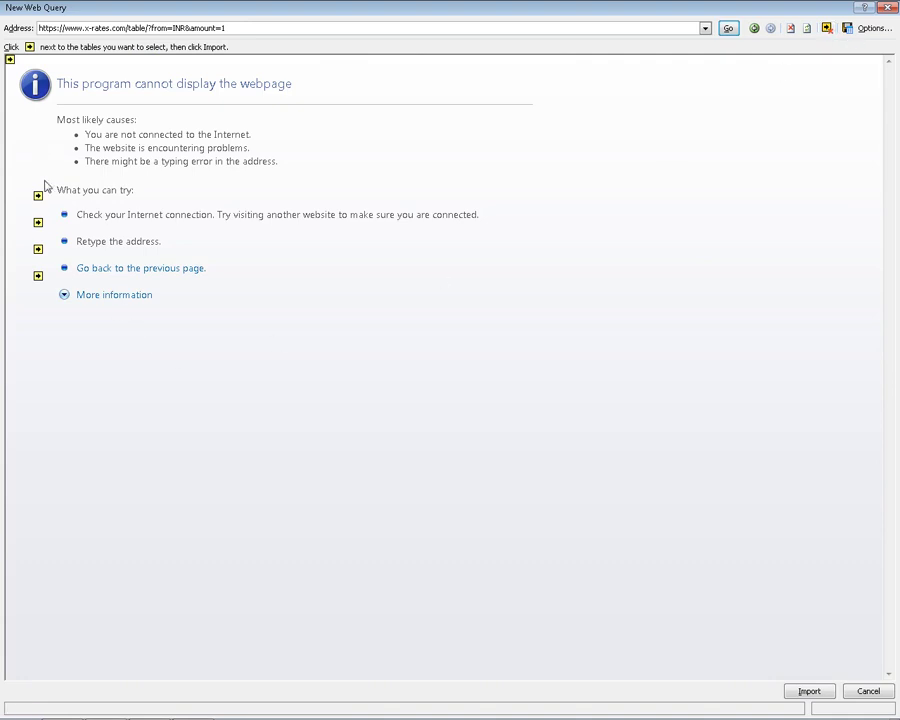
{"action": "left_click", "coordinate": [814, 691]}
Step: Confirm the import at $B$131, dismiss the import error, and select cell B136
{"action": "left_click", "coordinate": [443, 396]}
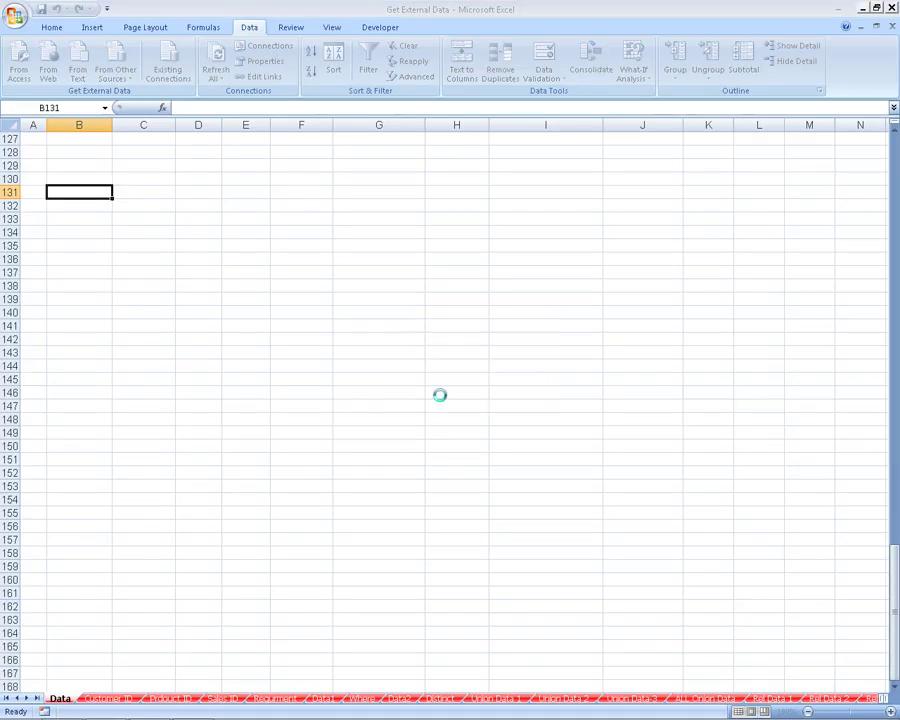
{"action": "left_click", "coordinate": [449, 403]}
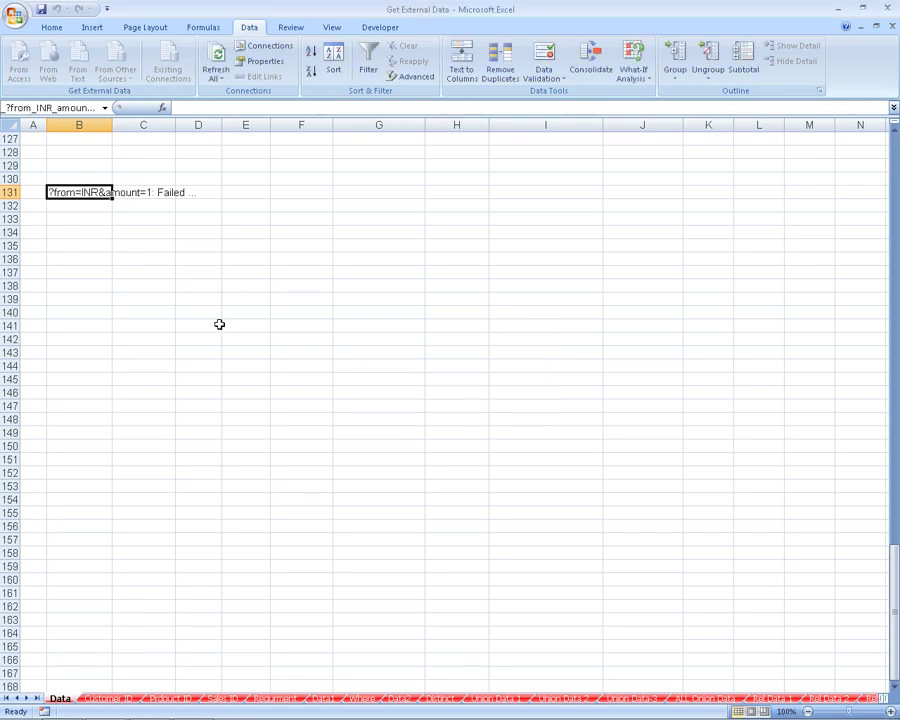
{"action": "left_click", "coordinate": [87, 255]}
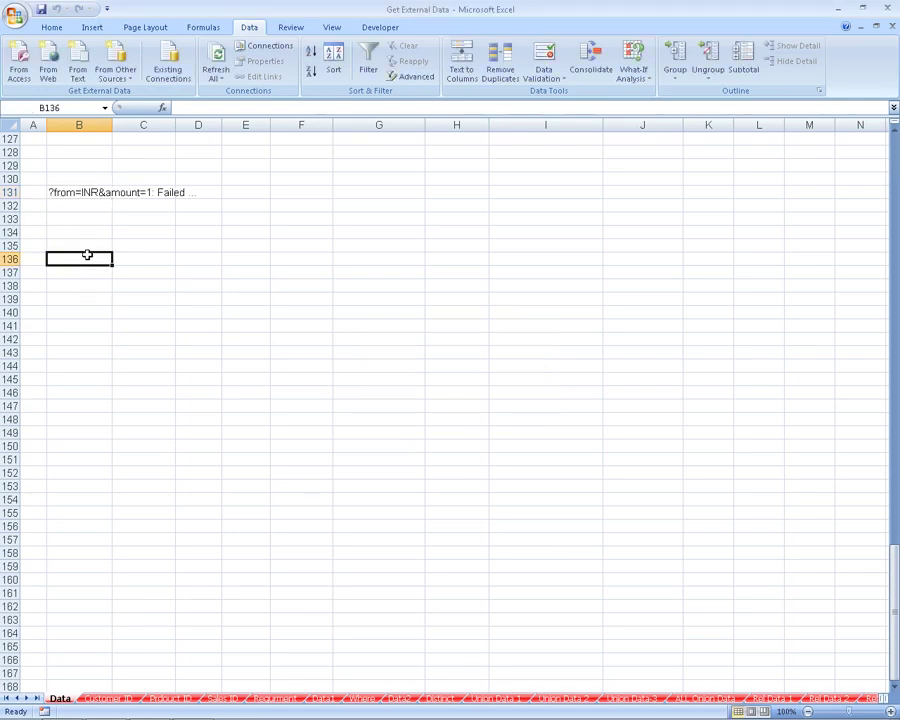
Step: Start a new web query and clear the script errors until MSN India loads, beginning a new address
{"action": "left_click", "coordinate": [47, 64]}
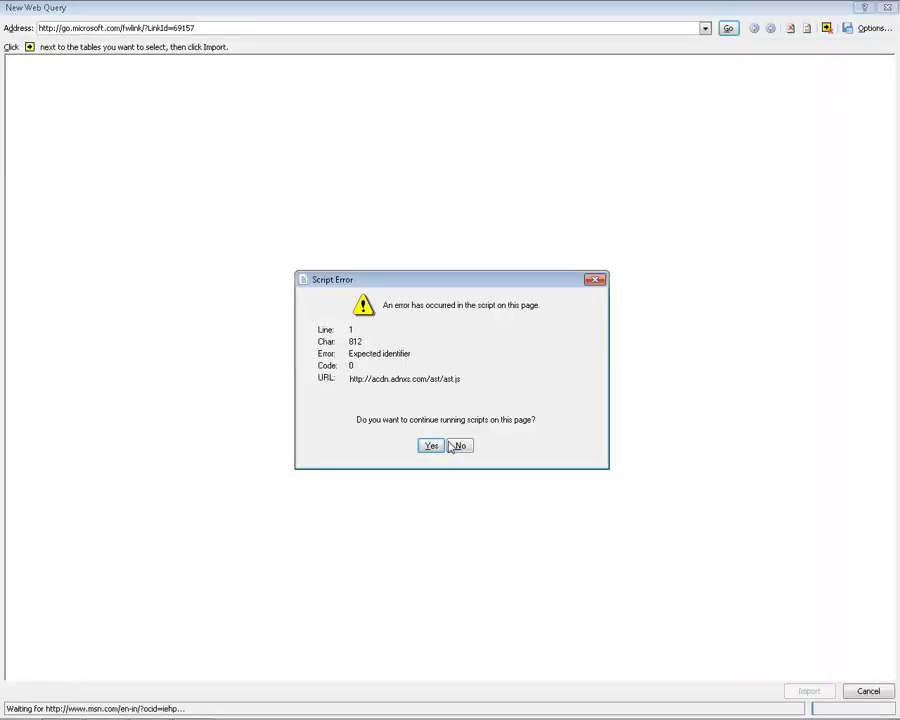
{"action": "left_click", "coordinate": [458, 446]}
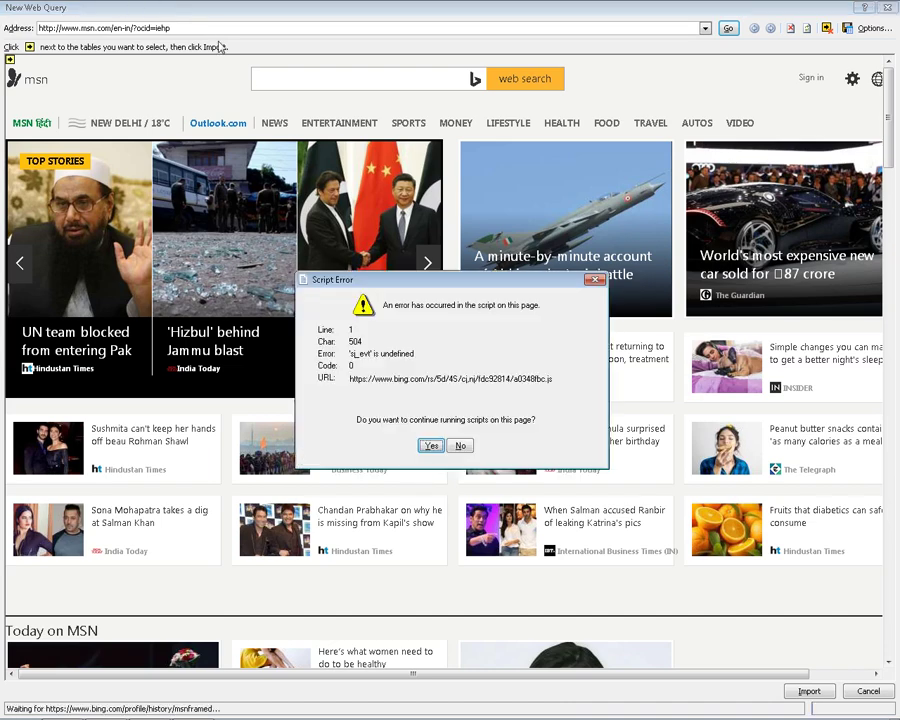
{"action": "left_click", "coordinate": [462, 446]}
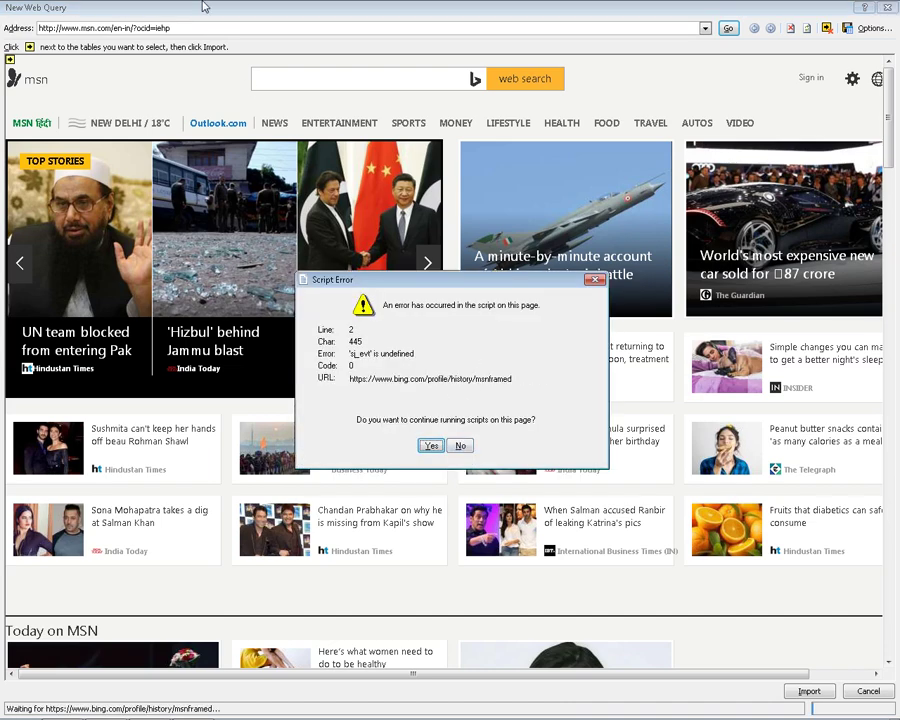
{"action": "left_click", "coordinate": [458, 446]}
{"action": "left_click", "coordinate": [452, 448]}
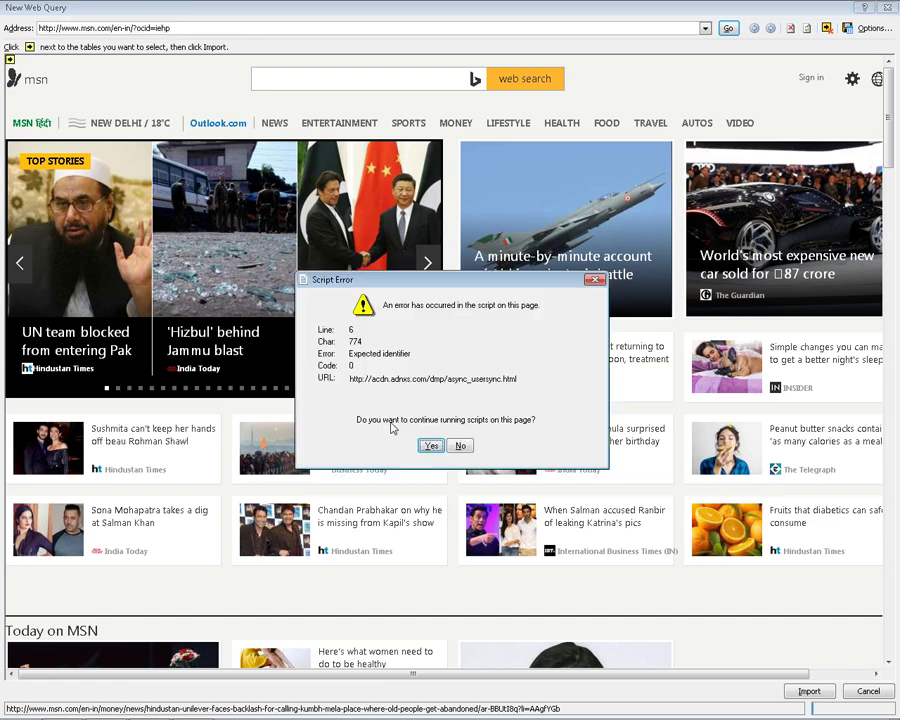
{"action": "left_click", "coordinate": [430, 446]}
{"action": "type", "text": "D"}
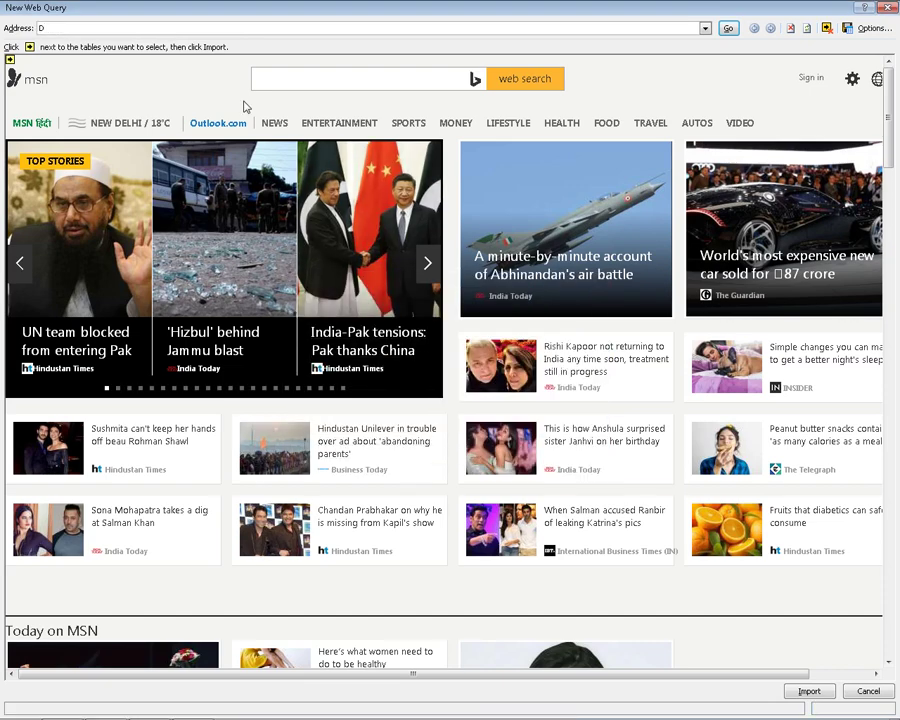
{"action": "type", "text": "data.xls"}
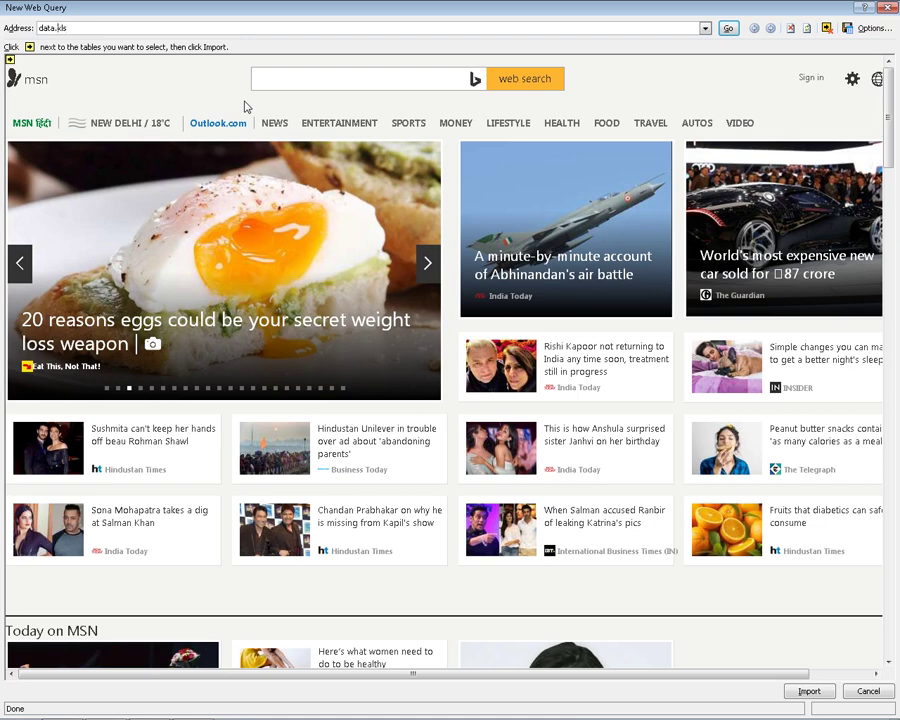
{"action": "key", "text": "Return"}
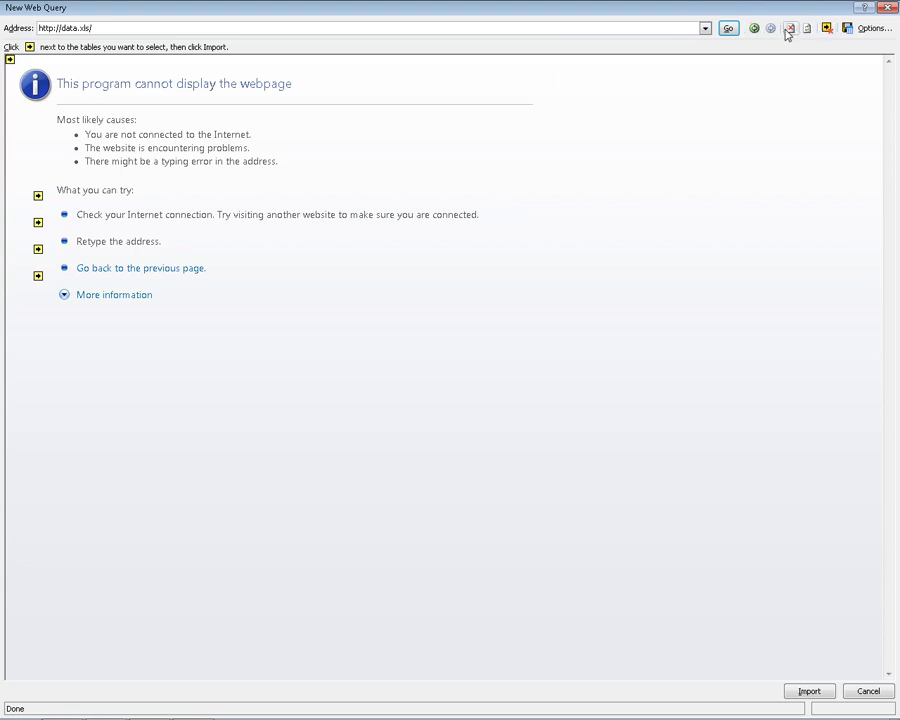
{"action": "left_click", "coordinate": [335, 25]}
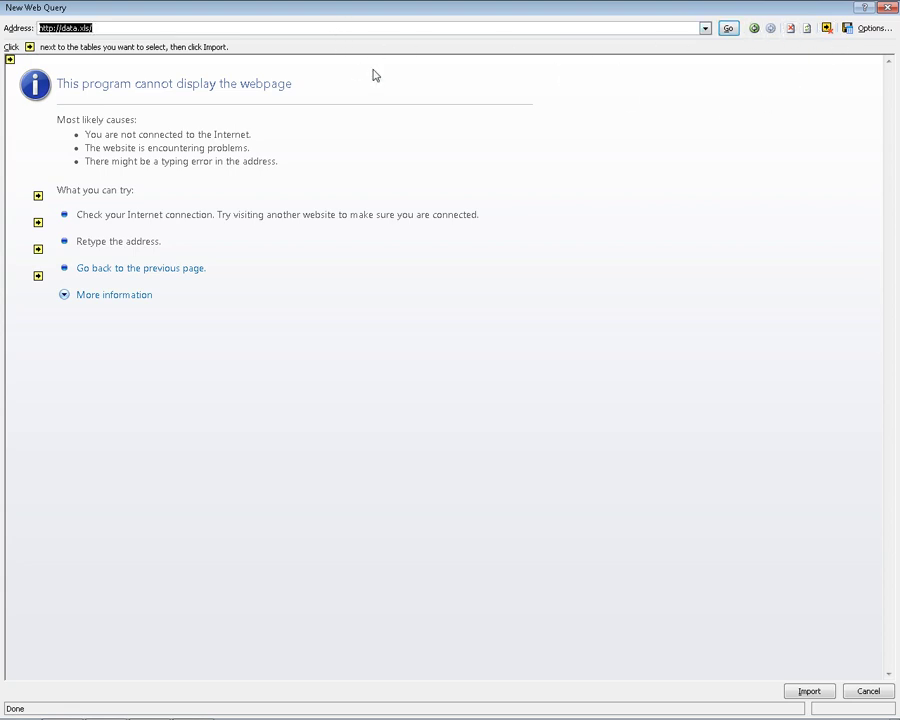
{"action": "type", "text": "www.google"}
{"action": "key", "text": "Return"}
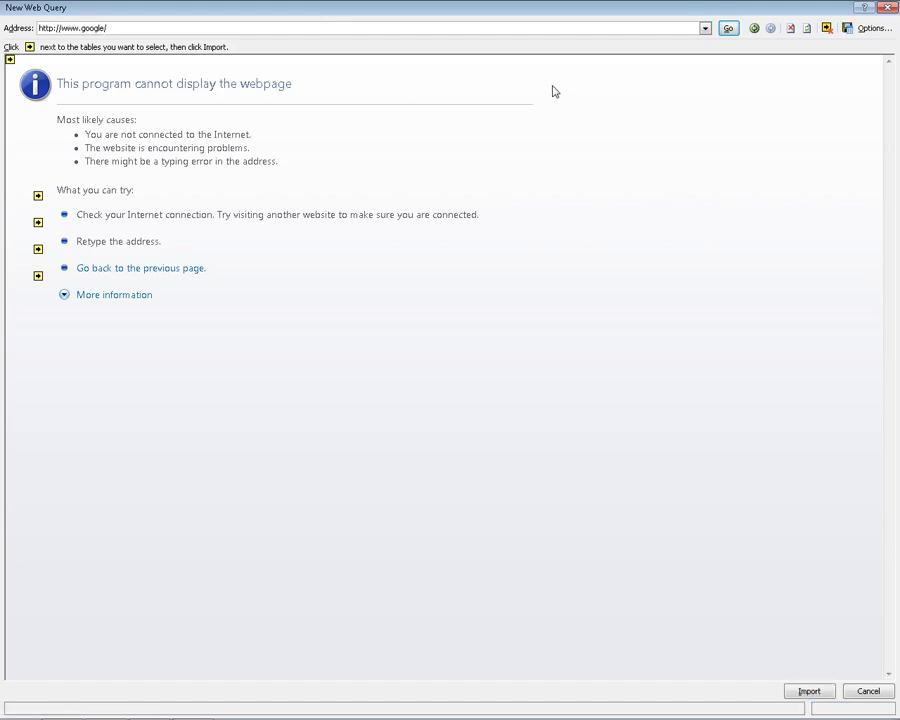
{"action": "left_click", "coordinate": [728, 29]}
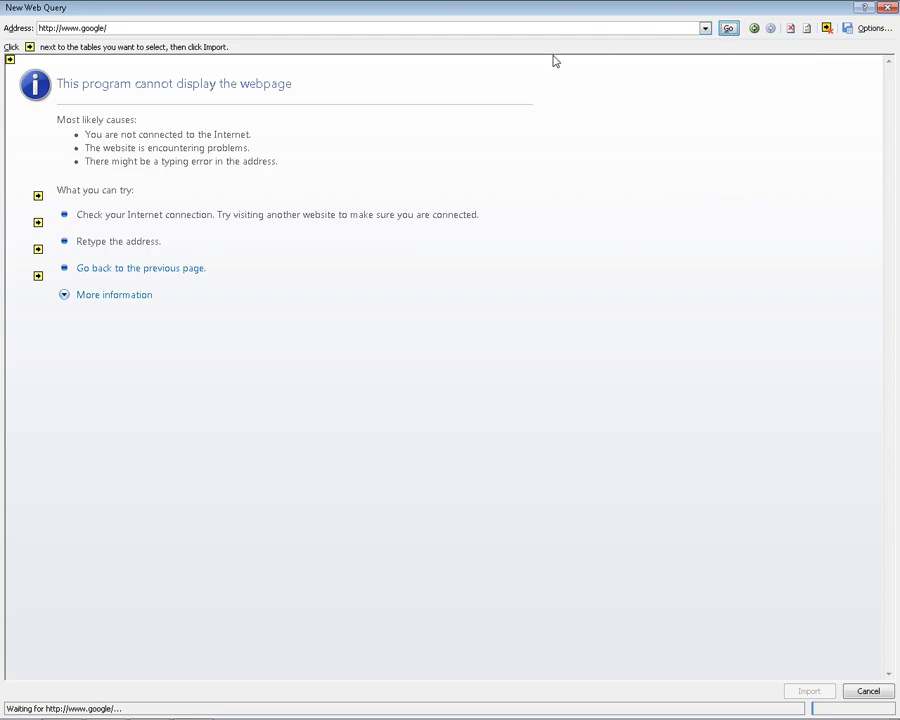
{"action": "left_click", "coordinate": [886, 8]}
Step: Start a new From Web query and dismiss the MSN page's script error prompts
{"action": "left_click", "coordinate": [48, 62]}
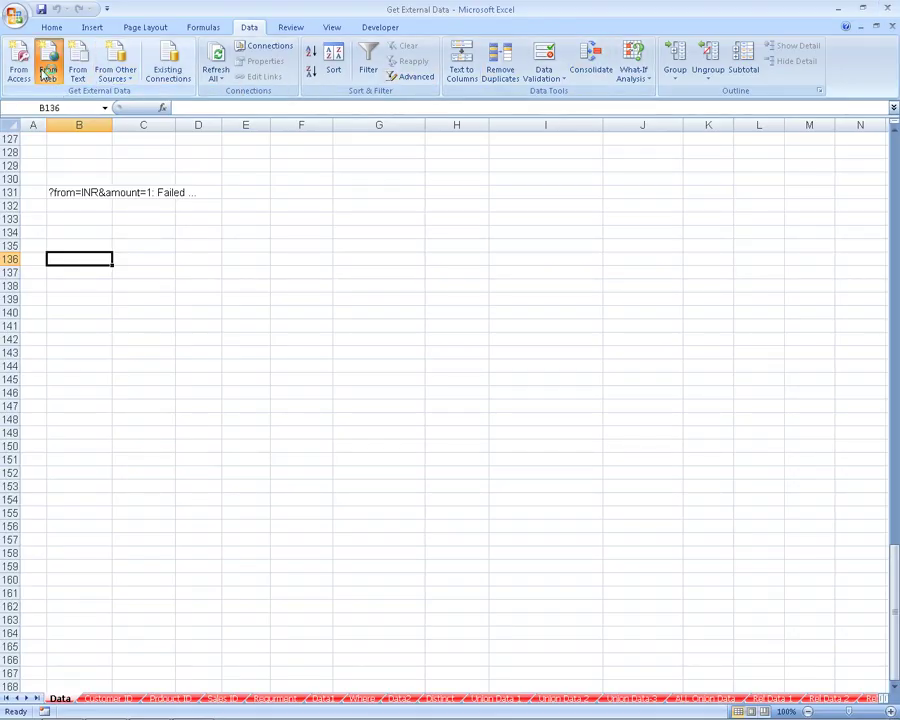
{"action": "left_click", "coordinate": [452, 444]}
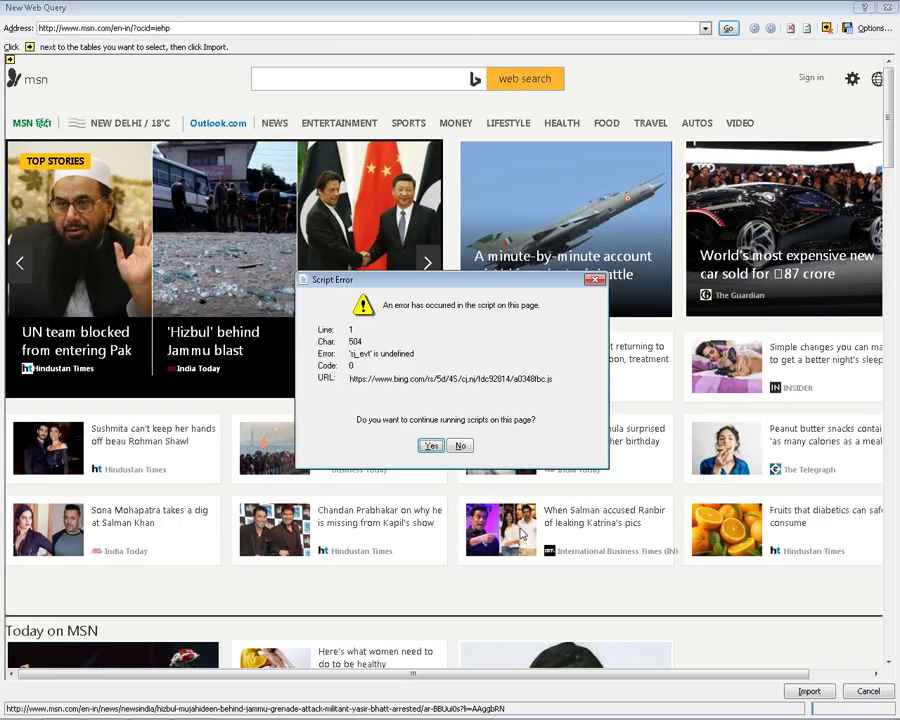
{"action": "left_click", "coordinate": [431, 446]}
{"action": "left_click", "coordinate": [431, 446]}
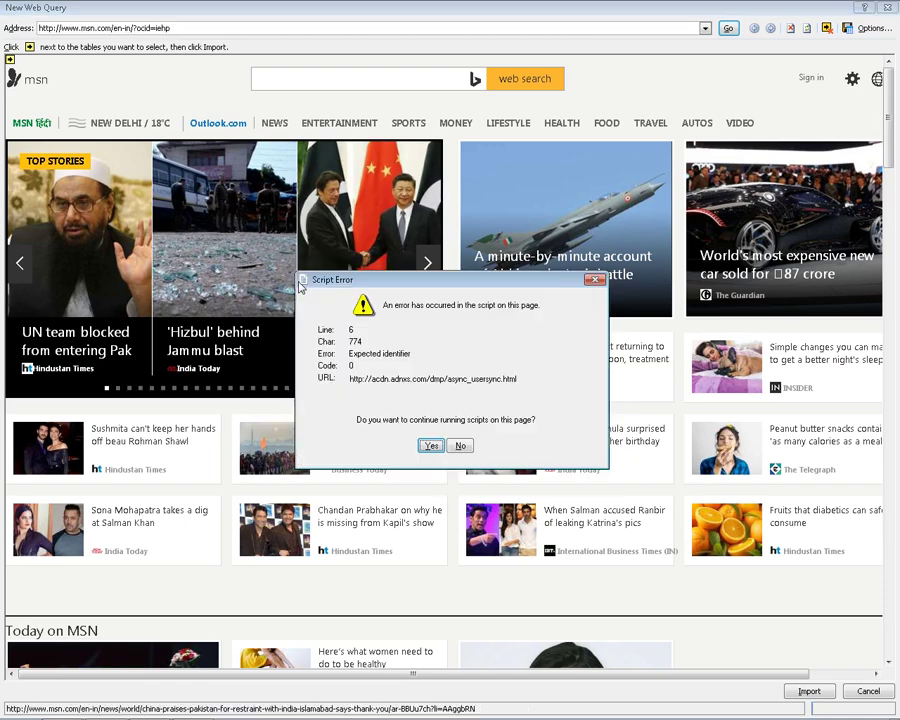
{"action": "left_click", "coordinate": [431, 446]}
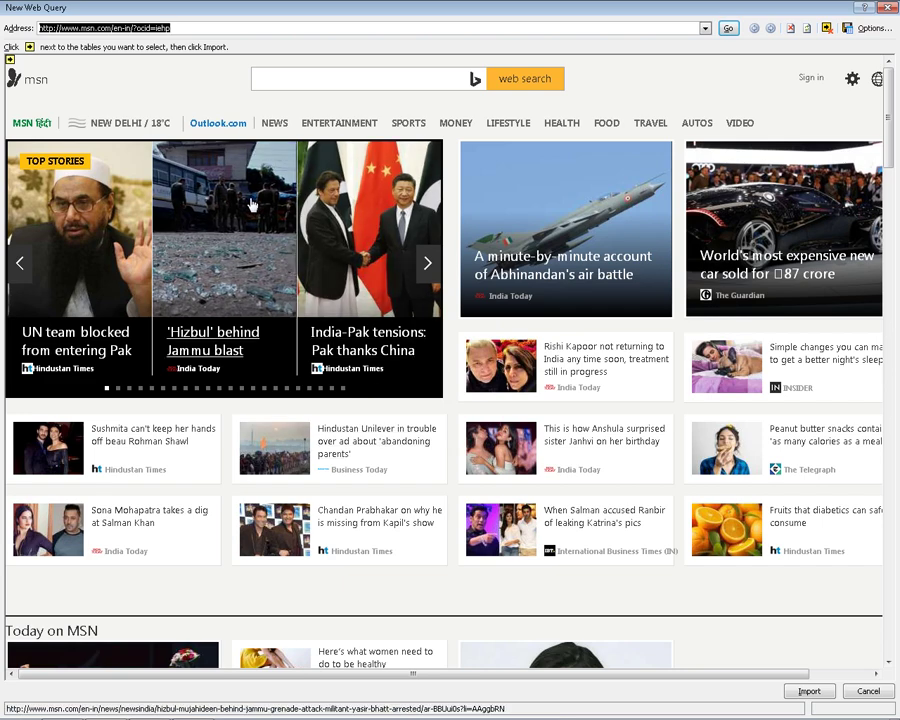
Step: Load google.com in the web query's address box
{"action": "type", "text": "google"}
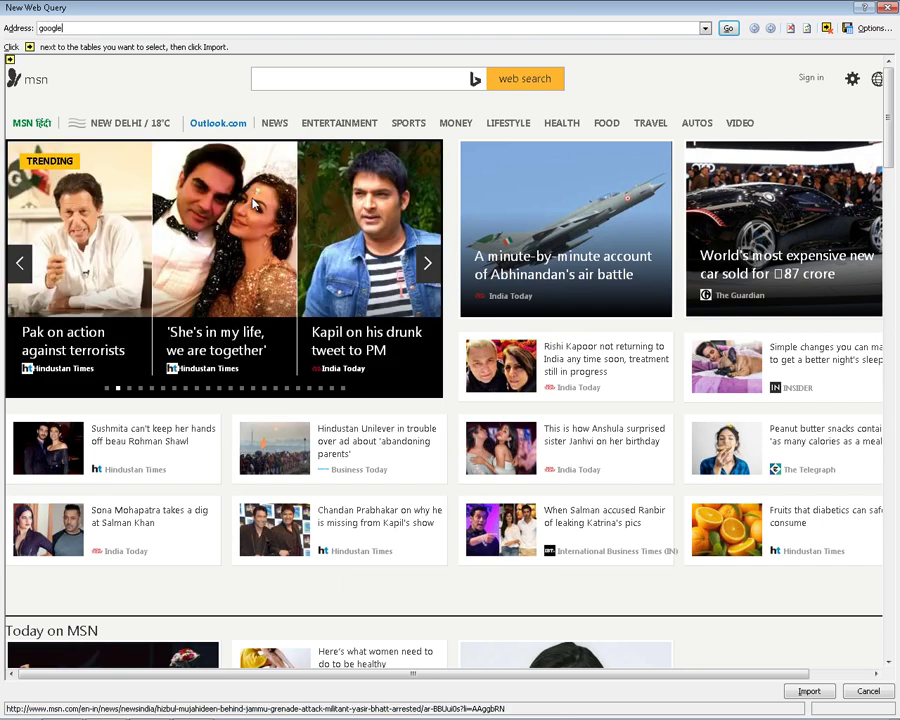
{"action": "key", "text": "Return"}
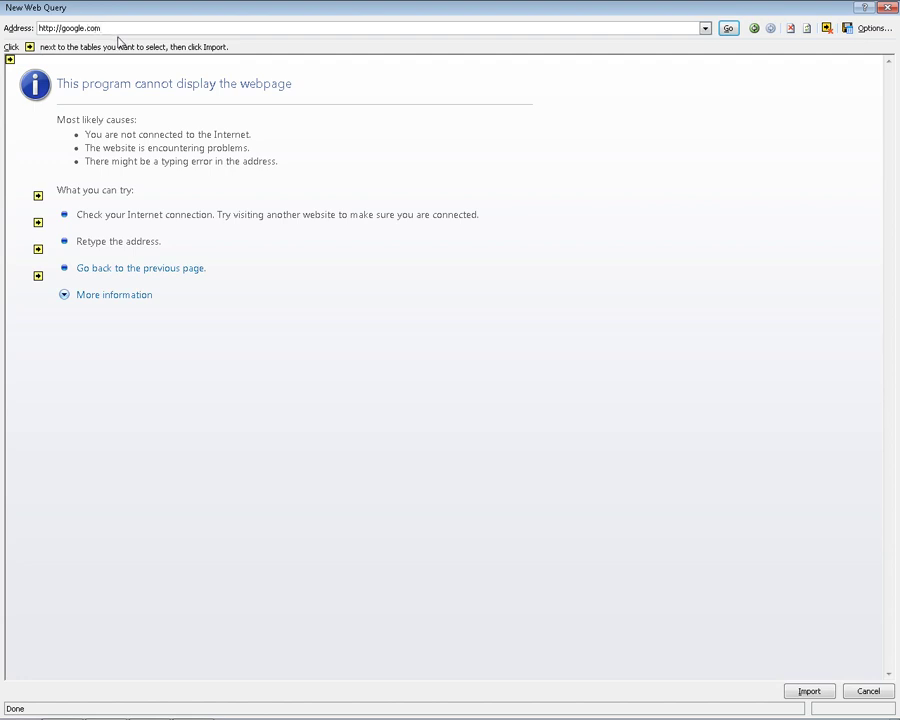
{"action": "key", "text": "Return"}
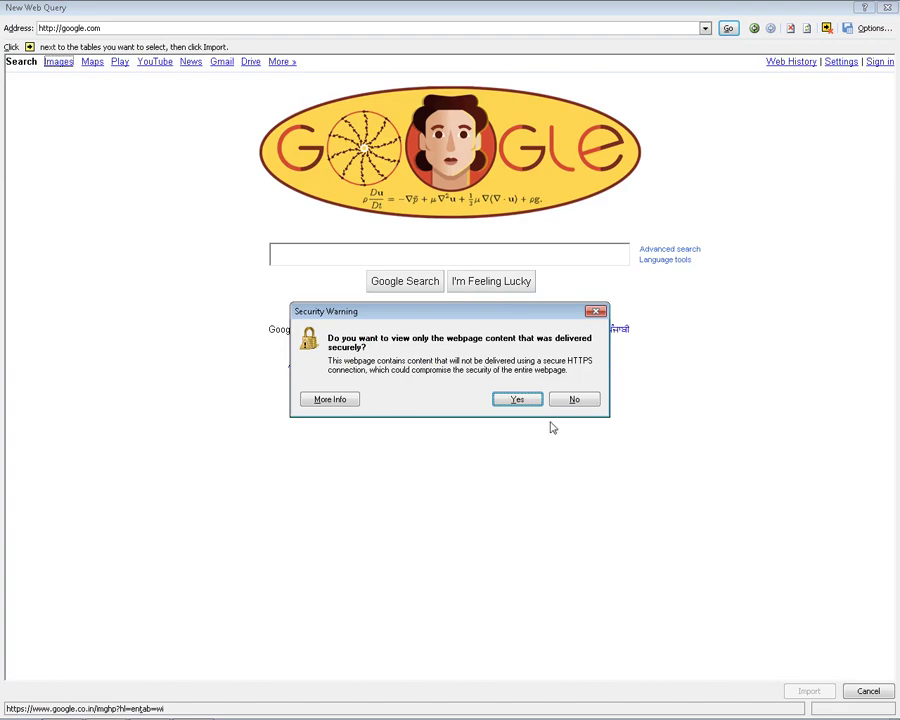
Step: Accept the security prompt and search Google for 'indian currency exchange rate'
{"action": "left_click", "coordinate": [568, 401]}
{"action": "left_click", "coordinate": [459, 448]}
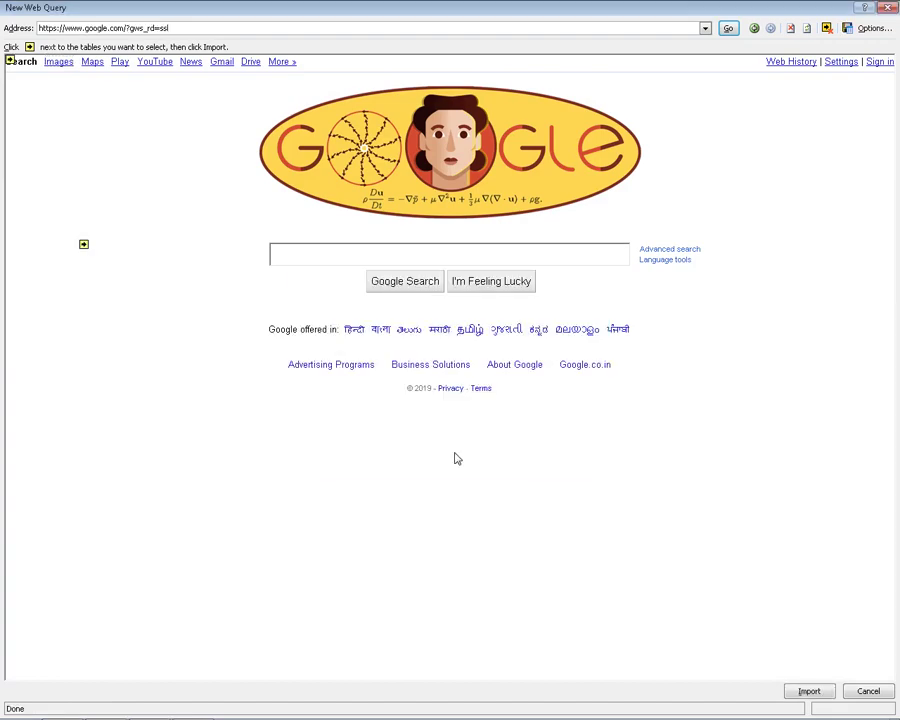
{"action": "left_click", "coordinate": [381, 256]}
{"action": "type", "text": "indian currency exchange rate"}
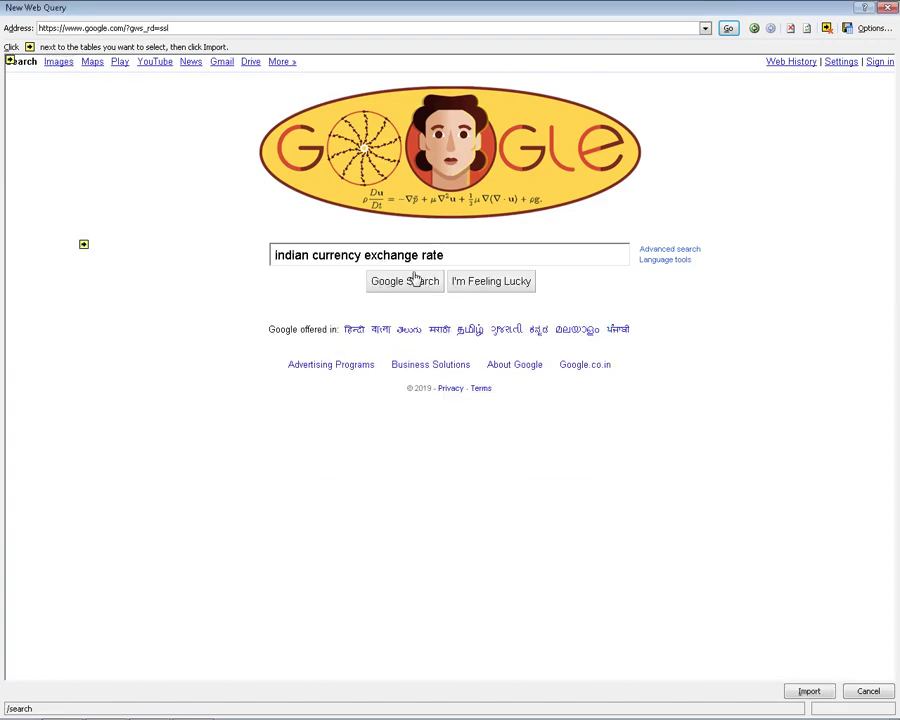
{"action": "left_click", "coordinate": [428, 274]}
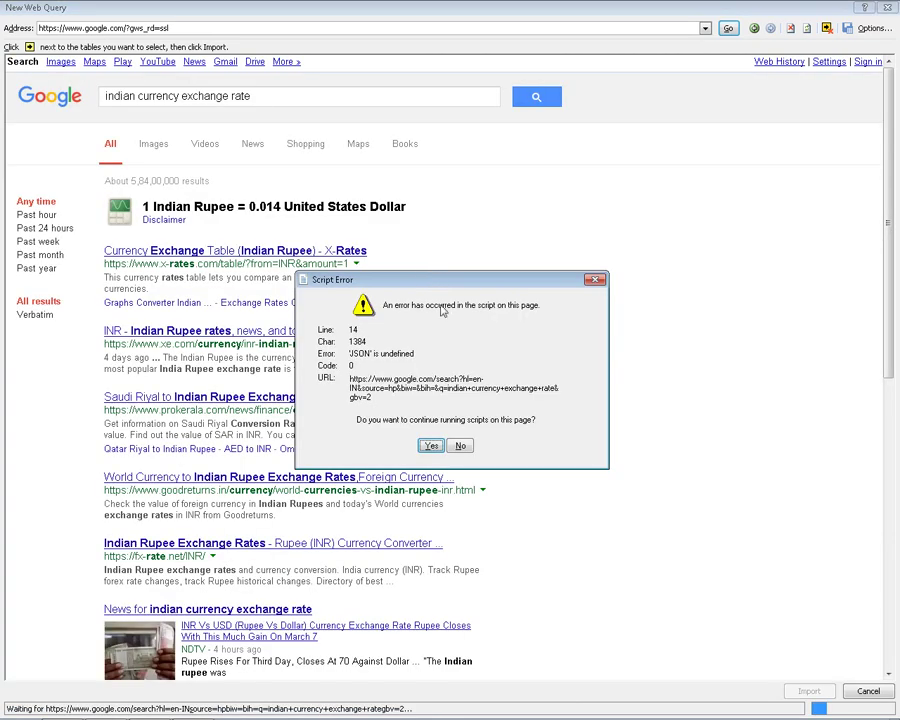
Step: Clear the results page's script and security prompts, then open the X-Rates exchange table result
{"action": "left_click", "coordinate": [460, 446]}
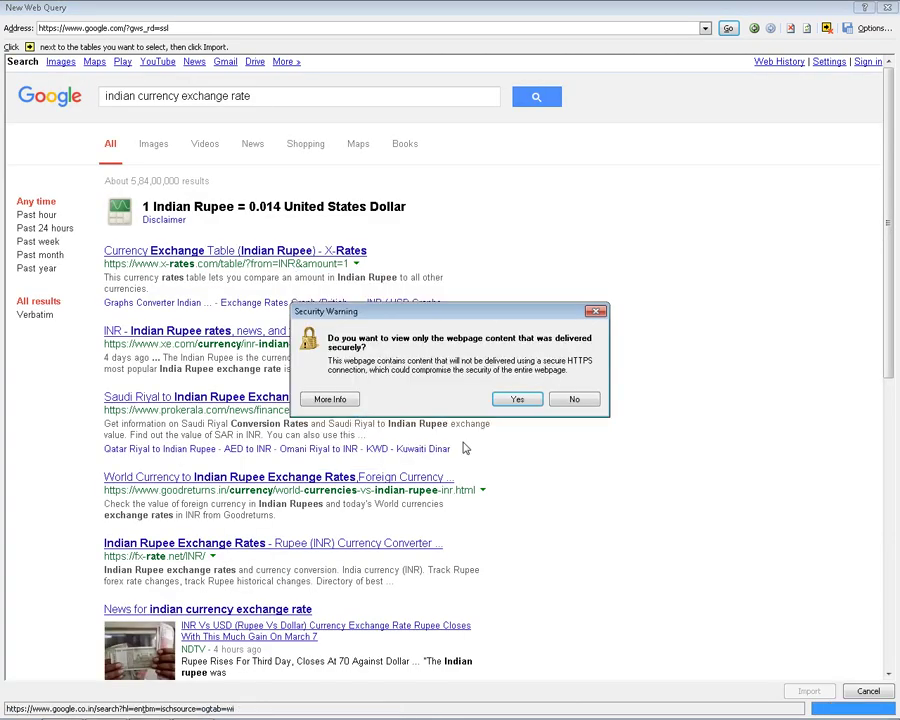
{"action": "left_click", "coordinate": [560, 401]}
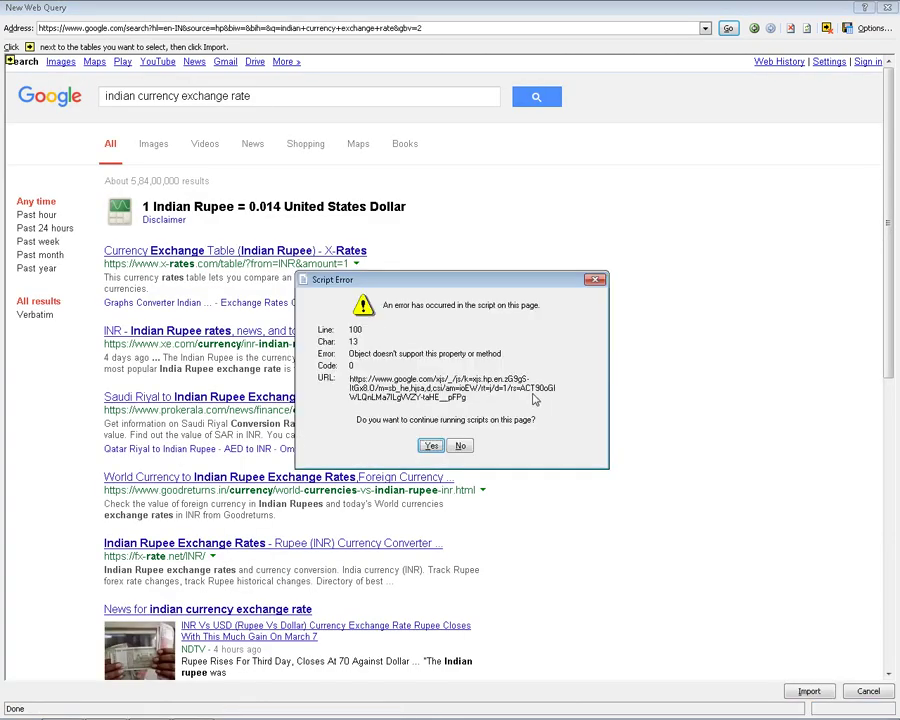
{"action": "left_click", "coordinate": [431, 445]}
{"action": "left_click", "coordinate": [244, 251]}
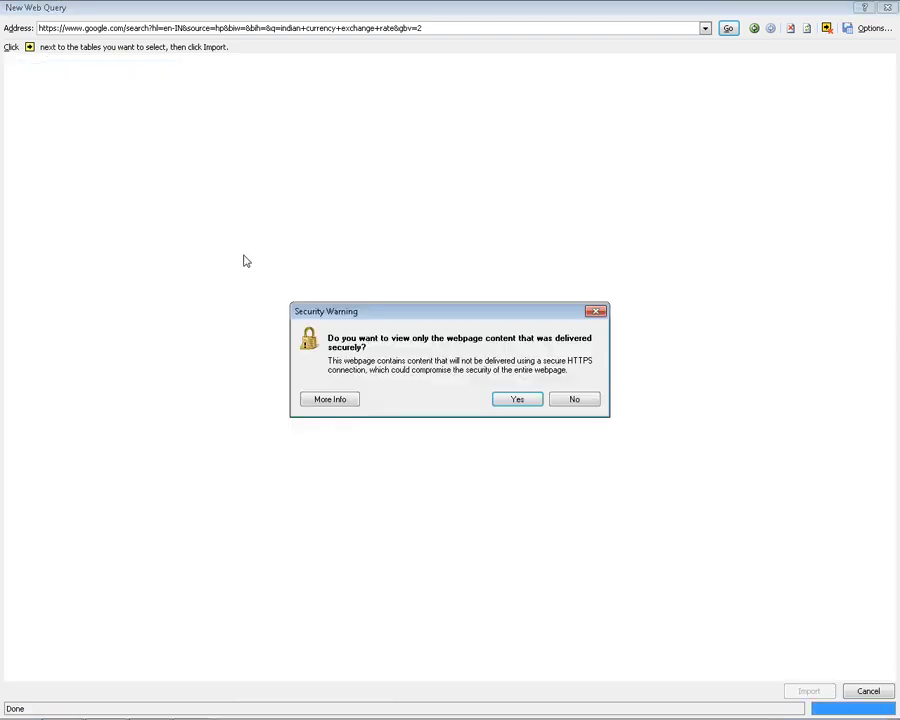
{"action": "left_click", "coordinate": [522, 400]}
{"action": "type", "text": "https://www.x-rates.com/table/?from=INR&amount=1"}
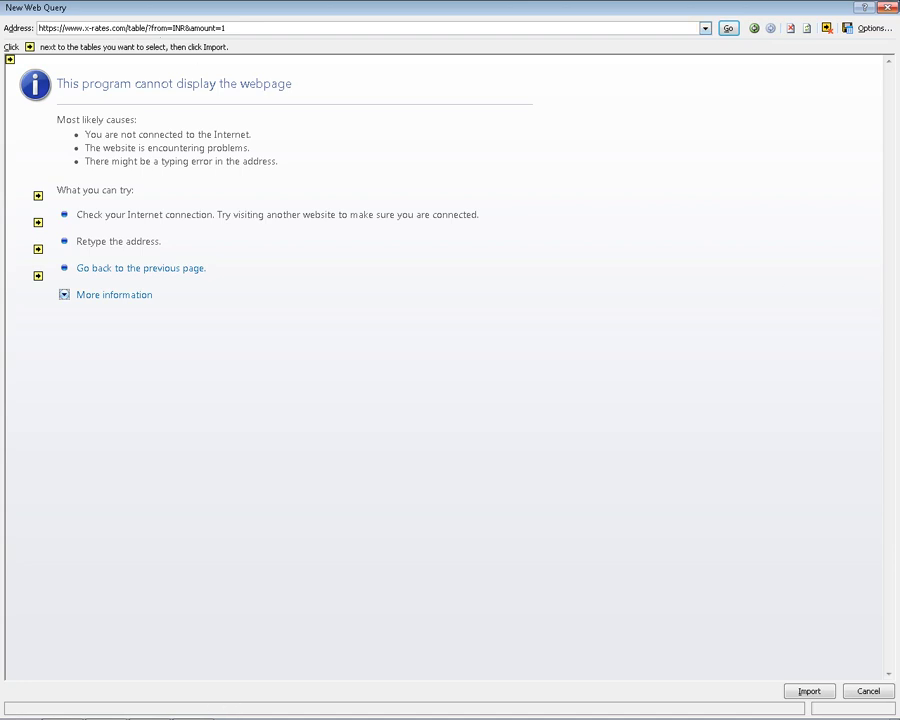
Step: Close the New Web Query, cancel closing the workbook, and switch to Chrome
{"action": "left_click", "coordinate": [887, 7]}
{"action": "left_click", "coordinate": [891, 9]}
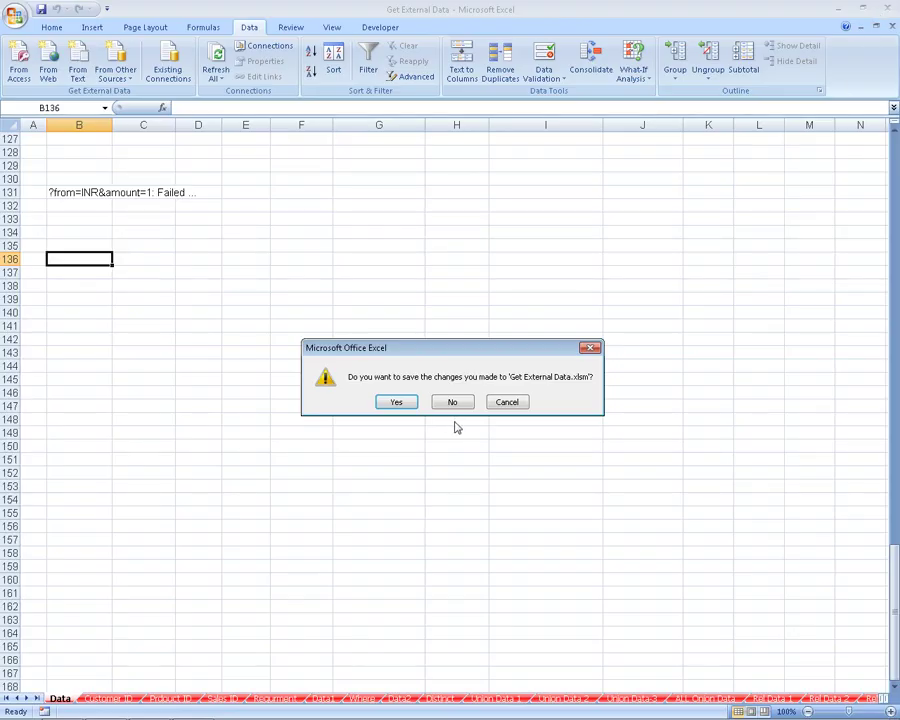
{"action": "left_click", "coordinate": [506, 401]}
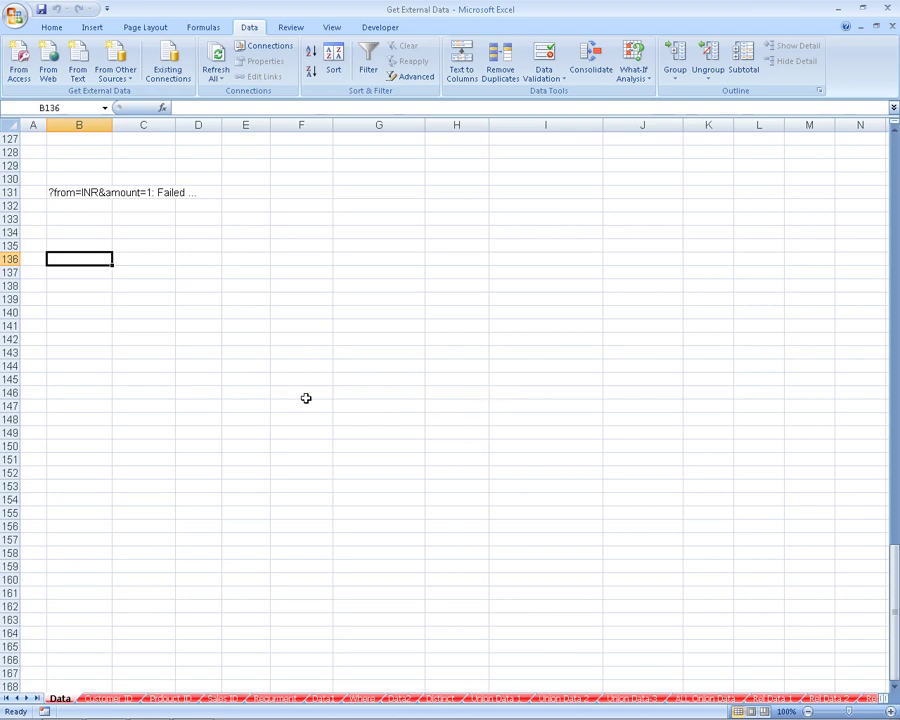
{"action": "left_click", "coordinate": [213, 709]}
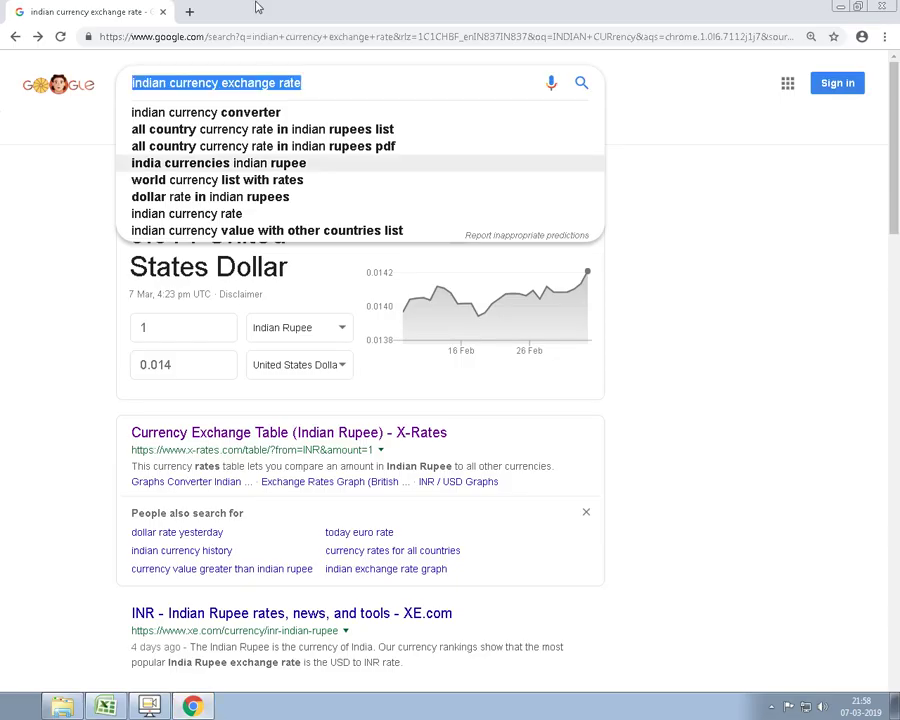
Step: Search the web for 'data .xls' in a new Chrome tab
{"action": "left_click", "coordinate": [190, 11]}
{"action": "type", "text": "da"}
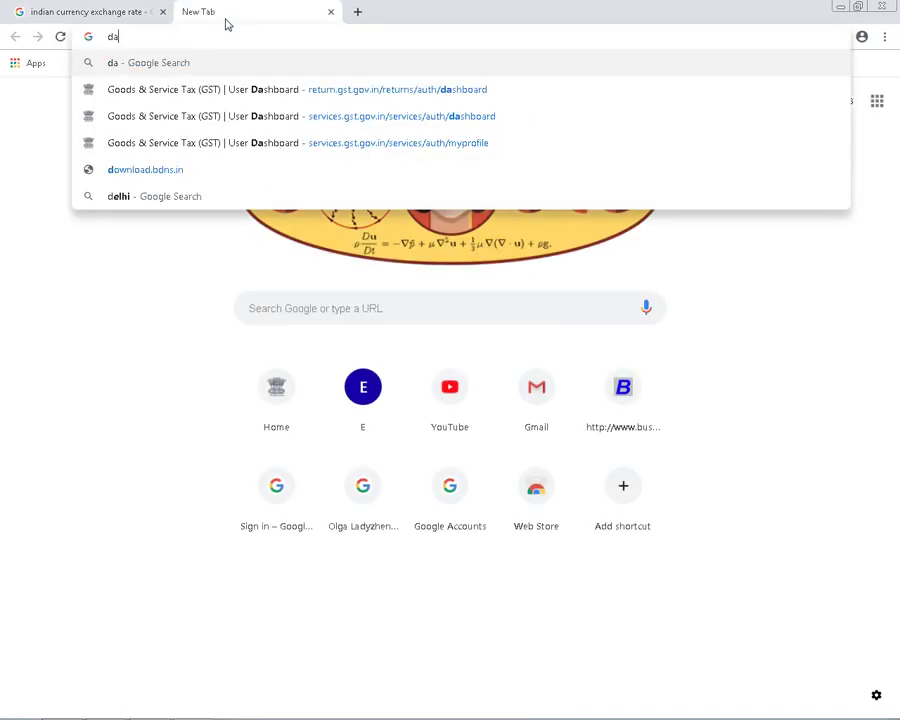
{"action": "type", "text": "ta"}
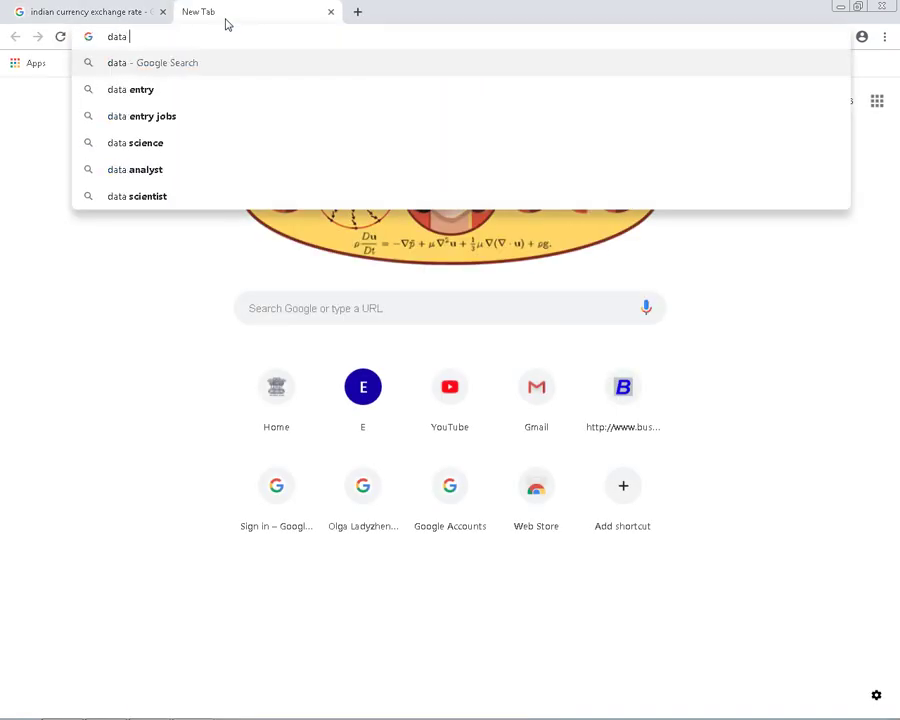
{"action": "type", "text": " .x"}
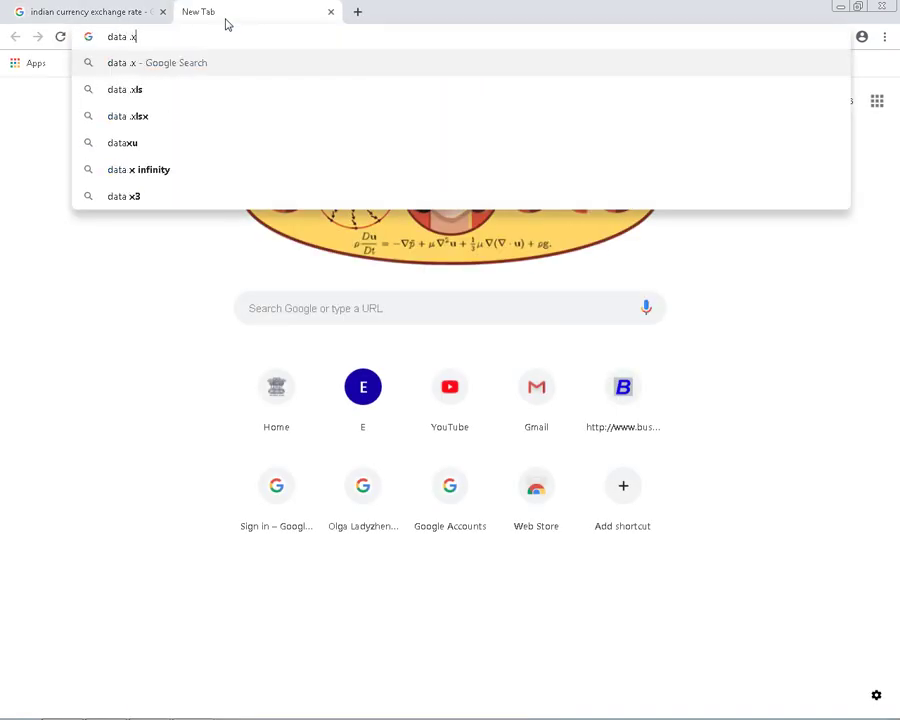
{"action": "type", "text": "ls"}
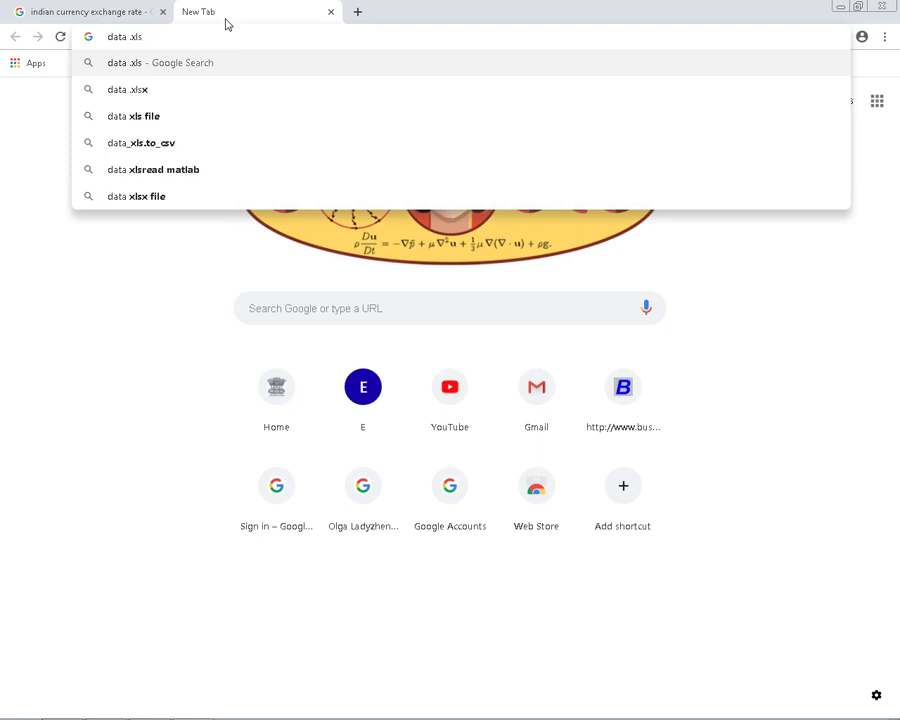
{"action": "key", "text": "Return"}
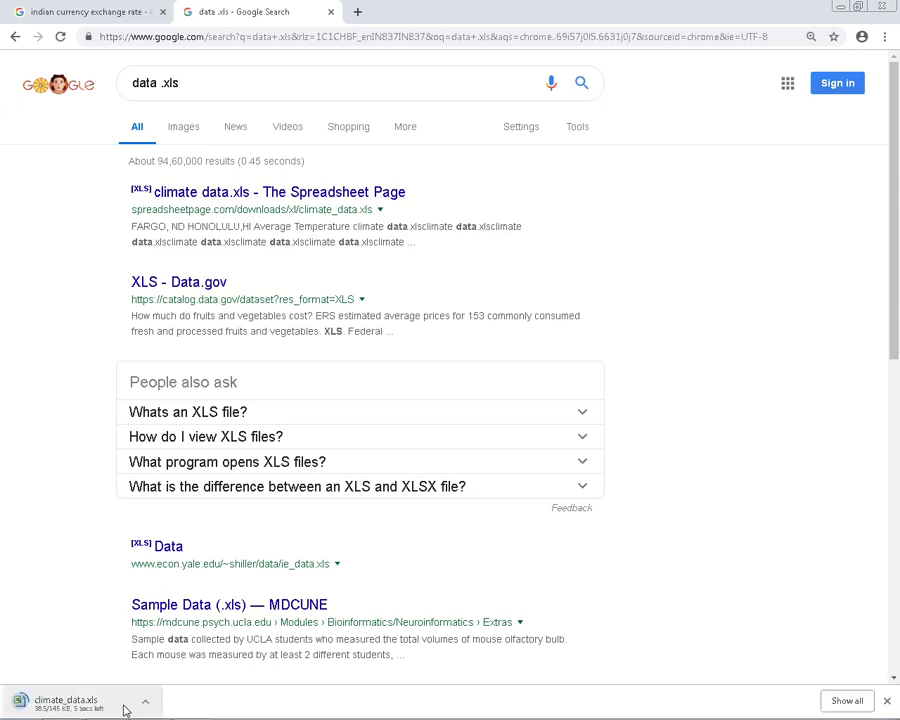
Step: Copy the climate data.xls result's link address and return to Excel
{"action": "right_click", "coordinate": [210, 193]}
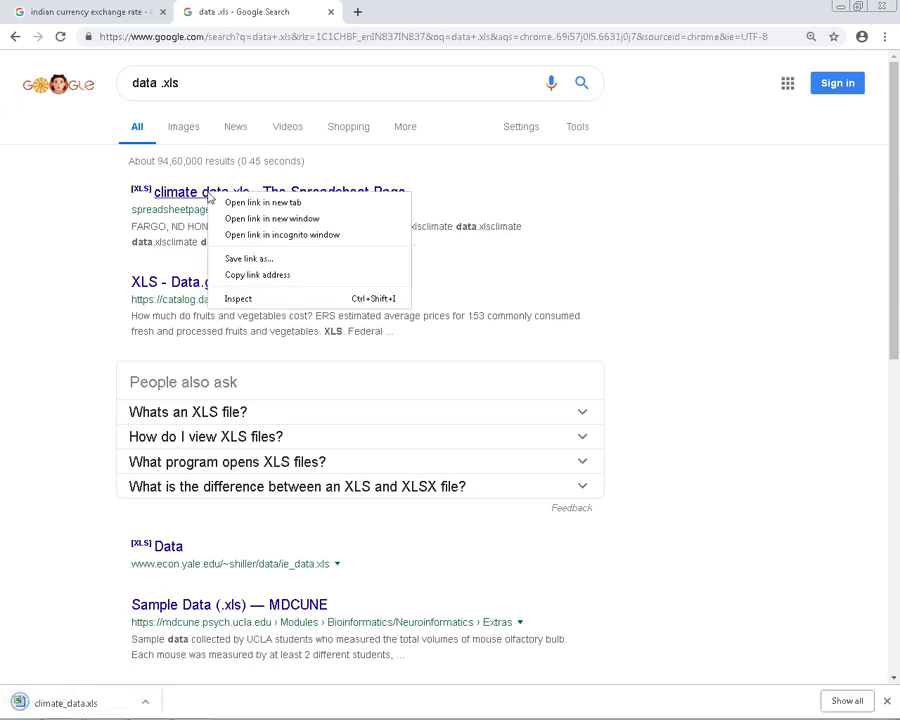
{"action": "left_click", "coordinate": [257, 275]}
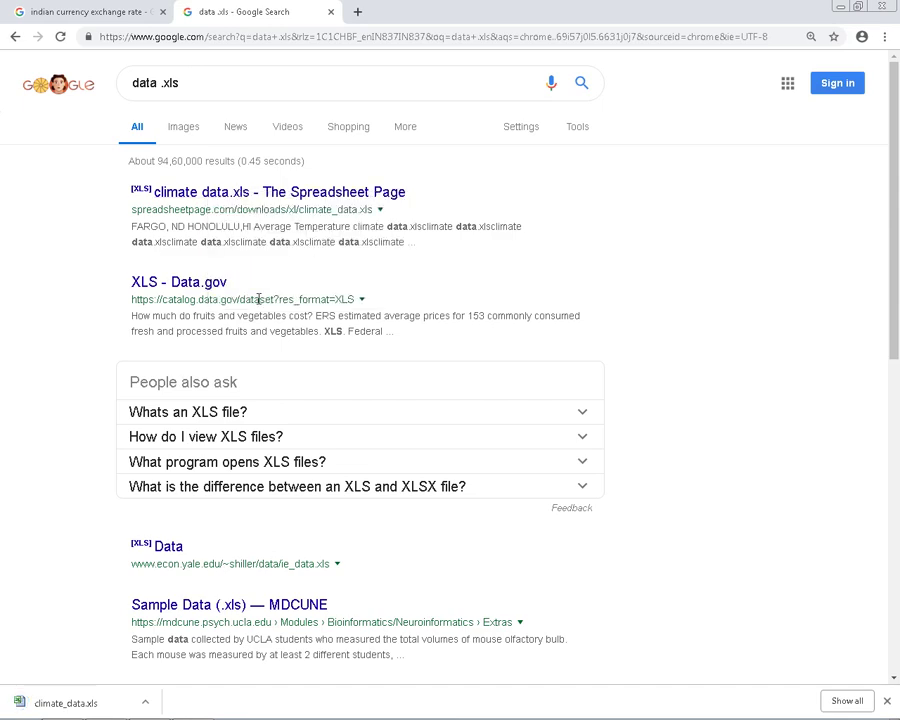
{"action": "left_click", "coordinate": [105, 706]}
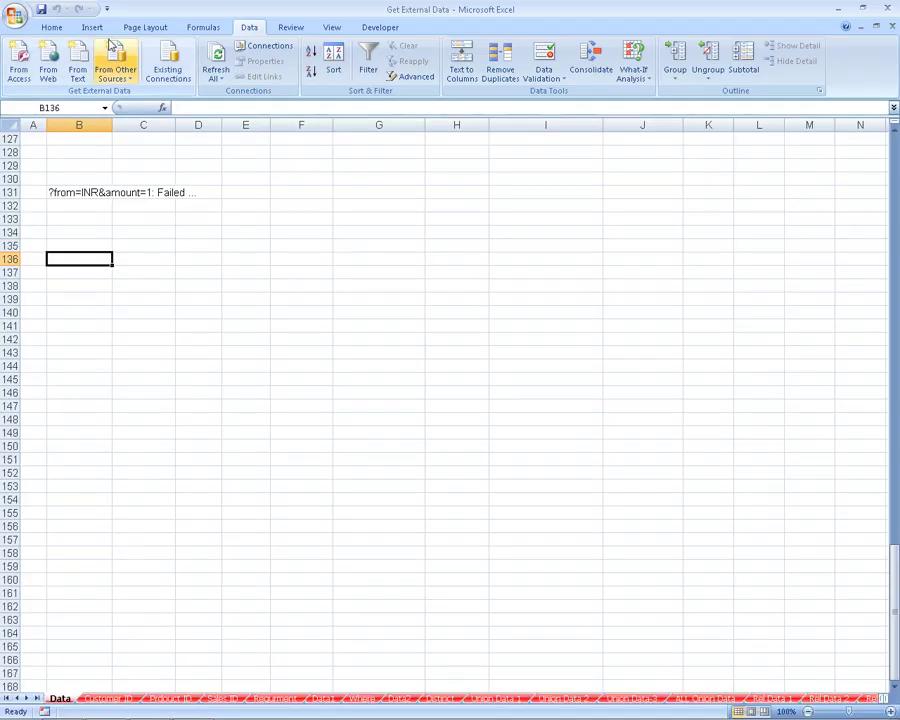
{"action": "left_click", "coordinate": [48, 64]}
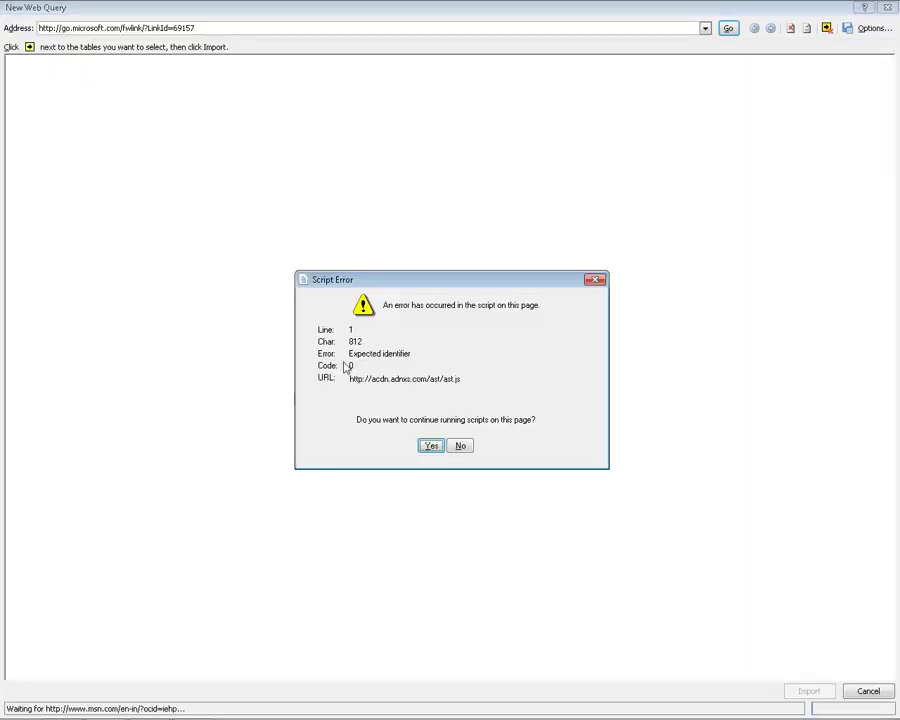
{"action": "left_click", "coordinate": [459, 445]}
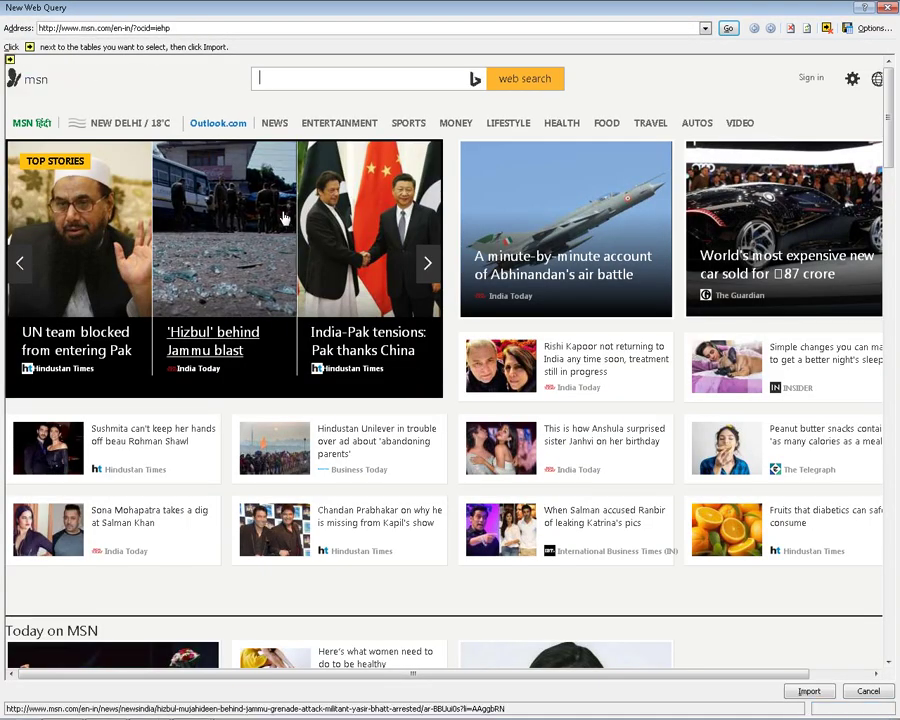
{"action": "key", "text": "ctrl+v"}
{"action": "left_click", "coordinate": [506, 78]}
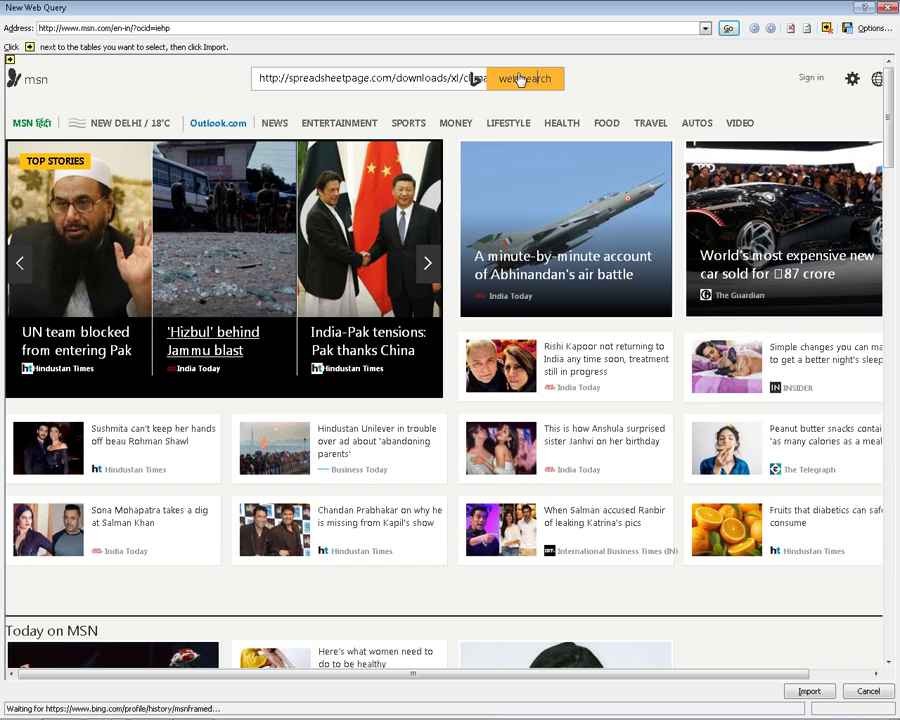
{"action": "left_click", "coordinate": [430, 445]}
{"action": "left_click", "coordinate": [432, 445]}
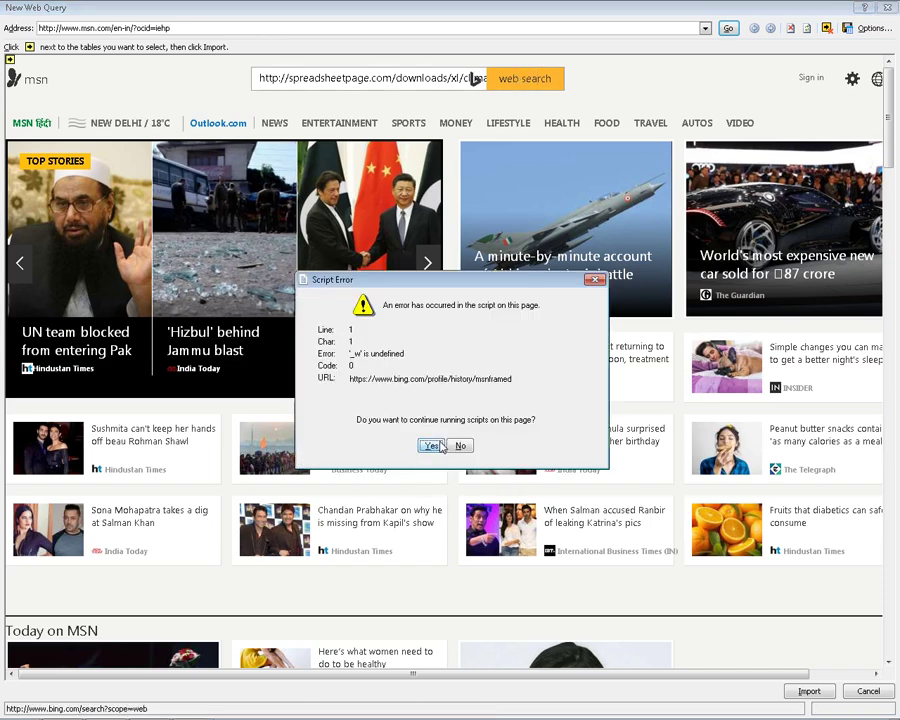
{"action": "left_click", "coordinate": [460, 445]}
{"action": "left_click", "coordinate": [131, 25]}
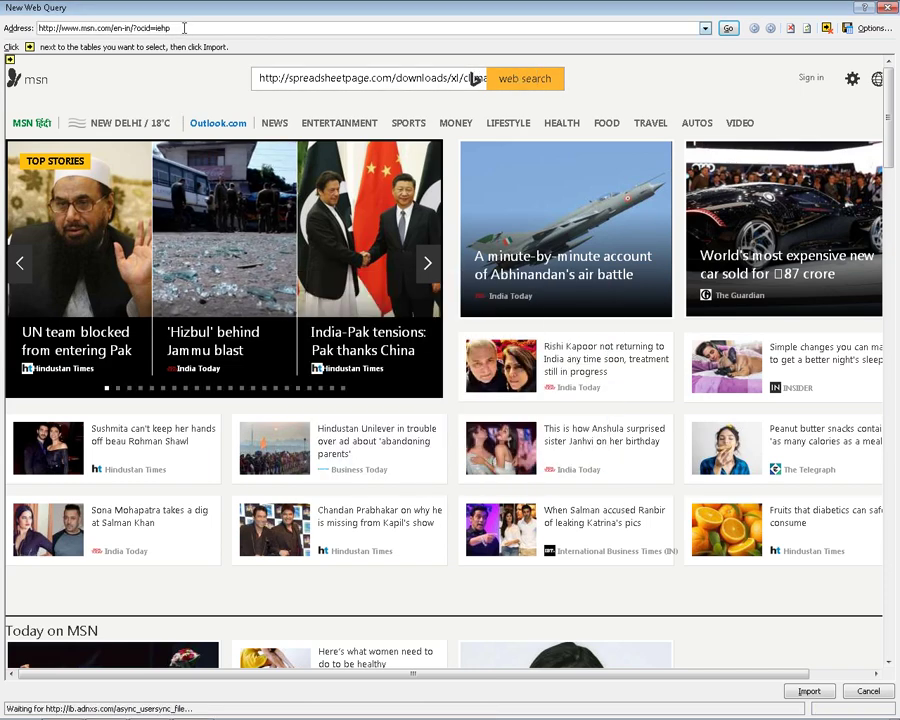
{"action": "left_click", "coordinate": [432, 446]}
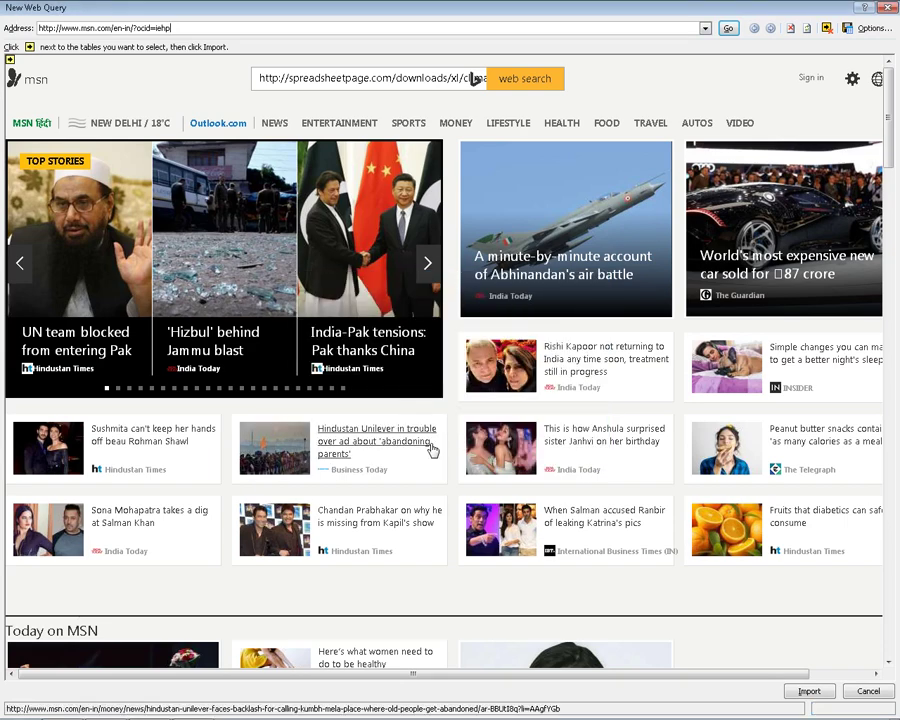
{"action": "left_click", "coordinate": [190, 27]}
{"action": "key", "text": "ctrl+v"}
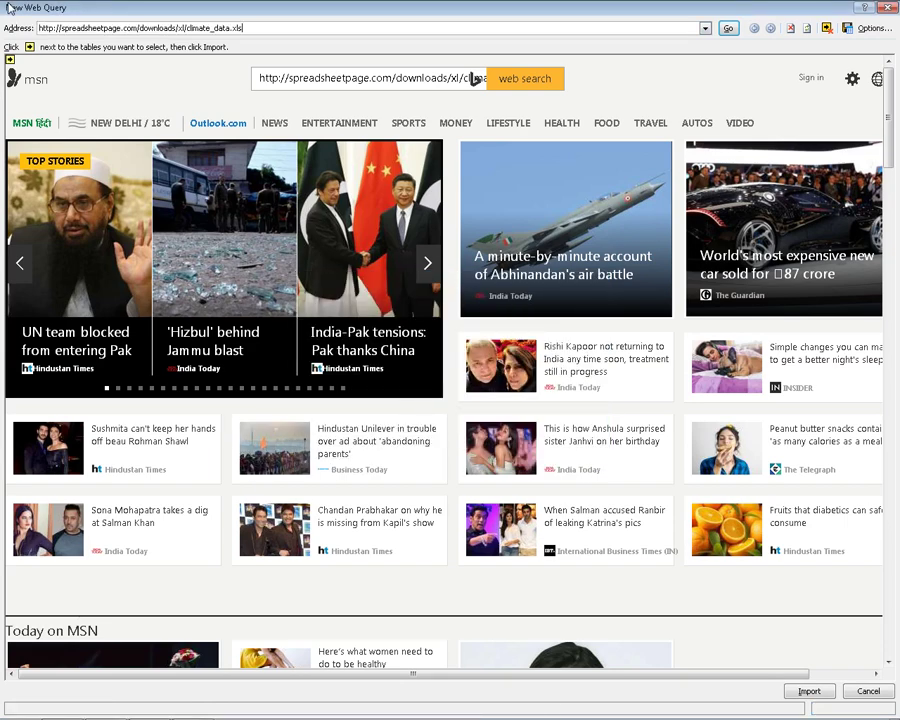
{"action": "key", "text": "Return"}
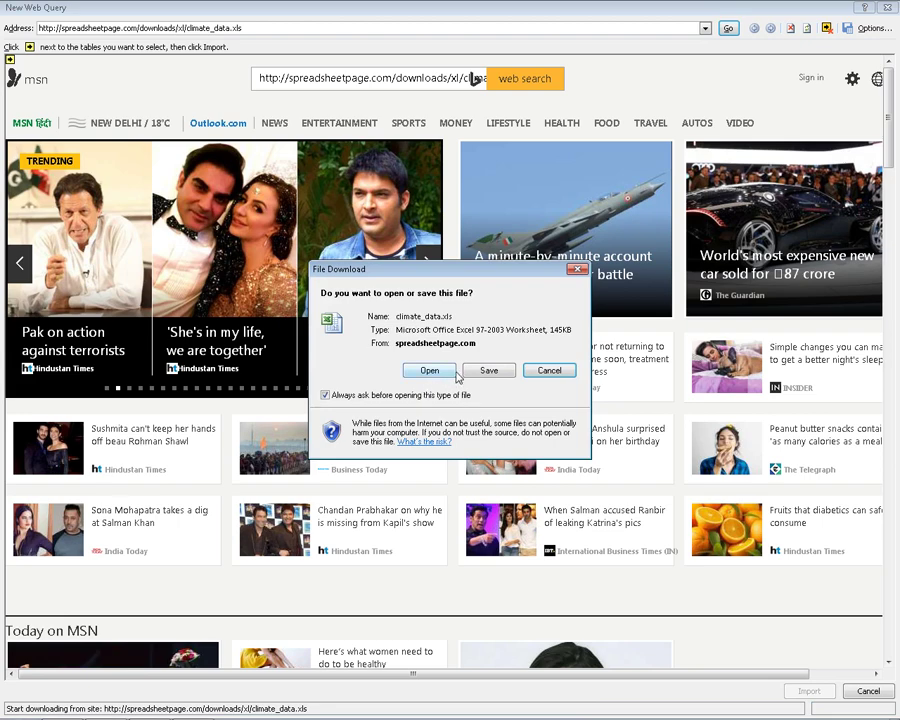
{"action": "left_click", "coordinate": [430, 371]}
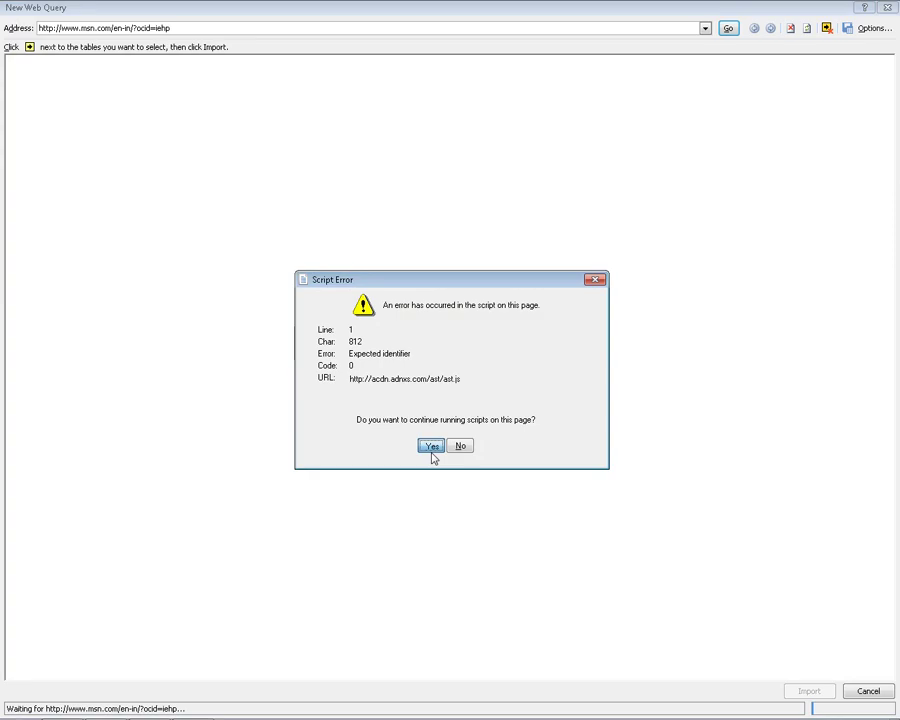
{"action": "left_click", "coordinate": [431, 446]}
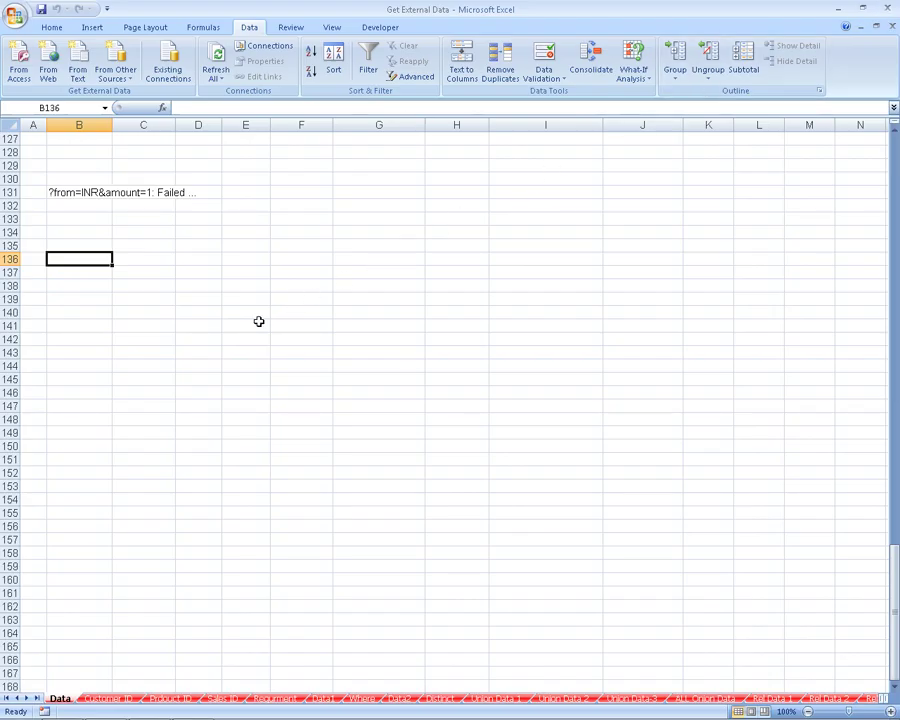
Step: Inspect the formula in cell B131, then select an empty cell
{"action": "left_click", "coordinate": [155, 208]}
{"action": "left_click", "coordinate": [94, 179]}
{"action": "left_click", "coordinate": [87, 192]}
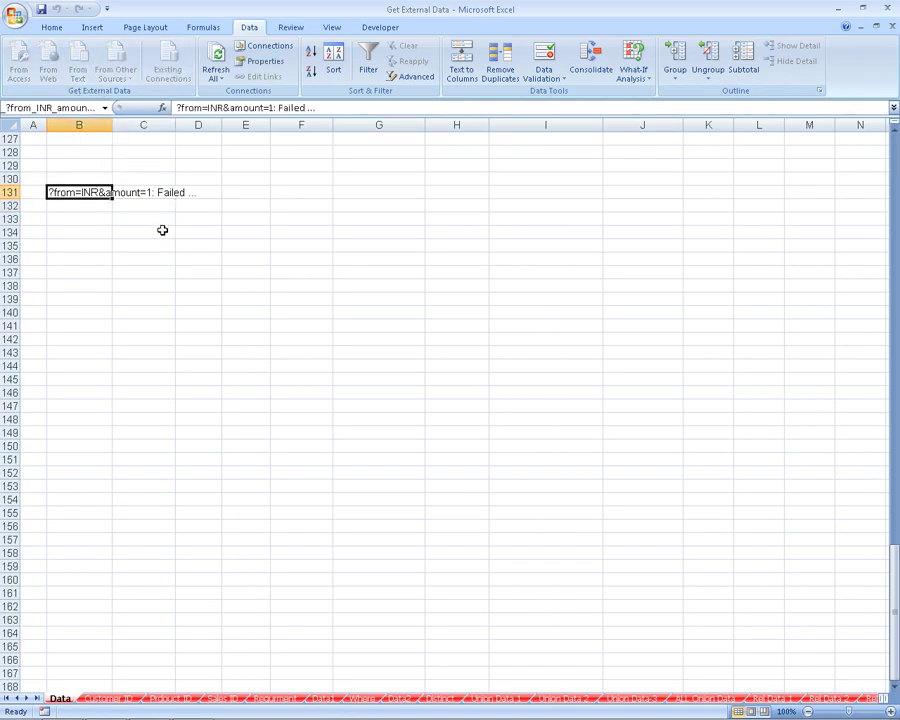
{"action": "left_click", "coordinate": [162, 230]}
{"action": "left_click", "coordinate": [68, 193]}
{"action": "left_click", "coordinate": [133, 232]}
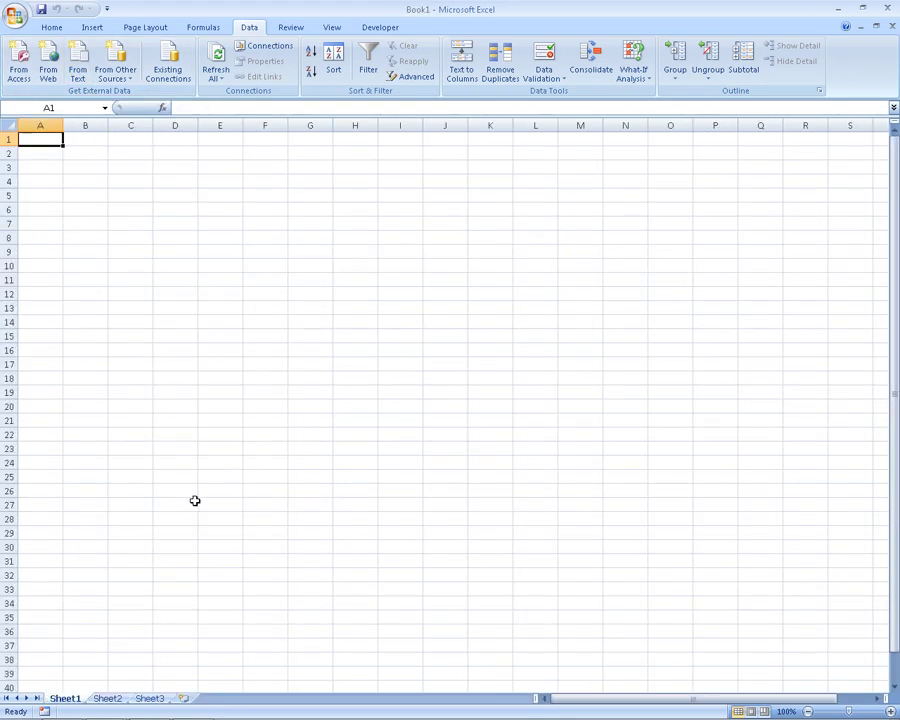
Step: Start a From Text import and pick Notepad File in D:\...\Normal Excel File\Data
{"action": "left_click", "coordinate": [84, 80]}
{"action": "scroll", "coordinate": [112, 236], "scroll_direction": "down", "scroll_amount": 1}
{"action": "scroll", "coordinate": [82, 258], "scroll_direction": "up", "scroll_amount": 1}
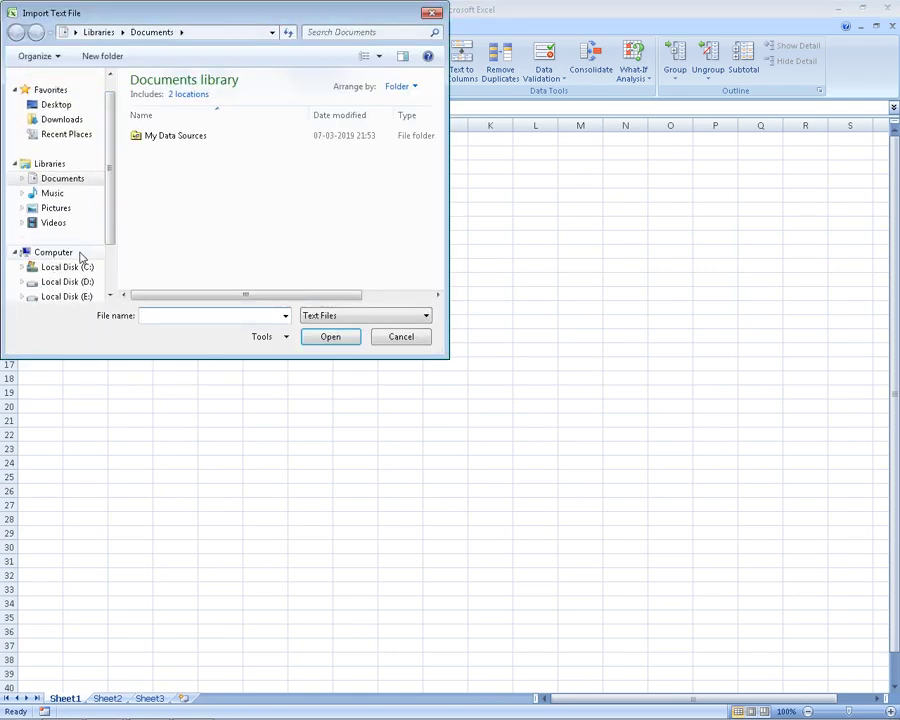
{"action": "left_click", "coordinate": [84, 282]}
{"action": "double_click", "coordinate": [152, 188]}
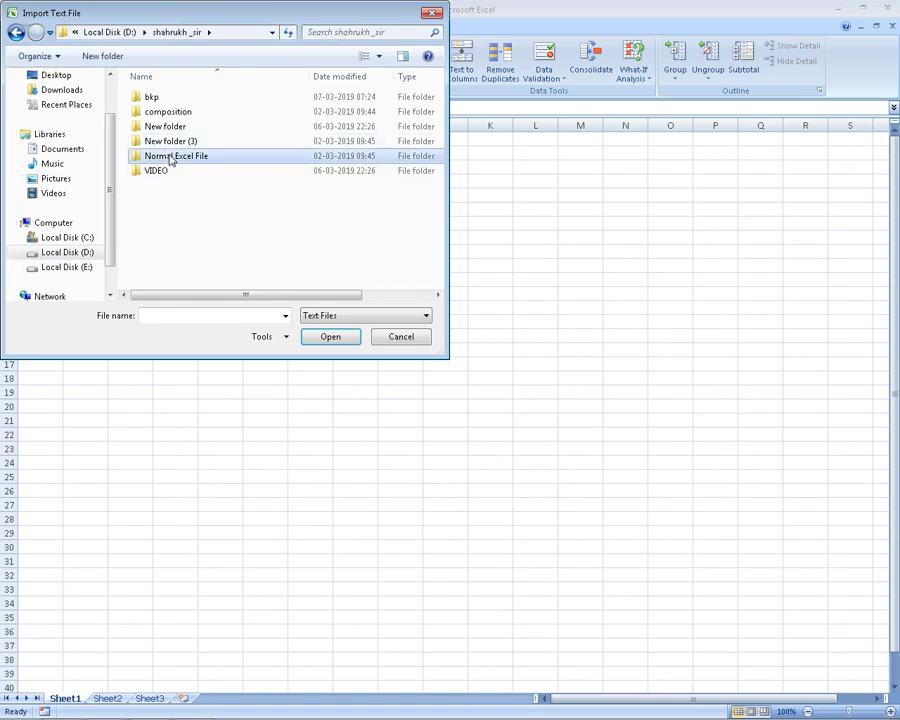
{"action": "double_click", "coordinate": [170, 156]}
{"action": "double_click", "coordinate": [160, 128]}
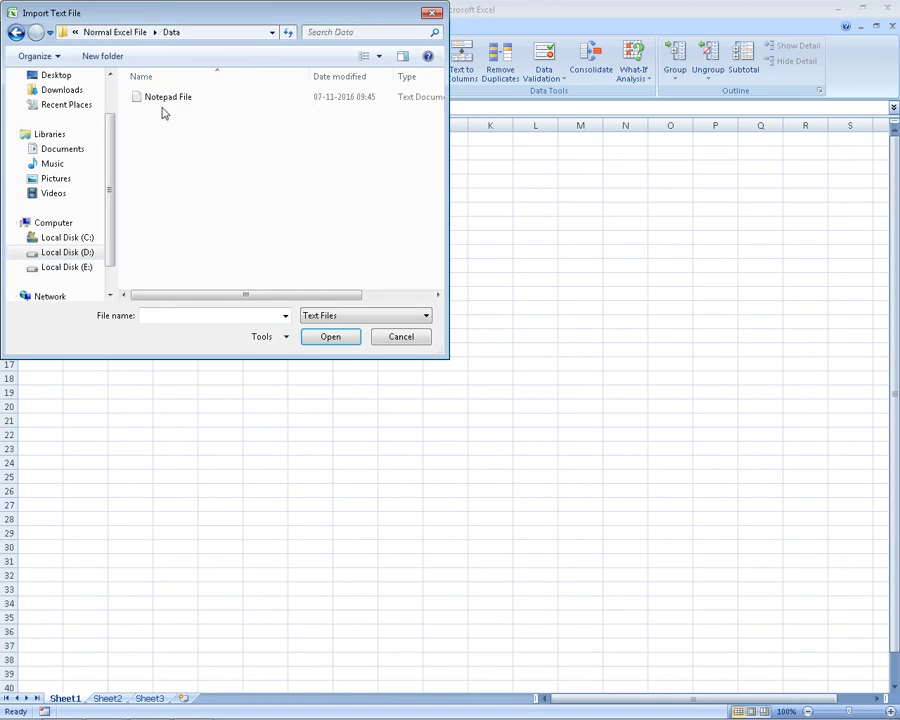
{"action": "double_click", "coordinate": [164, 98]}
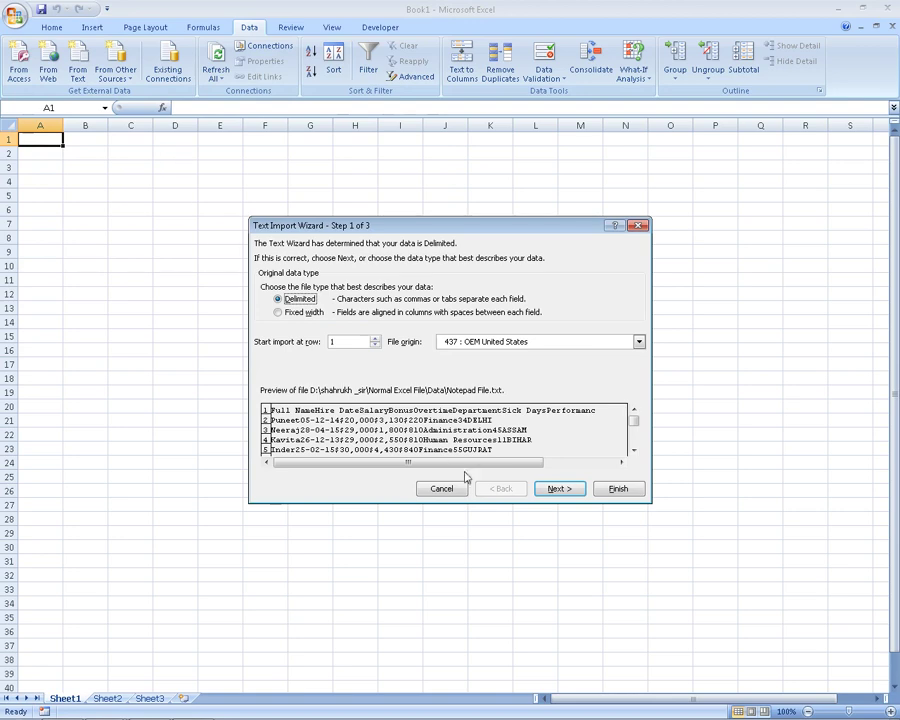
Step: Accept the Text Import Wizard defaults and place the data at $A$1
{"action": "left_click", "coordinate": [550, 492]}
{"action": "left_click", "coordinate": [550, 493]}
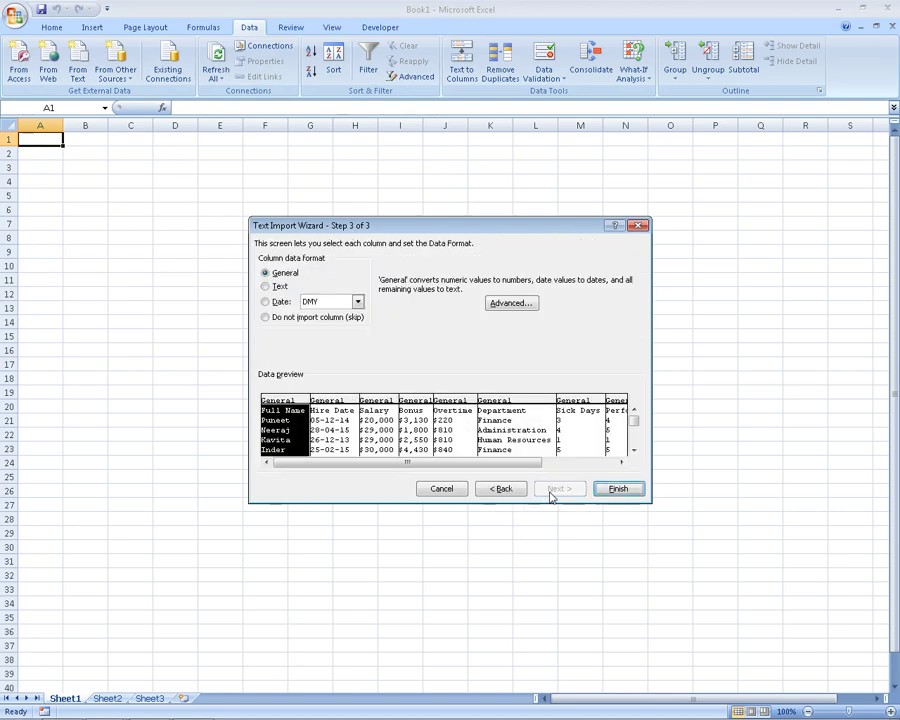
{"action": "left_click", "coordinate": [616, 490]}
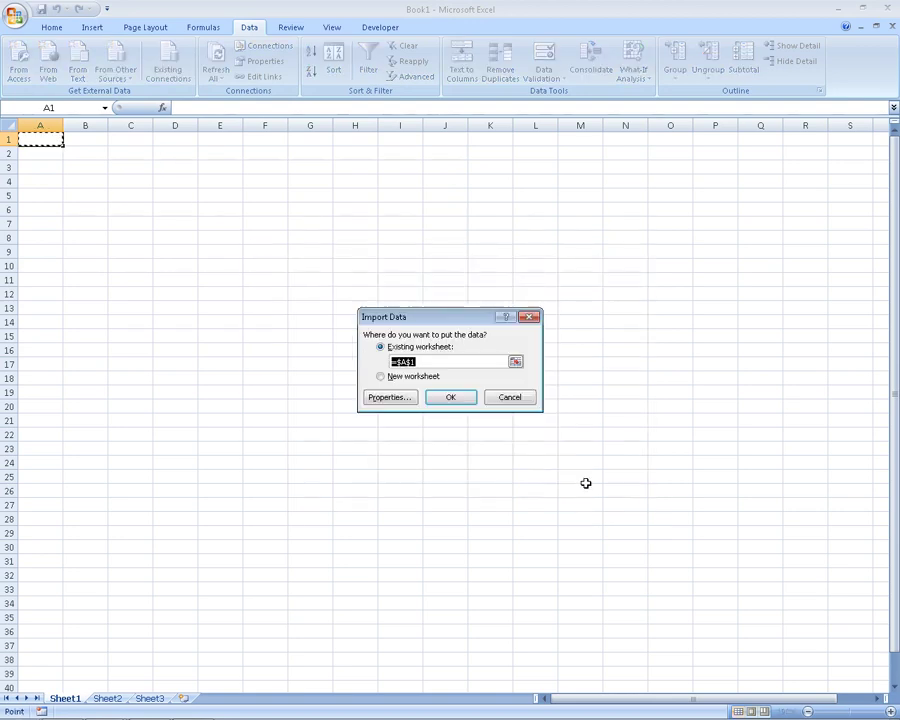
{"action": "left_click", "coordinate": [445, 400]}
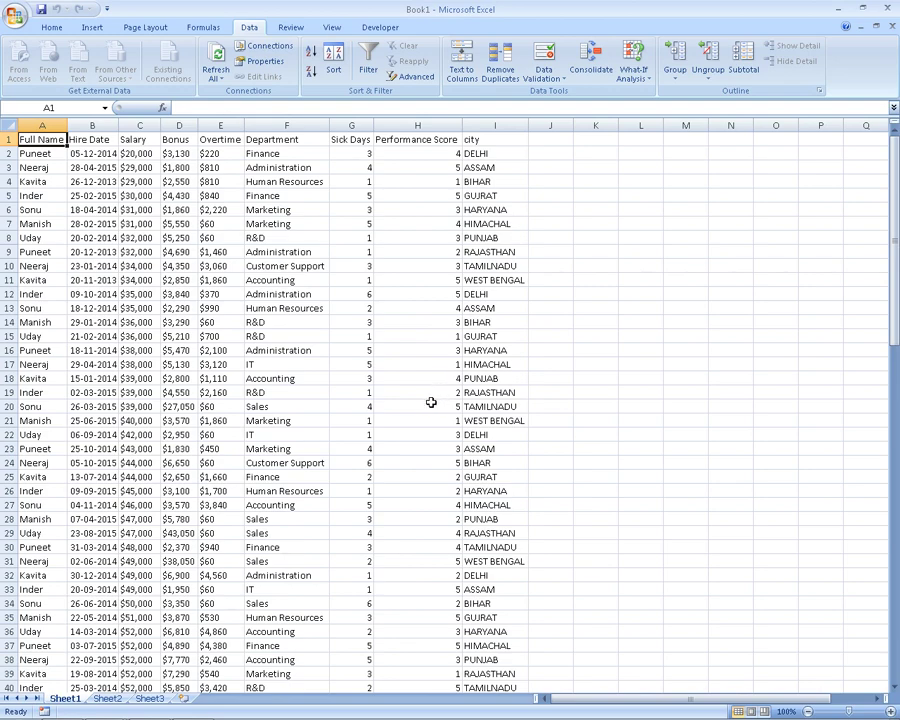
Step: Launch Notepad and type tab-separated headings name, roll, class with rows a, b, c
{"action": "key", "text": "super"}
{"action": "type", "text": "no"}
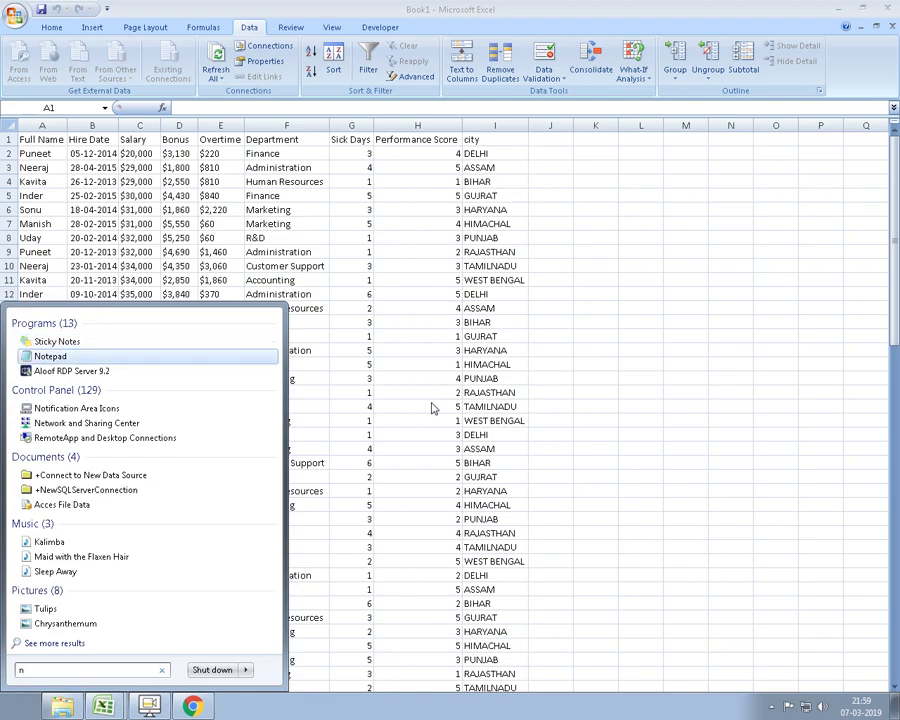
{"action": "key", "text": "Return"}
{"action": "type", "text": "name"}
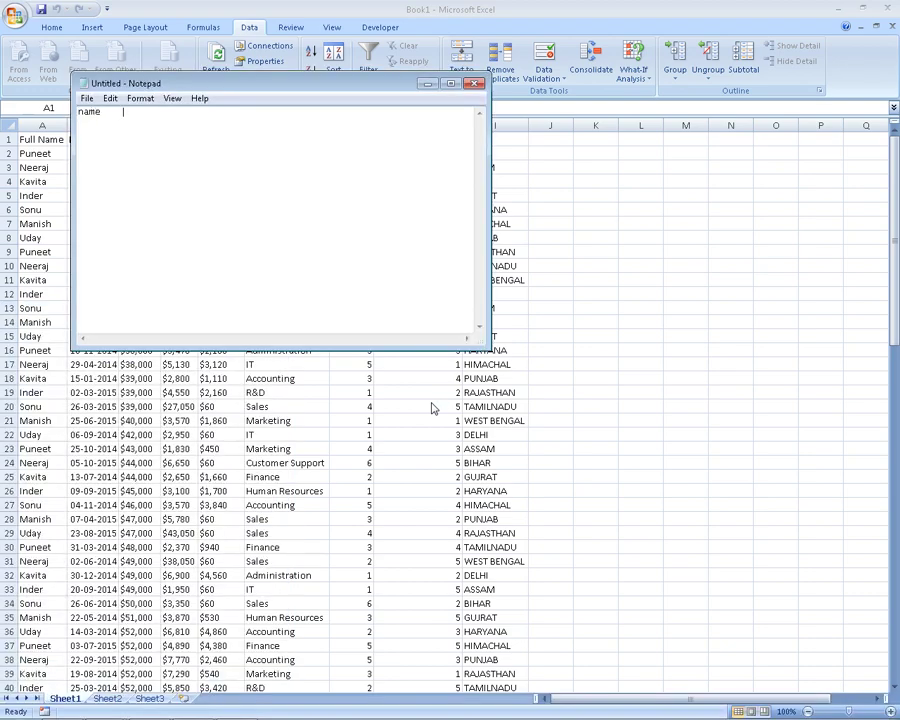
{"action": "key", "text": "Tab"}
{"action": "type", "text": "ro"}
{"action": "type", "text": "ll"}
{"action": "key", "text": "Tab"}
{"action": "type", "text": "class"}
{"action": "key", "text": "Return"}
{"action": "type", "text": "a"}
{"action": "key", "text": "Return"}
{"action": "type", "text": "b"}
{"action": "key", "text": "Return"}
{"action": "type", "text": "c"}
Step: Fill roll and class values: a 1 10, b 2 11, c 3 12
{"action": "key", "text": "Up"}
{"action": "key", "text": "Up"}
{"action": "key", "text": "Tab"}
{"action": "type", "text": "1"}
{"action": "key", "text": "Tab"}
{"action": "type", "text": "10"}
{"action": "key", "text": "Down"}
{"action": "key", "text": "Tab"}
{"action": "type", "text": "2"}
{"action": "key", "text": "Tab"}
{"action": "type", "text": "11"}
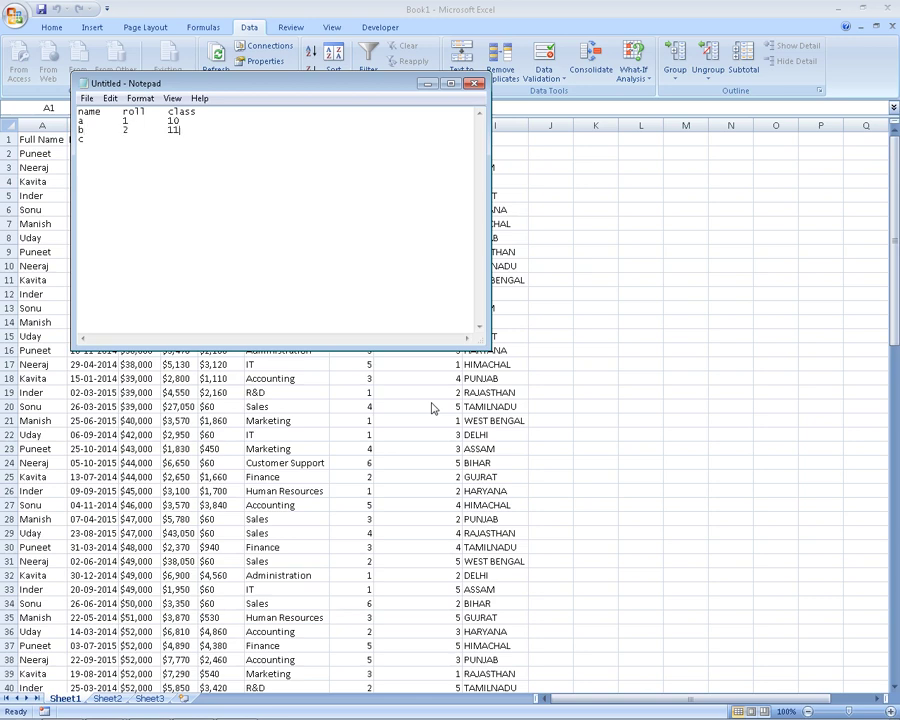
{"action": "key", "text": "Tab"}
{"action": "type", "text": "3"}
{"action": "key", "text": "Tab"}
{"action": "type", "text": "12"}
Step: Save the file as 1 on the Desktop, then select cell K4 back in Excel
{"action": "left_click", "coordinate": [87, 98]}
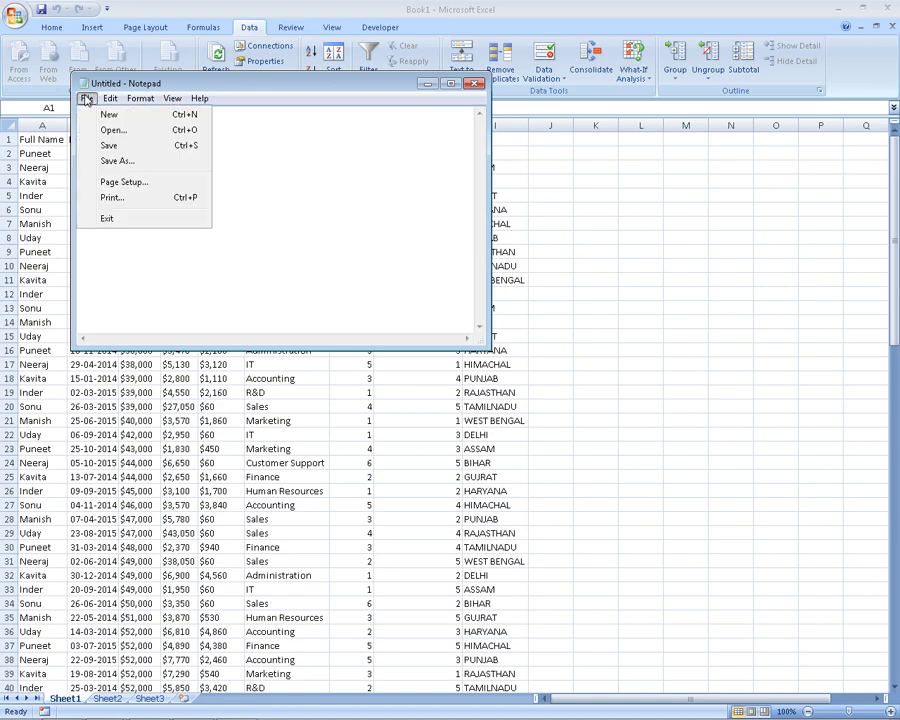
{"action": "left_click", "coordinate": [108, 146]}
{"action": "left_click", "coordinate": [136, 216]}
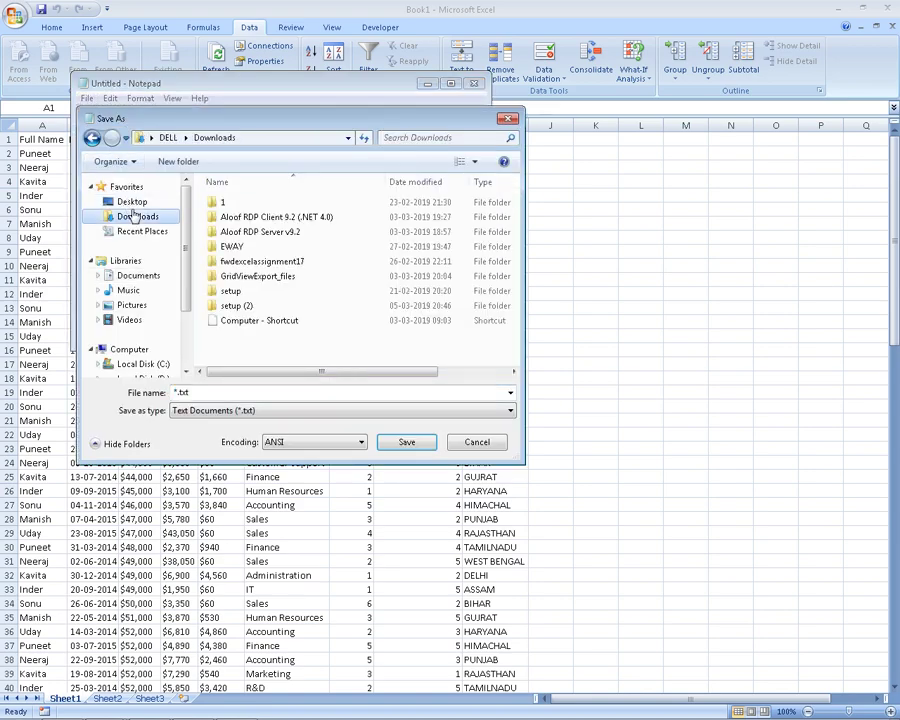
{"action": "left_click", "coordinate": [132, 202]}
{"action": "double_click", "coordinate": [231, 393]}
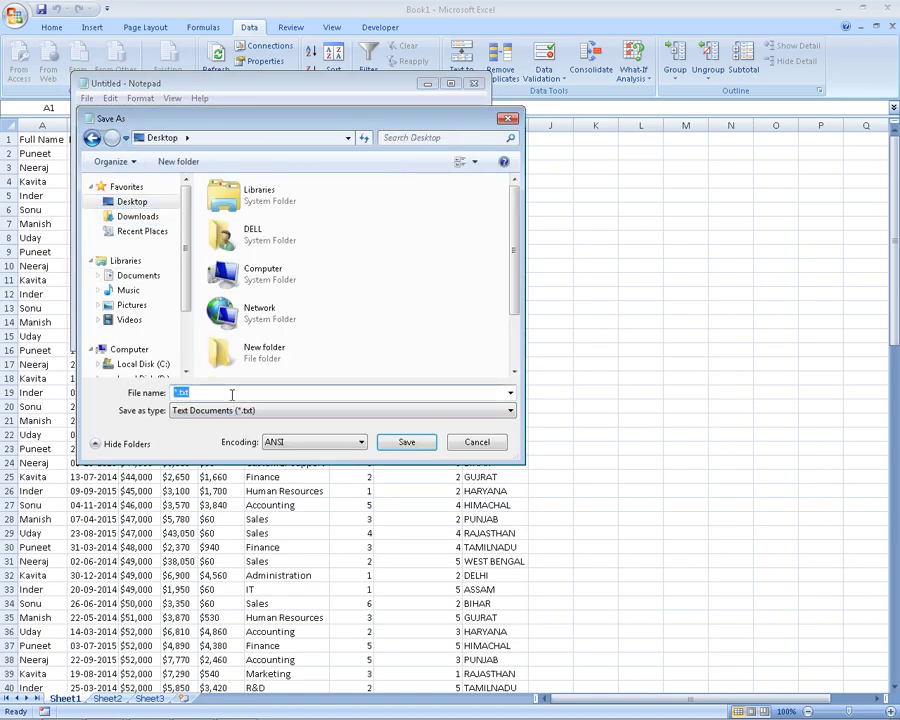
{"action": "type", "text": "1"}
{"action": "key", "text": "Return"}
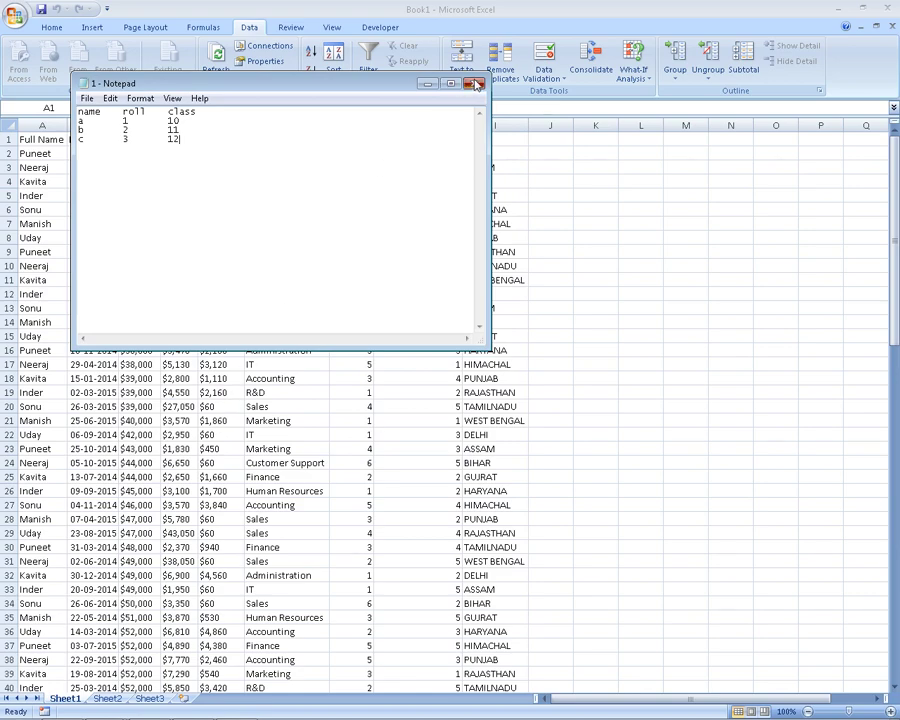
{"action": "left_click", "coordinate": [332, 61]}
{"action": "left_click", "coordinate": [597, 181]}
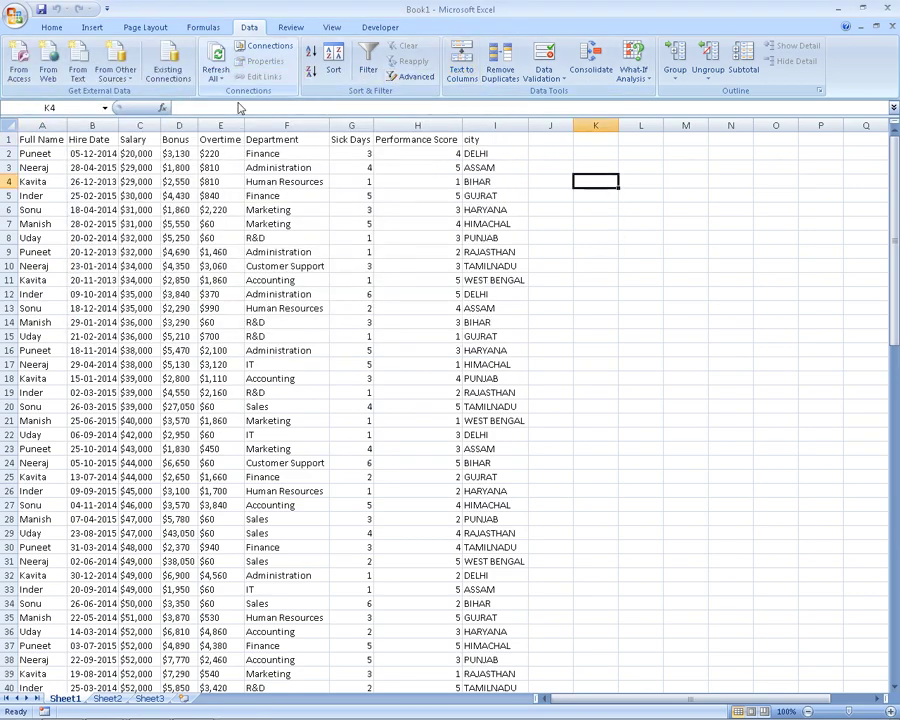
Step: Start a From Text import and open Desktop\1.txt
{"action": "left_click", "coordinate": [77, 62]}
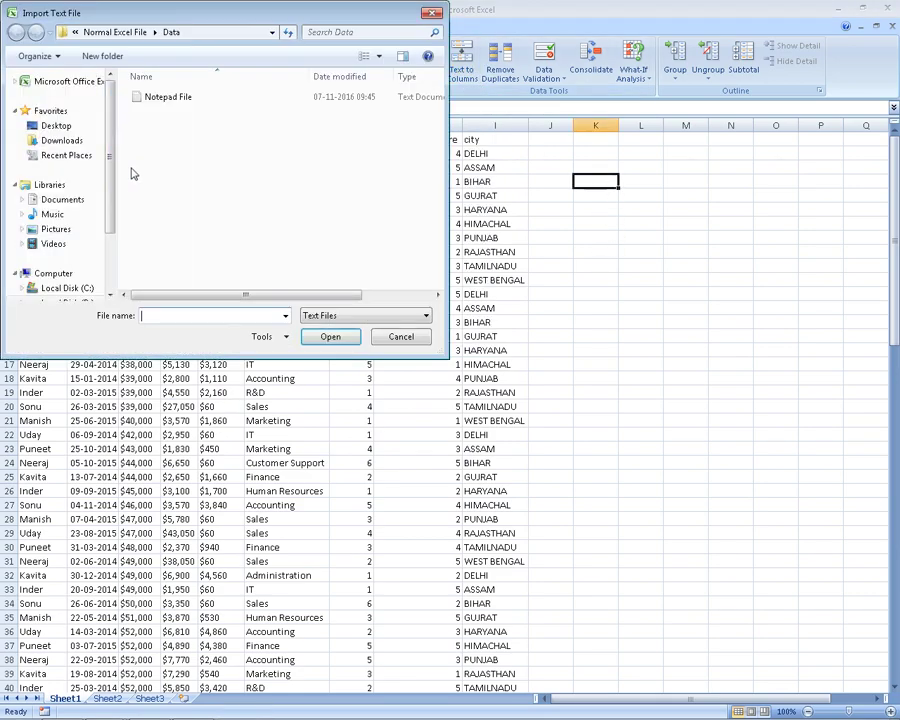
{"action": "left_click", "coordinate": [56, 125]}
{"action": "left_click_drag", "start_coordinate": [437, 185], "coordinate": [434, 290]}
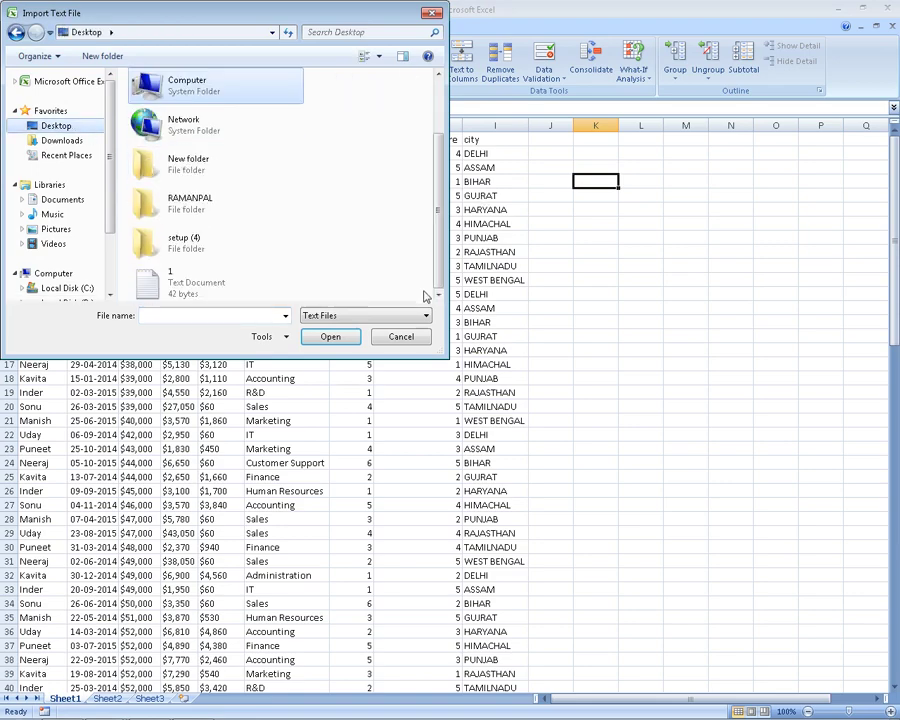
{"action": "double_click", "coordinate": [217, 275]}
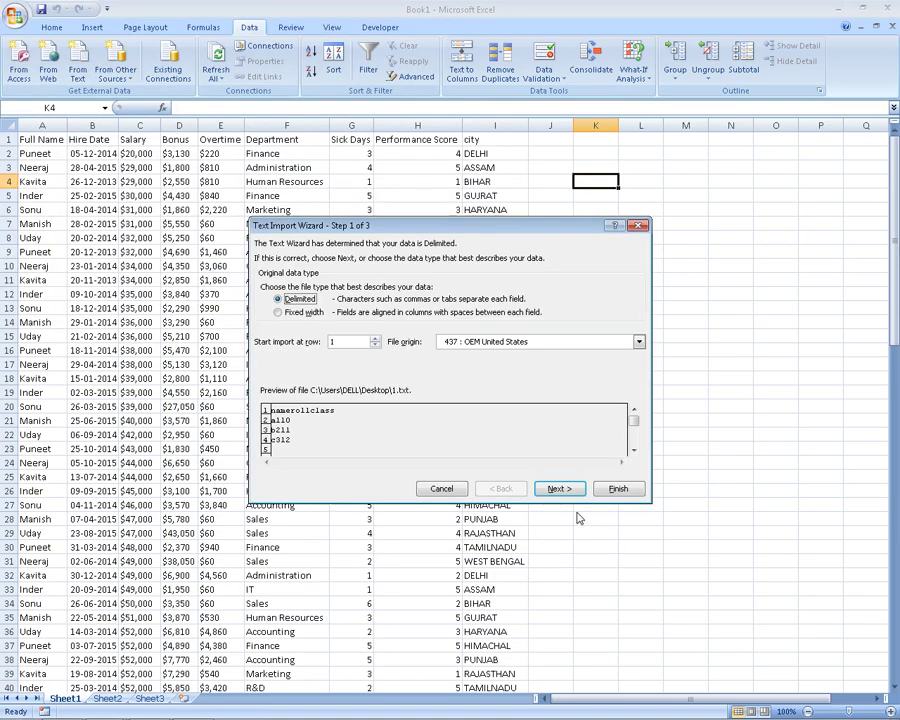
Step: Finish the wizard with defaults and import the table at =Sheet1!$K$4
{"action": "left_click", "coordinate": [560, 489]}
{"action": "left_click", "coordinate": [561, 489]}
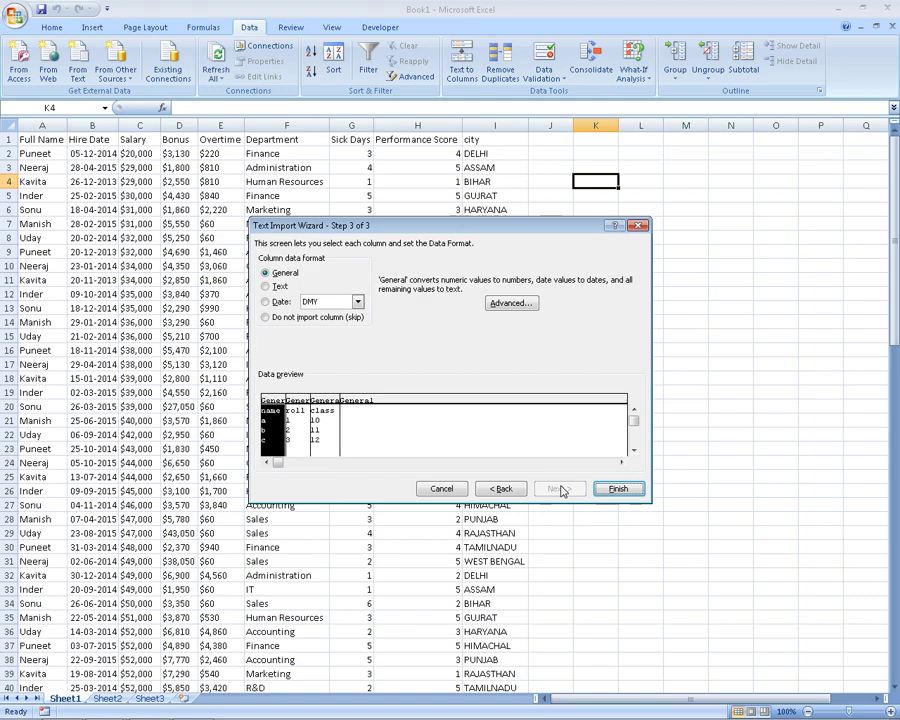
{"action": "left_click", "coordinate": [613, 488]}
{"action": "left_click", "coordinate": [453, 418]}
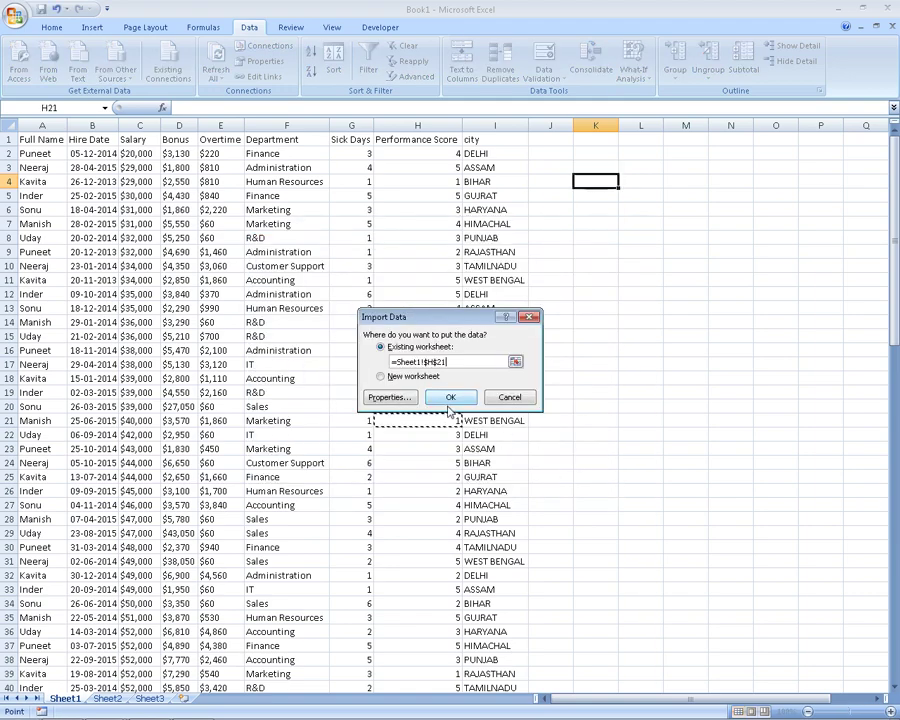
{"action": "left_click", "coordinate": [595, 181]}
{"action": "left_click", "coordinate": [452, 397]}
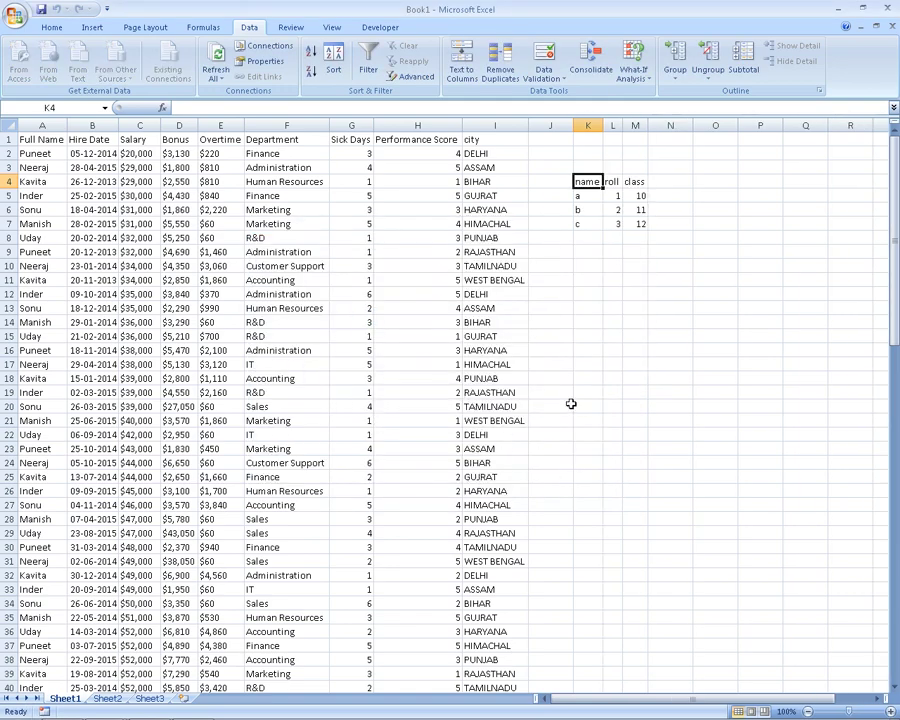
{"action": "left_click", "coordinate": [634, 376]}
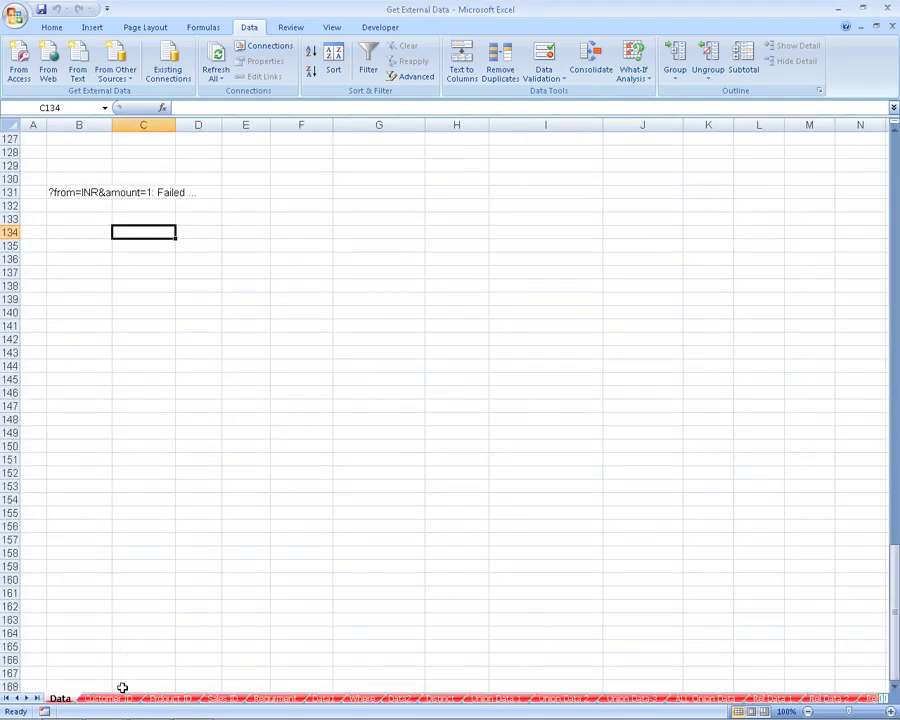
Step: Switch via Customer ID to the Prdouct ID sheet, opening and closing the From Other Sources list
{"action": "left_click", "coordinate": [112, 698]}
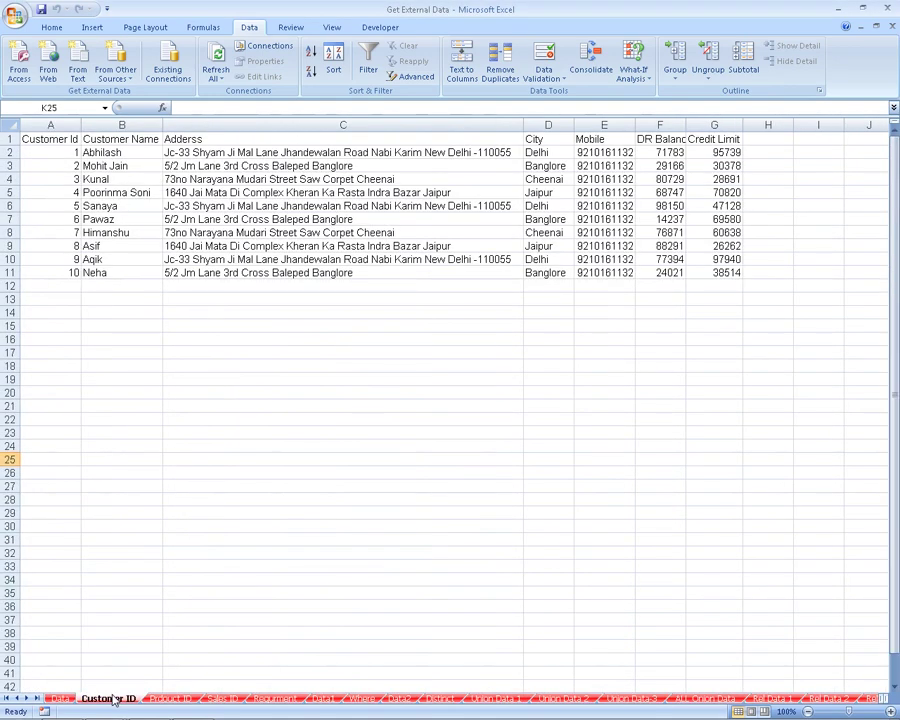
{"action": "left_click", "coordinate": [168, 699]}
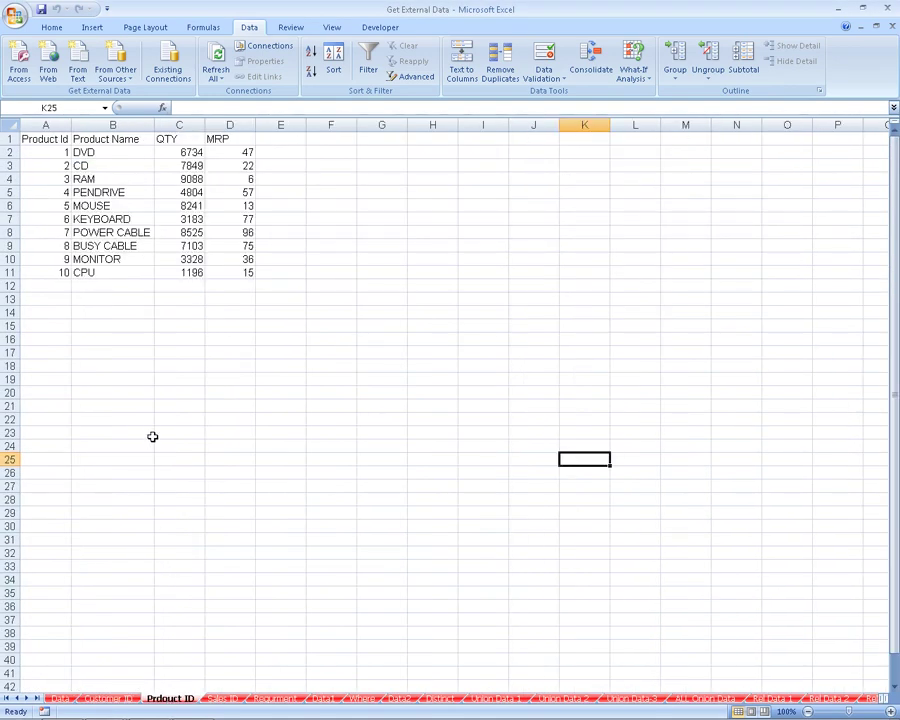
{"action": "left_click", "coordinate": [124, 87]}
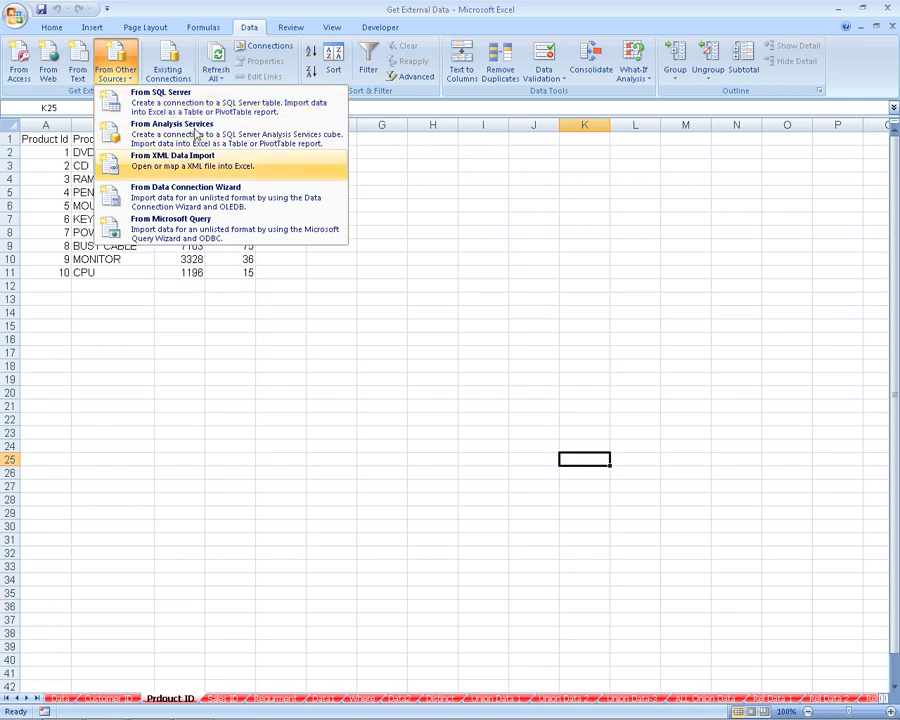
{"action": "left_click", "coordinate": [180, 376]}
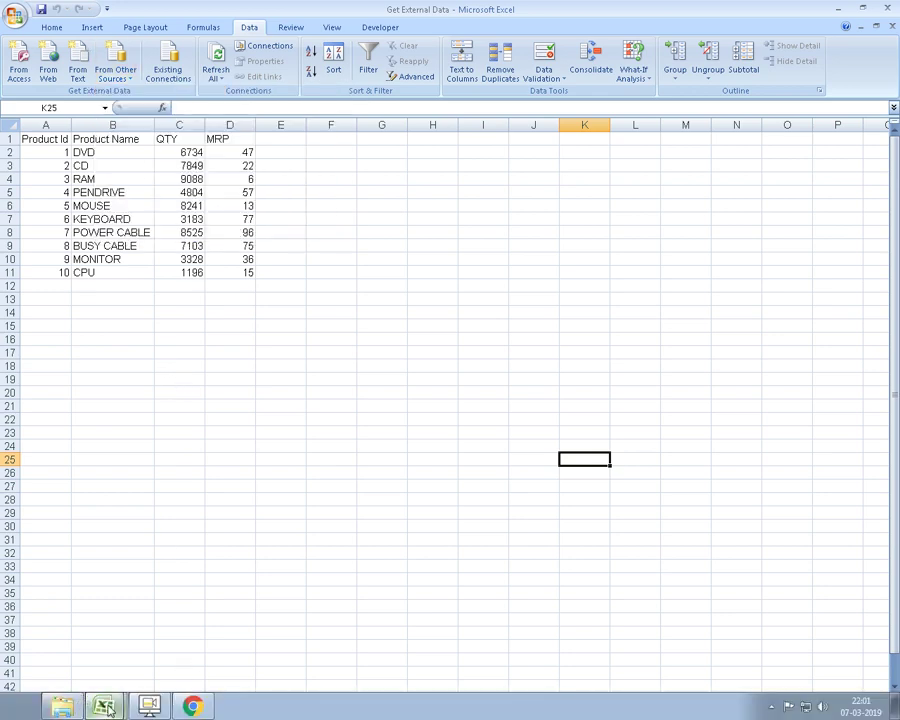
Step: Open Excel File from the folder window, widen the Hire Date column, and go to Sheet1
{"action": "left_click", "coordinate": [60, 700]}
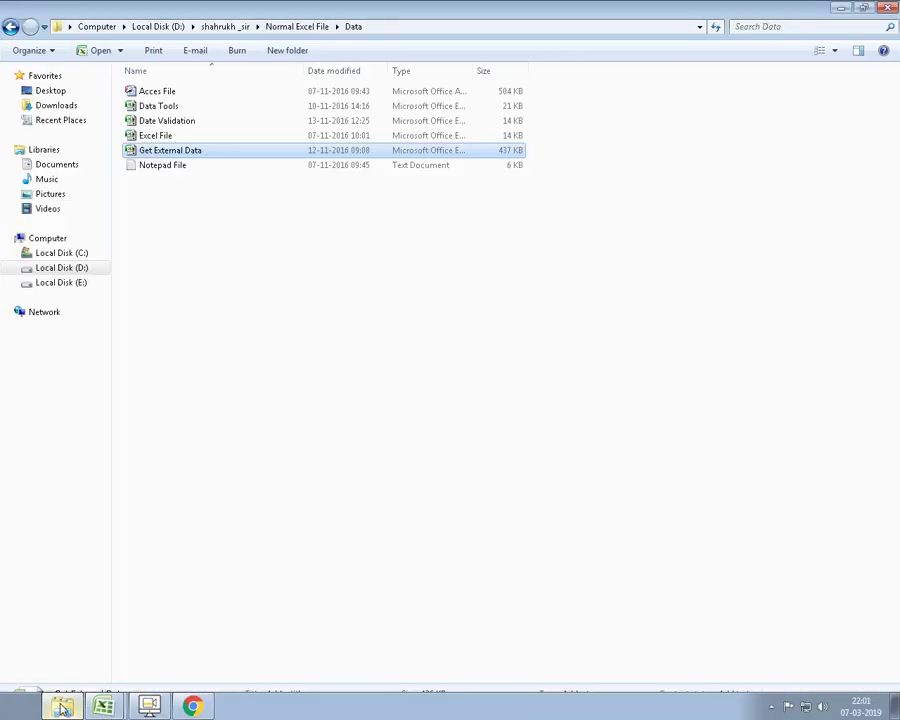
{"action": "double_click", "coordinate": [165, 135]}
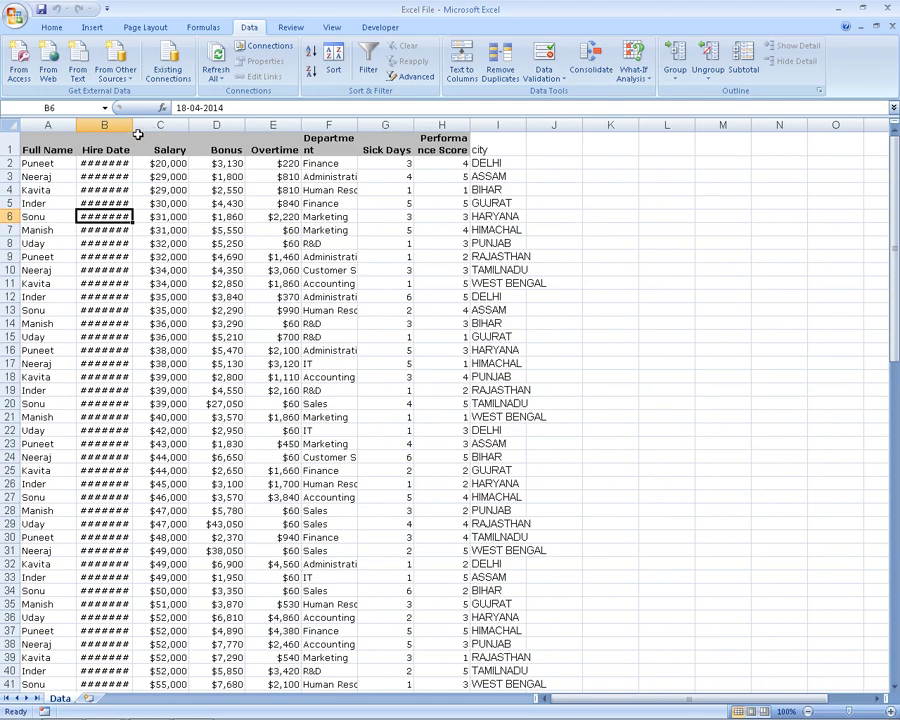
{"action": "left_click_drag", "start_coordinate": [132, 129], "coordinate": [150, 133]}
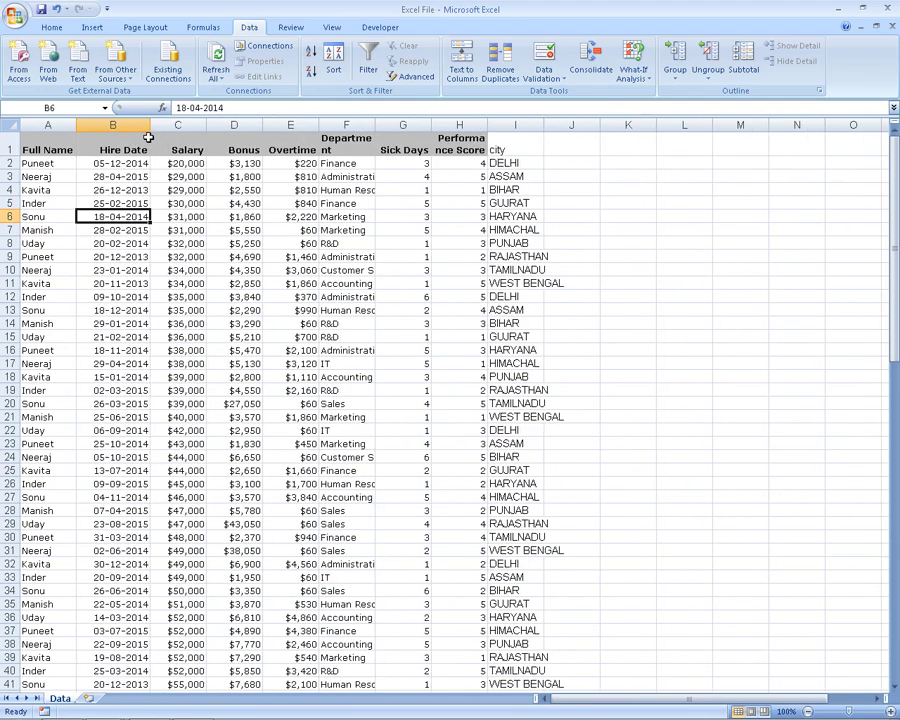
{"action": "mouse_move", "coordinate": [60, 715]}
{"action": "left_click", "coordinate": [96, 698]}
{"action": "left_click", "coordinate": [115, 62]}
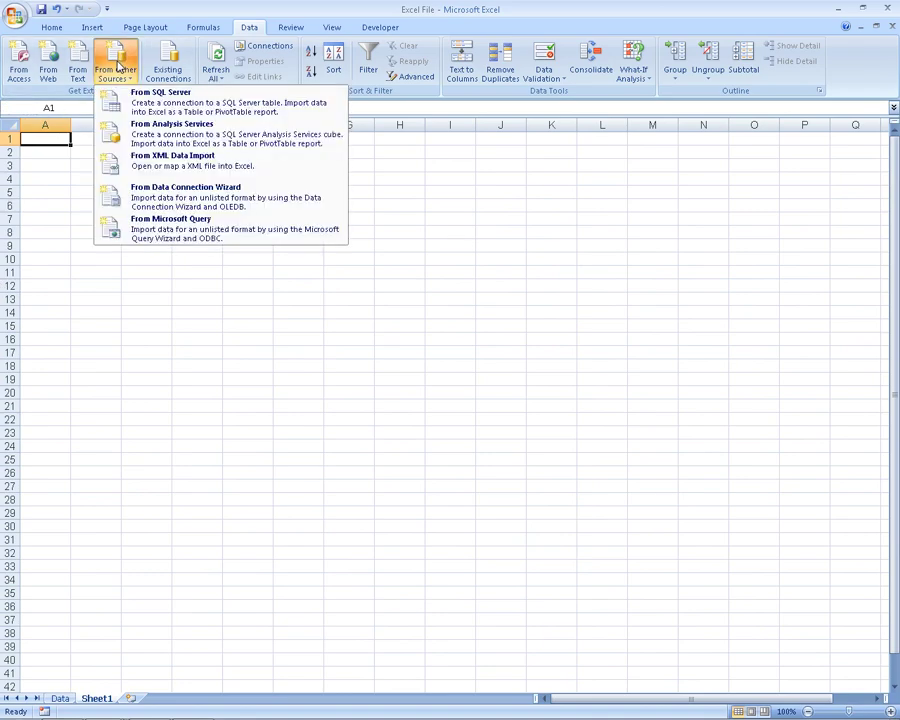
{"action": "left_click", "coordinate": [130, 98]}
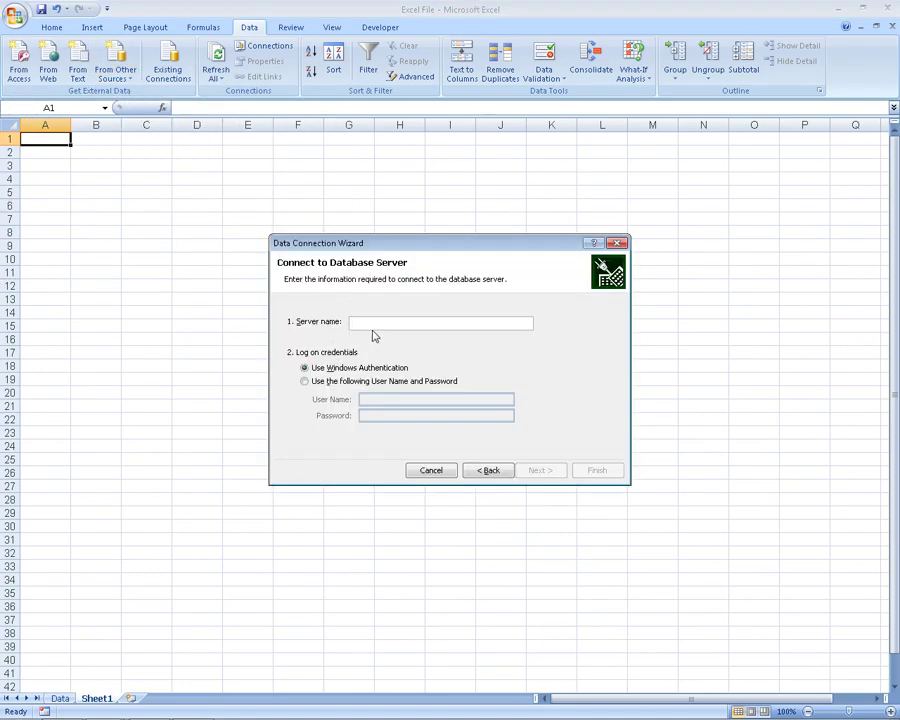
{"action": "left_click", "coordinate": [352, 381]}
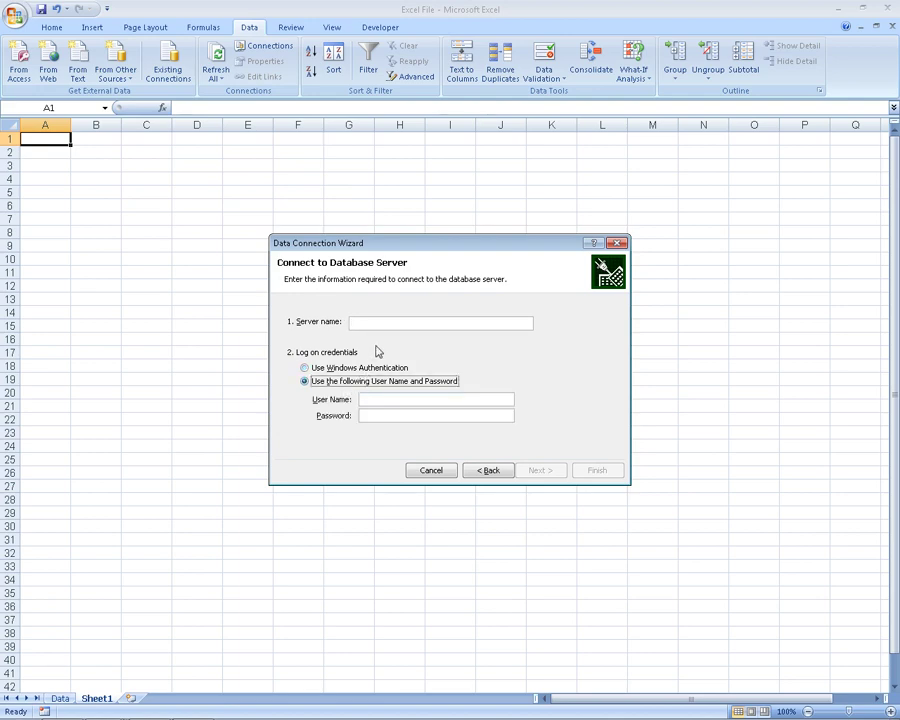
{"action": "left_click", "coordinate": [488, 470]}
{"action": "left_click", "coordinate": [619, 243]}
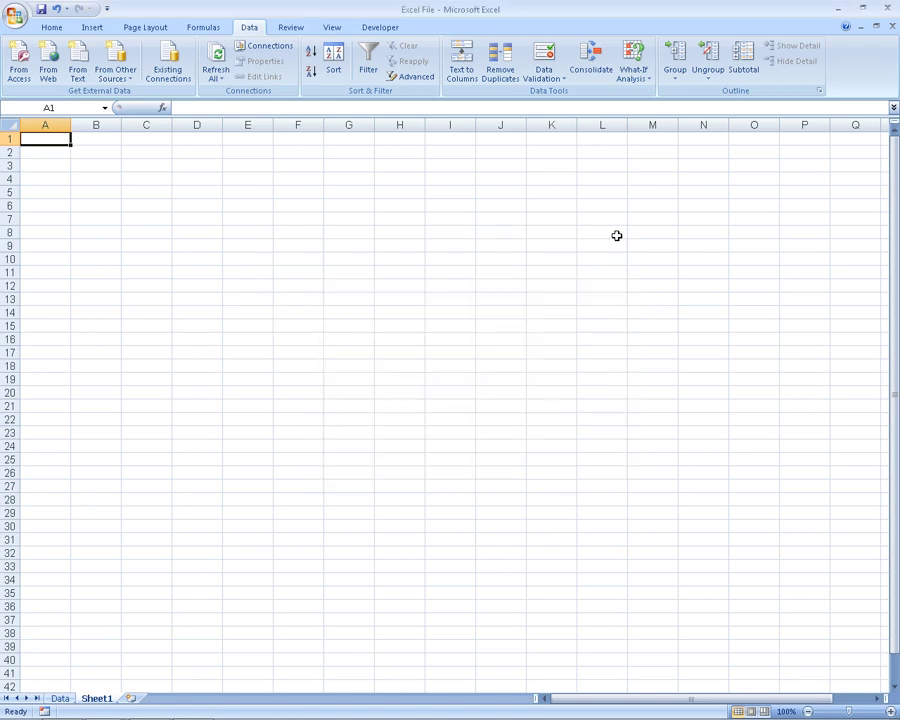
{"action": "left_click", "coordinate": [110, 71]}
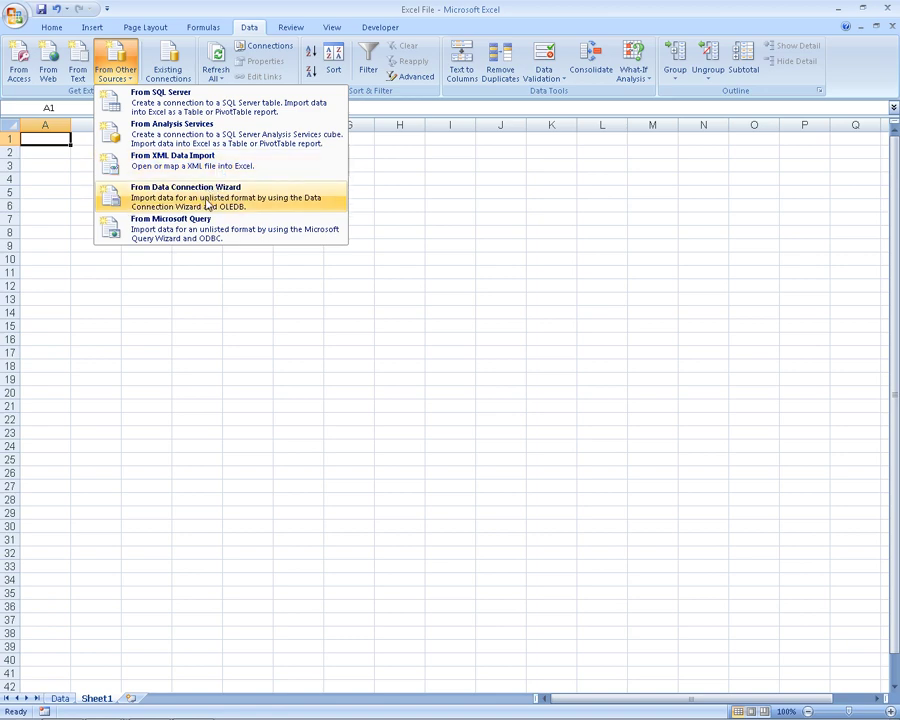
{"action": "left_click", "coordinate": [203, 200]}
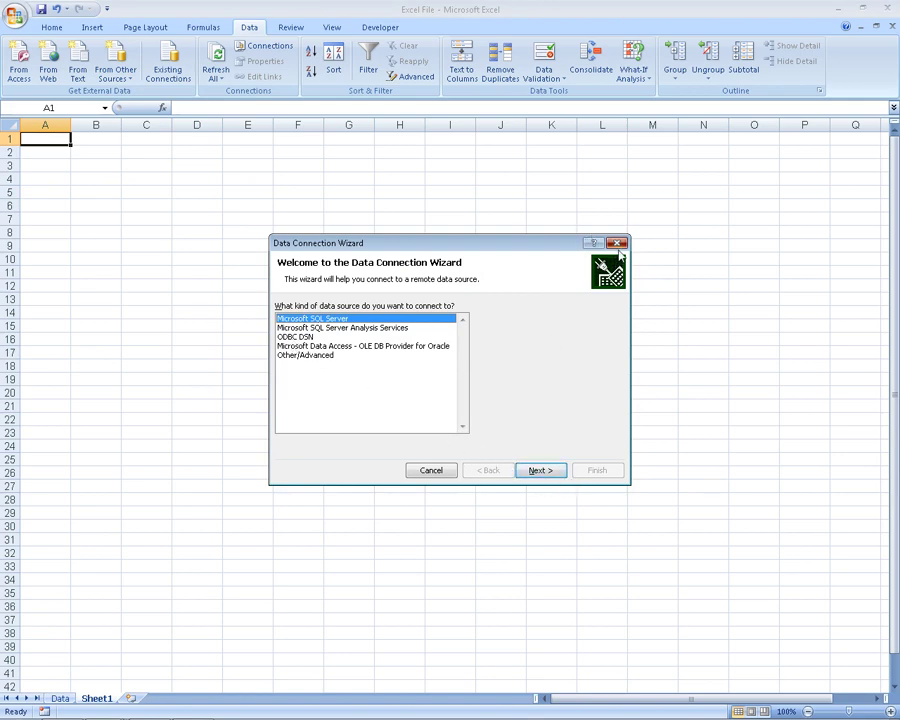
{"action": "key", "text": "Escape"}
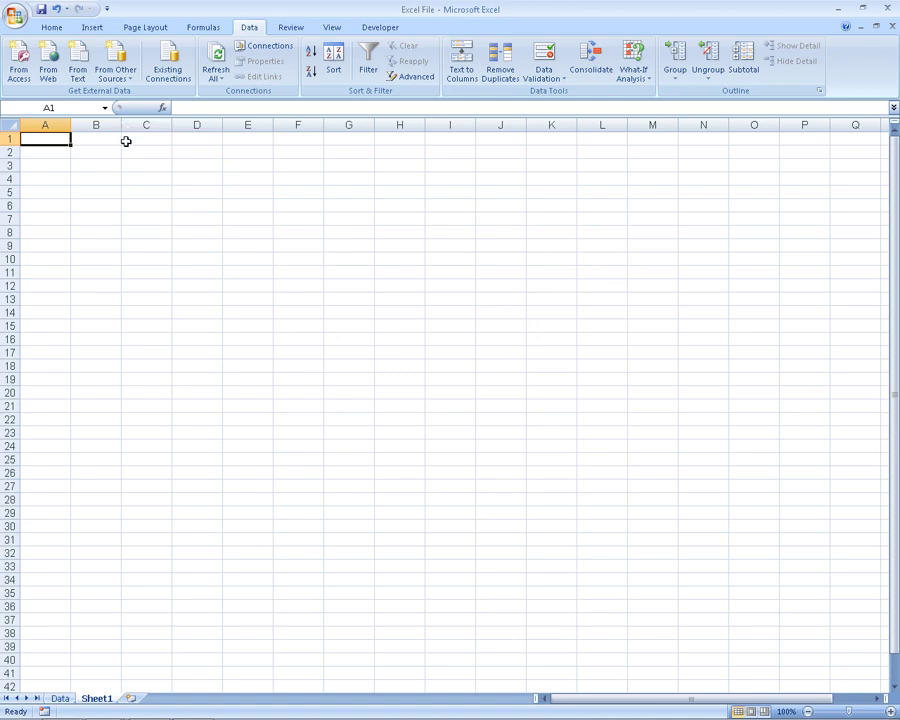
{"action": "left_click", "coordinate": [118, 74]}
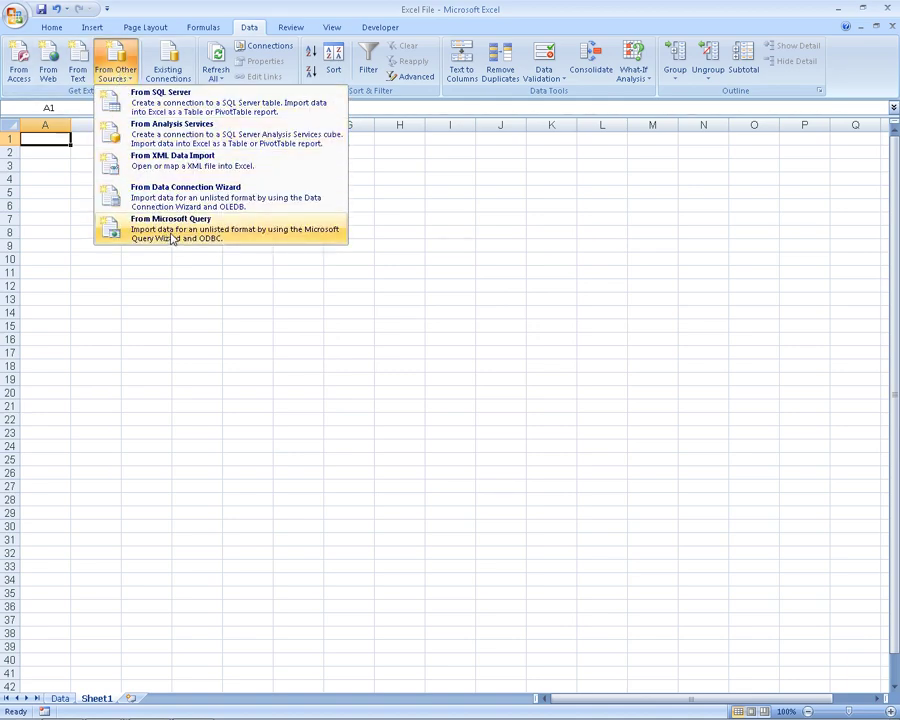
Step: Start a Microsoft Query import using Excel Files as the data source
{"action": "left_click", "coordinate": [173, 237]}
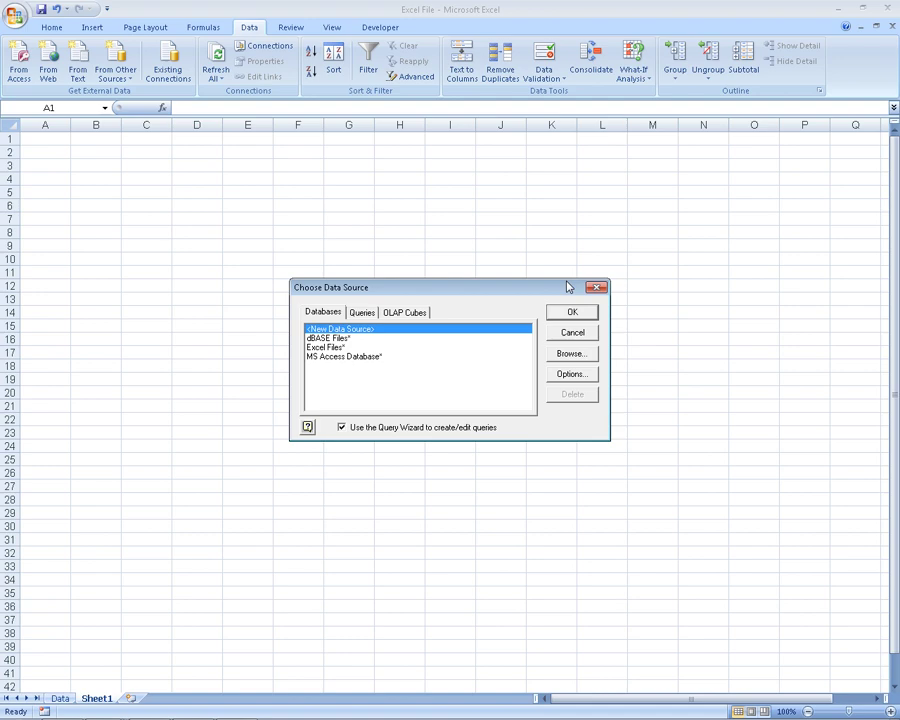
{"action": "left_click", "coordinate": [322, 347]}
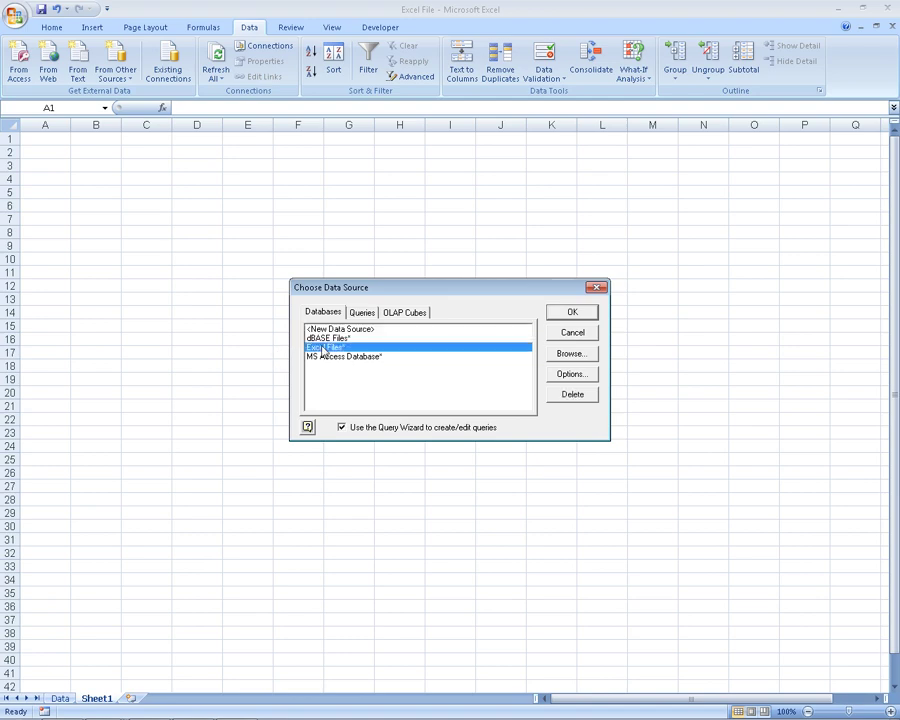
{"action": "left_click", "coordinate": [573, 314]}
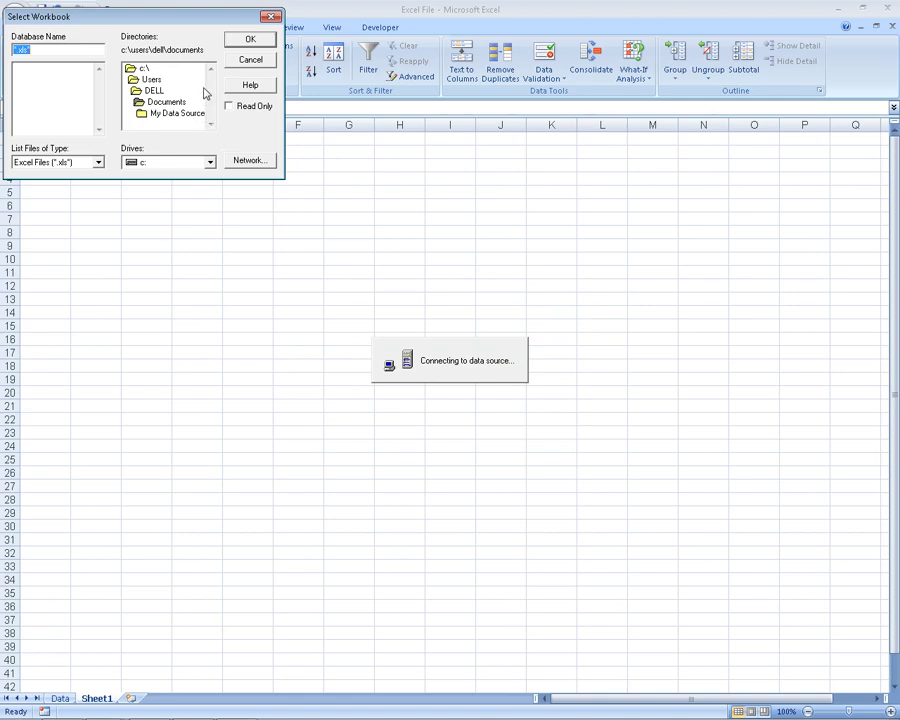
Step: Select Excel File.xlsm from d:\...\normal excel file\data as the source workbook
{"action": "left_click", "coordinate": [191, 164]}
{"action": "left_click", "coordinate": [184, 184]}
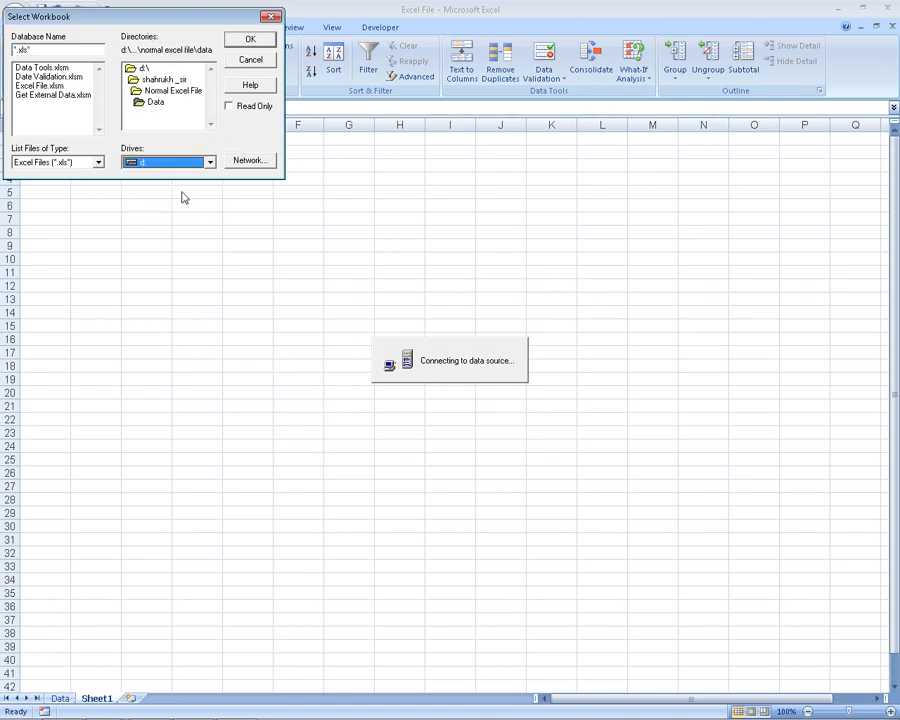
{"action": "double_click", "coordinate": [152, 80]}
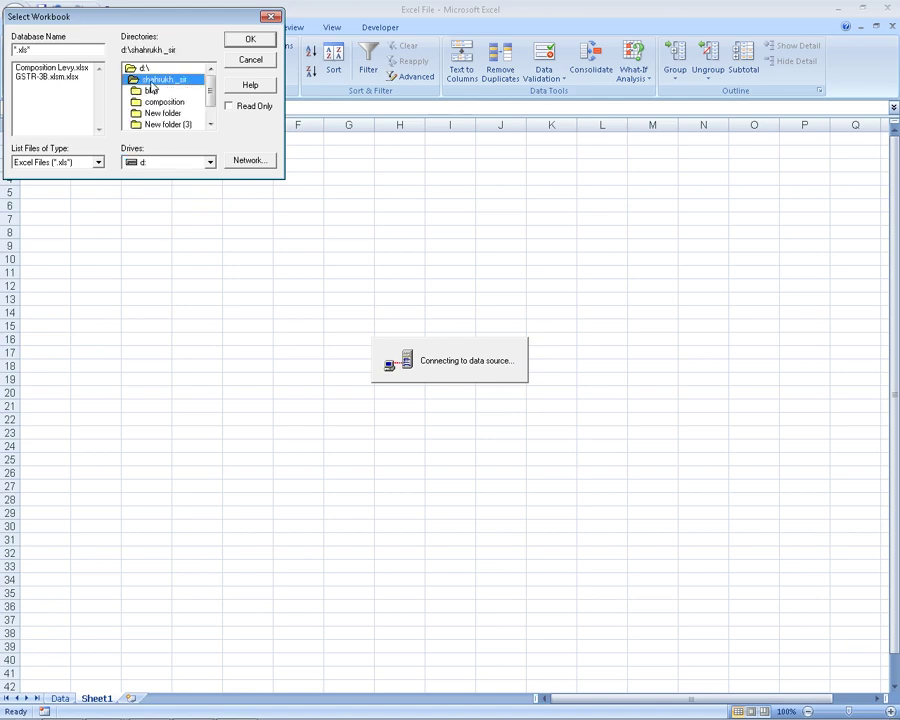
{"action": "left_click", "coordinate": [210, 124]}
{"action": "left_click", "coordinate": [210, 124]}
{"action": "double_click", "coordinate": [179, 113]}
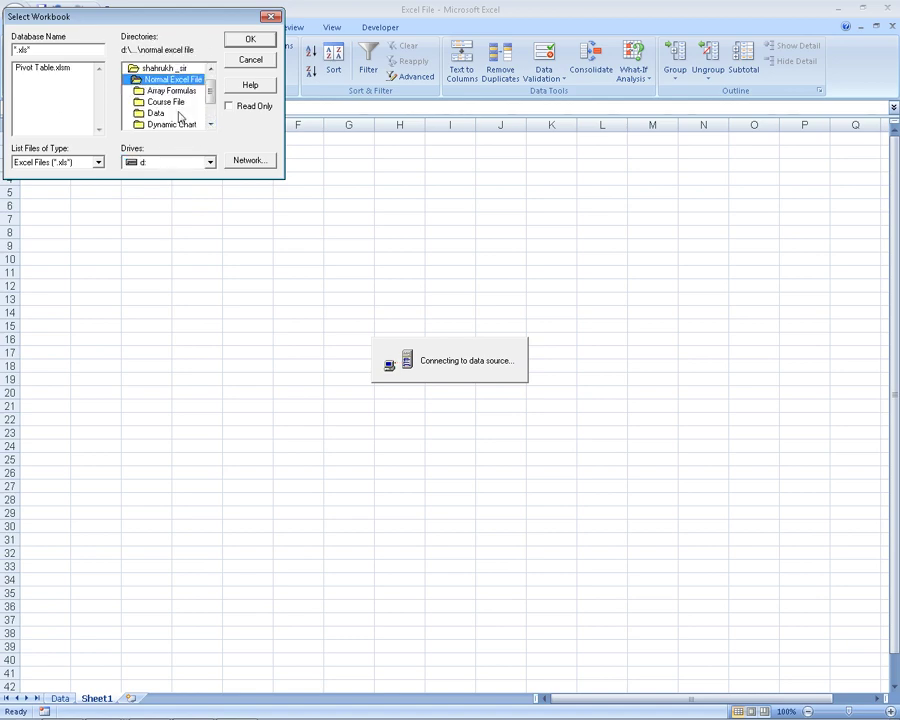
{"action": "left_click", "coordinate": [156, 115]}
{"action": "double_click", "coordinate": [156, 115]}
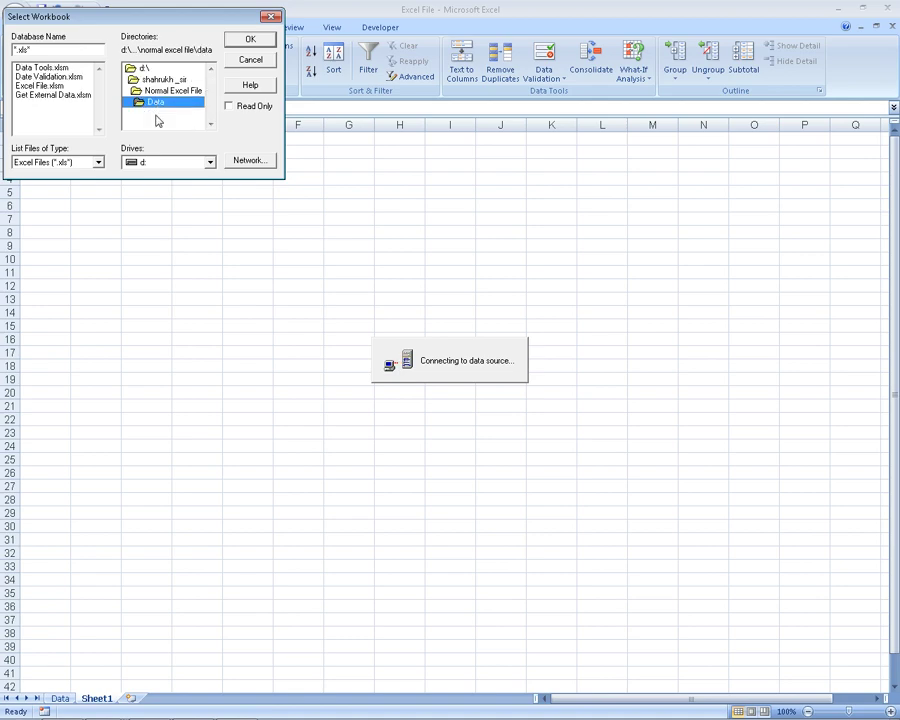
{"action": "left_click", "coordinate": [40, 85]}
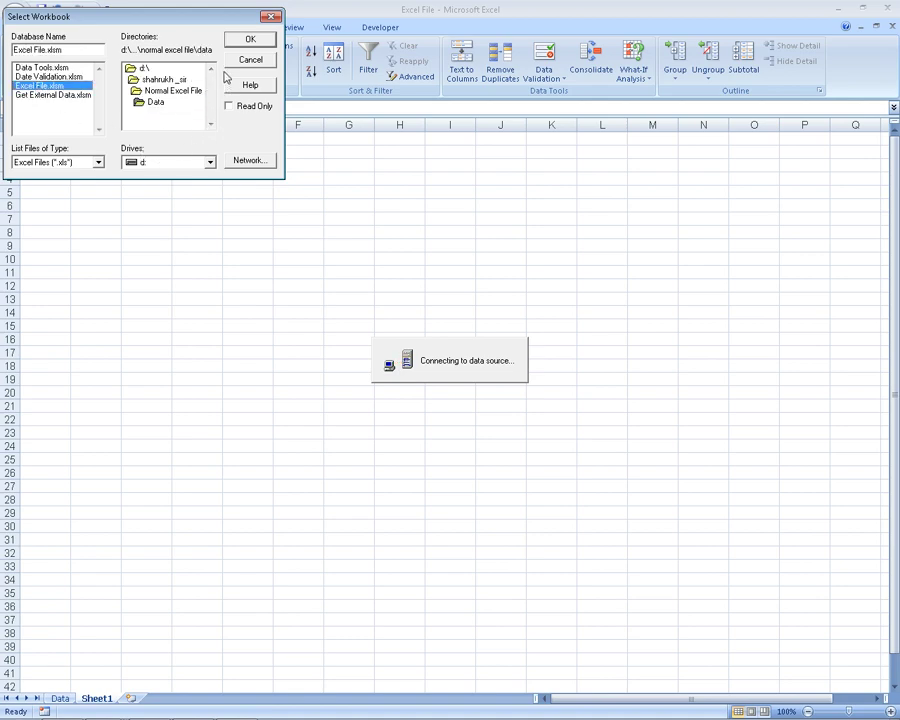
{"action": "left_click", "coordinate": [243, 44]}
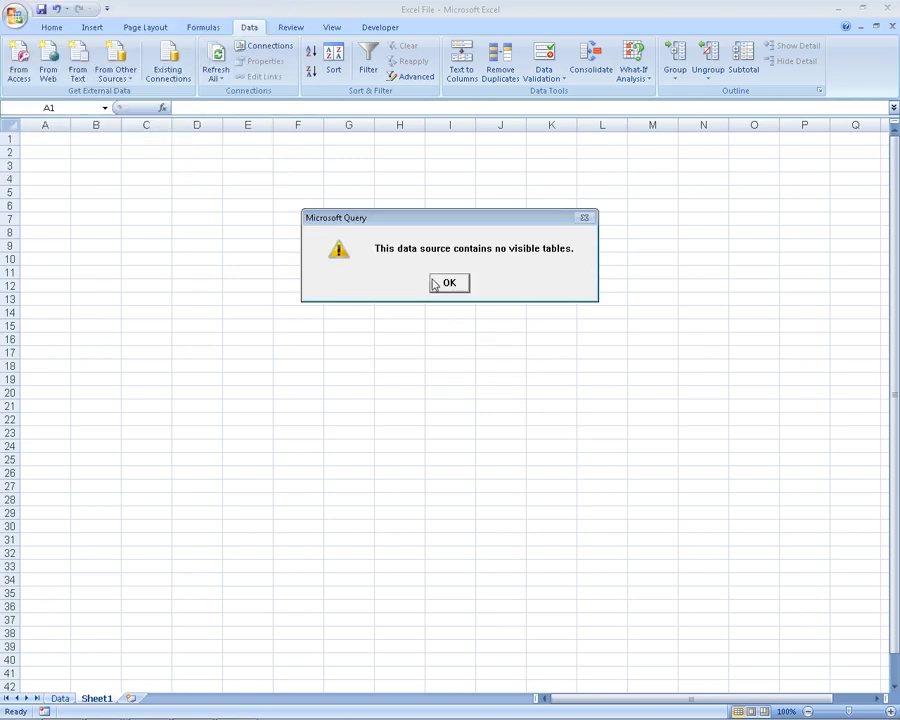
Step: Show system tables in the Query Wizard and add all Data$ columns to the query
{"action": "left_click", "coordinate": [450, 284]}
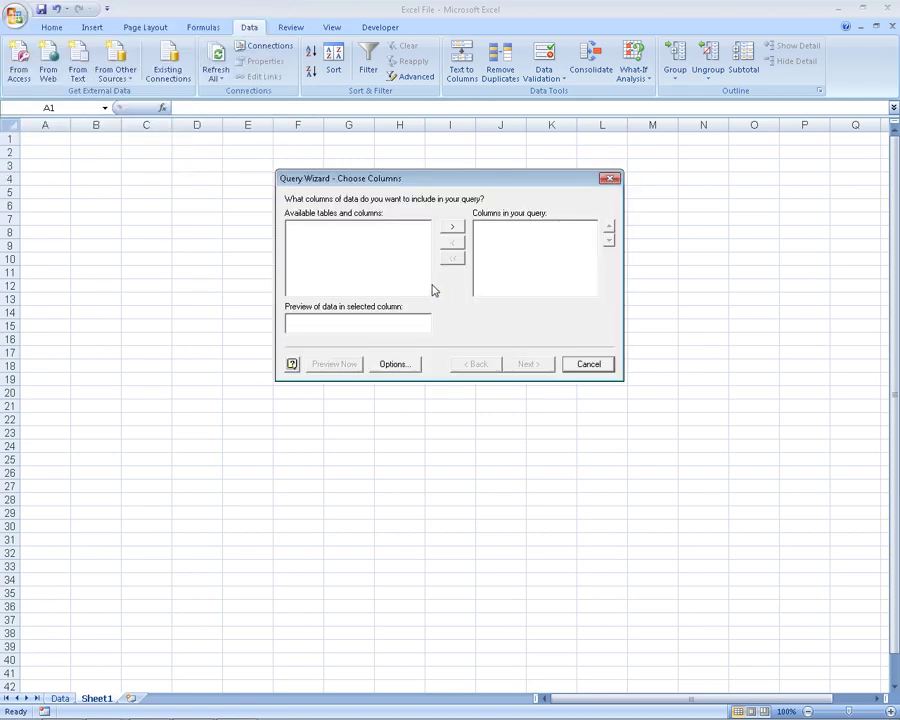
{"action": "left_click", "coordinate": [394, 364]}
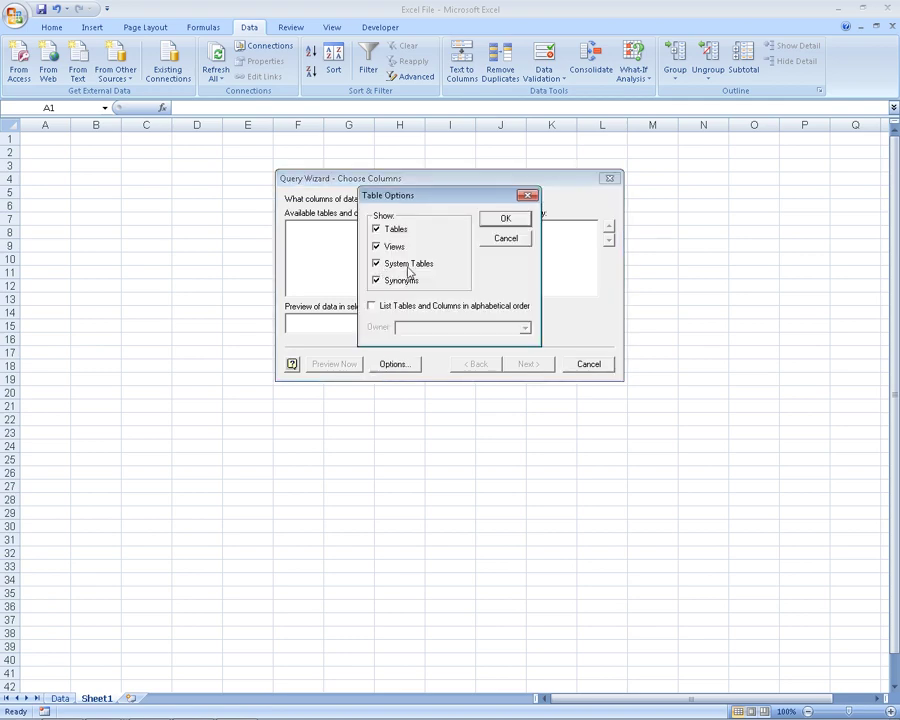
{"action": "left_click", "coordinate": [486, 224]}
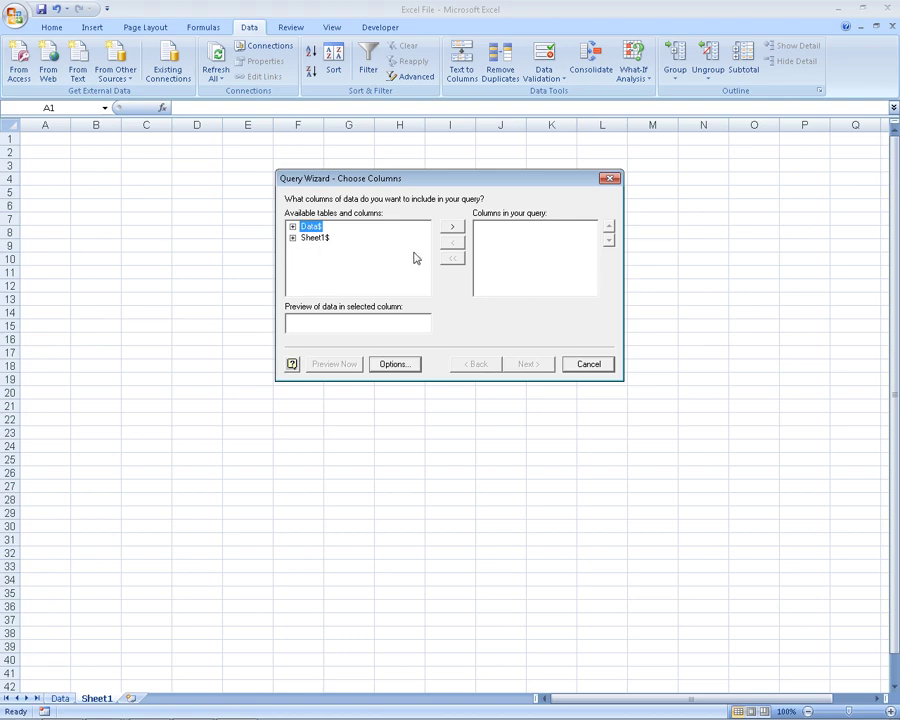
{"action": "left_click", "coordinate": [452, 228]}
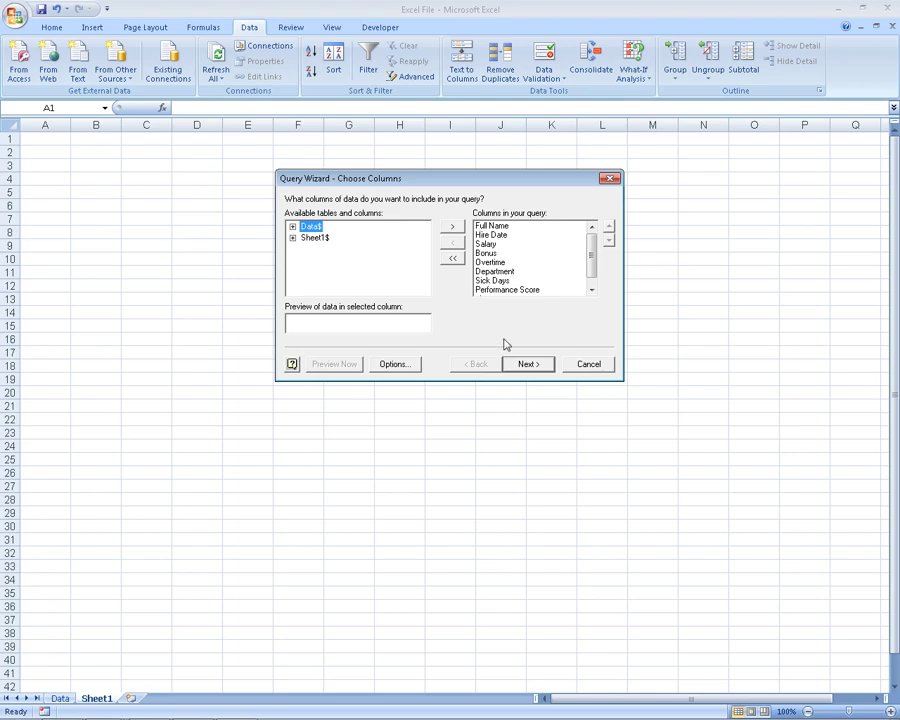
{"action": "left_click", "coordinate": [527, 366]}
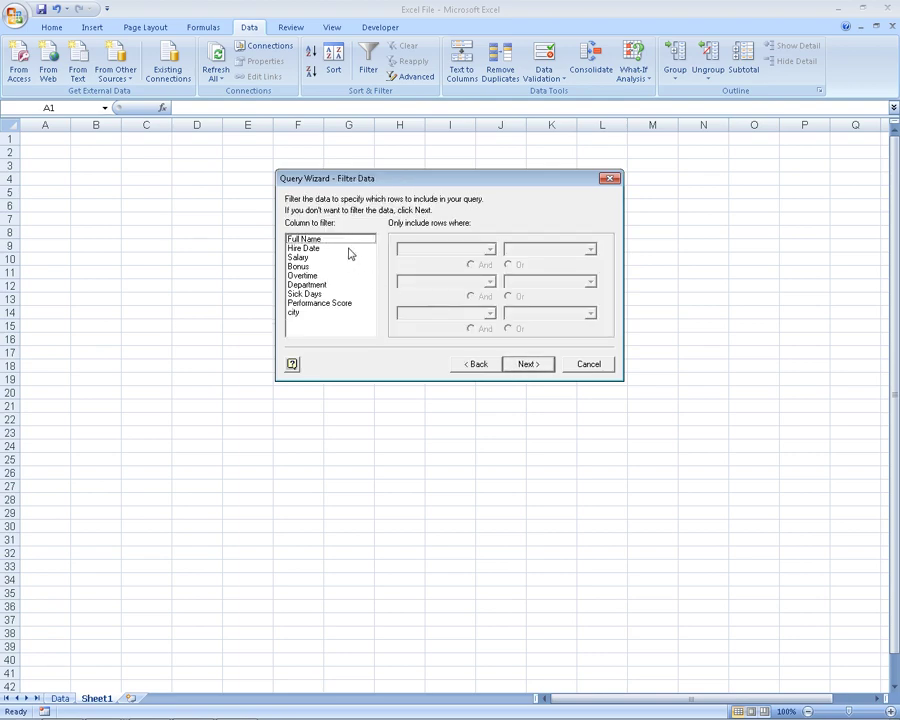
Step: Skip filtering and sorting, import the table at A1 of Sheet1, and add Sheet2
{"action": "left_click", "coordinate": [304, 239]}
{"action": "left_click", "coordinate": [488, 250]}
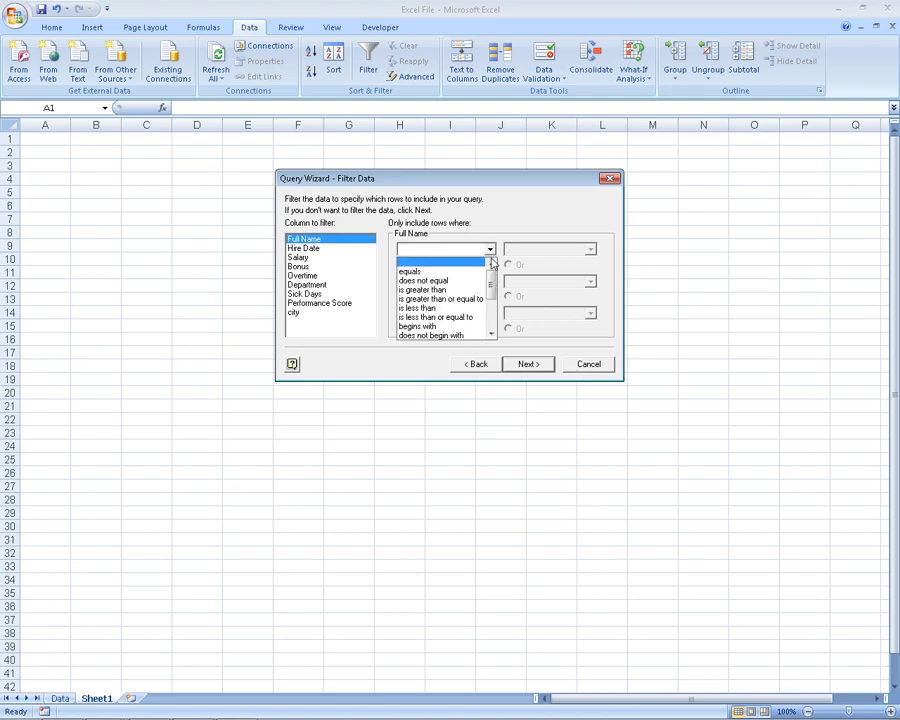
{"action": "left_click", "coordinate": [527, 364]}
{"action": "left_click", "coordinate": [537, 366]}
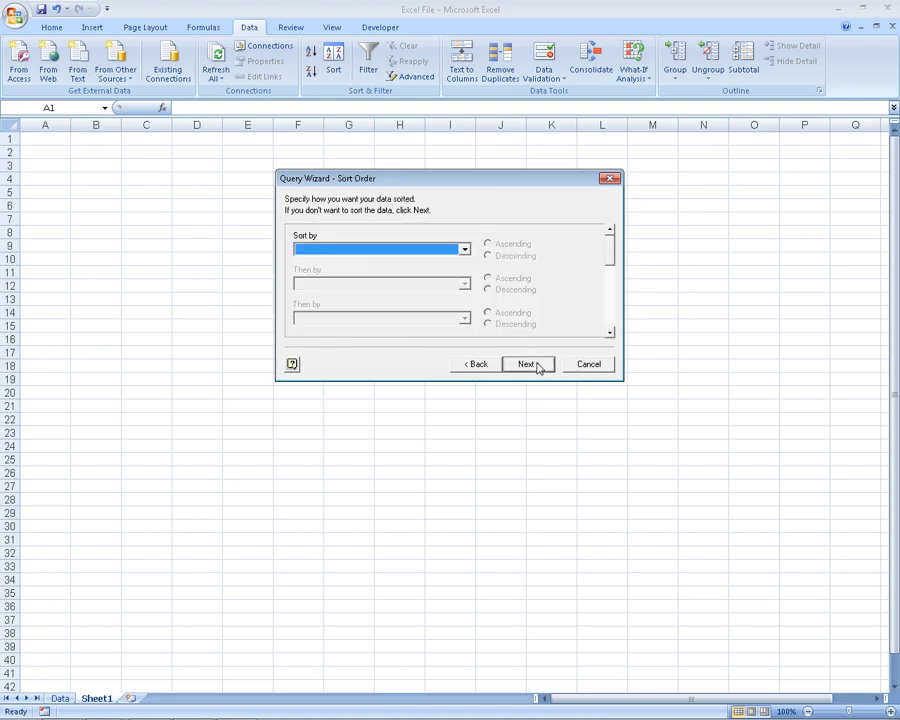
{"action": "left_click", "coordinate": [407, 254]}
{"action": "left_click", "coordinate": [407, 254]}
{"action": "left_click", "coordinate": [533, 362]}
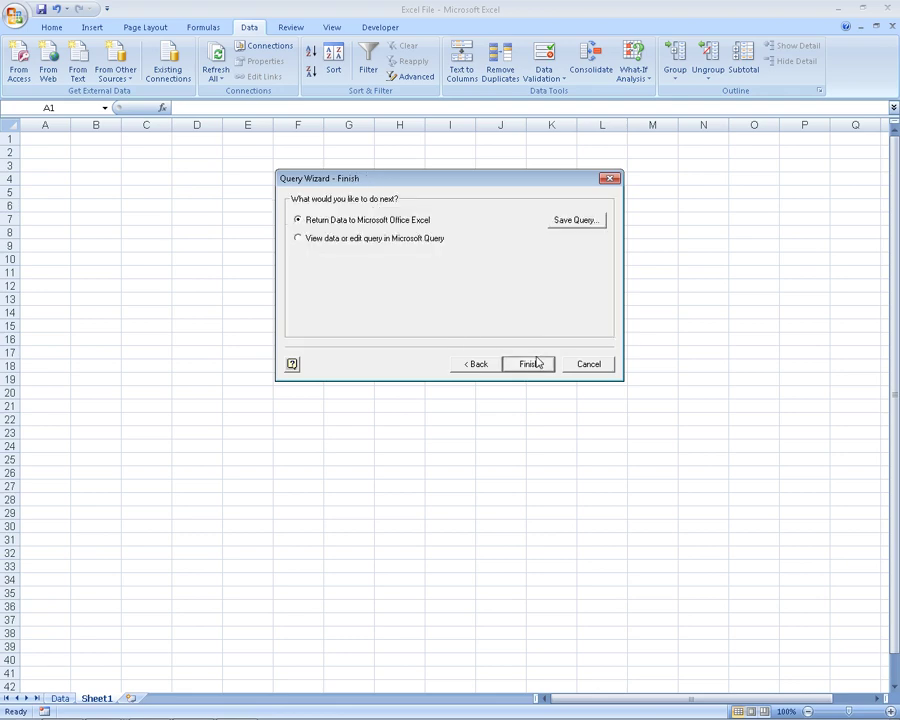
{"action": "left_click", "coordinate": [535, 366]}
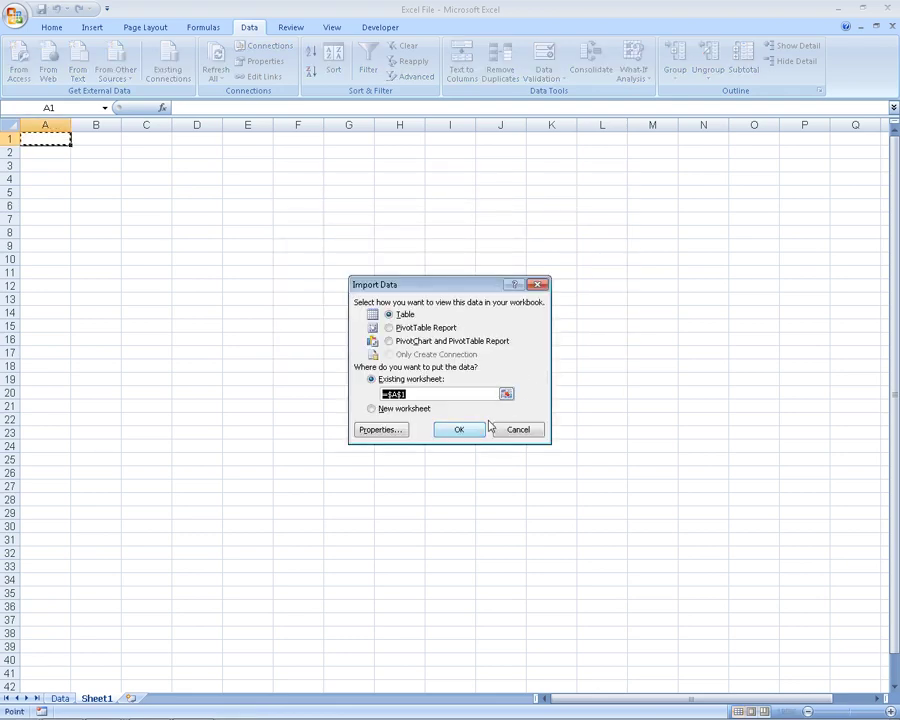
{"action": "left_click", "coordinate": [460, 431]}
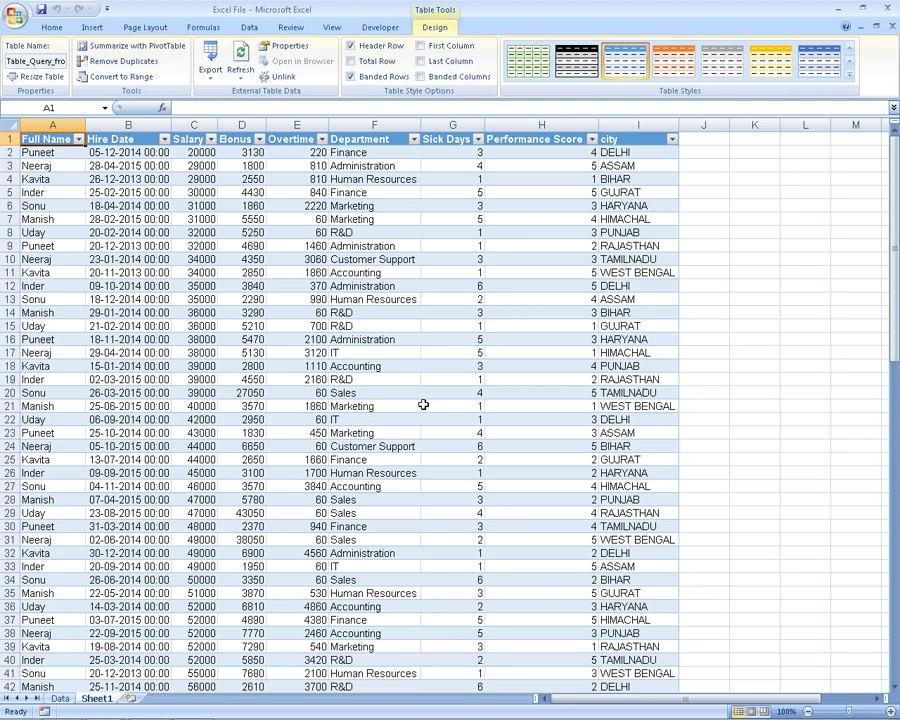
{"action": "left_click", "coordinate": [128, 699]}
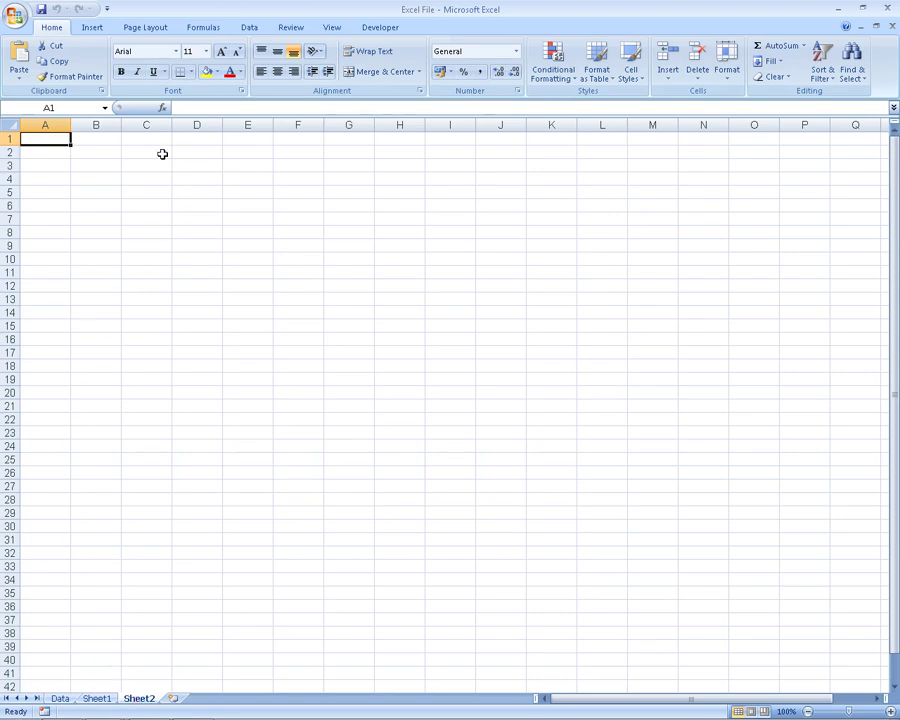
Step: Start a Microsoft Query import from Excel Files using Excel File.xlsm on drive d:
{"action": "left_click", "coordinate": [240, 28]}
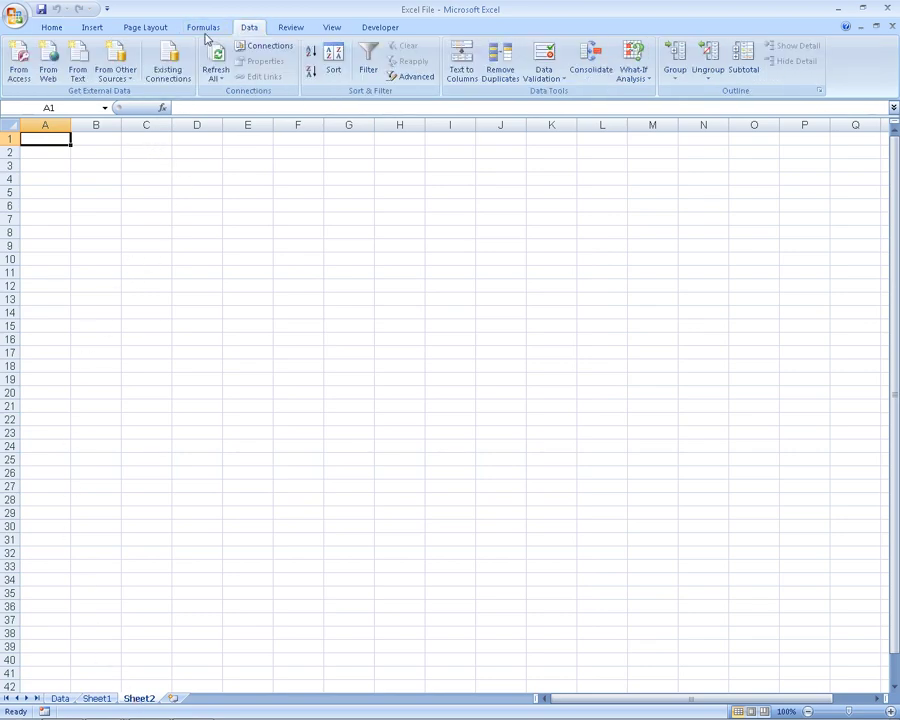
{"action": "left_click", "coordinate": [118, 72]}
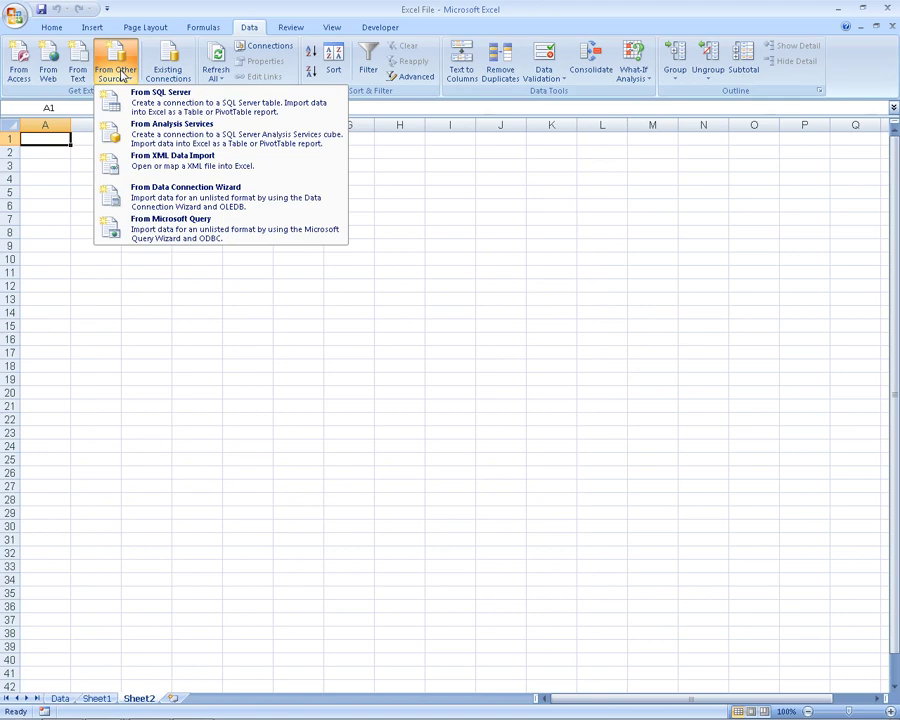
{"action": "left_click", "coordinate": [186, 231]}
{"action": "left_click", "coordinate": [436, 347]}
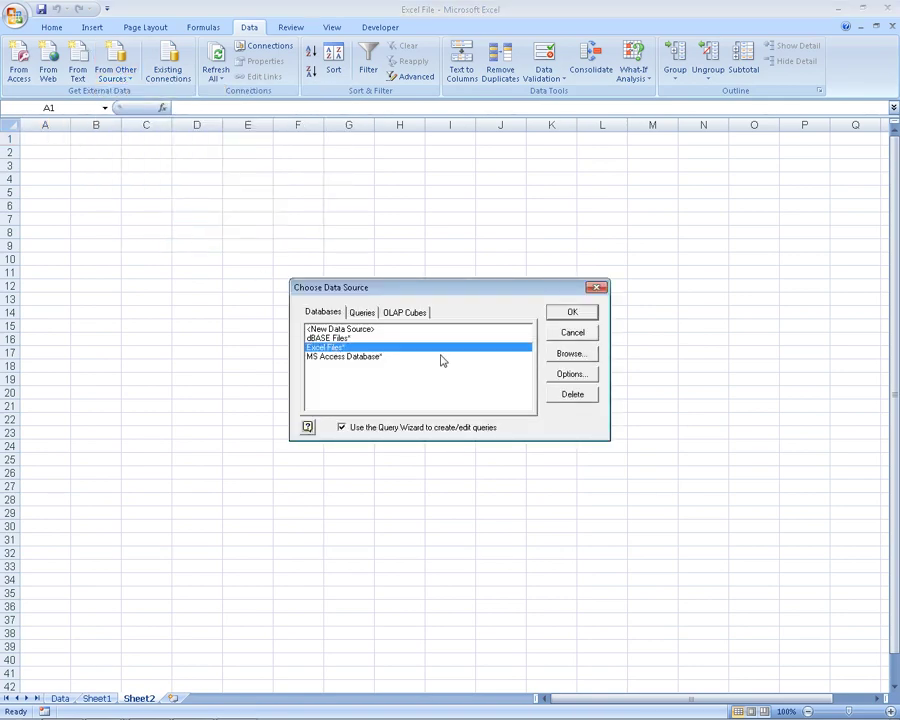
{"action": "left_click", "coordinate": [568, 313]}
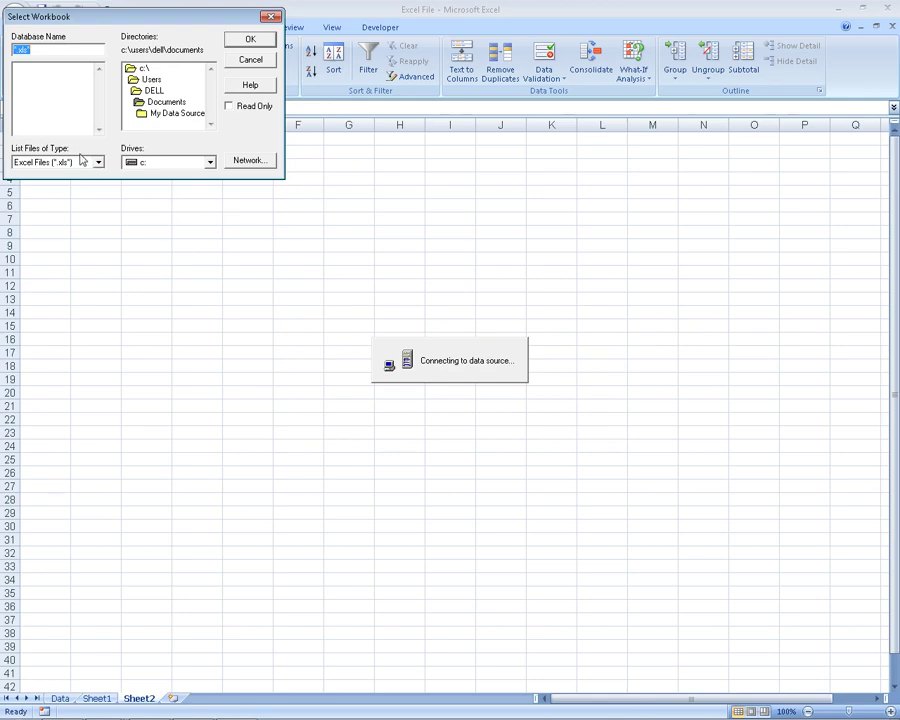
{"action": "left_click", "coordinate": [160, 162]}
{"action": "left_click", "coordinate": [160, 188]}
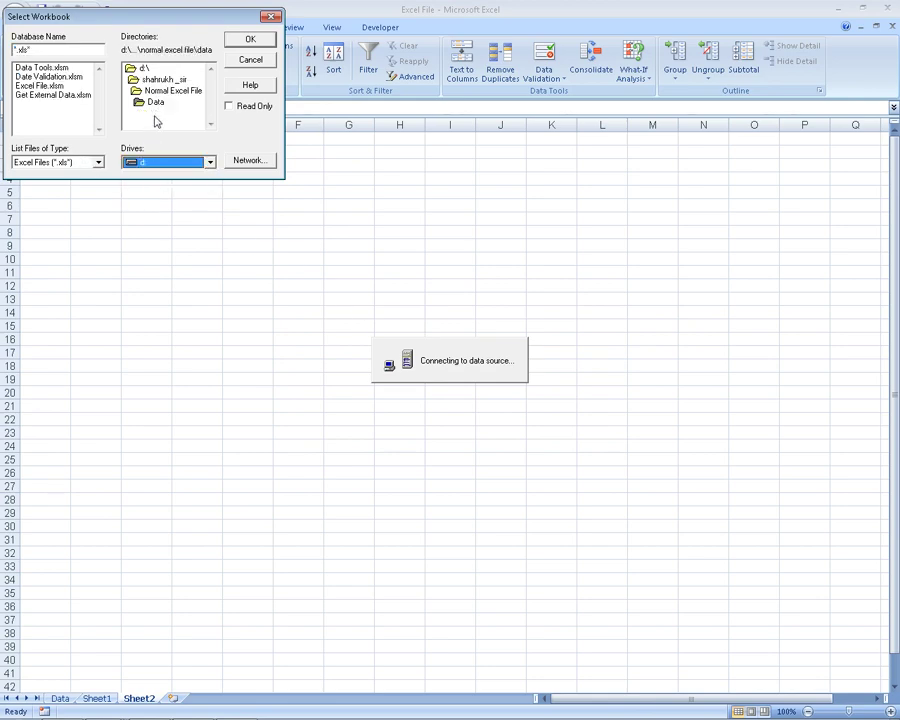
{"action": "double_click", "coordinate": [50, 85]}
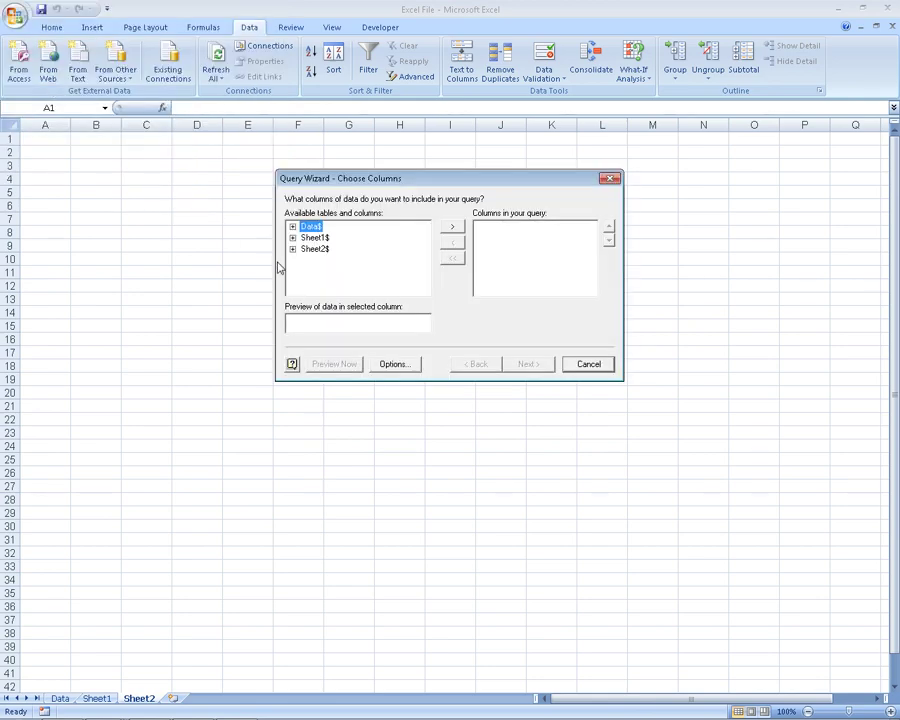
Step: Keep system tables shown and add all Data$ columns to the query
{"action": "left_click", "coordinate": [392, 363]}
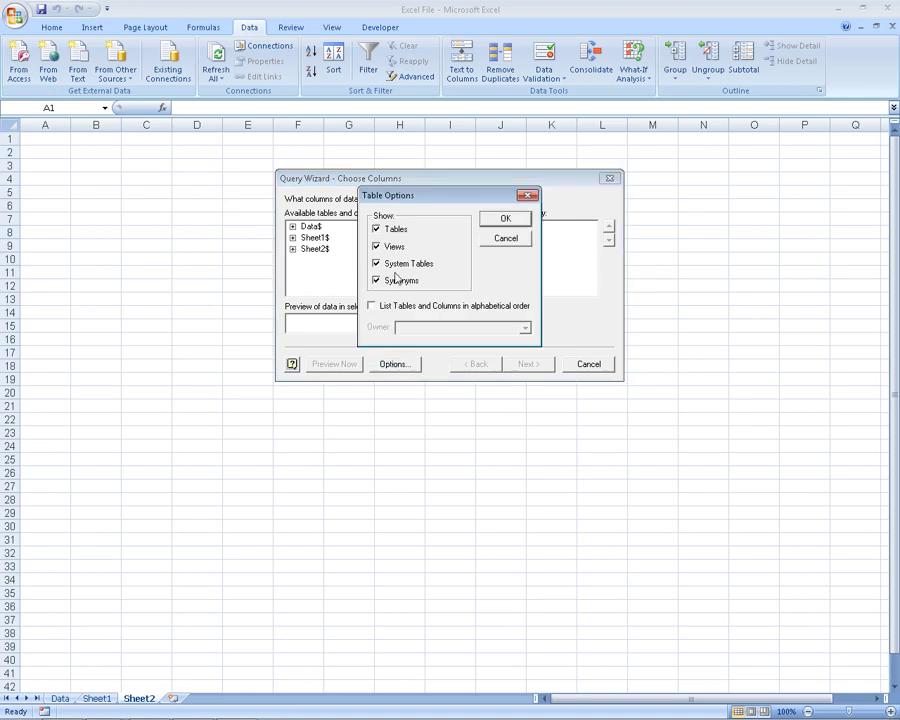
{"action": "left_click", "coordinate": [505, 218]}
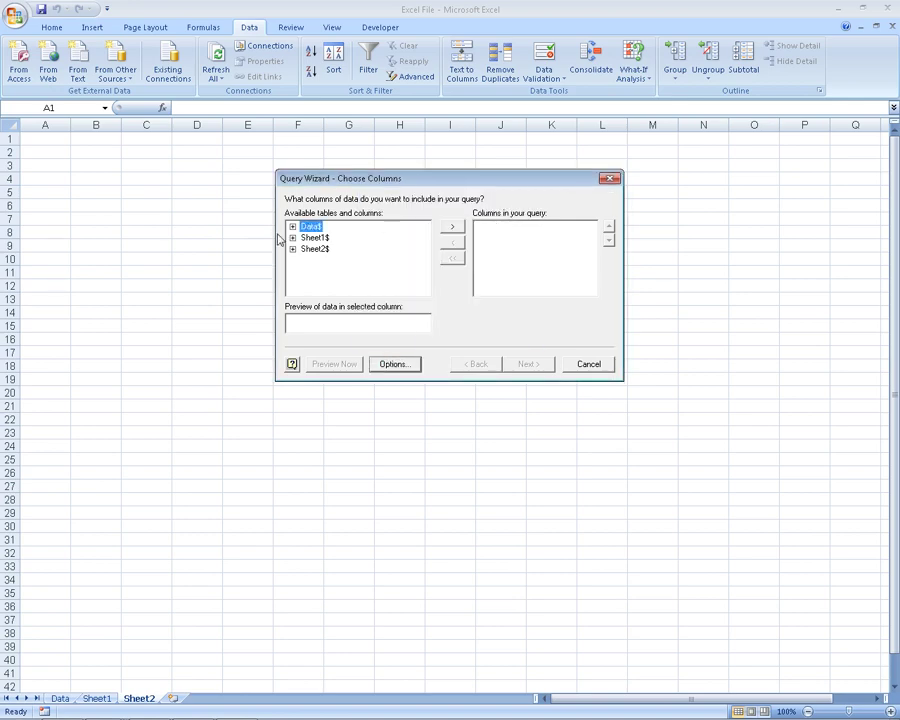
{"action": "left_click", "coordinate": [451, 228]}
{"action": "left_click", "coordinate": [540, 364]}
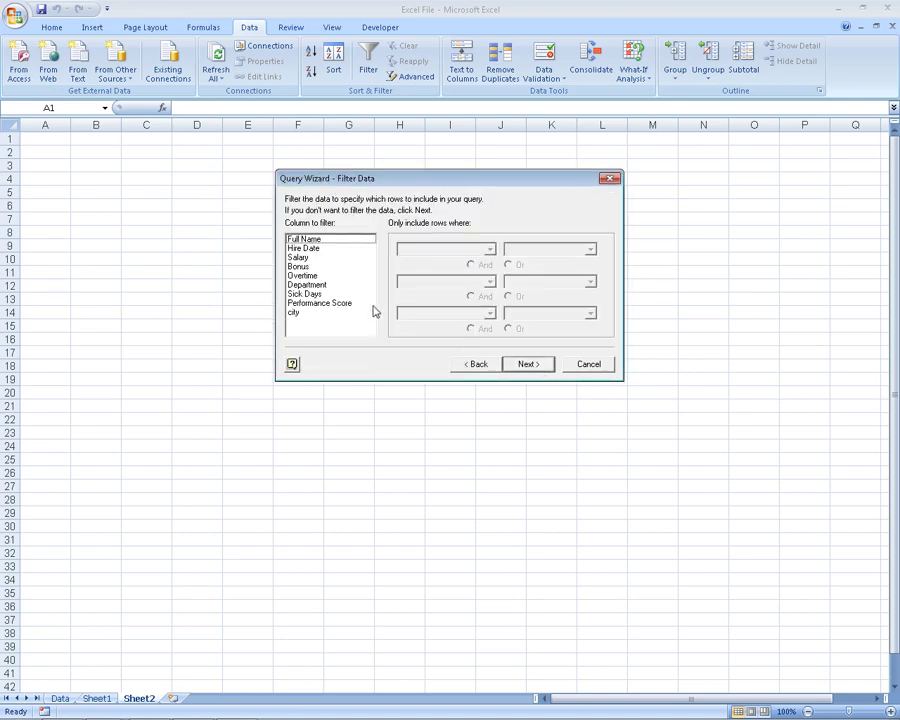
Step: Filter rows to Department equals Accounting, skip sorting, and finish the query
{"action": "left_click", "coordinate": [310, 284]}
{"action": "left_click", "coordinate": [441, 250]}
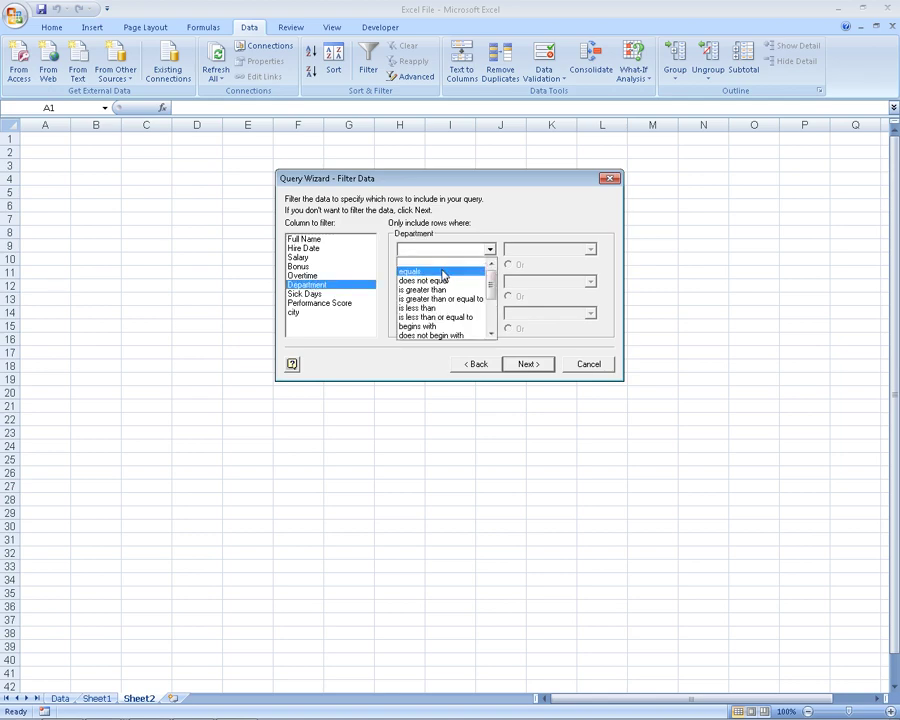
{"action": "left_click", "coordinate": [443, 271]}
{"action": "left_click", "coordinate": [589, 249]}
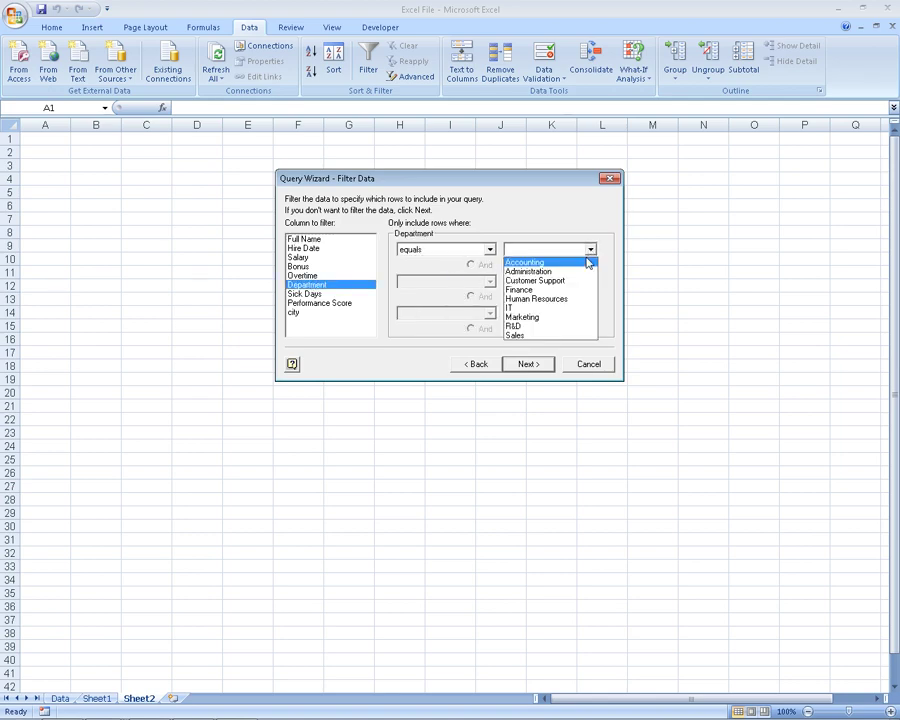
{"action": "left_click", "coordinate": [583, 263]}
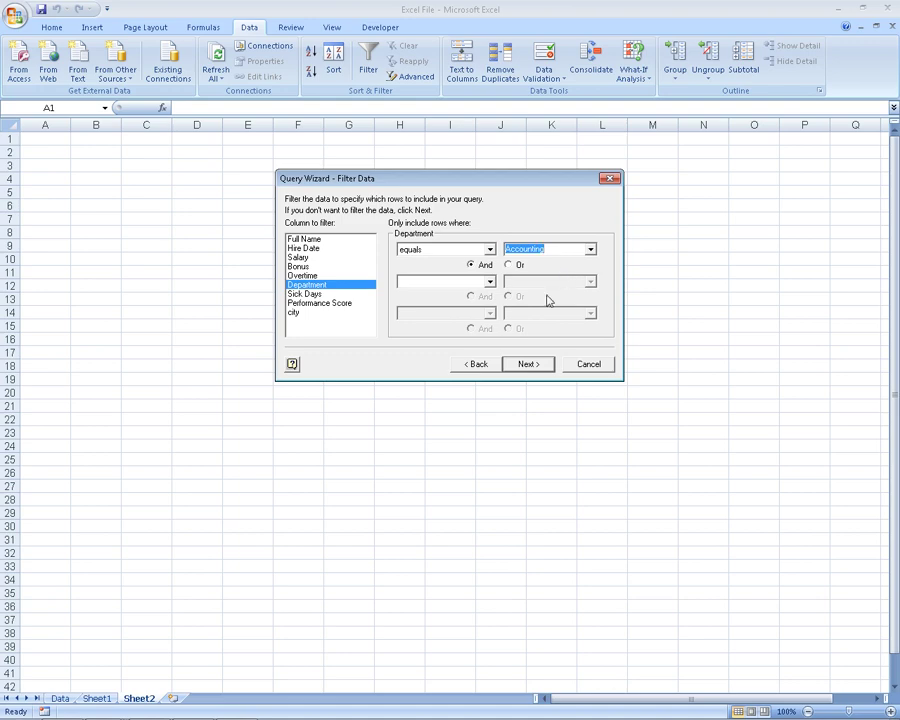
{"action": "left_click", "coordinate": [533, 366]}
{"action": "left_click", "coordinate": [536, 366]}
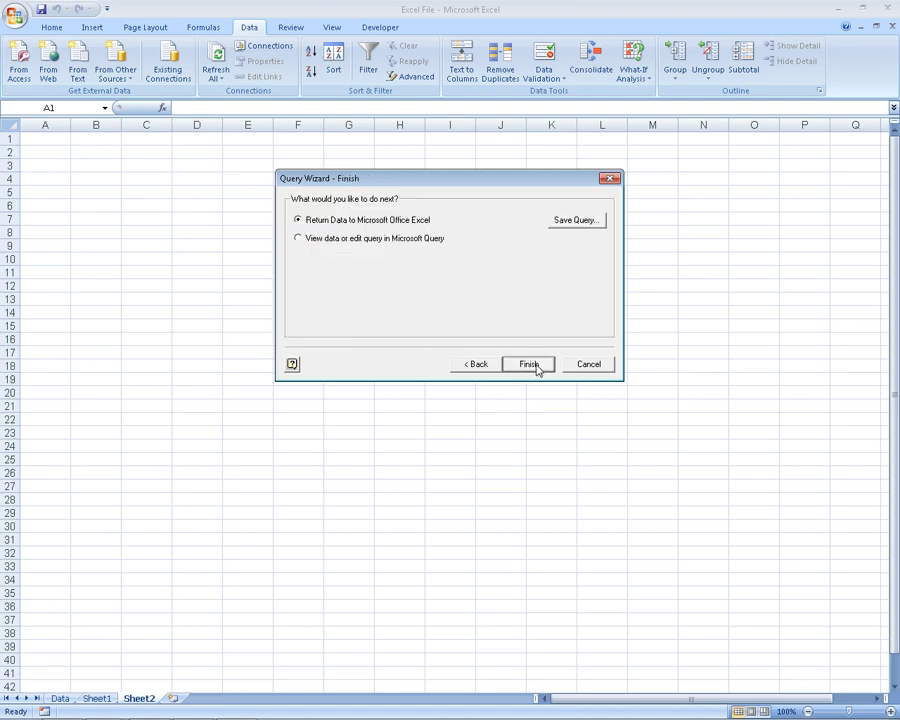
{"action": "left_click", "coordinate": [536, 366]}
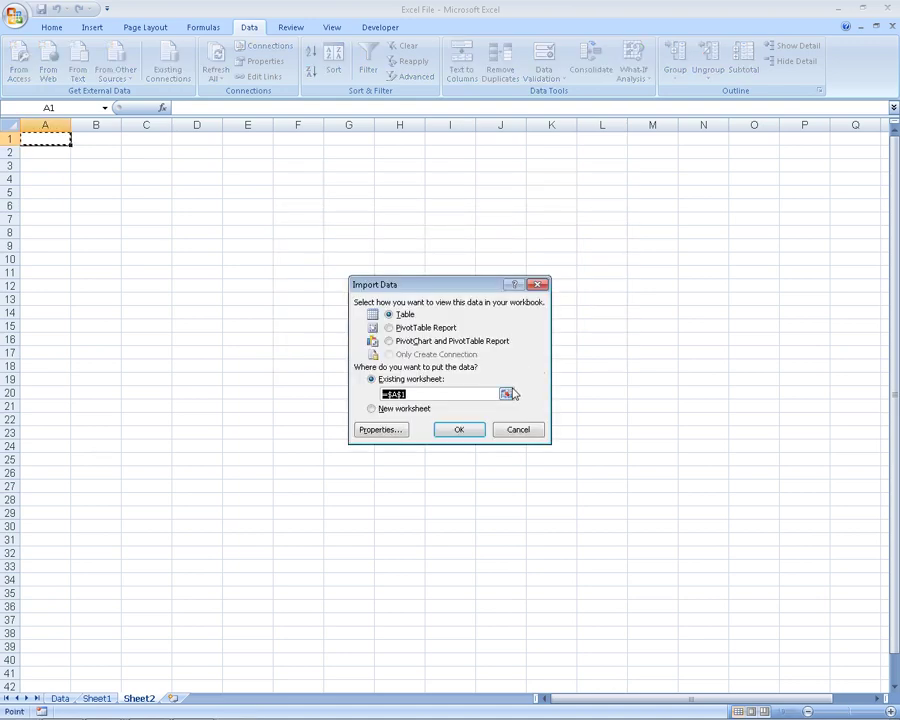
Step: Import the Accounting rows at A1 of Sheet2 and type the label Department in L1
{"action": "left_click", "coordinate": [456, 427]}
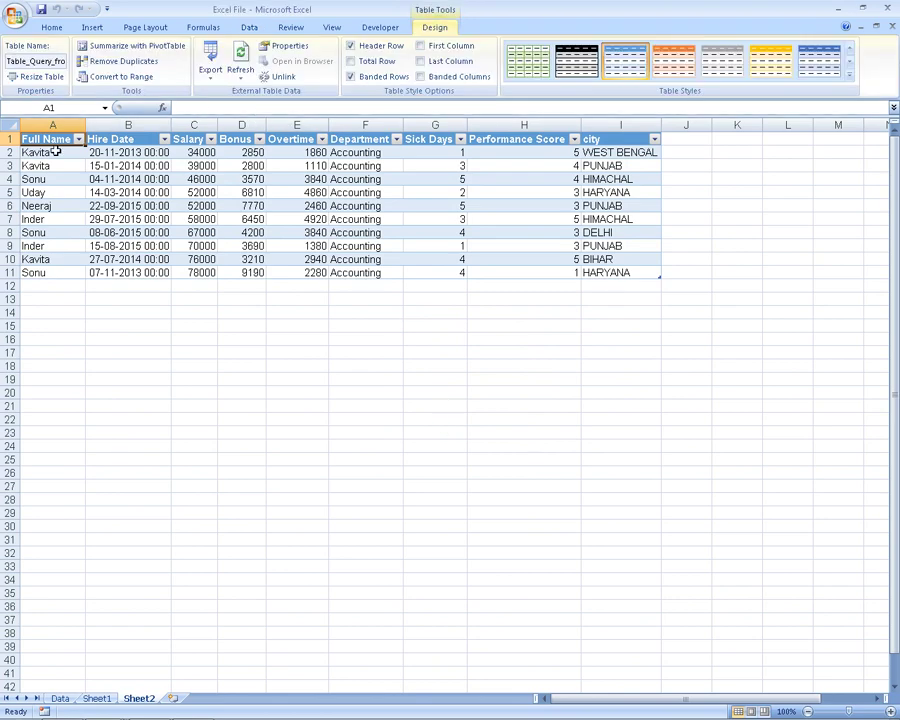
{"action": "left_click_drag", "start_coordinate": [58, 152], "coordinate": [64, 246]}
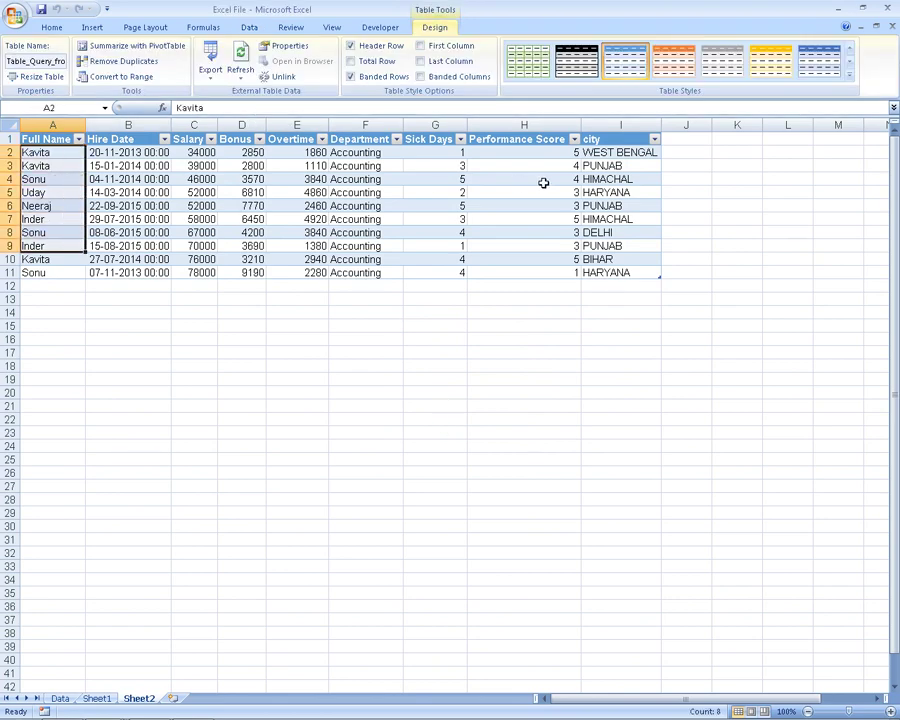
{"action": "key", "text": "Right"}
{"action": "key", "text": "Right"}
{"action": "key", "text": "Right"}
{"action": "key", "text": "Right"}
{"action": "key", "text": "Up"}
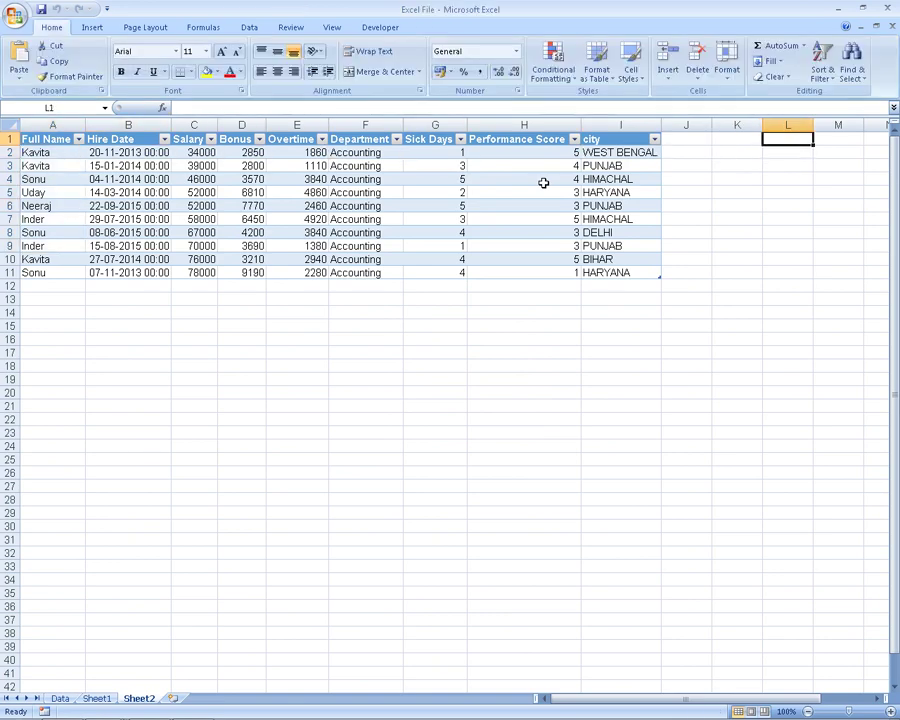
{"action": "type", "text": "Depart"}
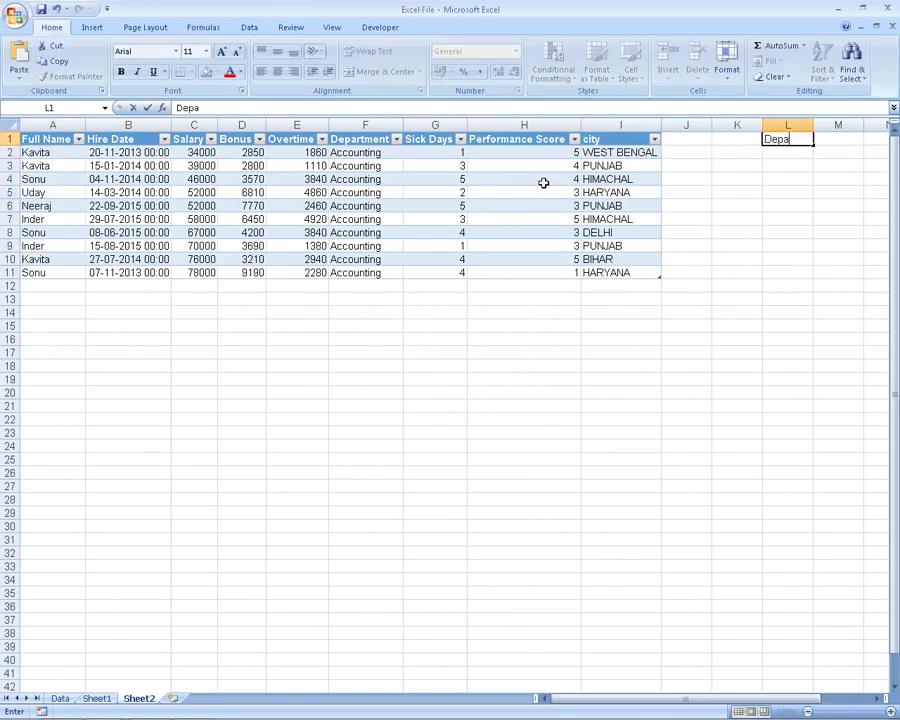
{"action": "type", "text": "ment"}
{"action": "key", "text": "Tab"}
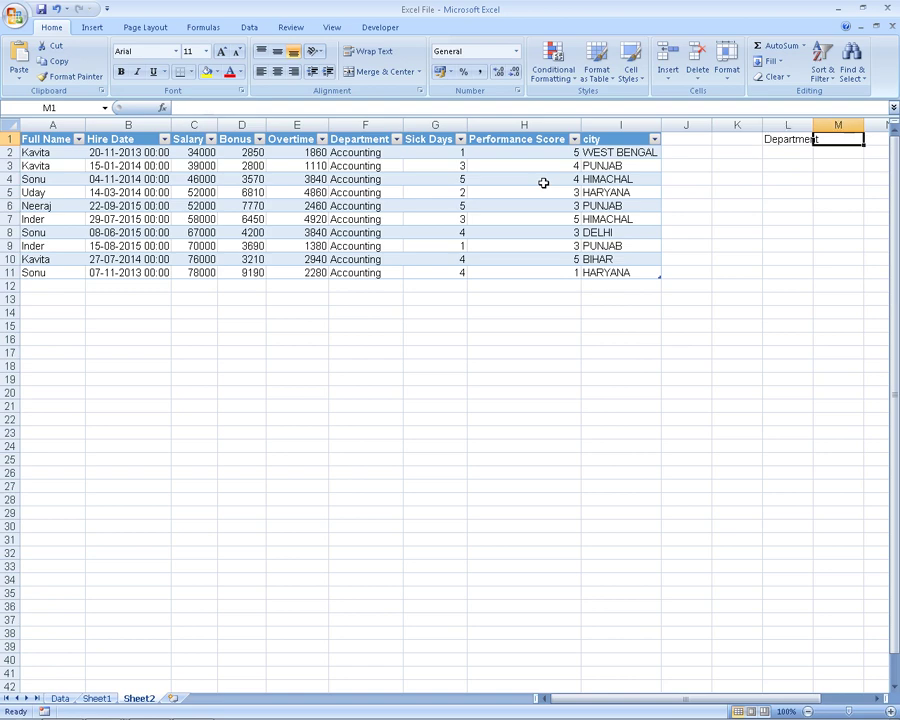
Step: Give parameter cell M1 a yellow fill
{"action": "left_click", "coordinate": [205, 71]}
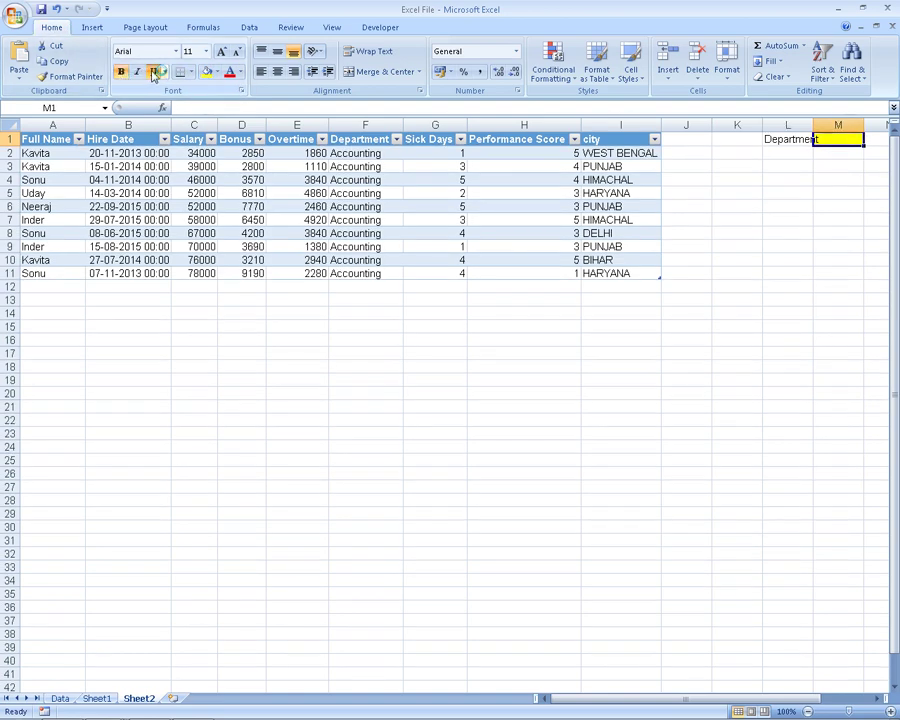
{"action": "left_click", "coordinate": [425, 418]}
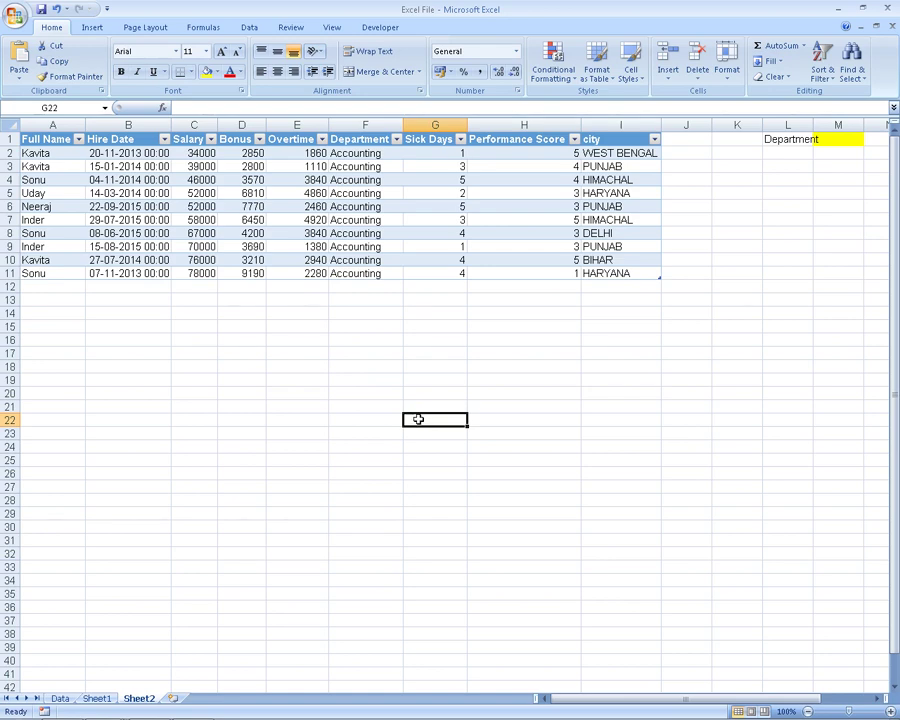
{"action": "left_click", "coordinate": [842, 142]}
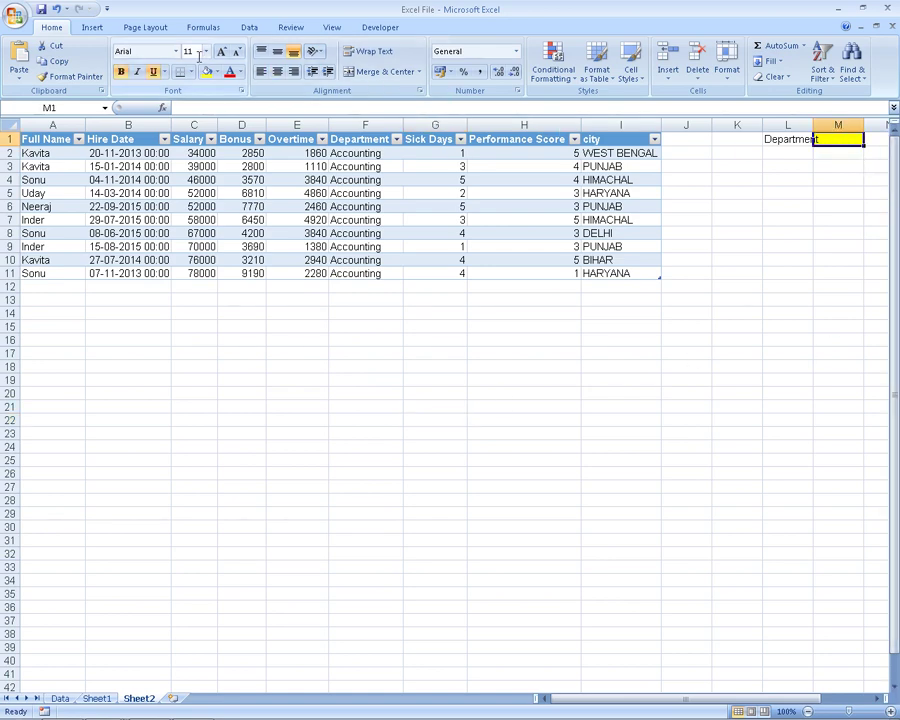
Step: Check the imported table's external data properties and close them unchanged
{"action": "left_click", "coordinate": [195, 180]}
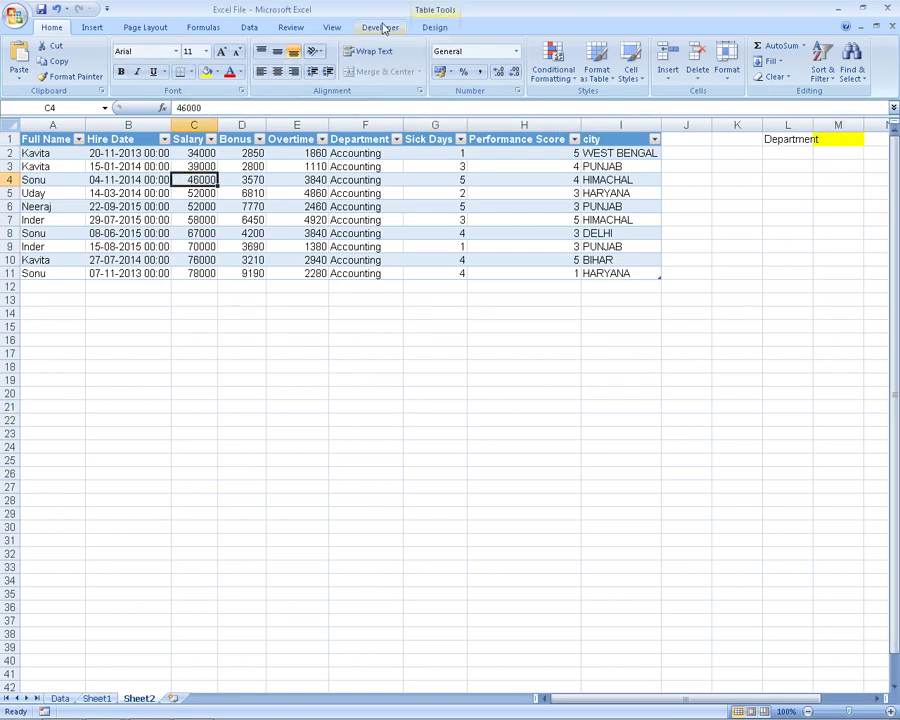
{"action": "left_click", "coordinate": [430, 29]}
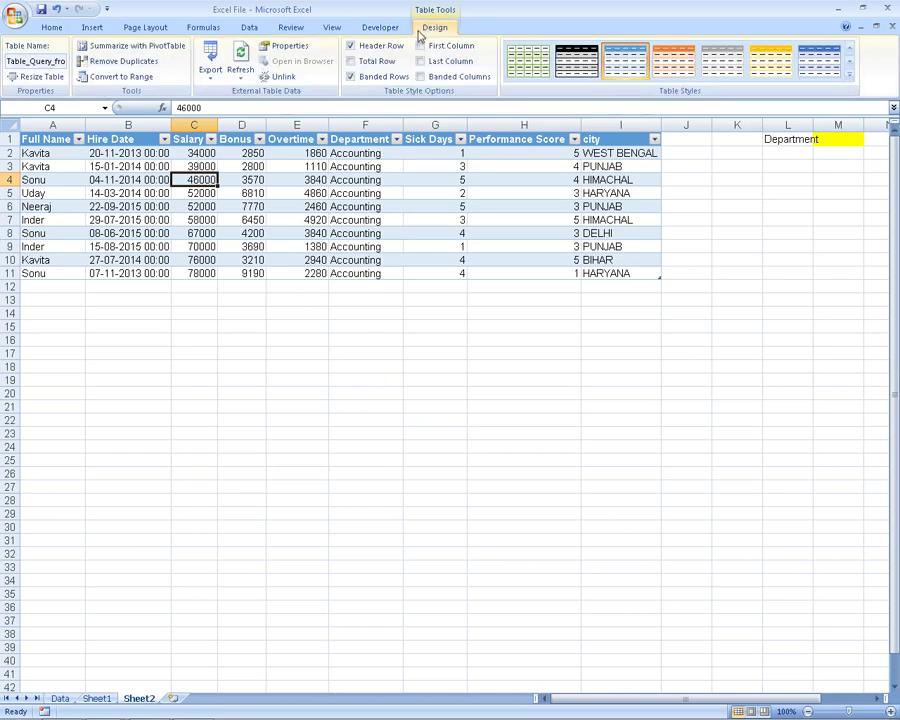
{"action": "left_click", "coordinate": [289, 47]}
{"action": "left_click", "coordinate": [546, 440]}
{"action": "left_click", "coordinate": [249, 28]}
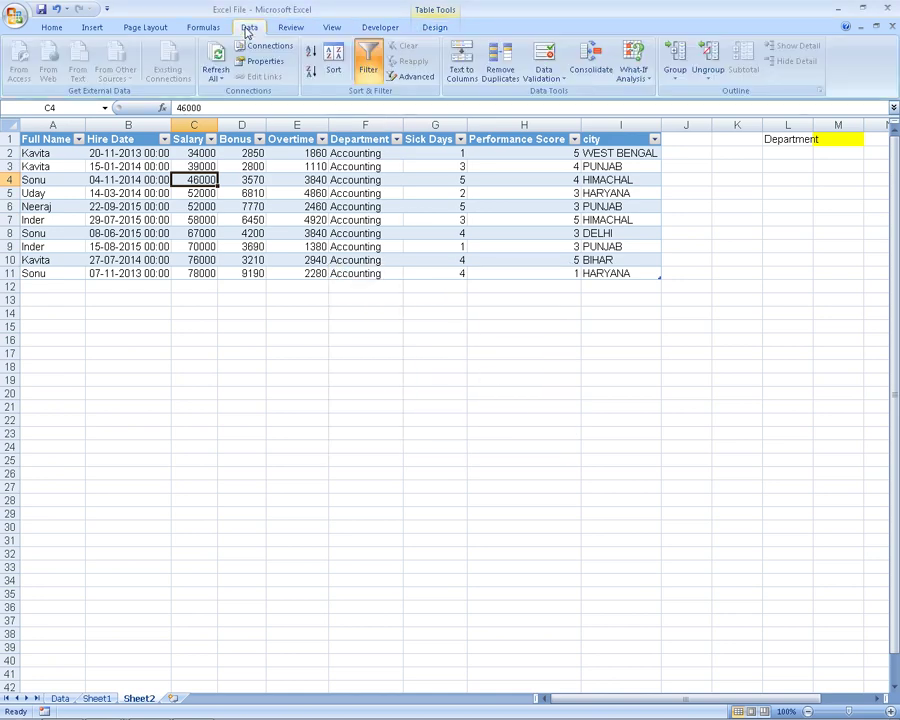
Step: Set Query from Excel Files1 to refresh every 60 minutes and when the file opens
{"action": "left_click", "coordinate": [264, 50]}
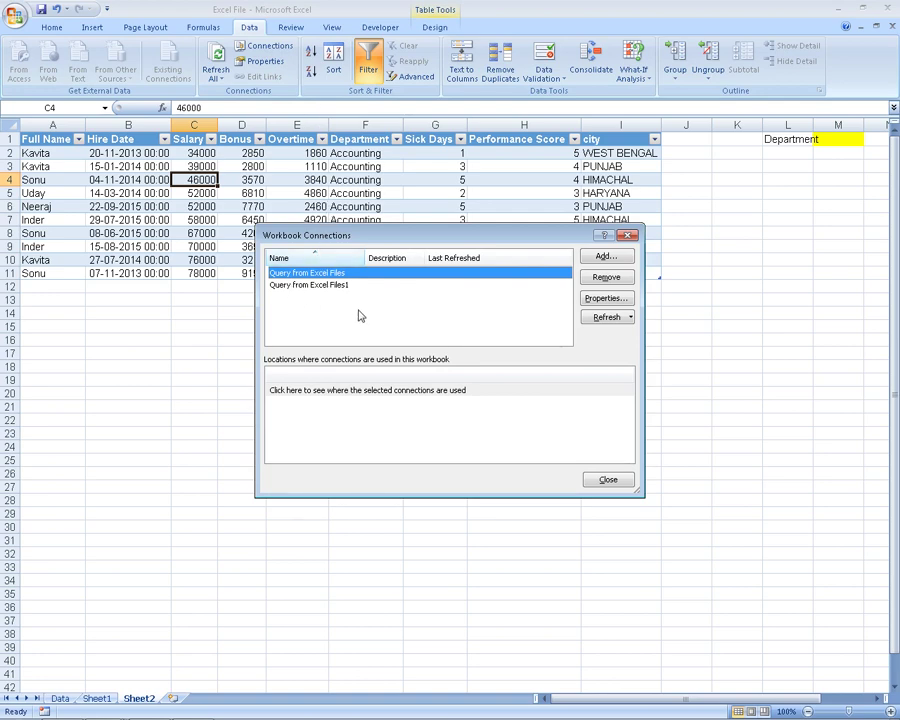
{"action": "key", "text": "Down"}
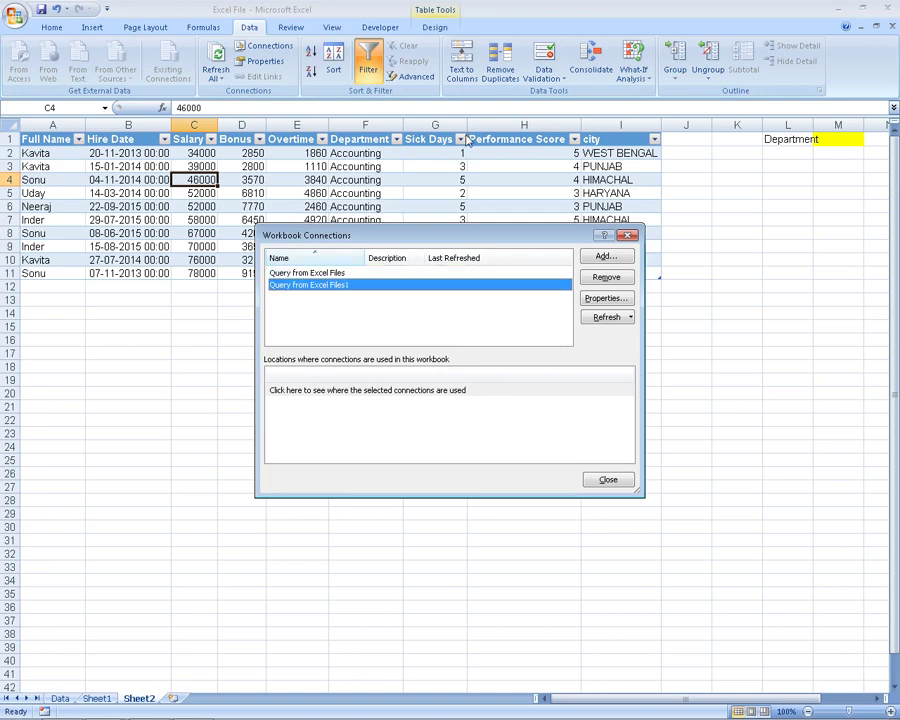
{"action": "left_click", "coordinate": [614, 305]}
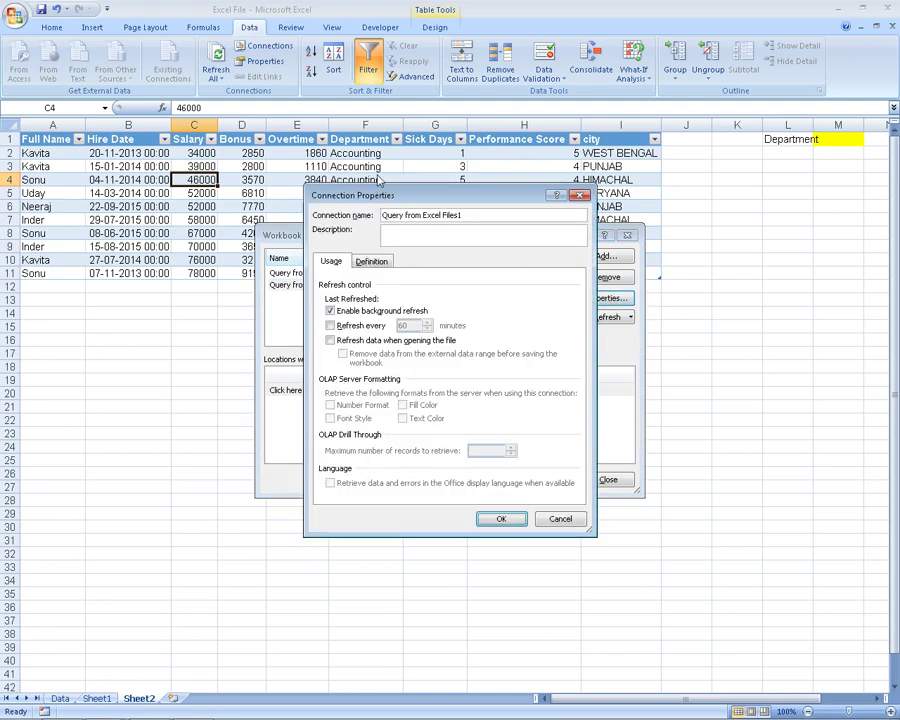
{"action": "left_click_drag", "start_coordinate": [378, 196], "coordinate": [387, 140]}
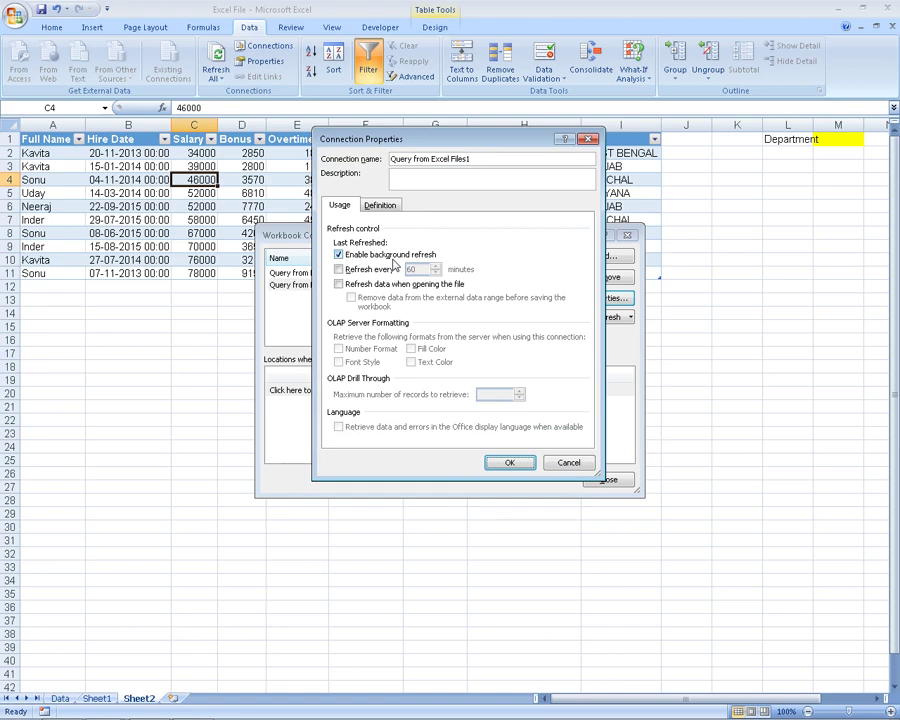
{"action": "left_click", "coordinate": [376, 272]}
{"action": "type", "text": "50"}
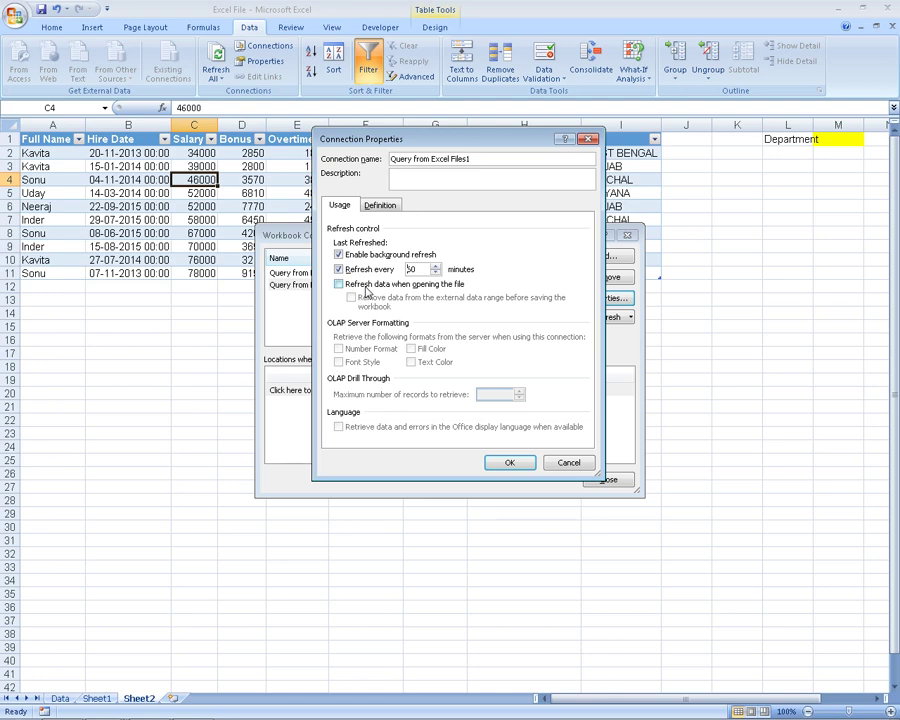
{"action": "left_click", "coordinate": [367, 287]}
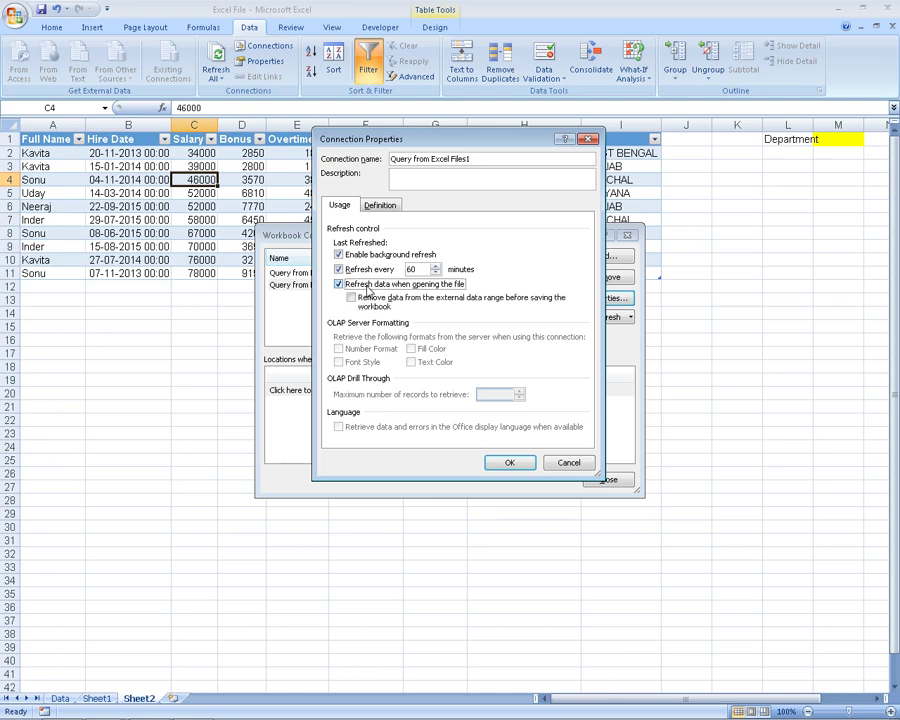
{"action": "left_click", "coordinate": [379, 204]}
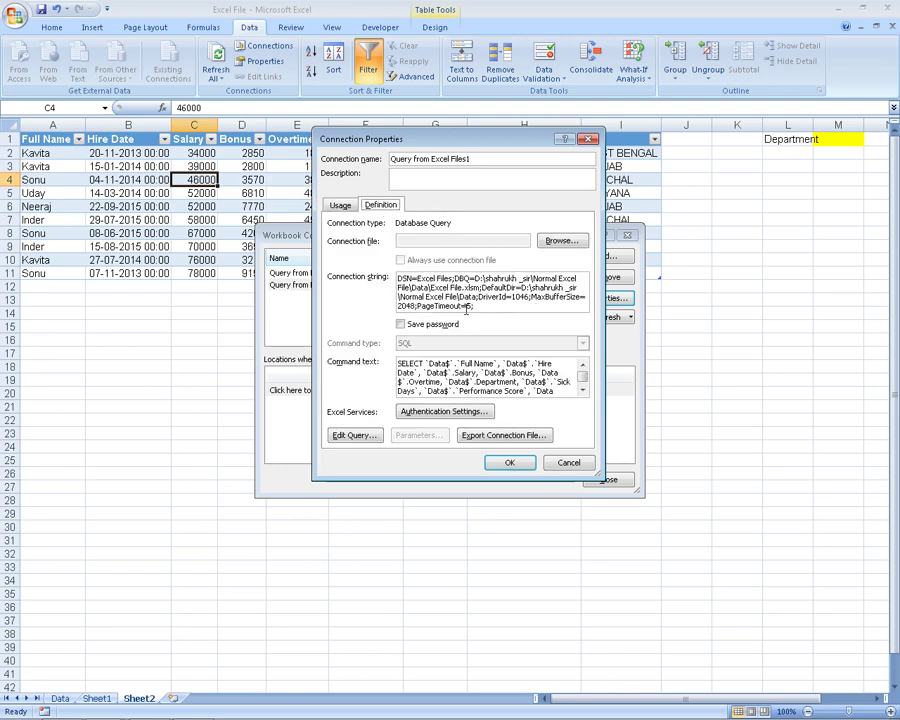
{"action": "left_click", "coordinate": [583, 391]}
{"action": "left_click", "coordinate": [583, 391]}
{"action": "left_click", "coordinate": [583, 391]}
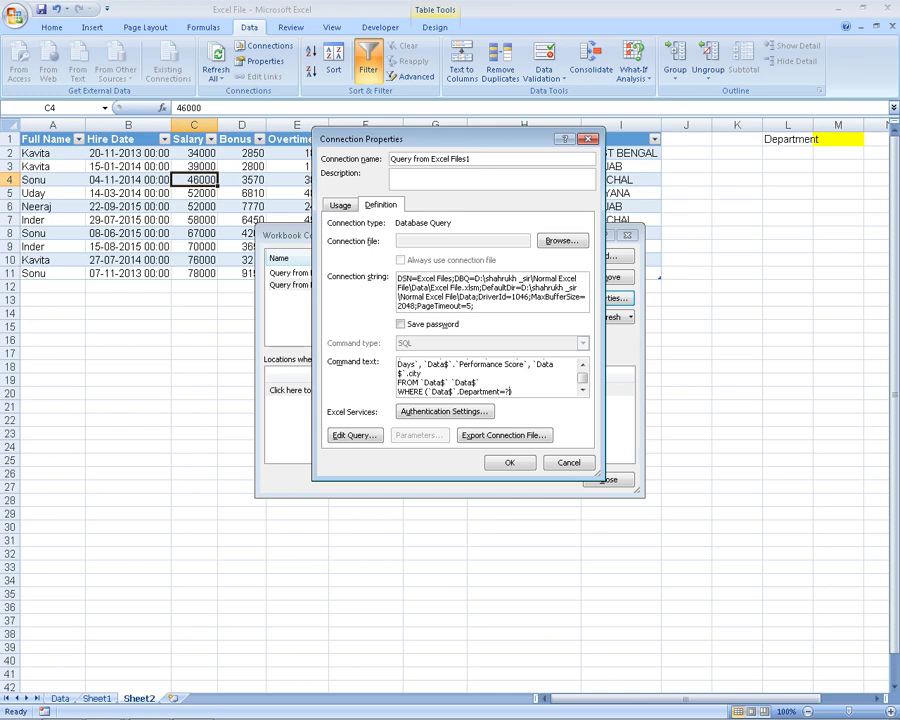
{"action": "left_click", "coordinate": [508, 462]}
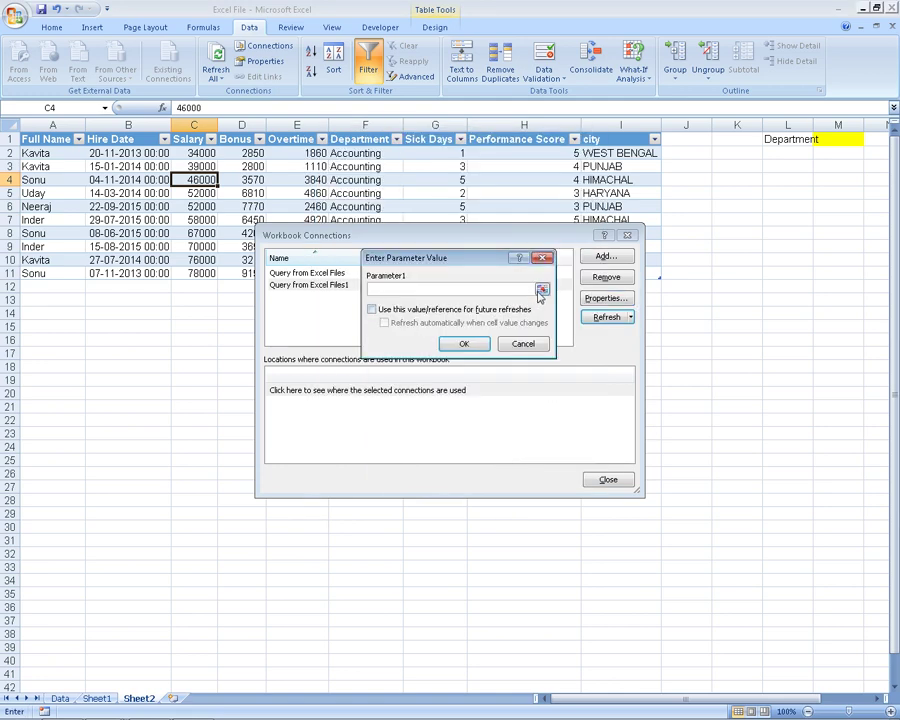
Step: Link Parameter1 to =Sheet2!$M$1, reuse it for future refreshes and refresh on change
{"action": "left_click", "coordinate": [541, 290]}
{"action": "left_click", "coordinate": [850, 139]}
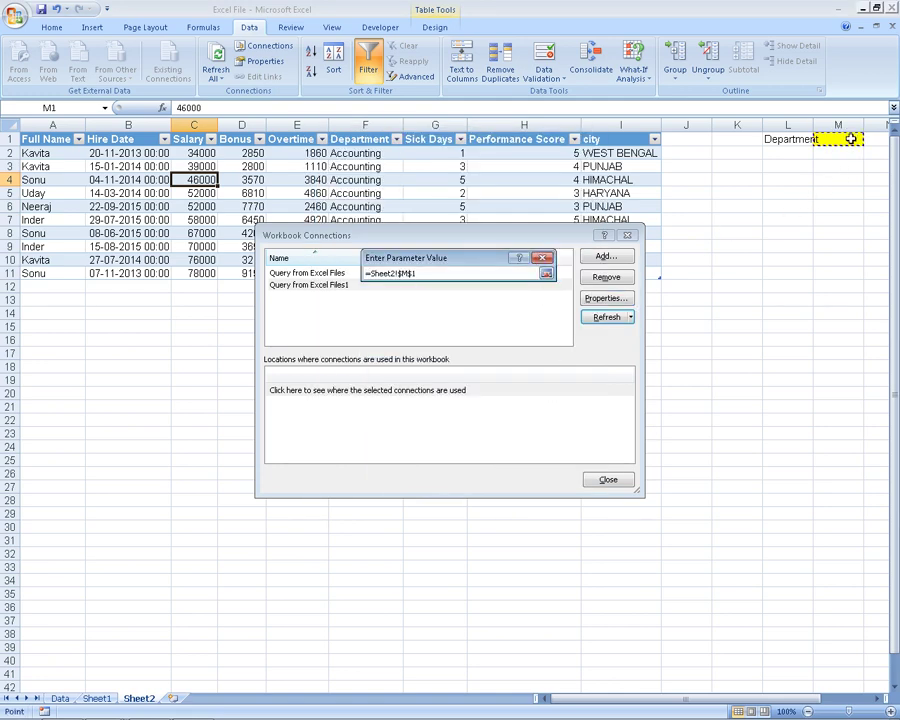
{"action": "left_click", "coordinate": [543, 274]}
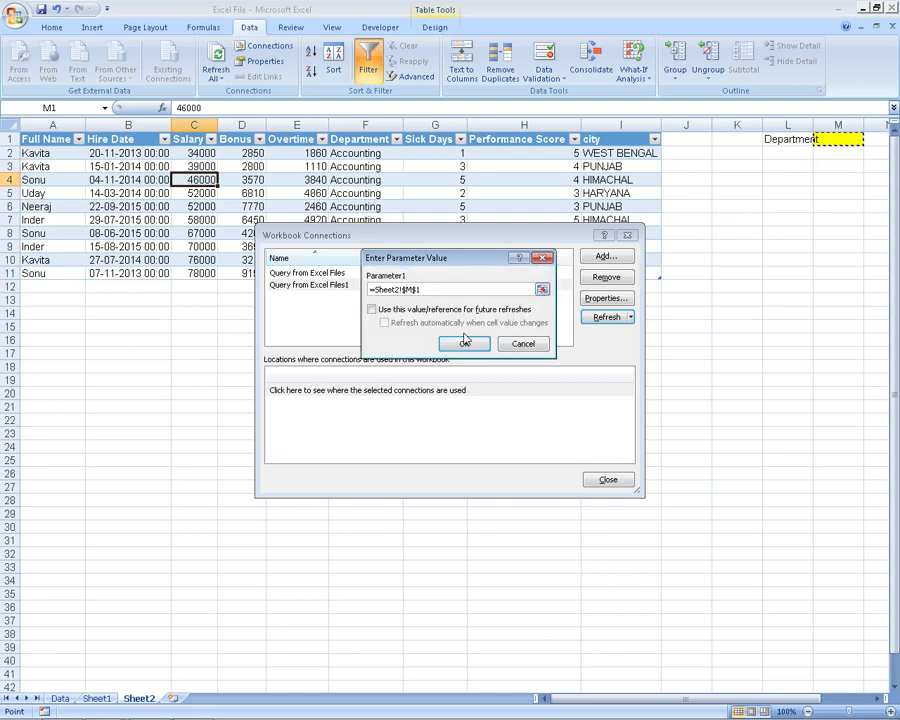
{"action": "left_click", "coordinate": [416, 309]}
{"action": "left_click", "coordinate": [416, 322]}
{"action": "left_click", "coordinate": [464, 343]}
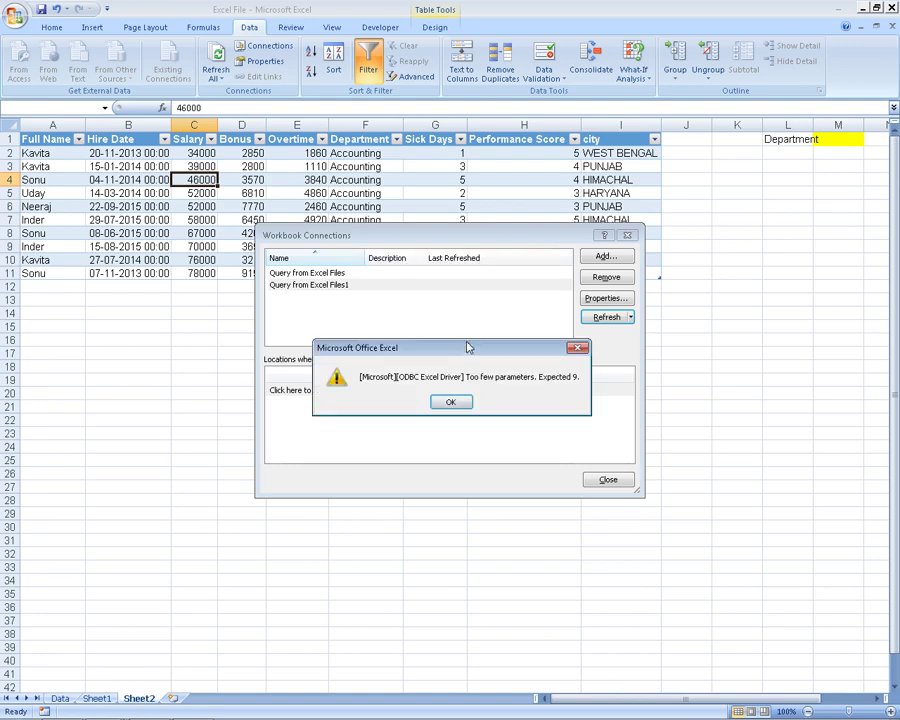
Step: Dismiss the ODBC error, accept the connection properties again, and close Workbook Connections
{"action": "left_click", "coordinate": [458, 401]}
{"action": "left_click", "coordinate": [443, 409]}
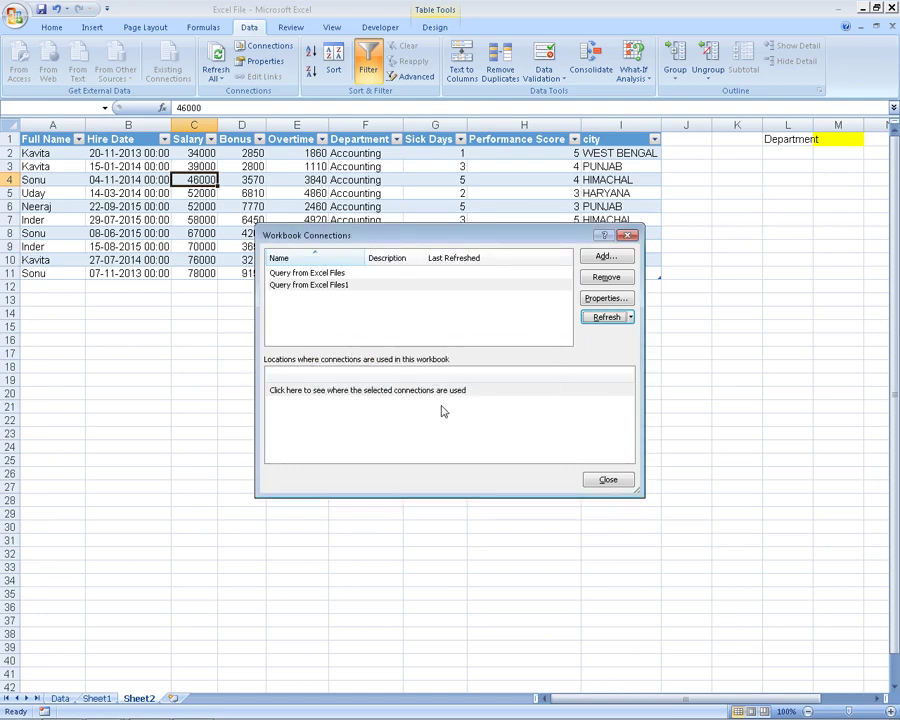
{"action": "left_click", "coordinate": [620, 305]}
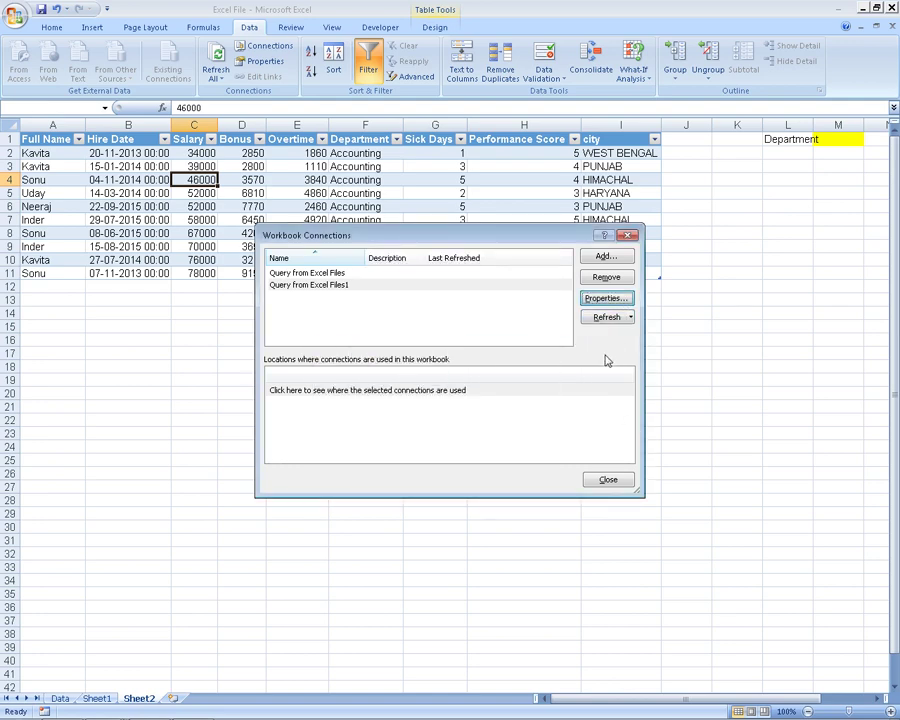
{"action": "left_click", "coordinate": [620, 300]}
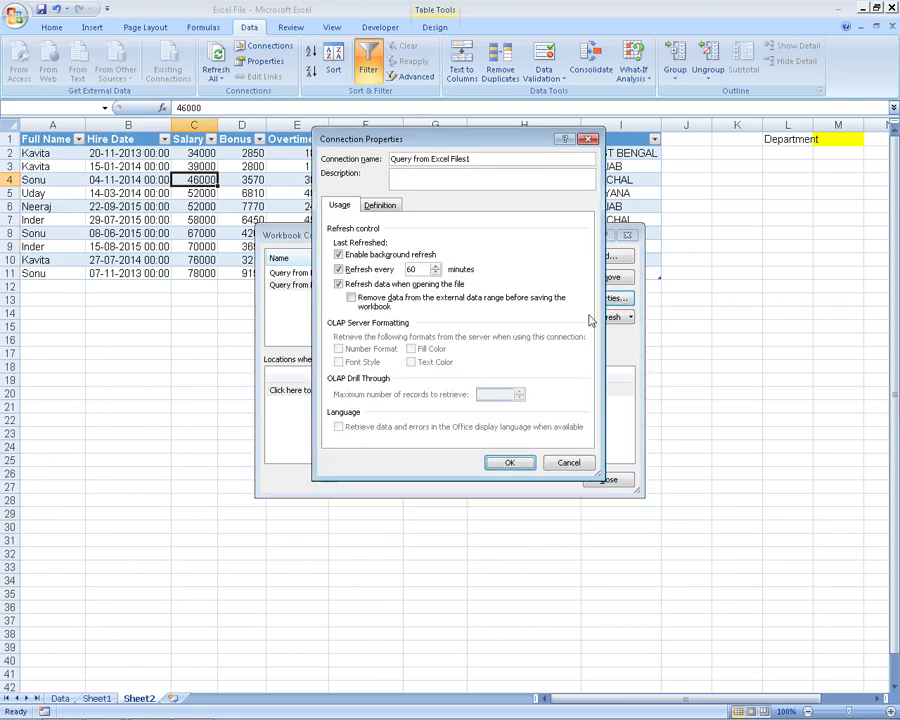
{"action": "left_click", "coordinate": [379, 205]}
{"action": "left_click", "coordinate": [584, 390]}
{"action": "left_click", "coordinate": [583, 390]}
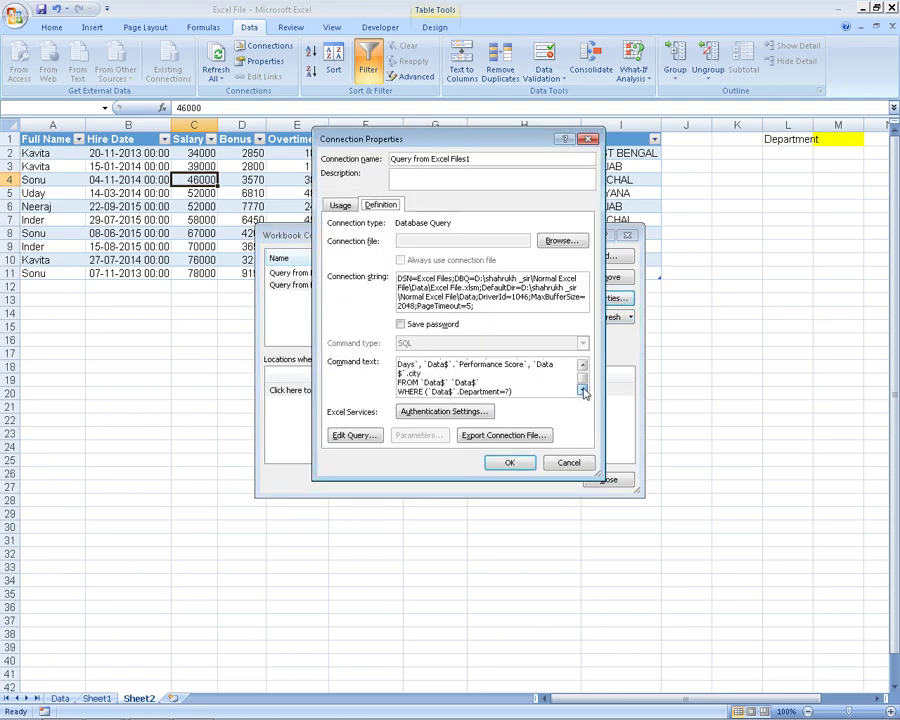
{"action": "left_click", "coordinate": [508, 464]}
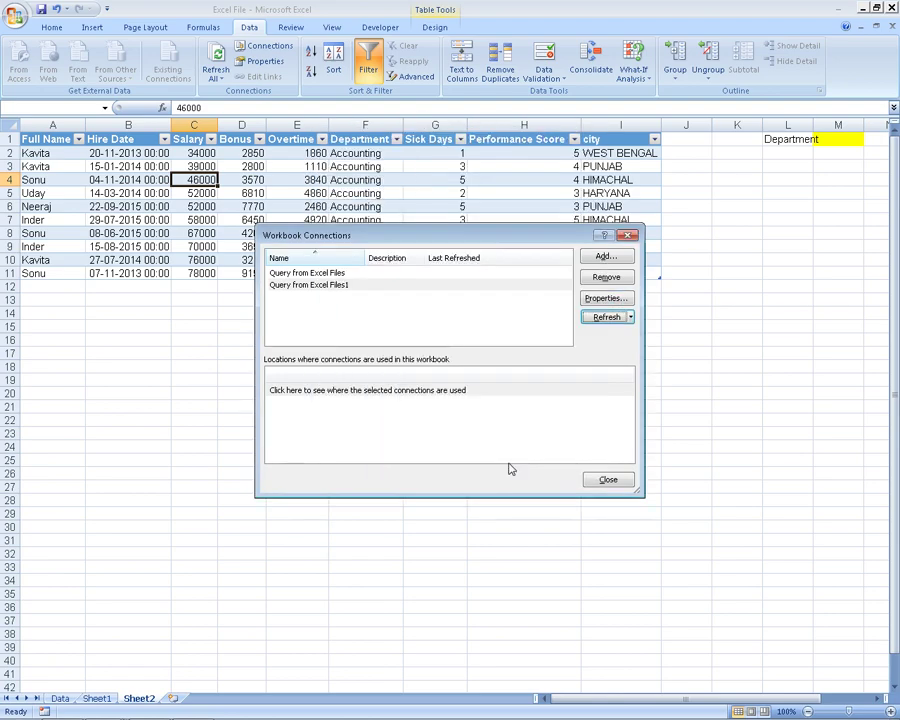
{"action": "left_click", "coordinate": [599, 476]}
{"action": "left_click", "coordinate": [850, 140]}
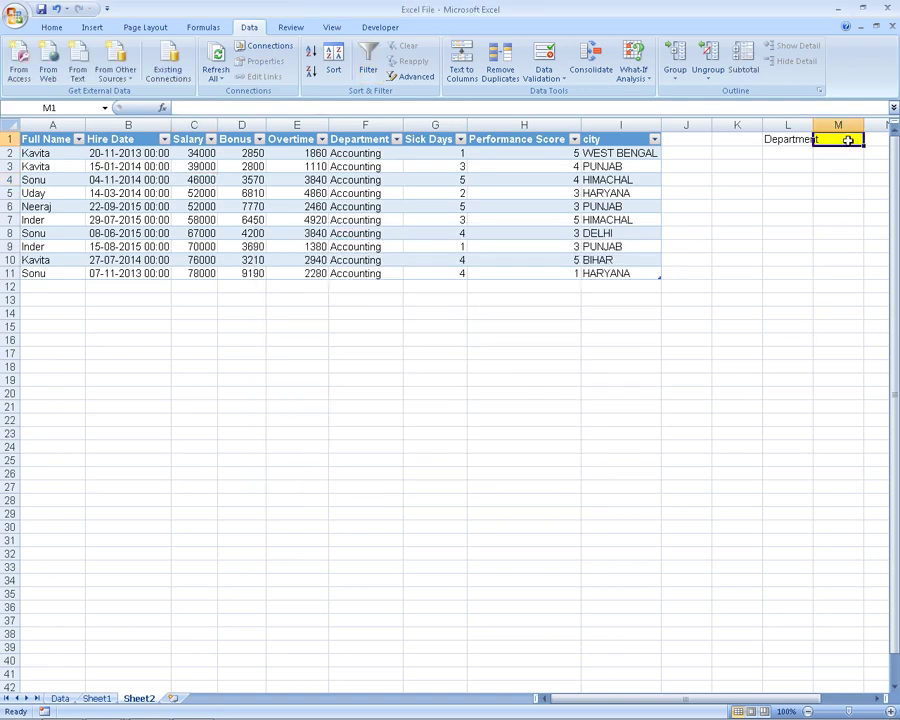
Step: Enter accounting in M1, then view Sheet1 and return to Sheet2
{"action": "type", "text": "accou"}
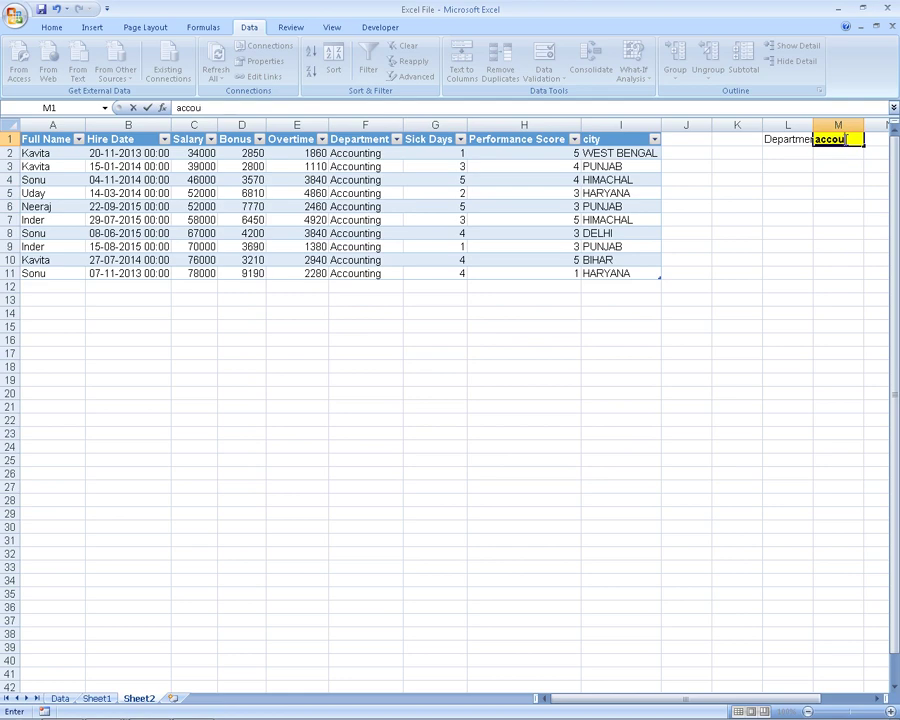
{"action": "type", "text": "nting"}
{"action": "key", "text": "Return"}
{"action": "left_click", "coordinate": [845, 140]}
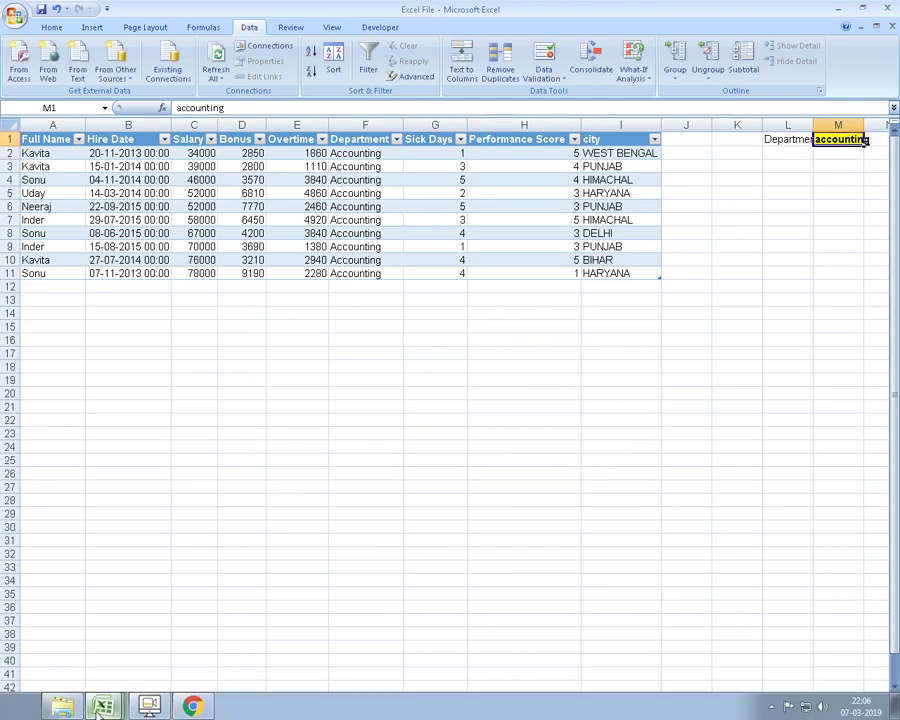
{"action": "left_click", "coordinate": [97, 708]}
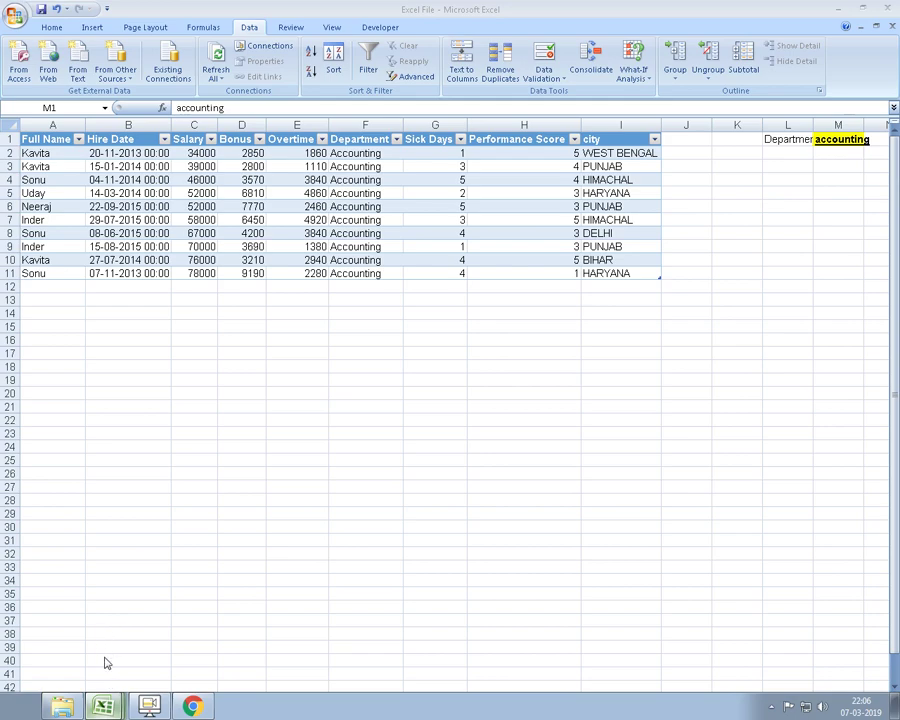
{"action": "left_click", "coordinate": [108, 700]}
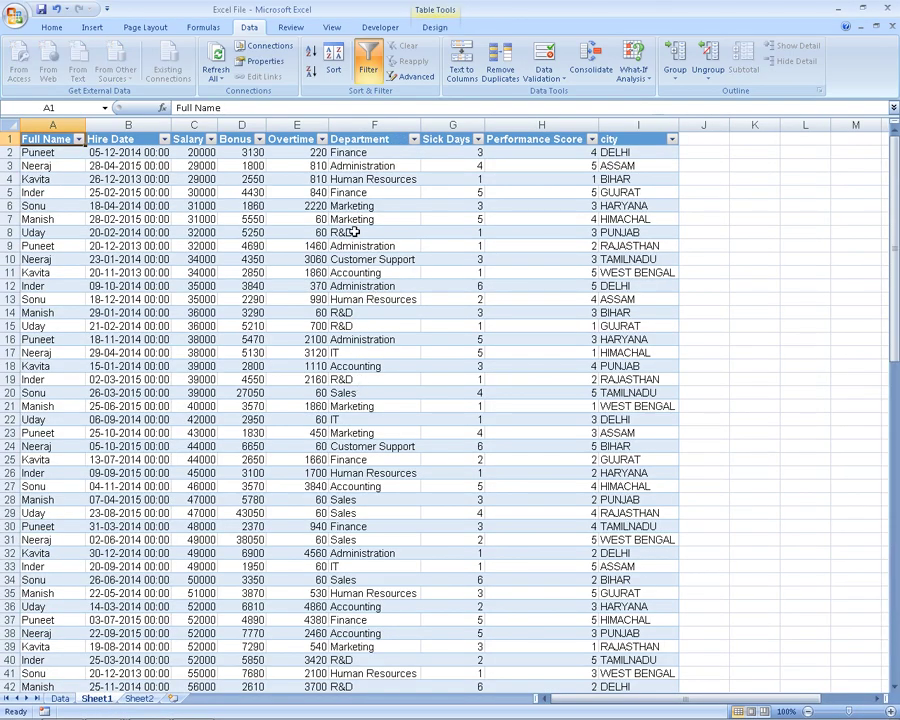
{"action": "left_click", "coordinate": [140, 698]}
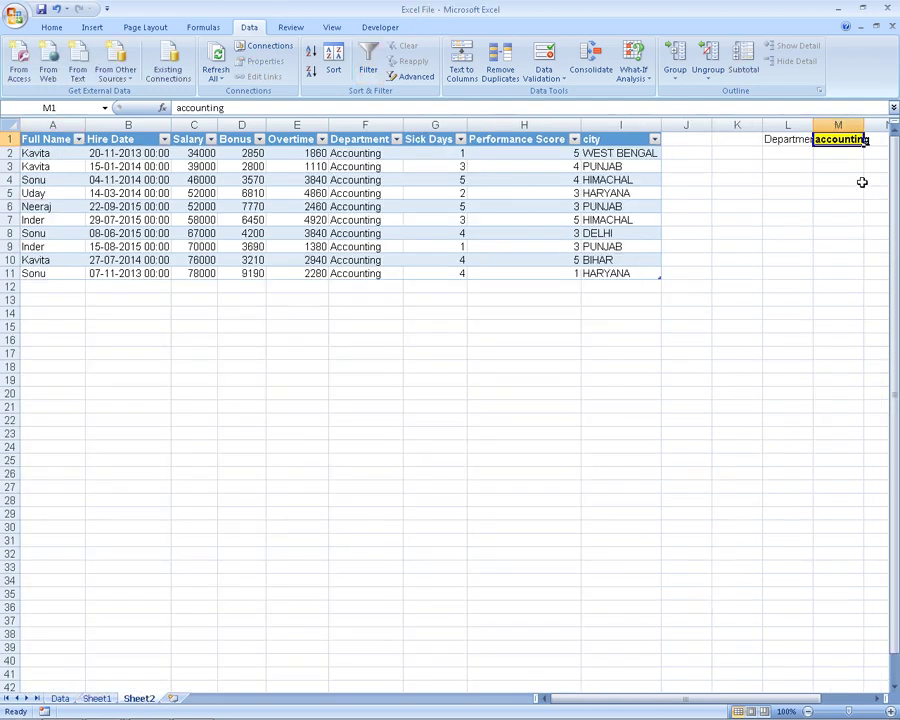
Step: Change the department in M1 to R&D and bring up Workbook Connections
{"action": "type", "text": "R&D"}
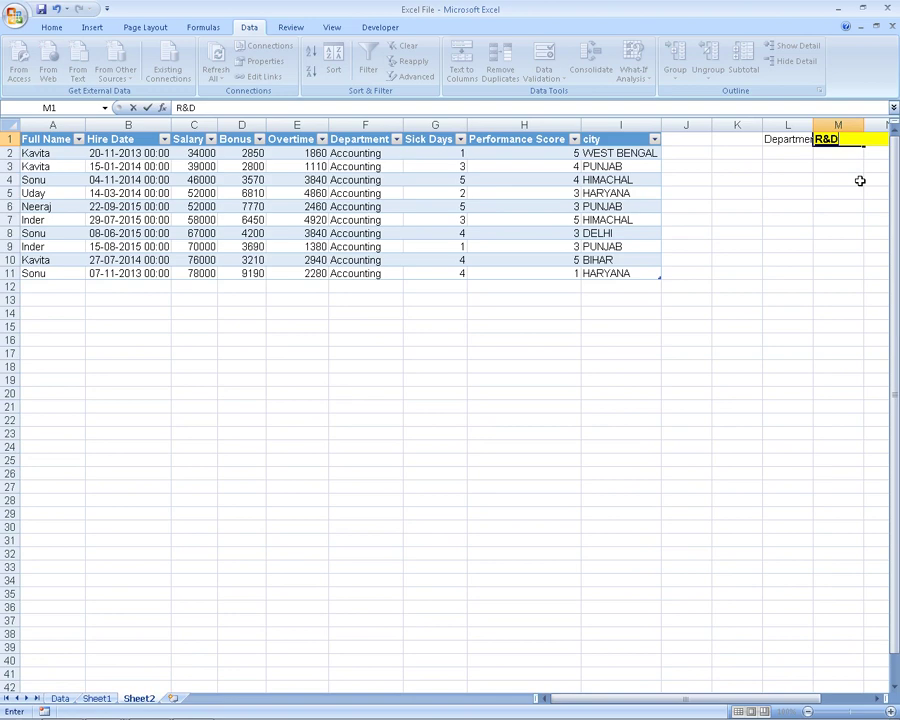
{"action": "key", "text": "Return"}
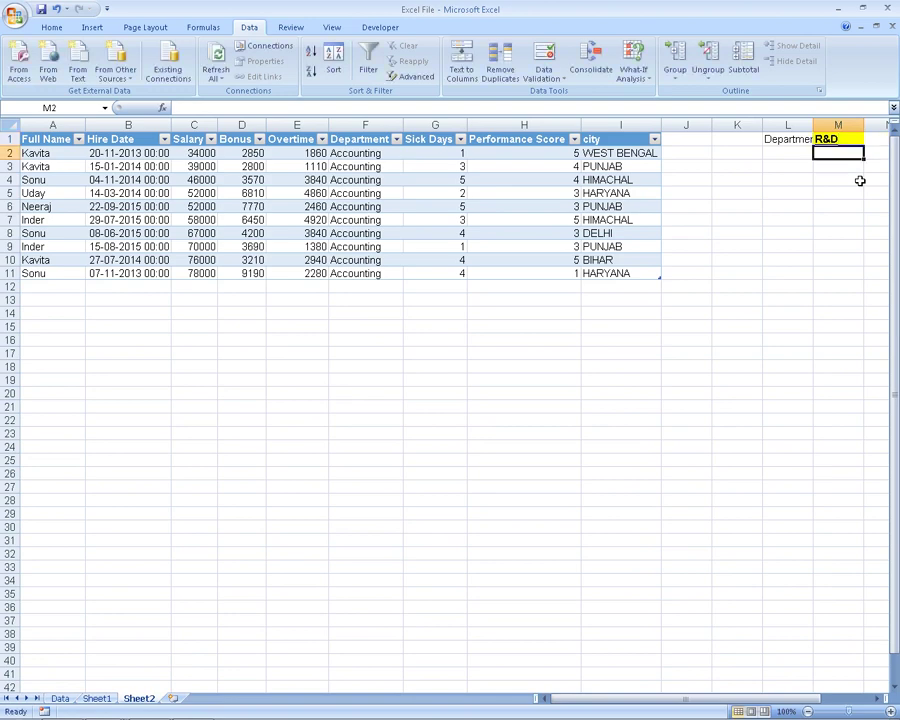
{"action": "key", "text": "Up"}
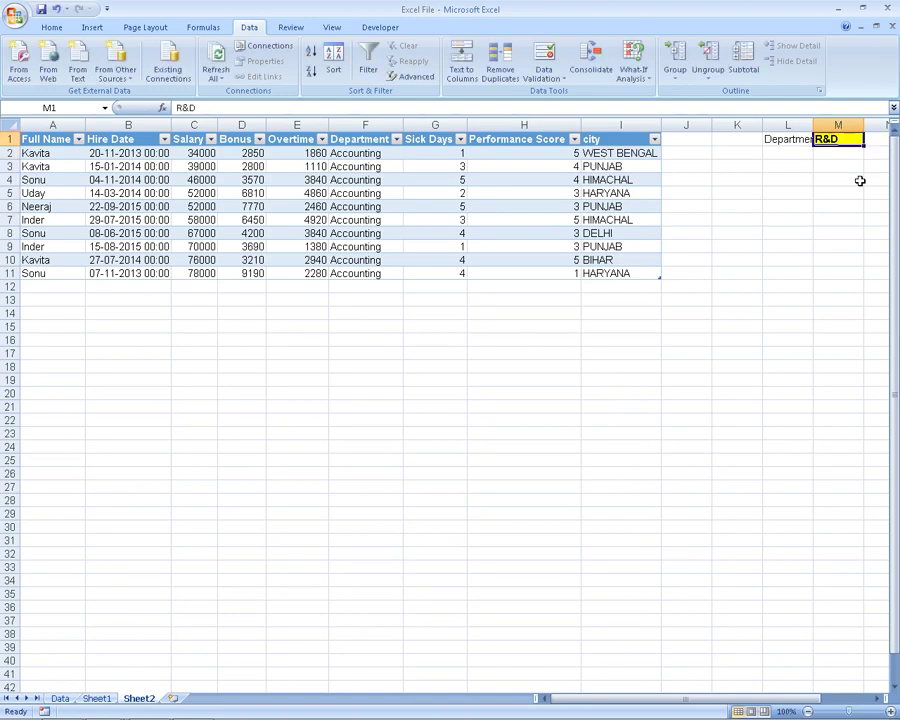
{"action": "key", "text": "Down"}
{"action": "left_click", "coordinate": [838, 125]}
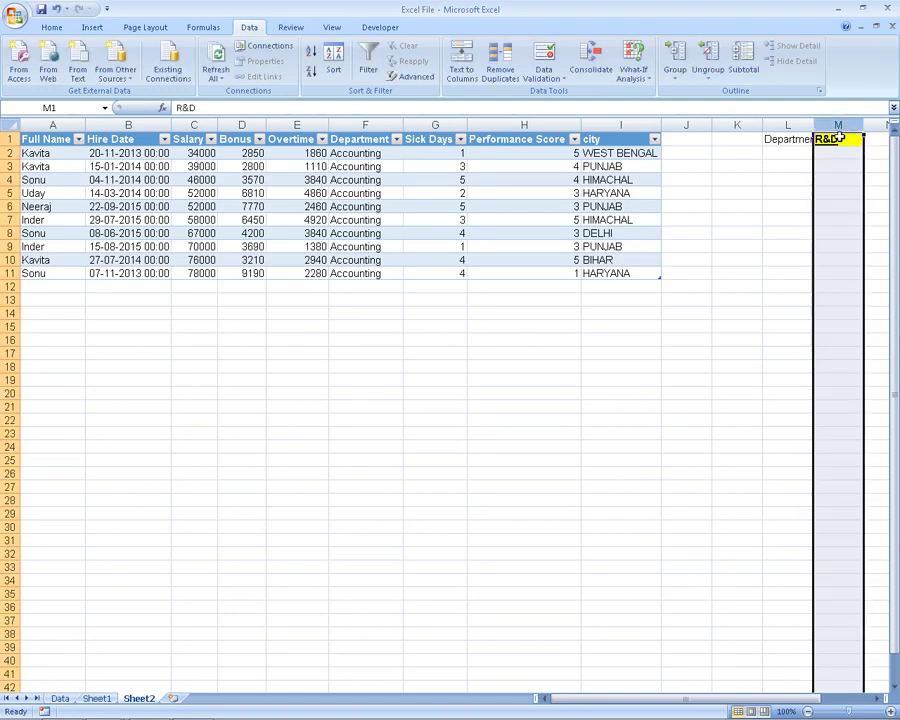
{"action": "left_click", "coordinate": [838, 139]}
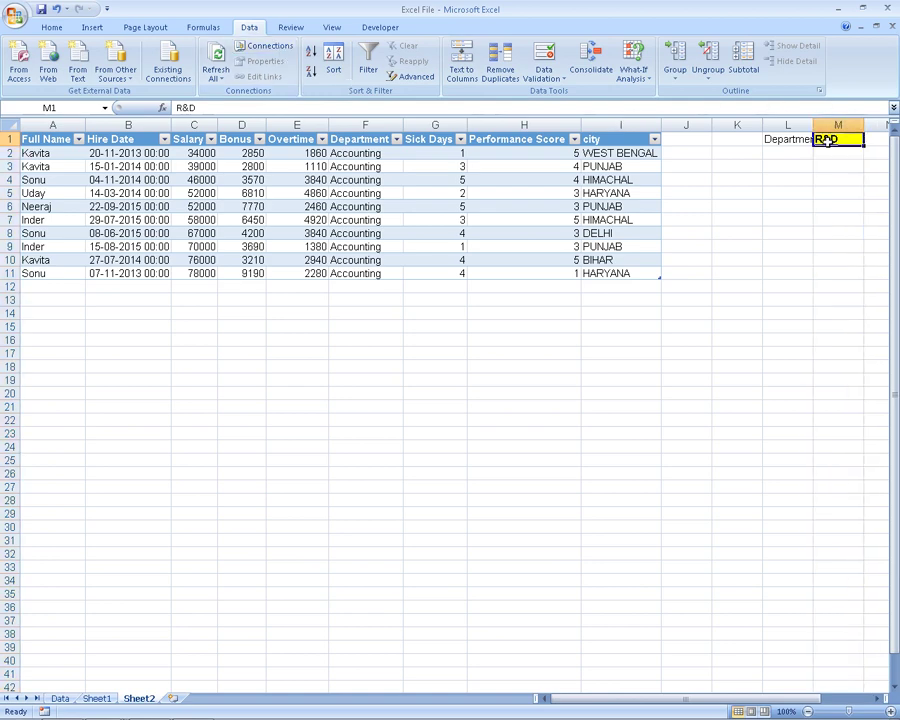
{"action": "left_click", "coordinate": [266, 46]}
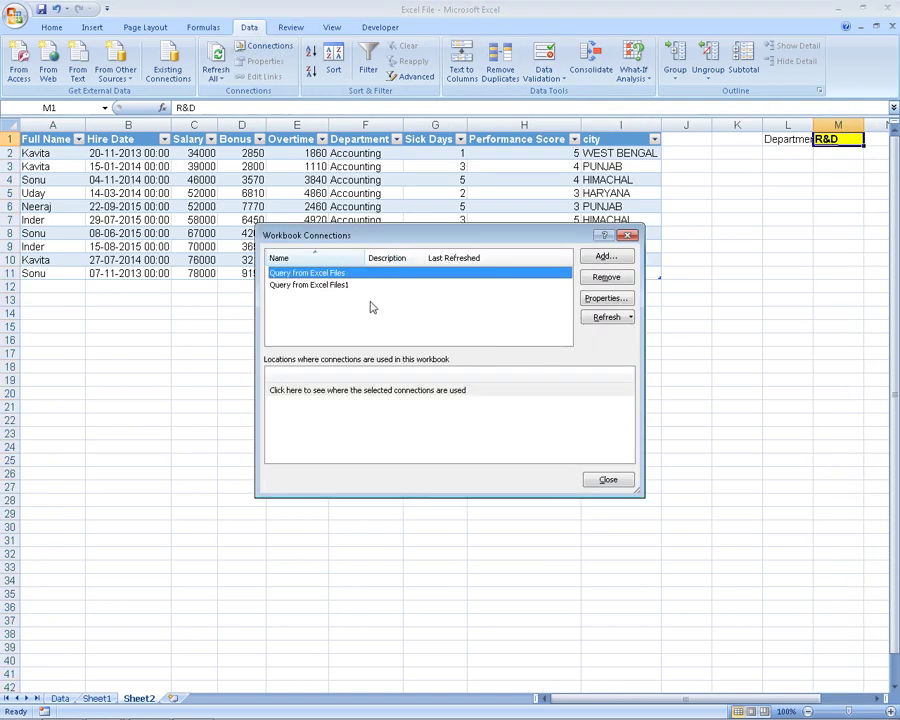
Step: Turn off refresh-on-open for Query from Excel Files1, review its Definition and Authentication, and save
{"action": "left_click", "coordinate": [308, 285]}
{"action": "left_click", "coordinate": [593, 301]}
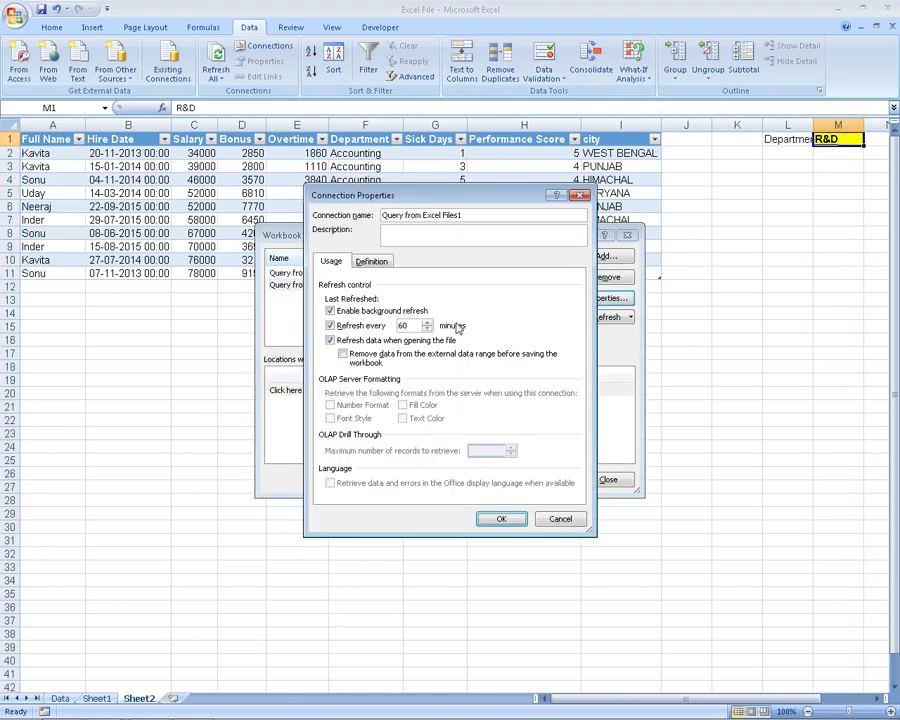
{"action": "left_click", "coordinate": [350, 341]}
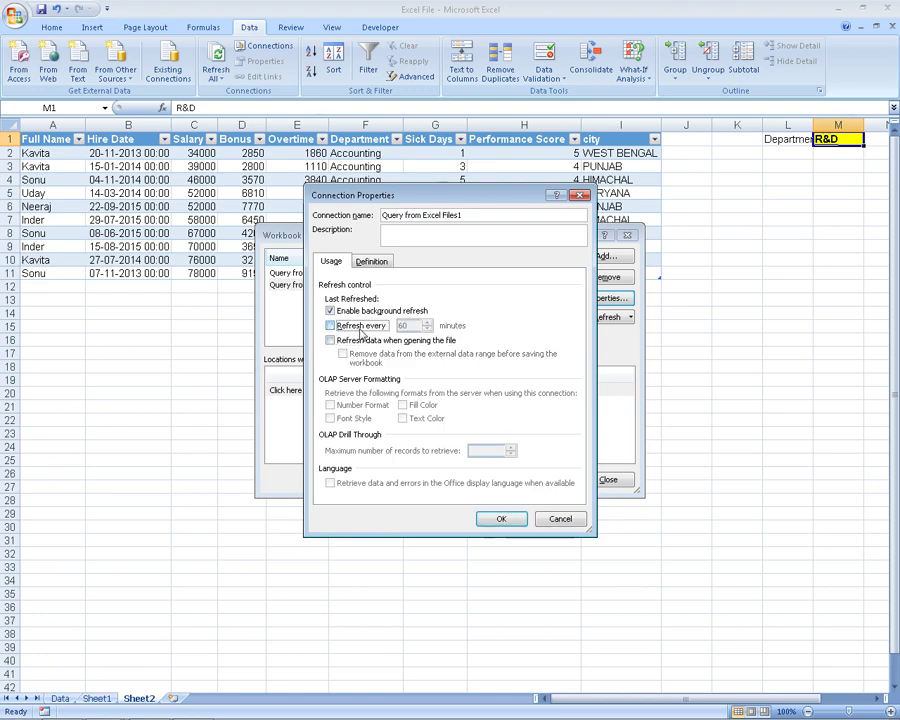
{"action": "left_click", "coordinate": [372, 263]}
{"action": "left_click", "coordinate": [574, 446]}
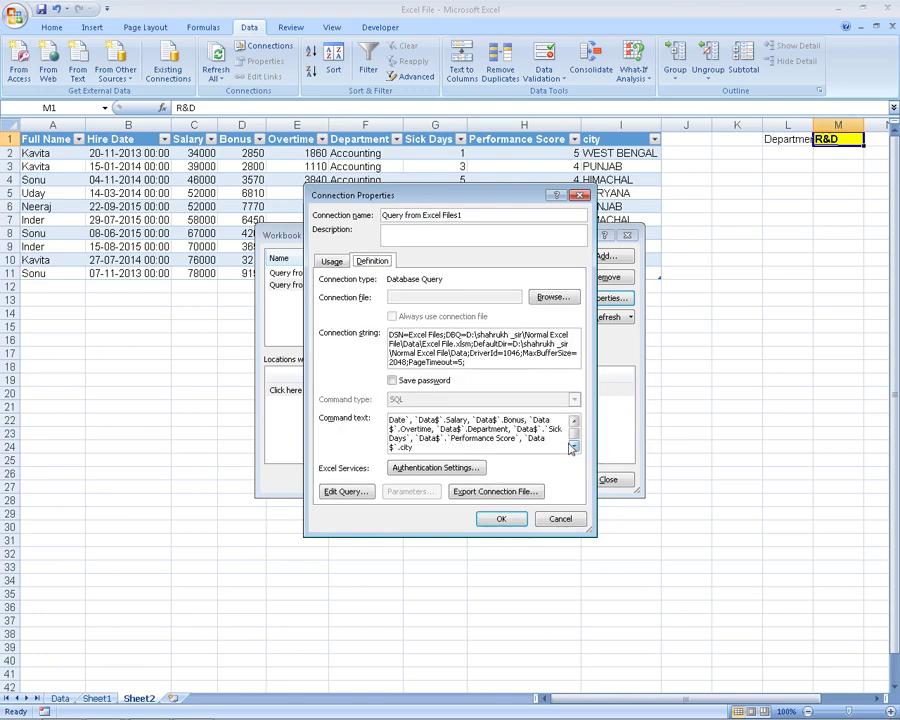
{"action": "left_click", "coordinate": [574, 446]}
{"action": "left_click", "coordinate": [574, 446]}
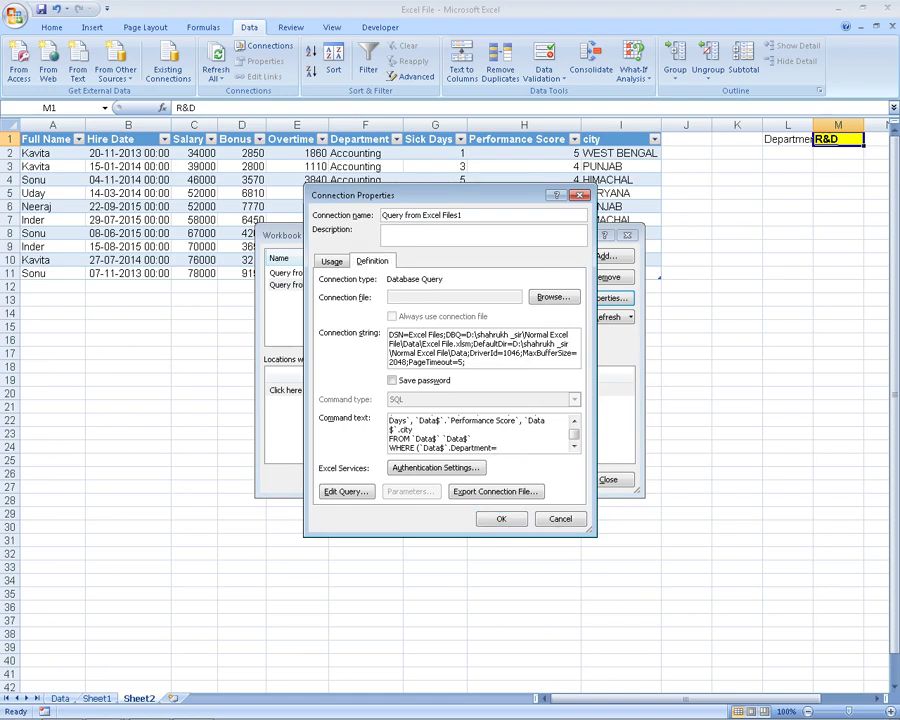
{"action": "left_click", "coordinate": [434, 467]}
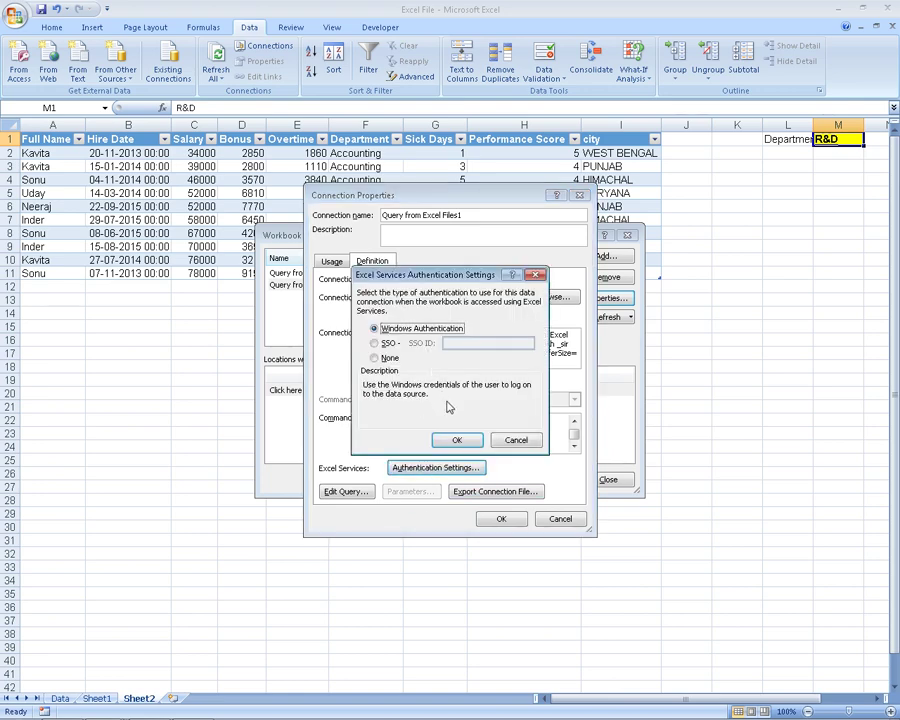
{"action": "left_click", "coordinate": [455, 440]}
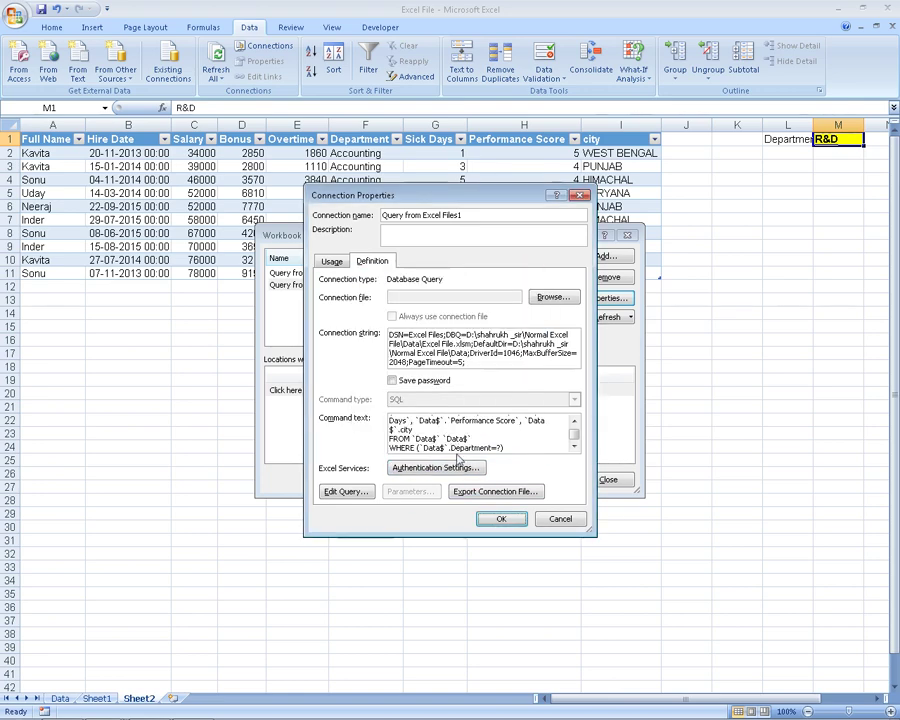
{"action": "left_click", "coordinate": [501, 516]}
{"action": "left_click", "coordinate": [604, 481]}
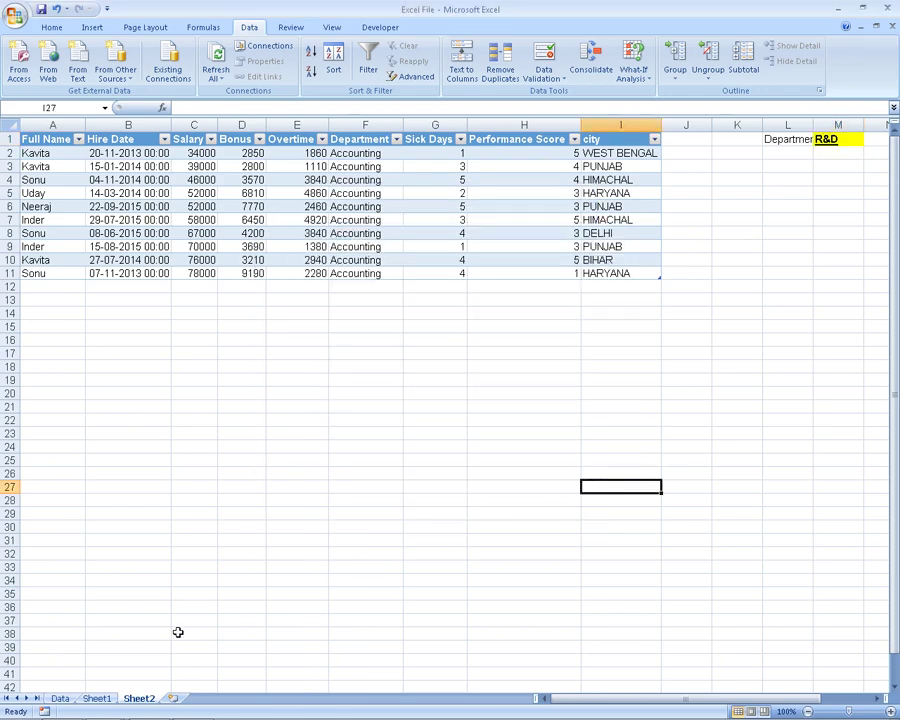
Step: Insert Sheet3 and start a Microsoft Query import from Excel File.xlsm on drive d:
{"action": "left_click", "coordinate": [173, 697]}
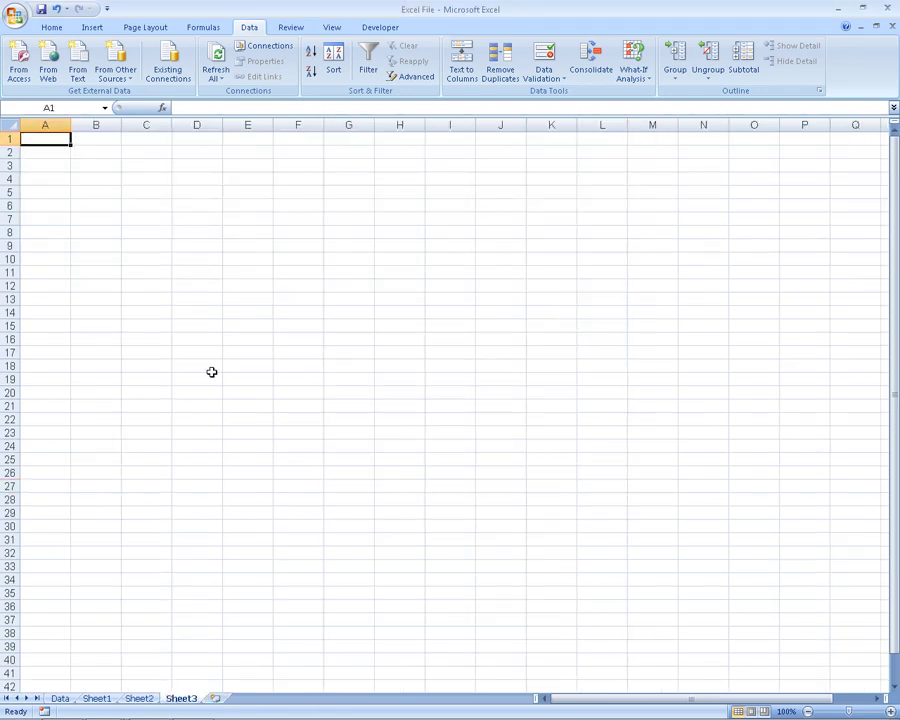
{"action": "left_click", "coordinate": [167, 65]}
{"action": "key", "text": "Escape"}
{"action": "left_click", "coordinate": [116, 65]}
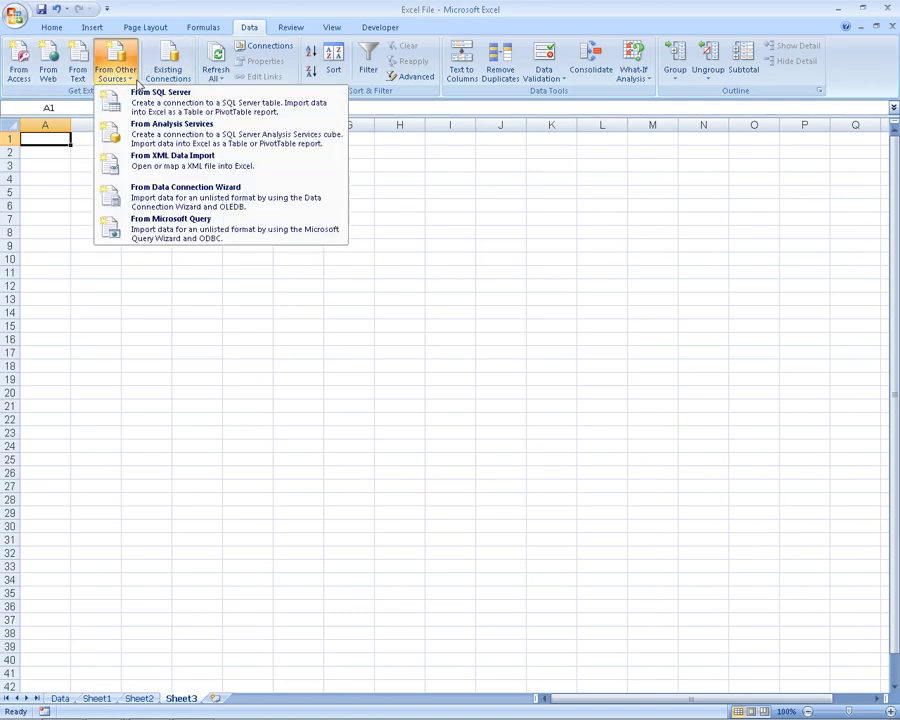
{"action": "left_click", "coordinate": [190, 225]}
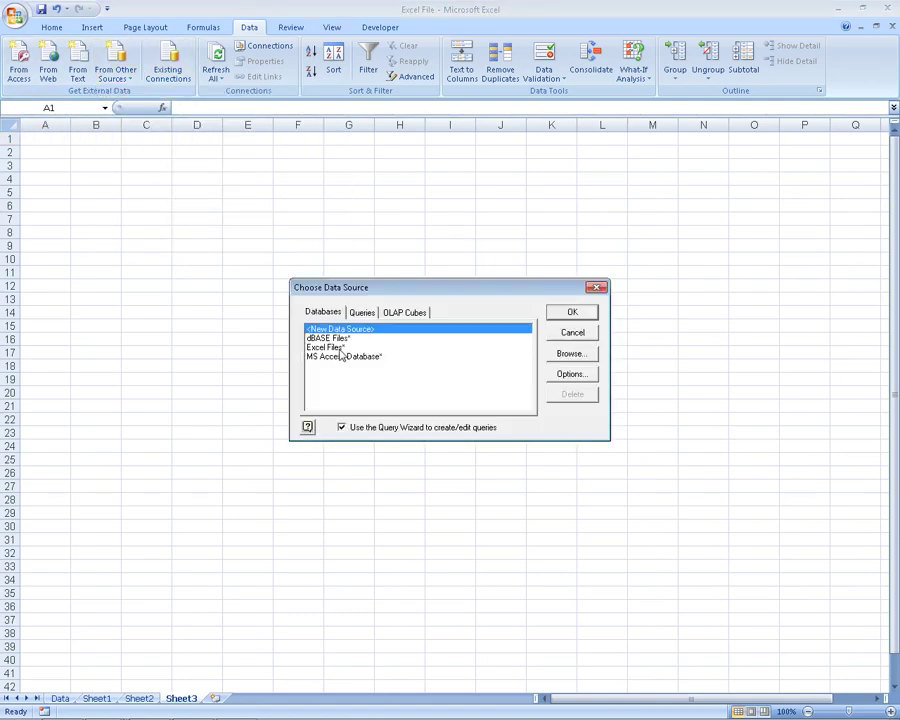
{"action": "double_click", "coordinate": [340, 345]}
{"action": "left_click", "coordinate": [173, 163]}
{"action": "left_click", "coordinate": [165, 182]}
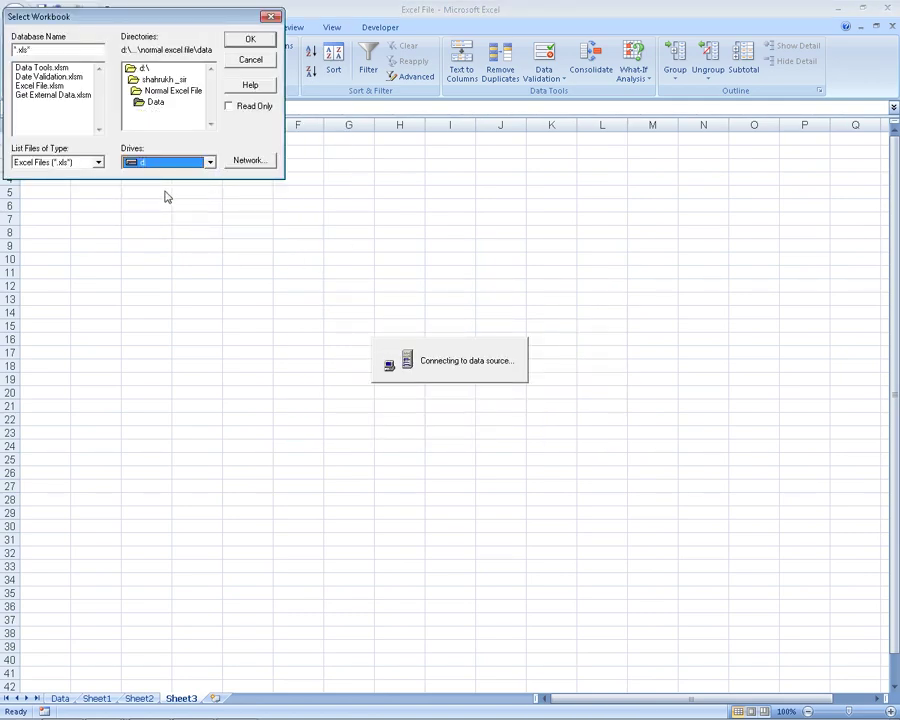
{"action": "left_click", "coordinate": [46, 87]}
{"action": "left_click", "coordinate": [250, 40]}
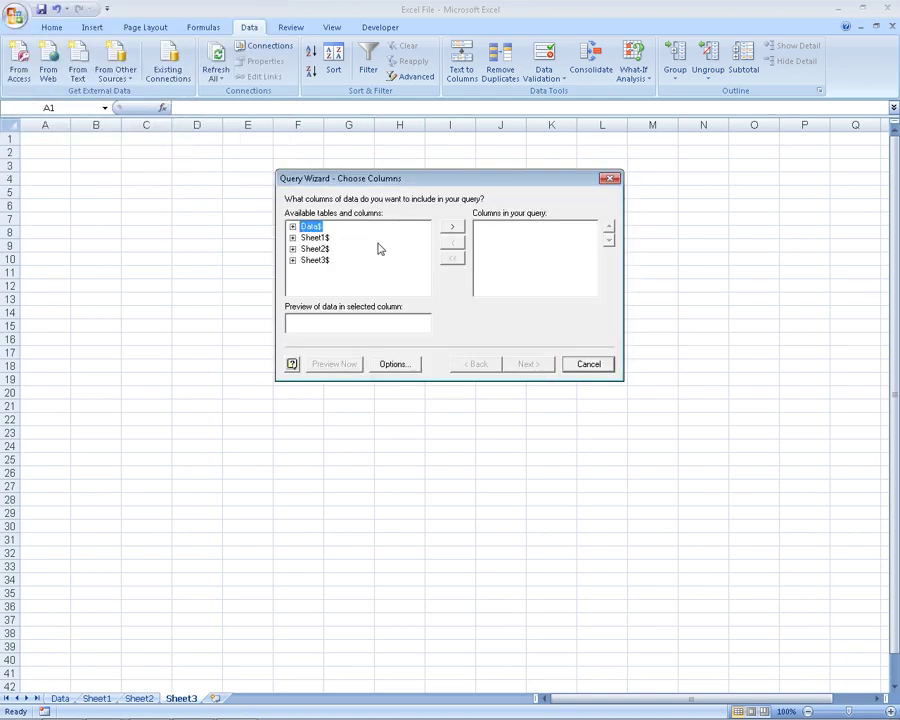
Step: Add the Data$ columns, view them in Microsoft Query, then cancel the import
{"action": "left_click", "coordinate": [452, 227]}
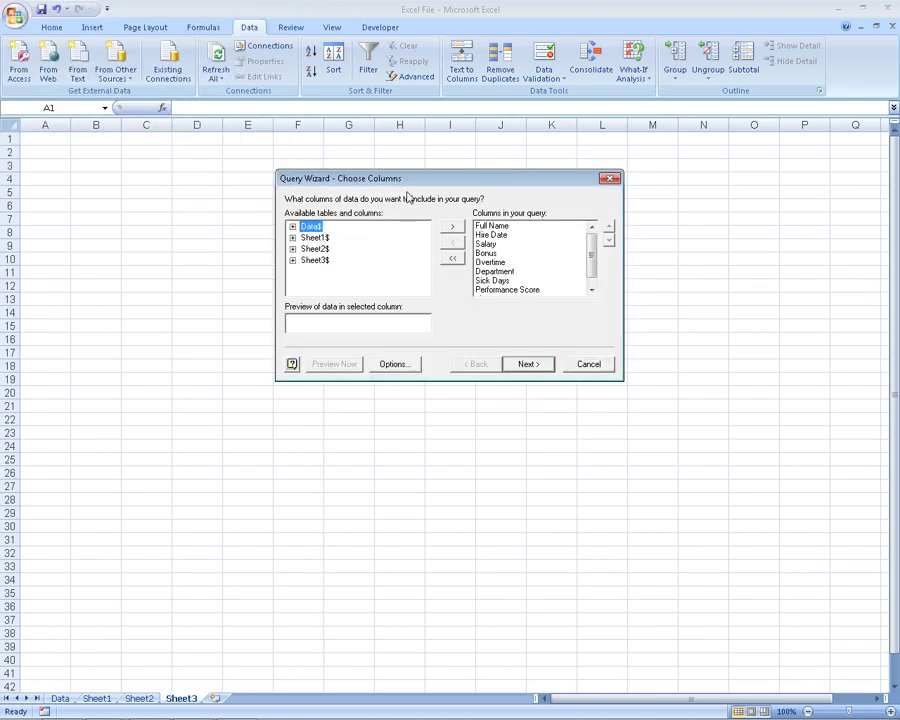
{"action": "left_click", "coordinate": [588, 364]}
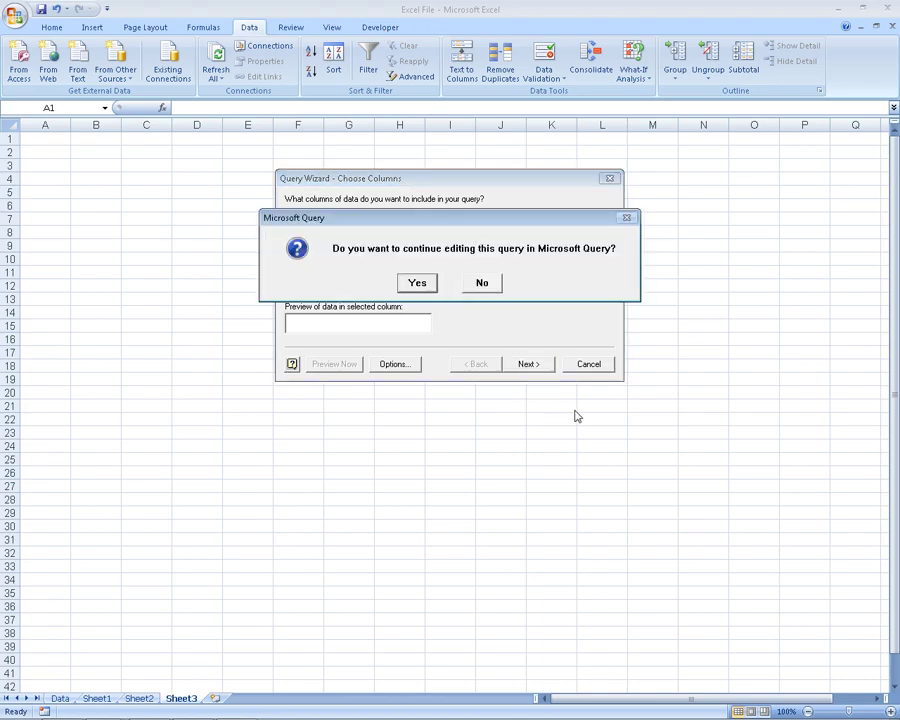
{"action": "left_click", "coordinate": [409, 280]}
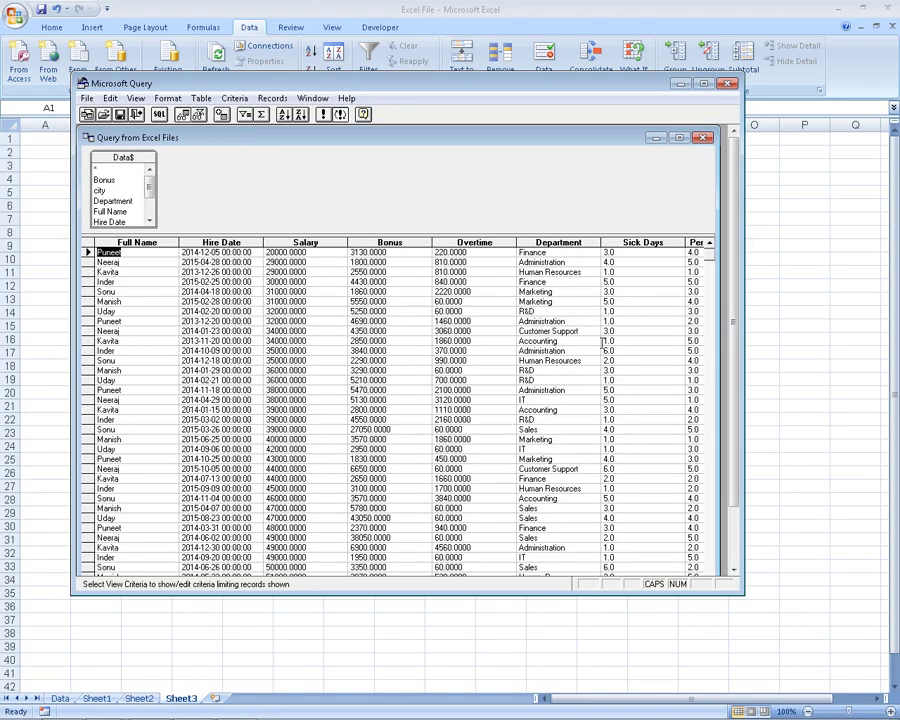
{"action": "left_click", "coordinate": [729, 83]}
{"action": "left_click", "coordinate": [514, 428]}
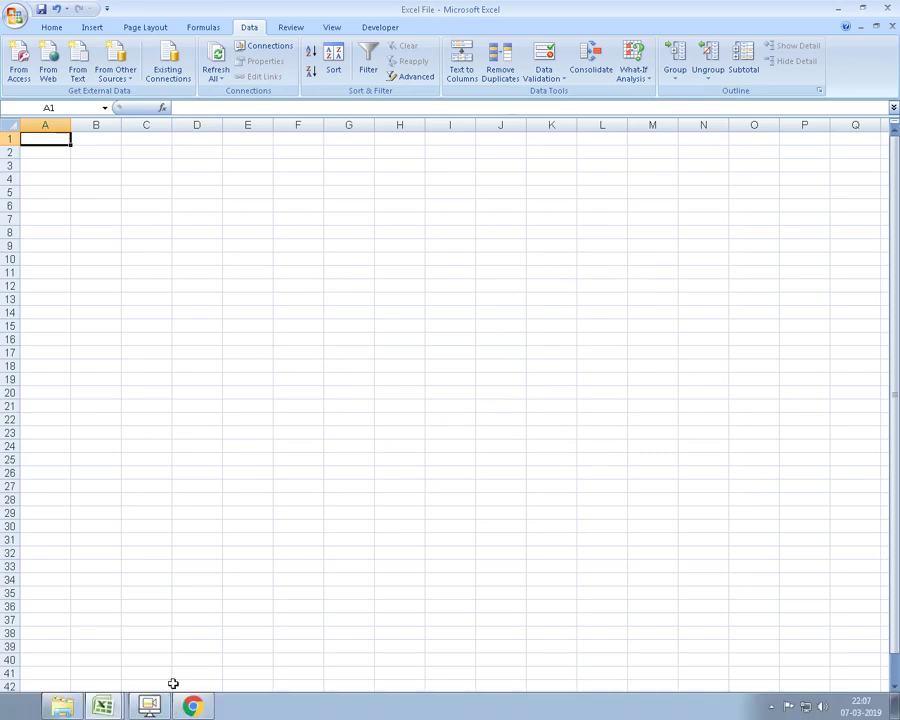
Step: Close Excel File without saving, create a new workbook, and begin a From Microsoft Query import
{"action": "key", "text": "alt+F4"}
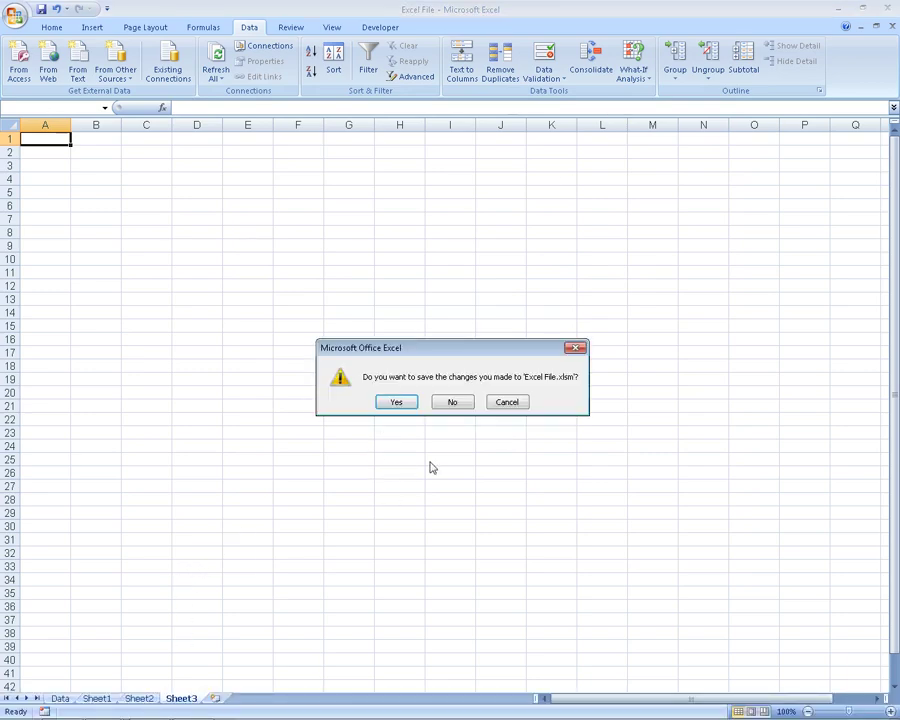
{"action": "left_click", "coordinate": [452, 401]}
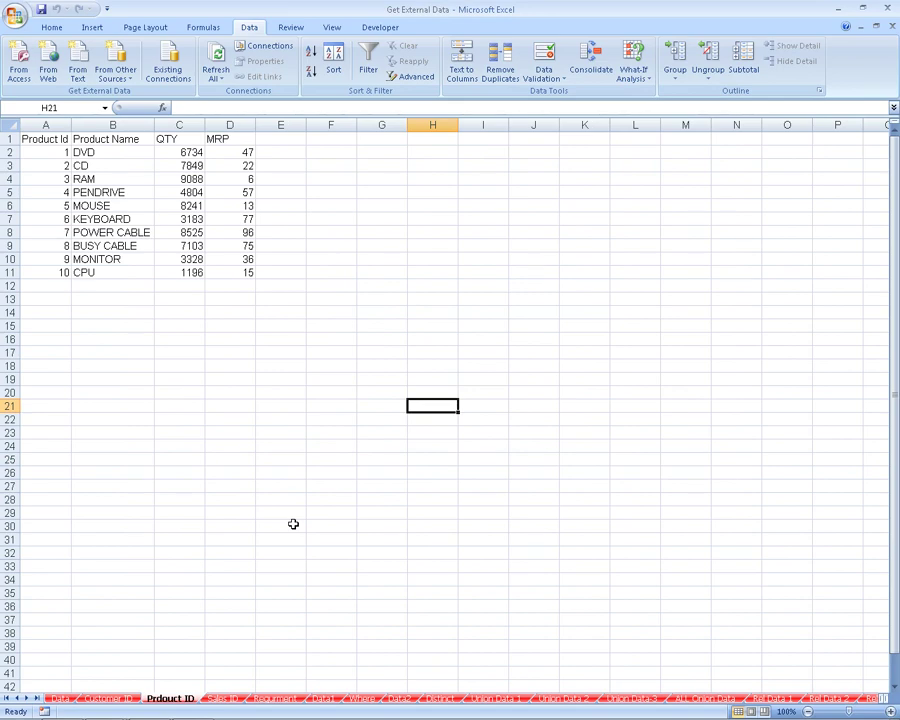
{"action": "key", "text": "ctrl+n"}
{"action": "left_click", "coordinate": [114, 70]}
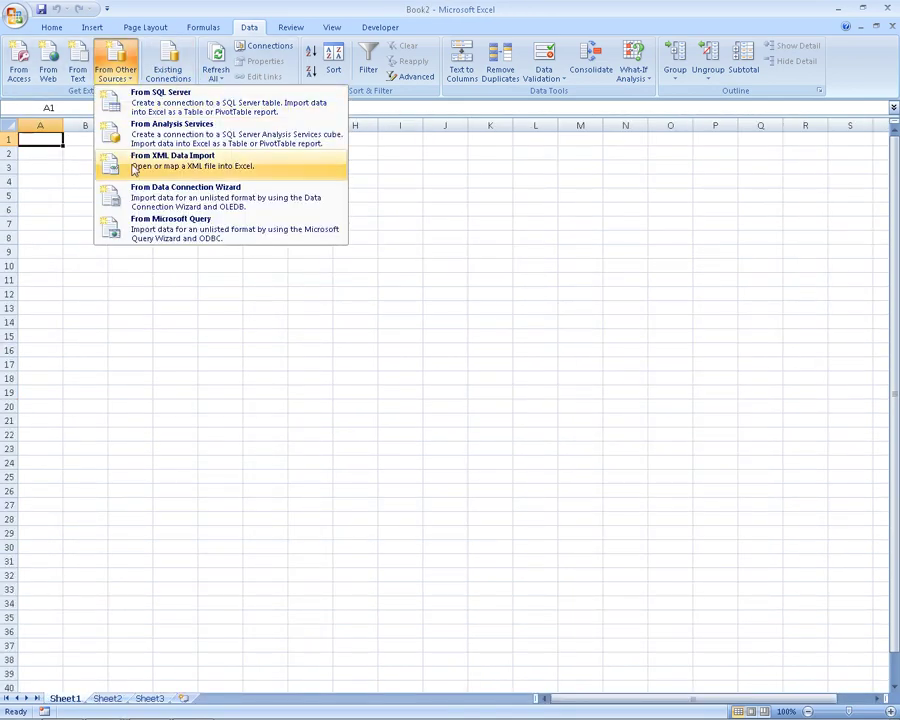
{"action": "left_click", "coordinate": [142, 218]}
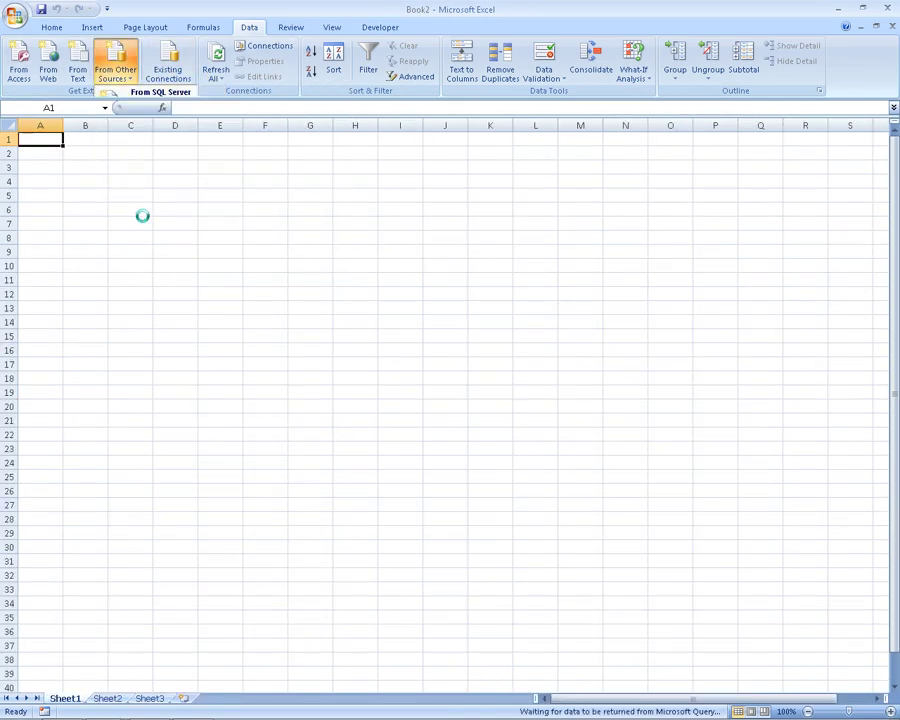
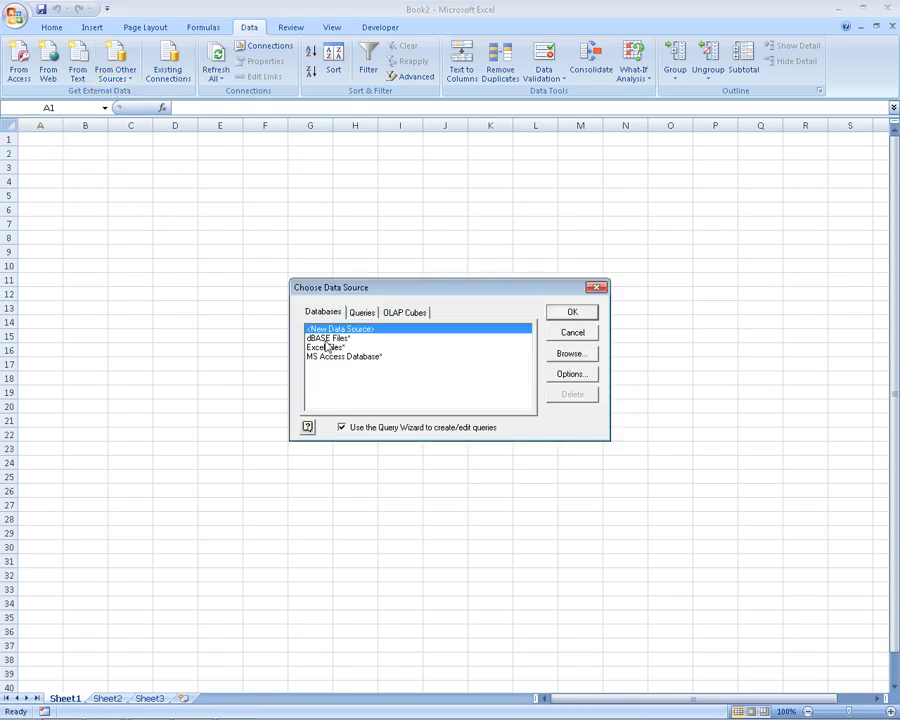
Step: Choose Excel Files as the query source and pick Excel File.xlsm on drive d:
{"action": "left_click", "coordinate": [316, 347]}
{"action": "left_click", "coordinate": [586, 314]}
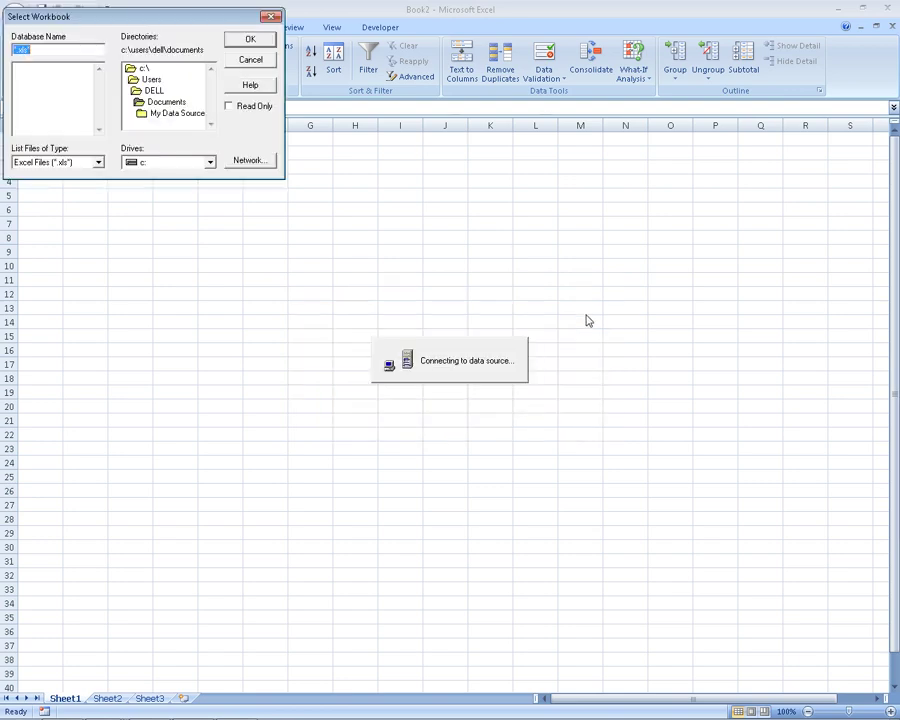
{"action": "left_click", "coordinate": [150, 162]}
{"action": "left_click", "coordinate": [142, 187]}
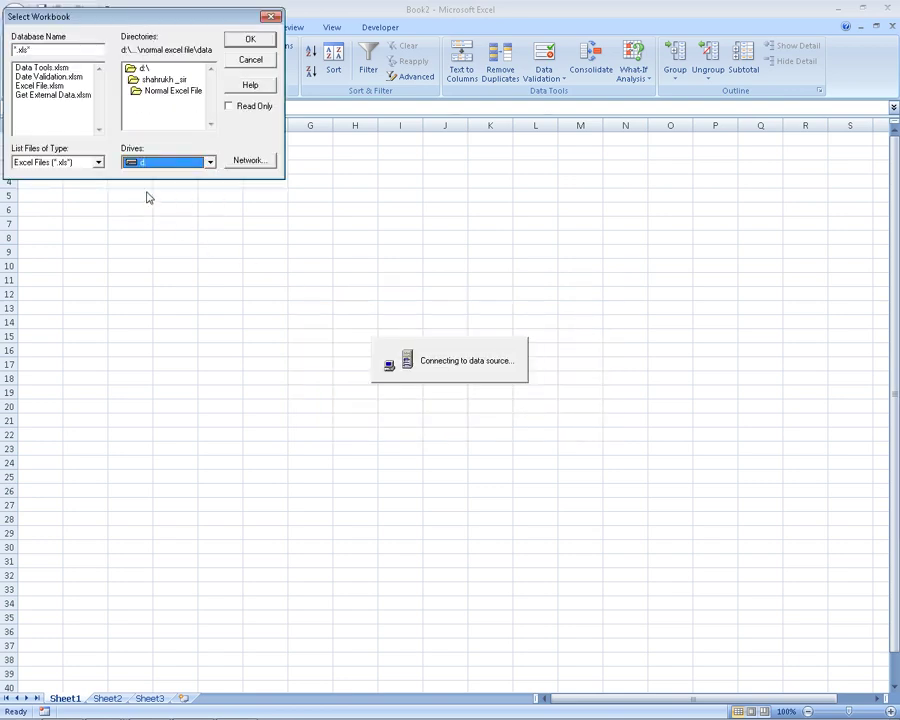
{"action": "left_click", "coordinate": [45, 86]}
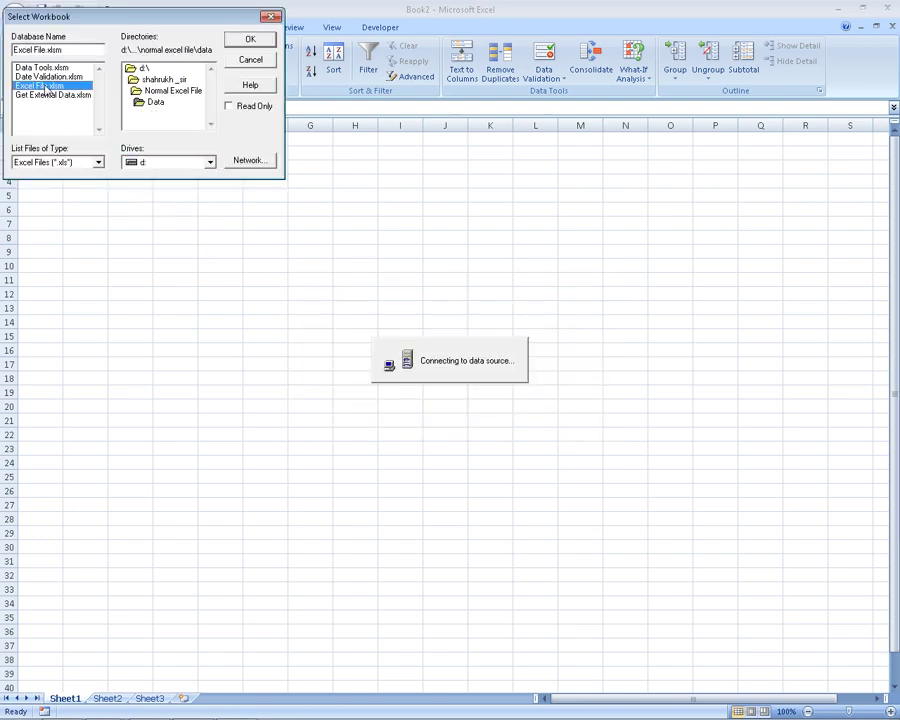
{"action": "left_click", "coordinate": [246, 38]}
Step: Add all Data$ columns, filter Department equals Accounting, and finish the Query Wizard
{"action": "left_click", "coordinate": [446, 228]}
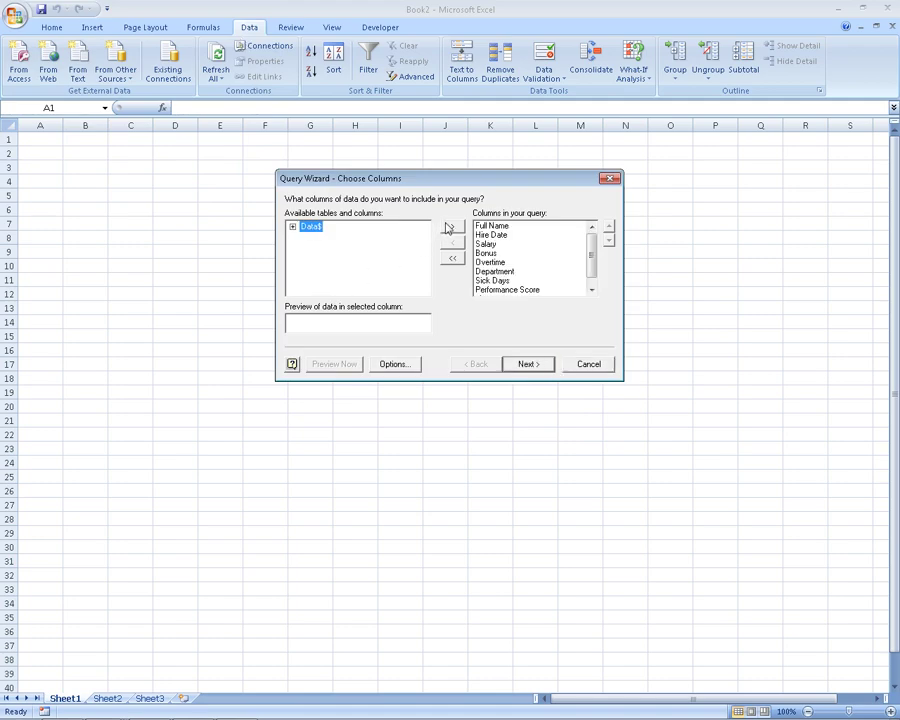
{"action": "left_click", "coordinate": [526, 364]}
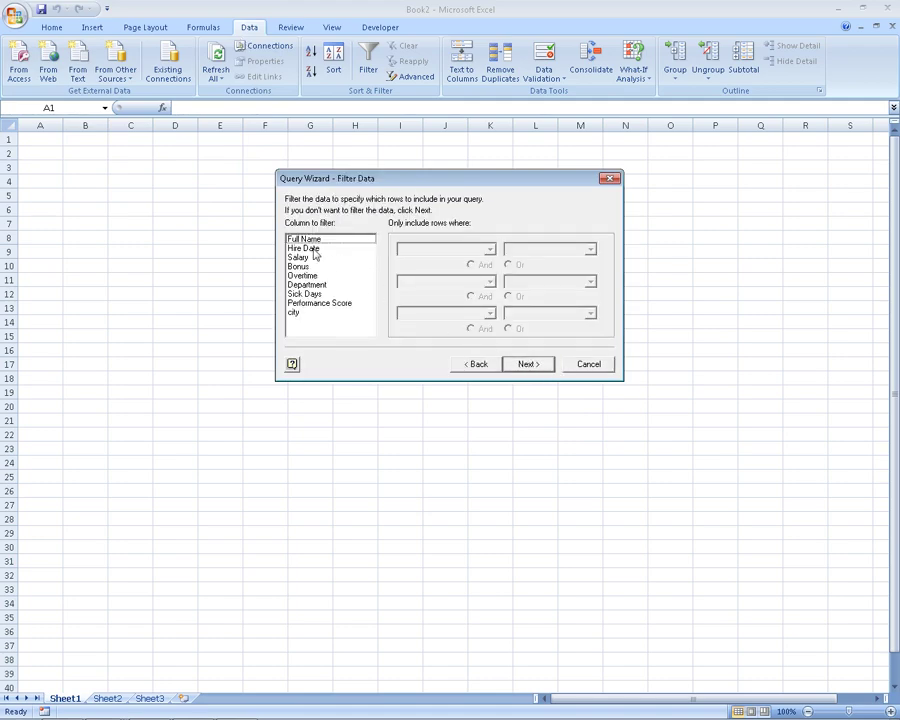
{"action": "left_click", "coordinate": [304, 285]}
{"action": "left_click", "coordinate": [428, 249]}
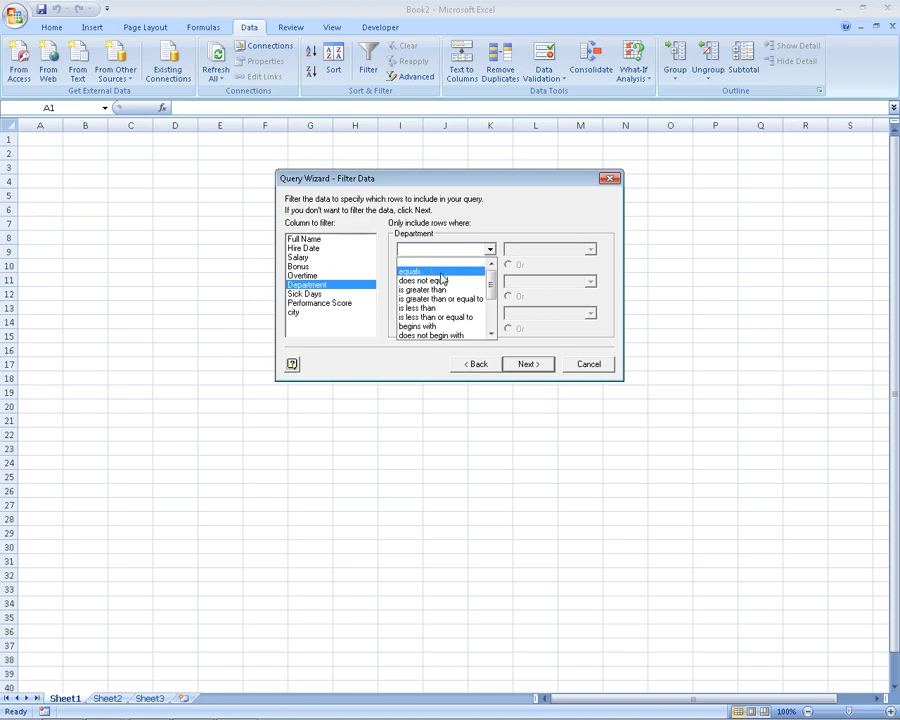
{"action": "left_click", "coordinate": [438, 268]}
{"action": "left_click", "coordinate": [550, 249]}
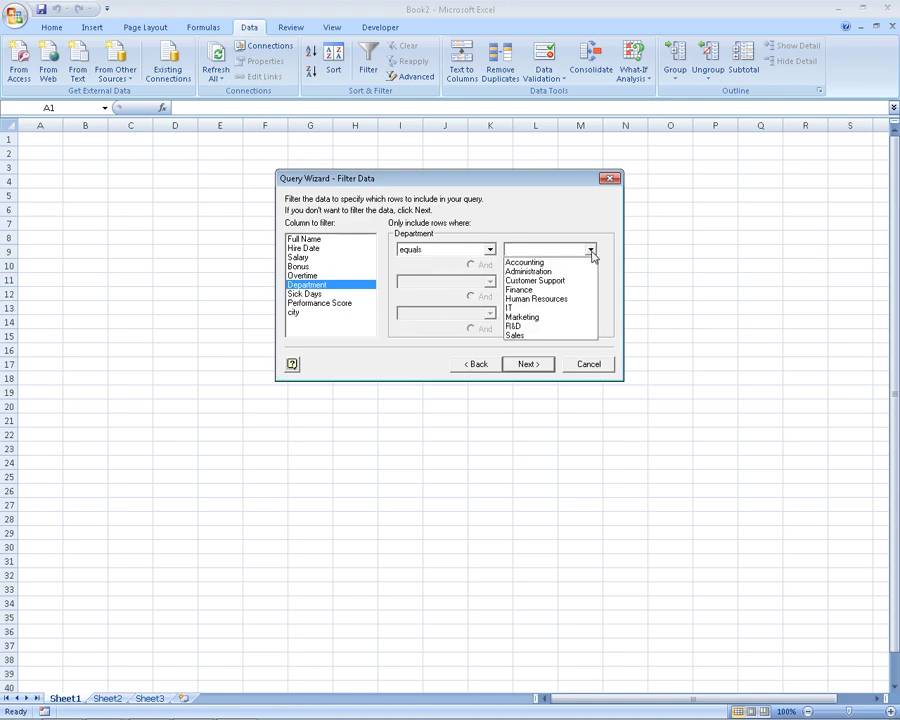
{"action": "left_click", "coordinate": [560, 261]}
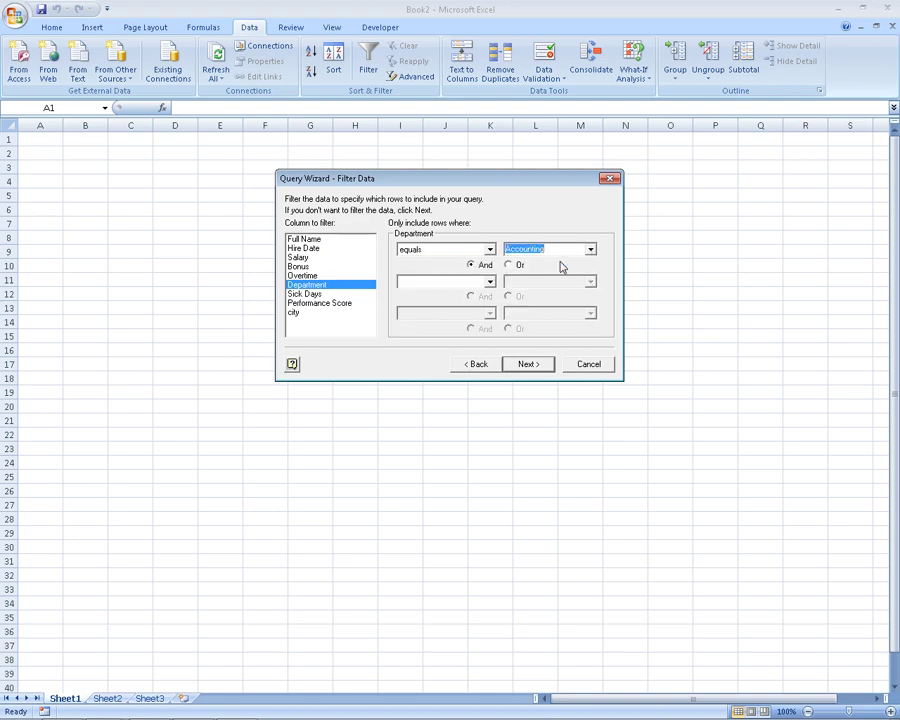
{"action": "left_click", "coordinate": [517, 364]}
{"action": "left_click", "coordinate": [521, 364]}
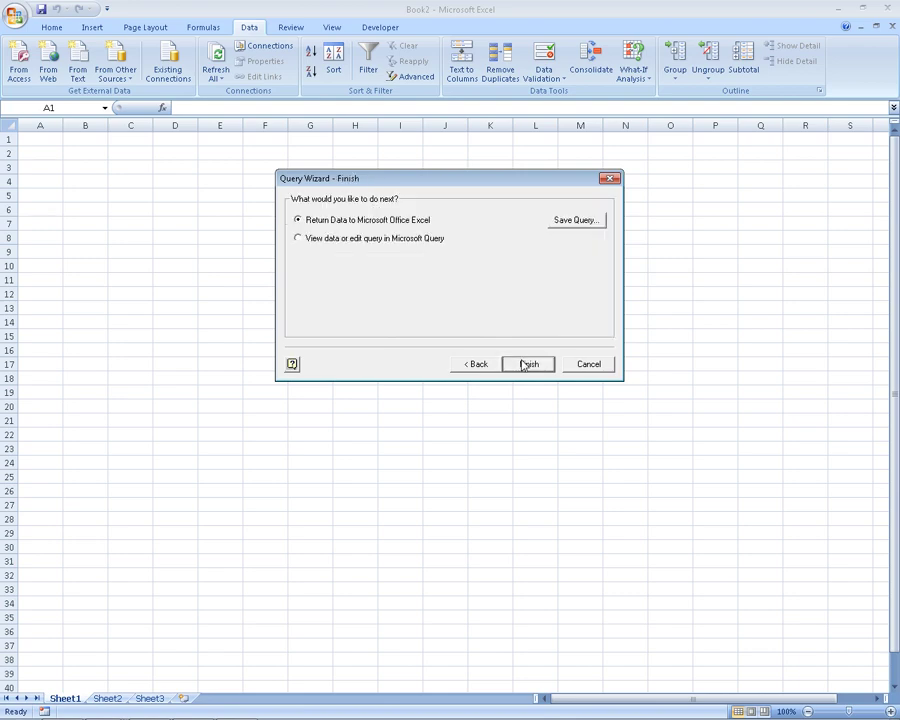
{"action": "left_click", "coordinate": [522, 364]}
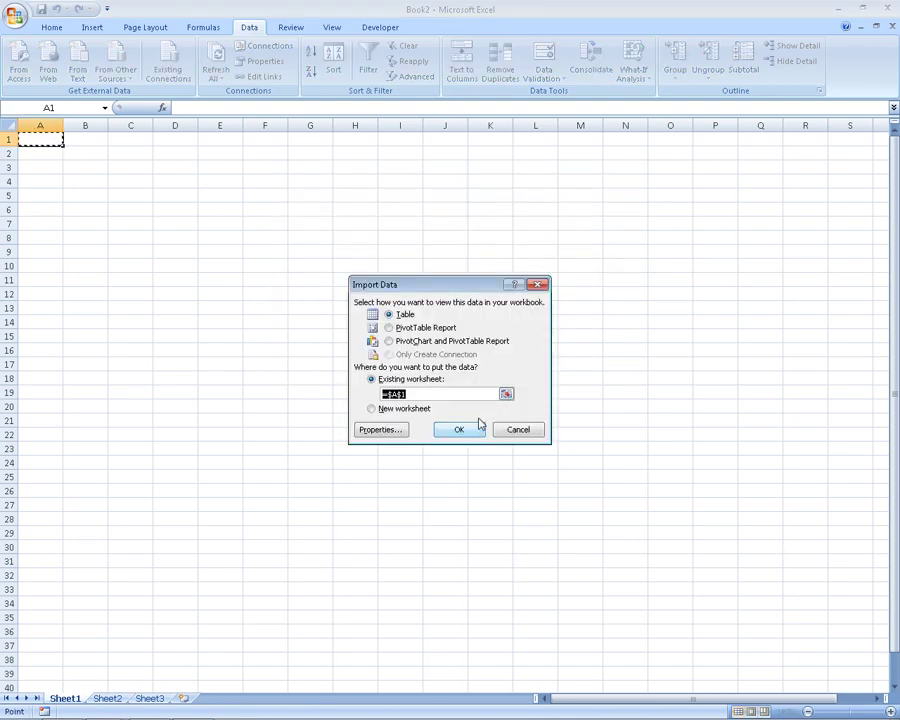
Step: Import the Accounting rows as a table at A1 and review the external data range properties
{"action": "left_click", "coordinate": [460, 430]}
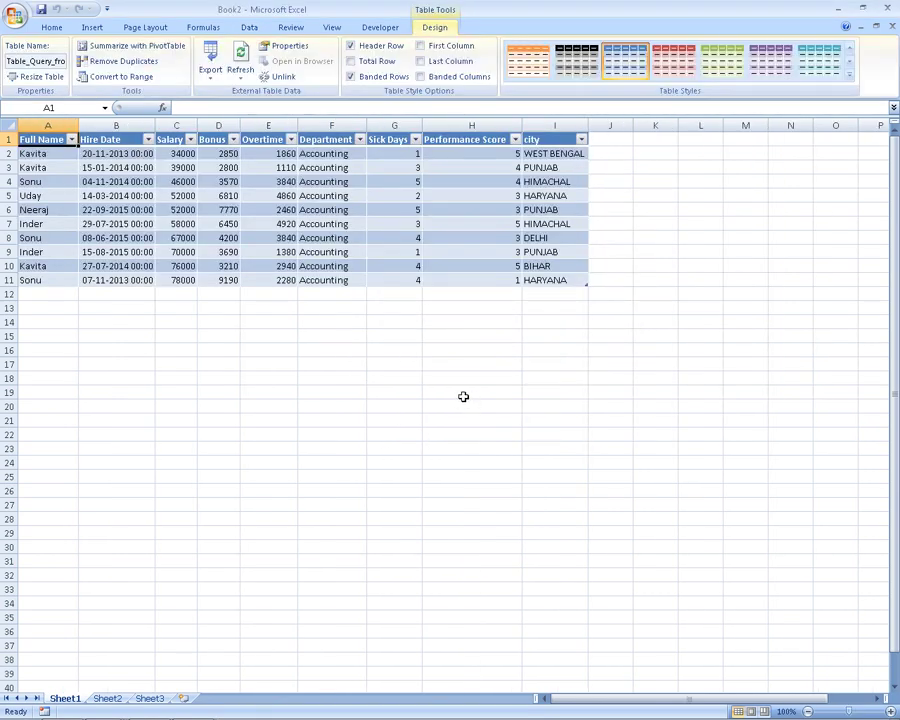
{"action": "left_click", "coordinate": [289, 47]}
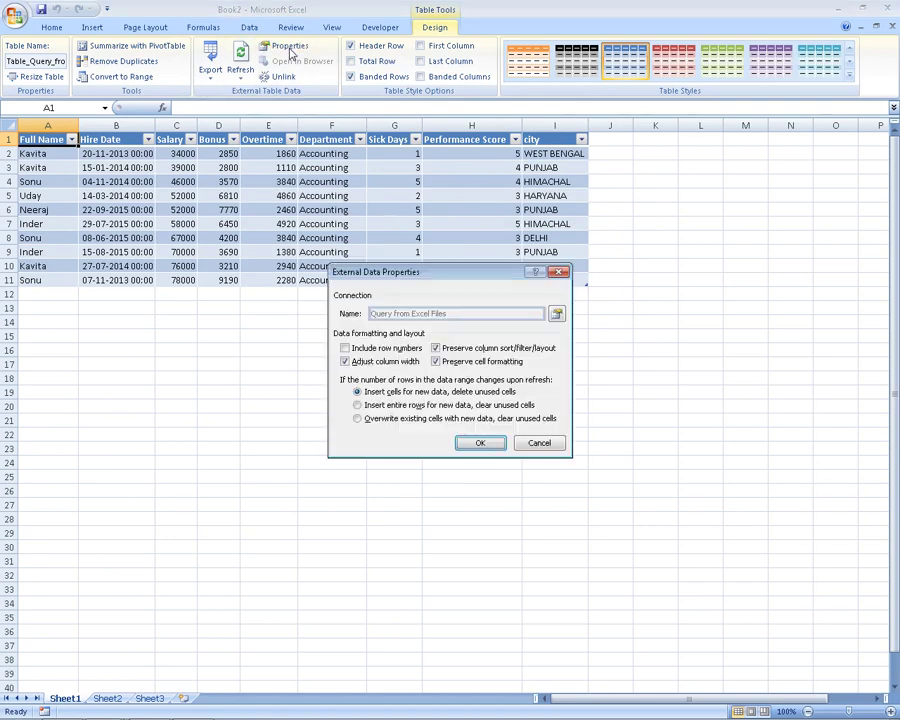
{"action": "left_click", "coordinate": [470, 445]}
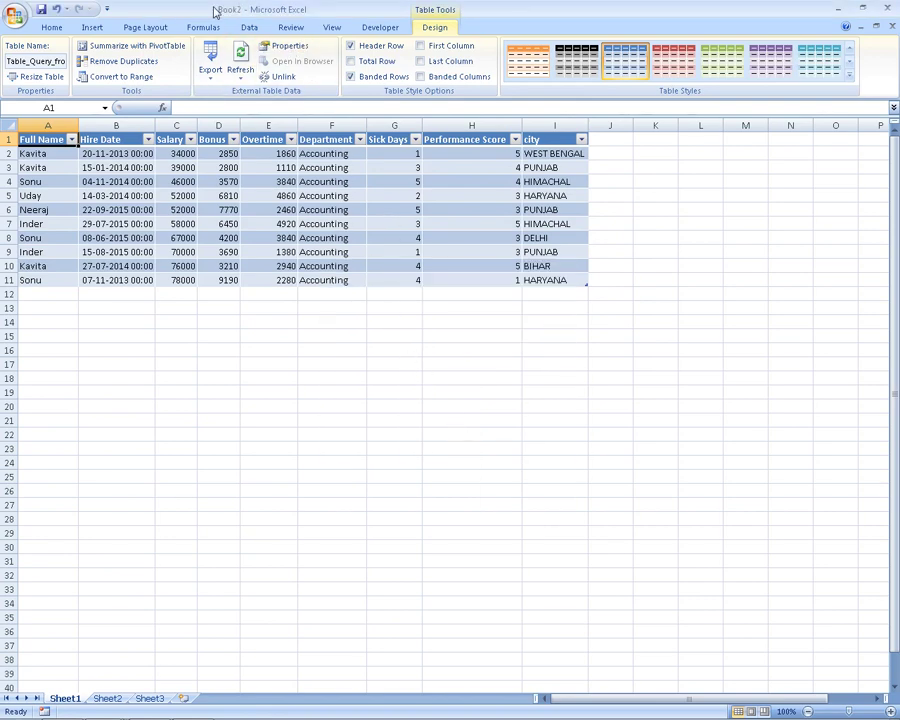
{"action": "left_click", "coordinate": [248, 27]}
{"action": "left_click", "coordinate": [263, 64]}
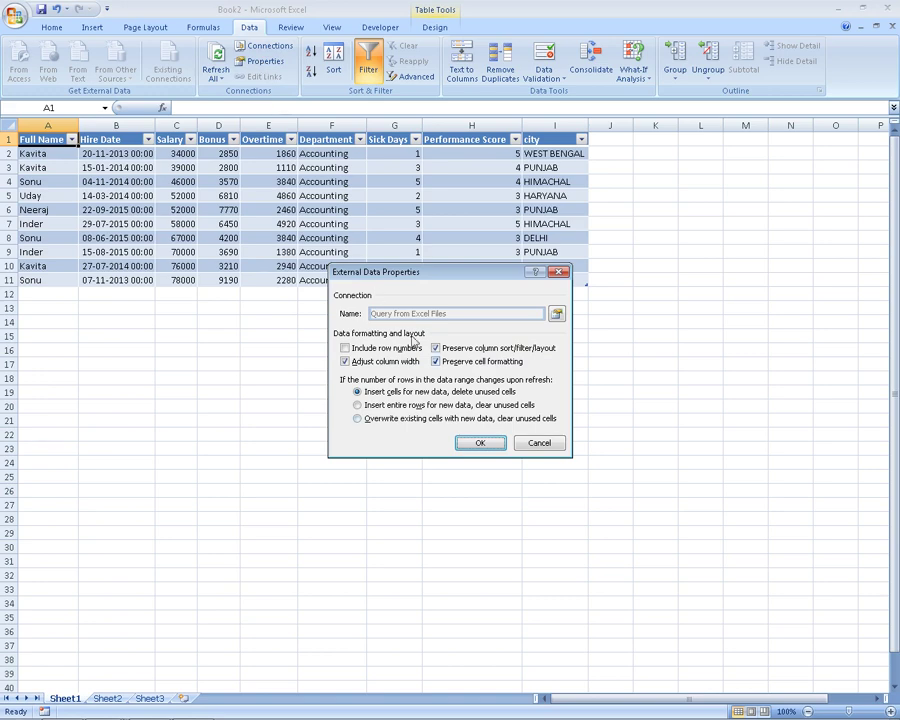
{"action": "left_click", "coordinate": [478, 443]}
Step: Show the Query from Excel Files connection's Definition and scroll its command text
{"action": "left_click", "coordinate": [265, 46]}
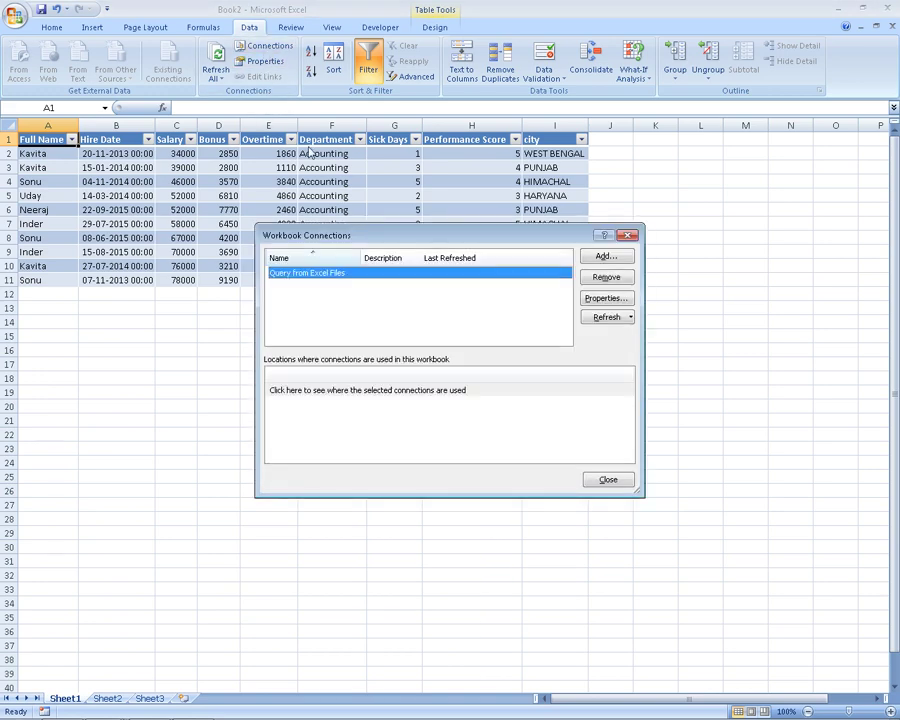
{"action": "left_click", "coordinate": [600, 298]}
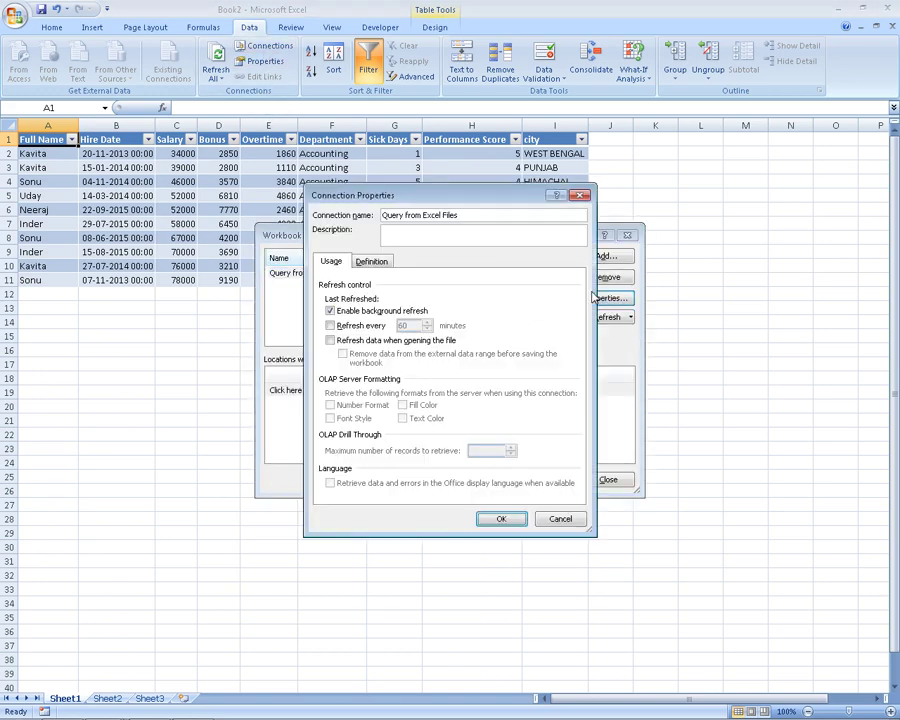
{"action": "left_click", "coordinate": [362, 262]}
{"action": "left_click", "coordinate": [575, 448]}
{"action": "left_click", "coordinate": [575, 448]}
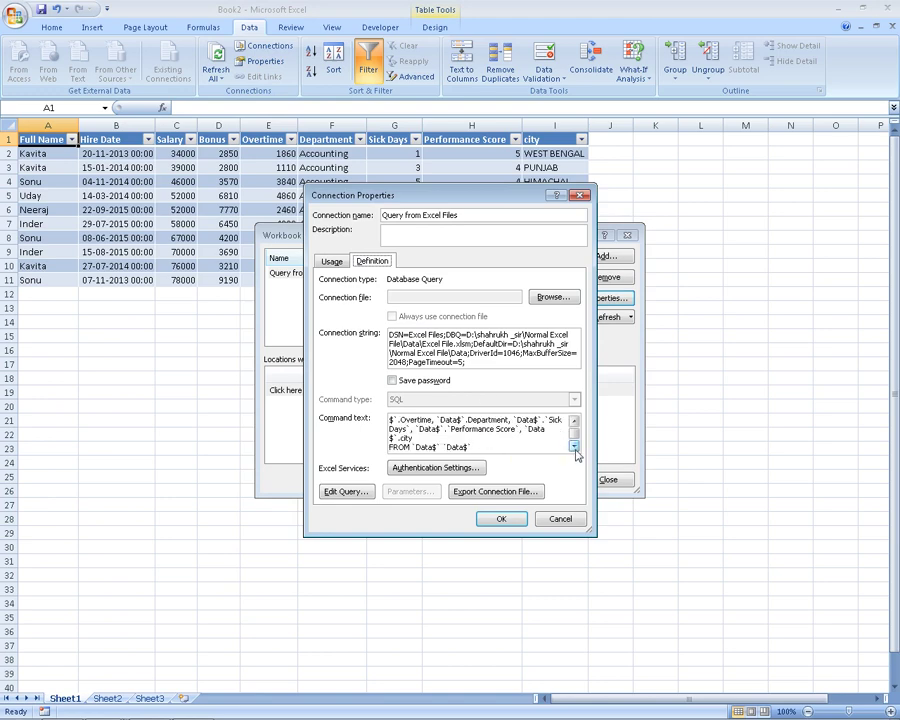
{"action": "left_click", "coordinate": [575, 448]}
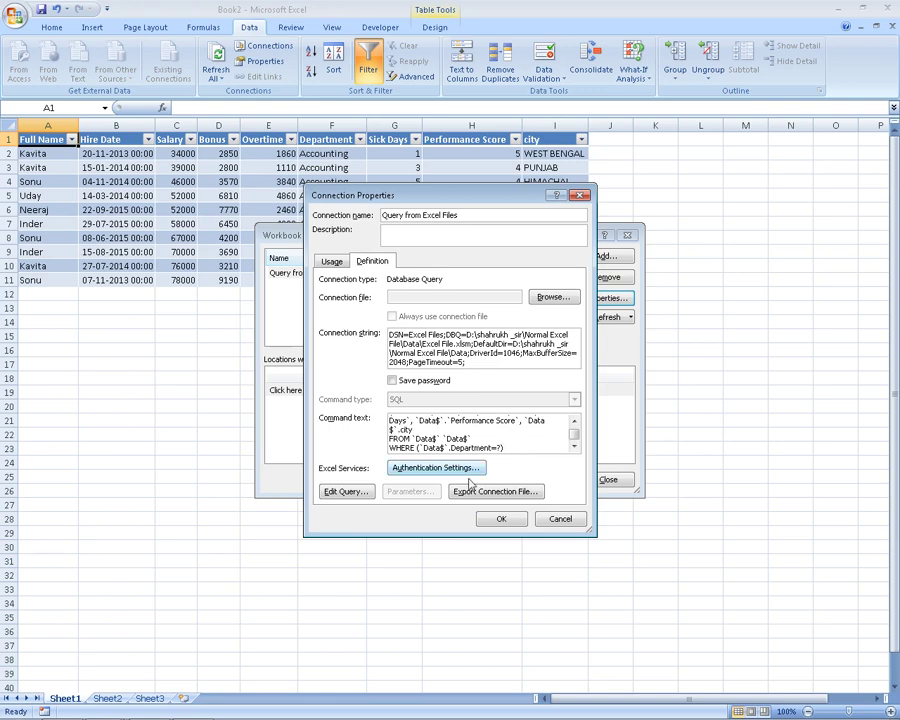
Step: Link the Department parameter to cell M1 for future refreshes, then close Workbook Connections
{"action": "left_click", "coordinate": [501, 518]}
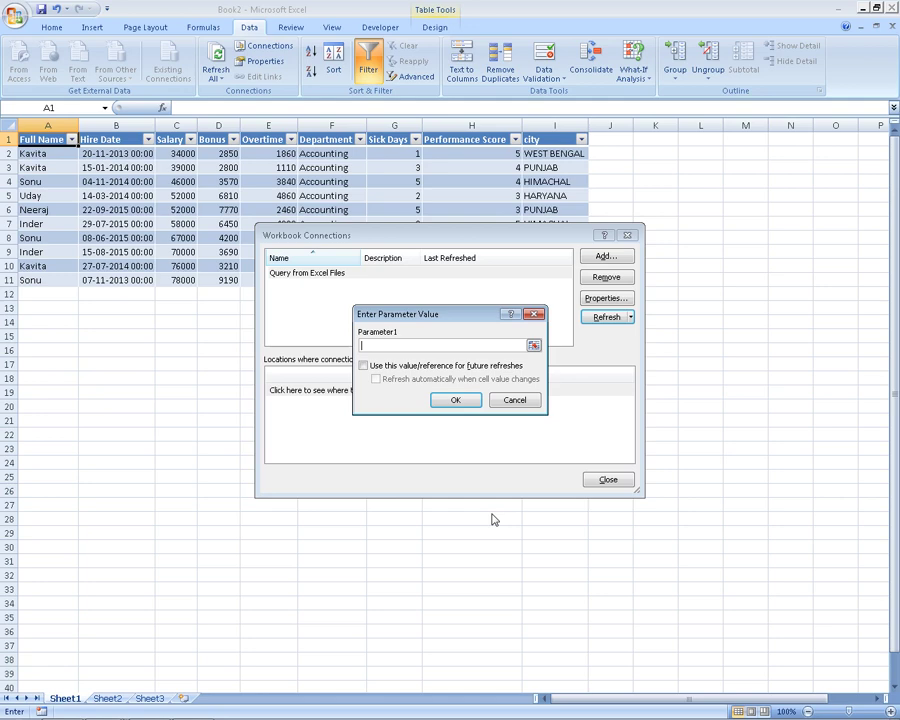
{"action": "left_click", "coordinate": [533, 346]}
{"action": "left_click", "coordinate": [742, 140]}
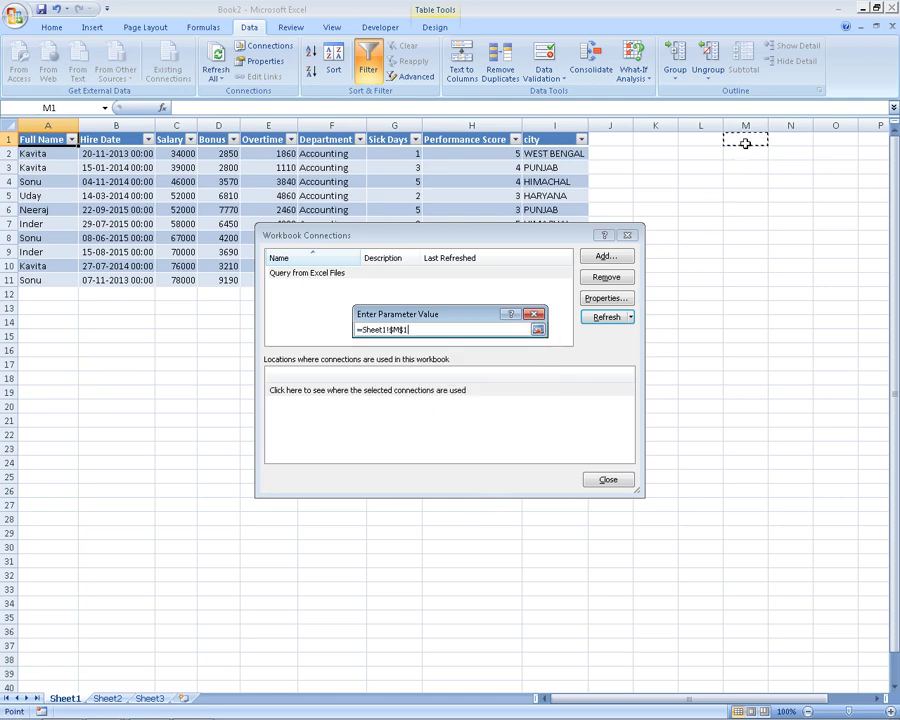
{"action": "left_click", "coordinate": [537, 330]}
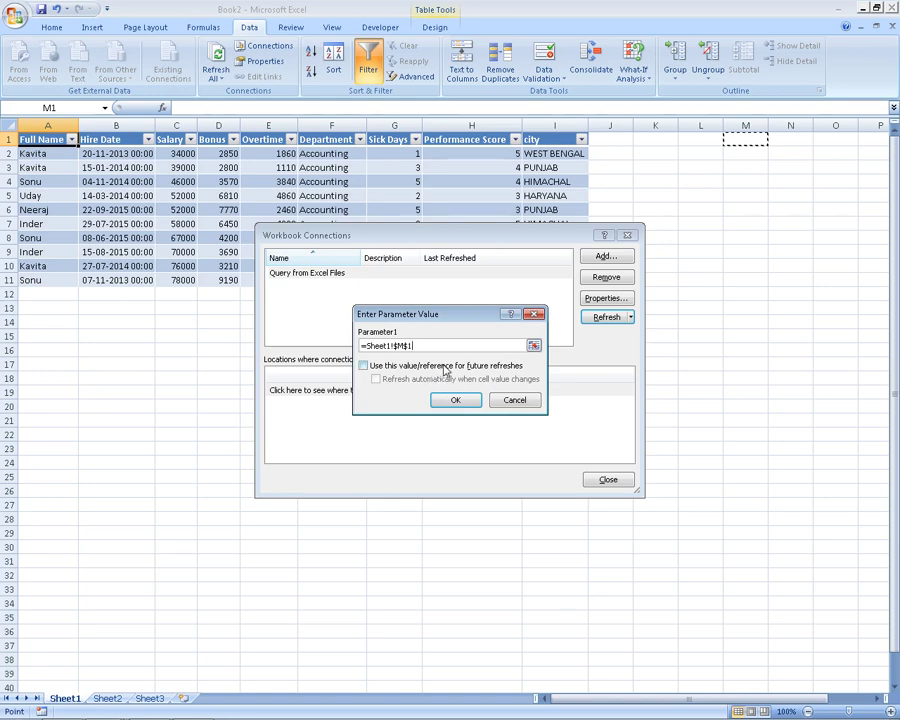
{"action": "left_click", "coordinate": [443, 368]}
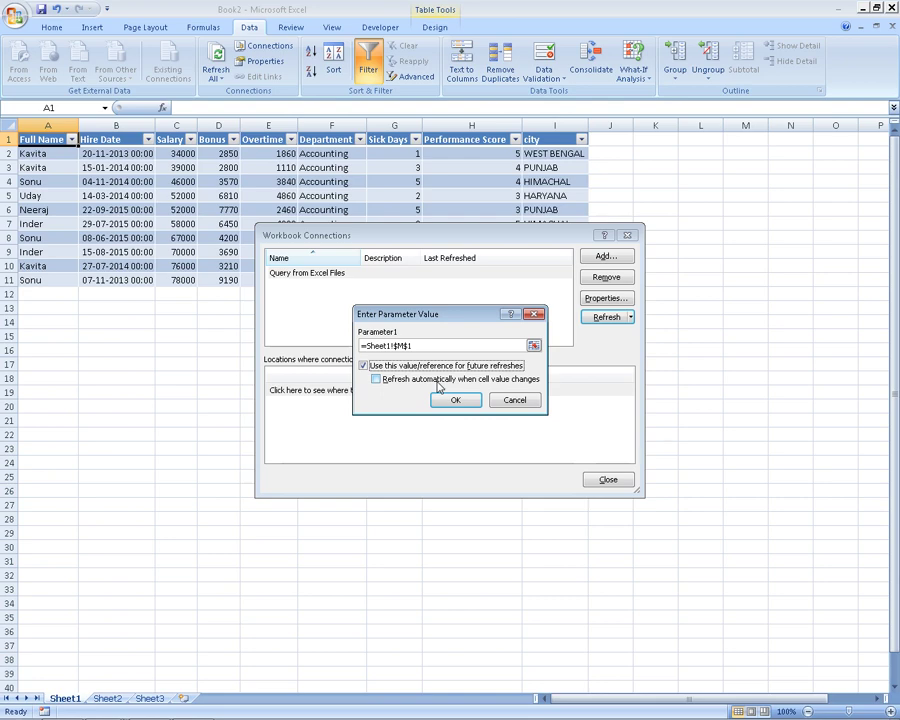
{"action": "left_click", "coordinate": [441, 403]}
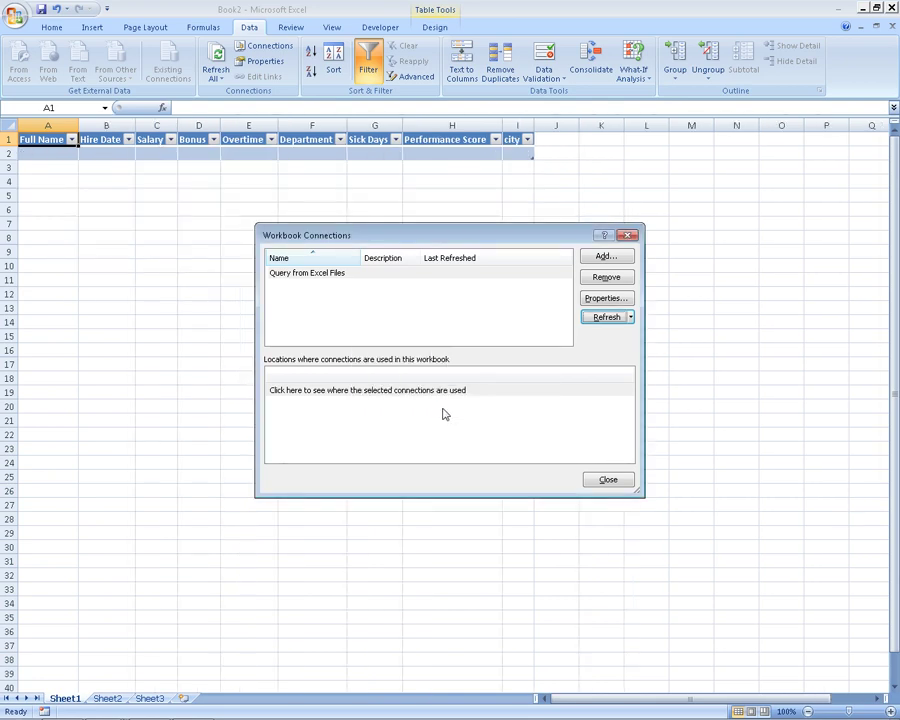
{"action": "left_click", "coordinate": [609, 481]}
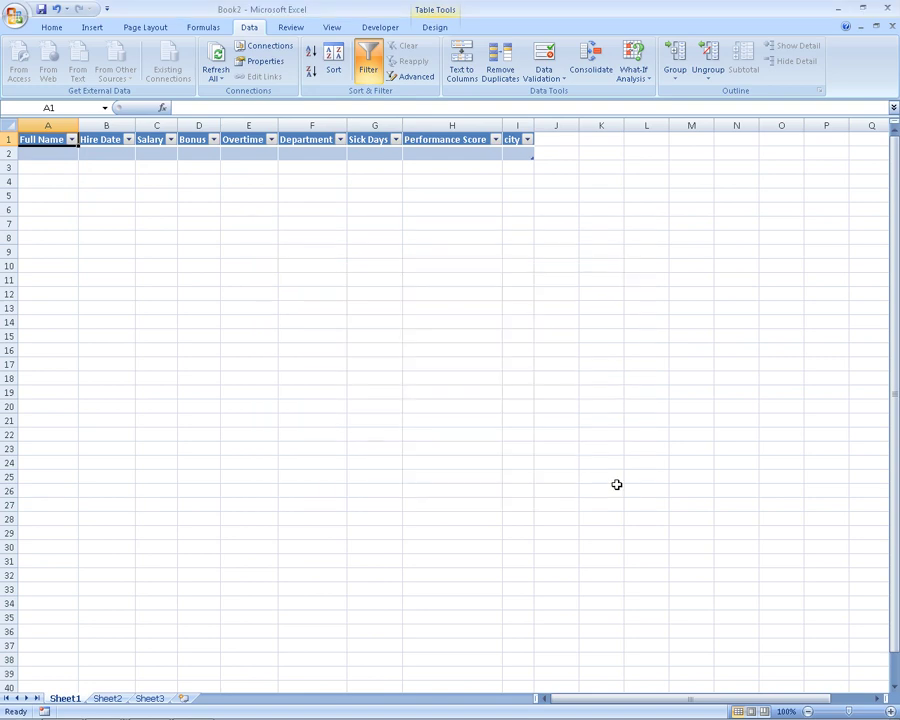
Step: Enter R&D, then Accounting, in cell M1 to reload the table for each department
{"action": "left_click", "coordinate": [702, 139]}
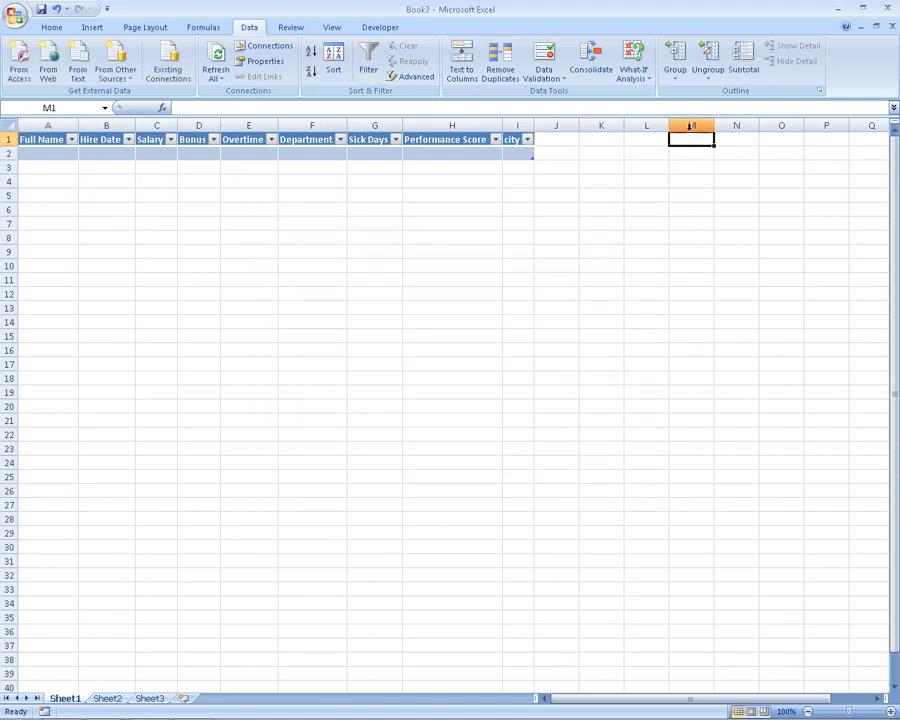
{"action": "type", "text": "r"}
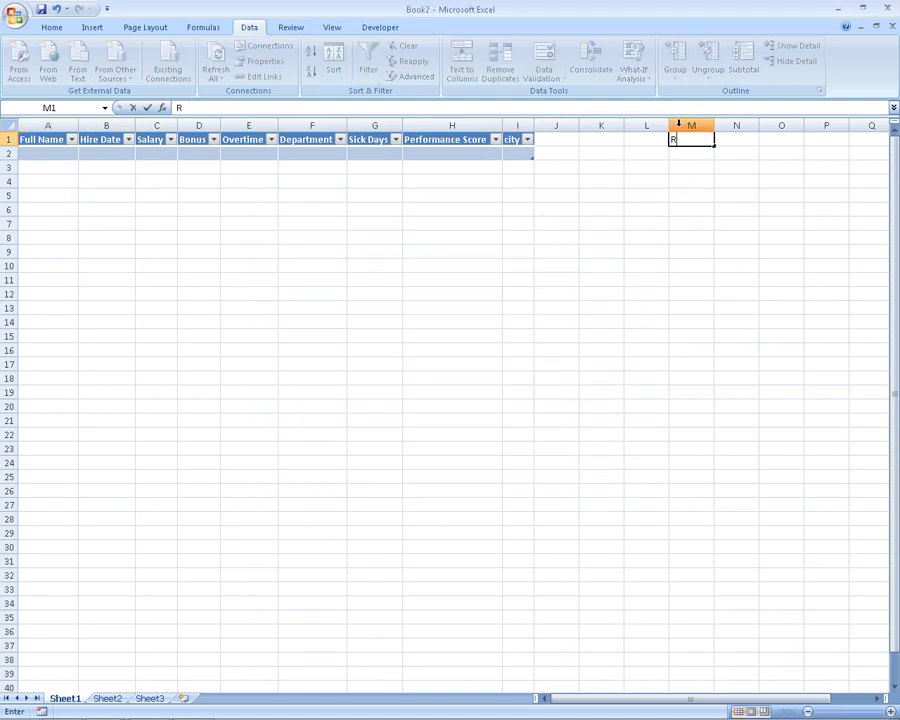
{"action": "type", "text": "&D"}
{"action": "key", "text": "Return"}
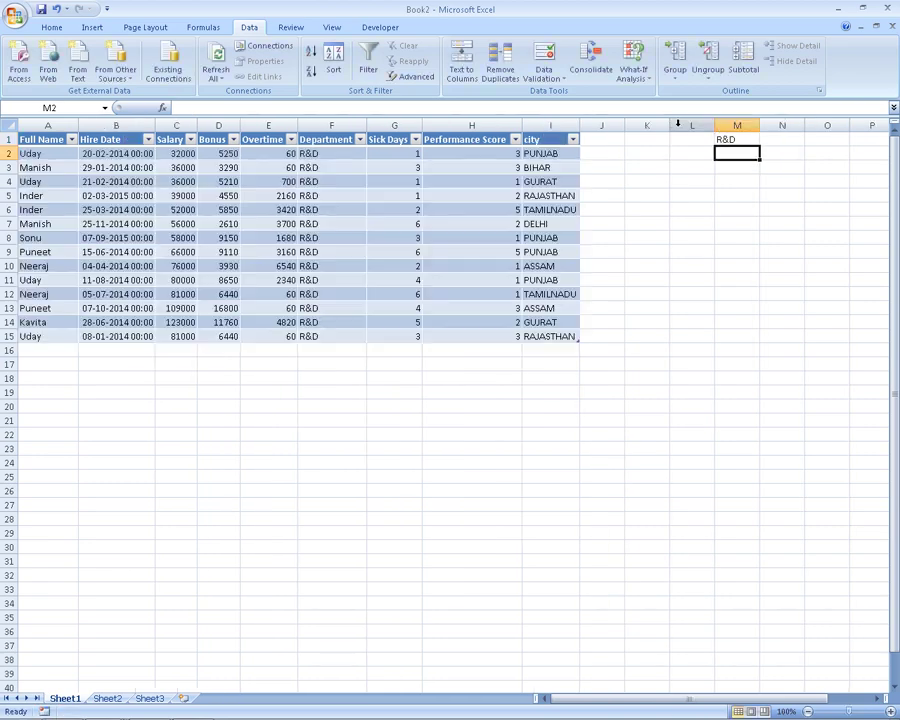
{"action": "key", "text": "Up"}
{"action": "type", "text": "A"}
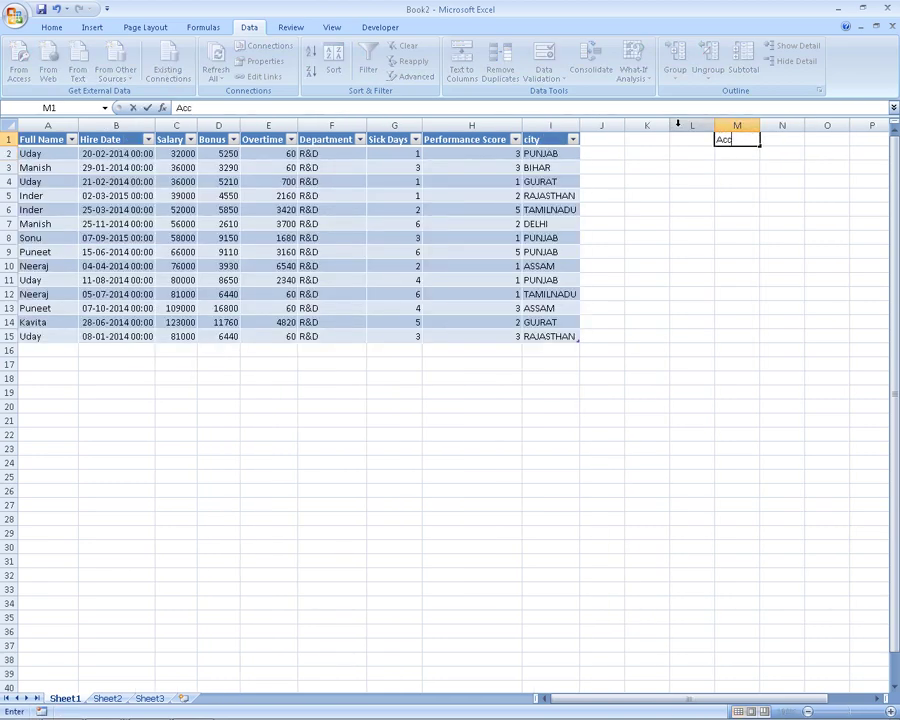
{"action": "type", "text": "ng"}
{"action": "key", "text": "Return"}
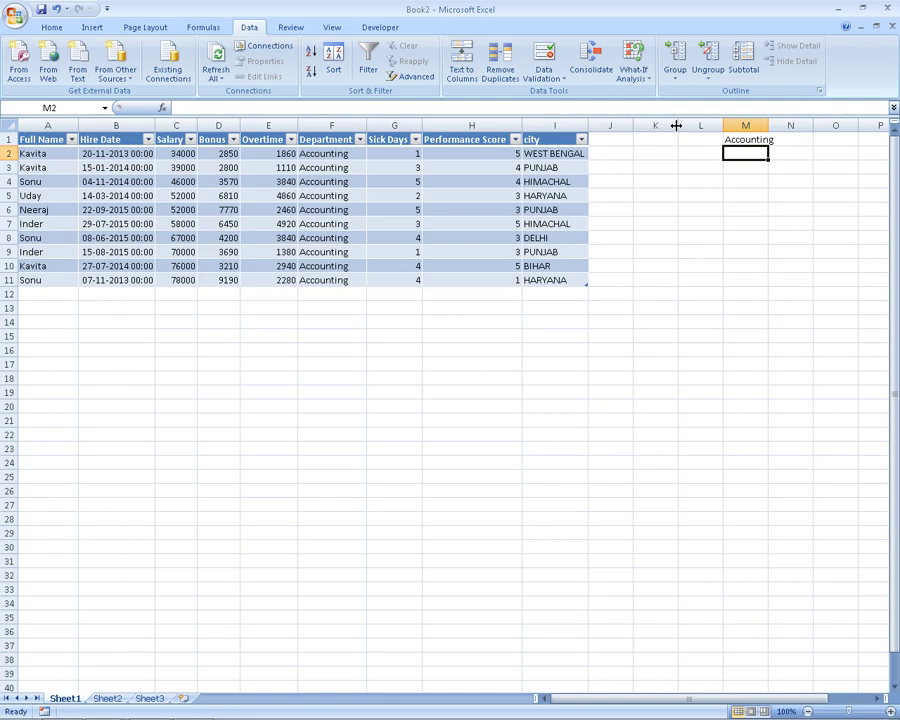
Step: Enter Human Resources in M1 so the table refreshes to nine employees
{"action": "key", "text": "Up"}
{"action": "type", "text": "a"}
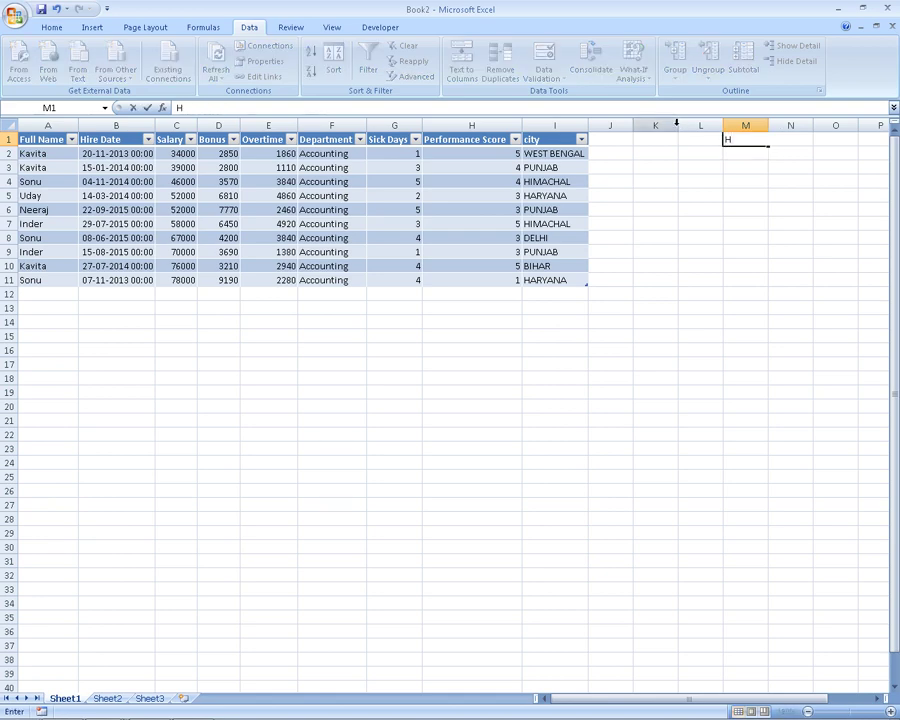
{"action": "type", "text": "uman Res"}
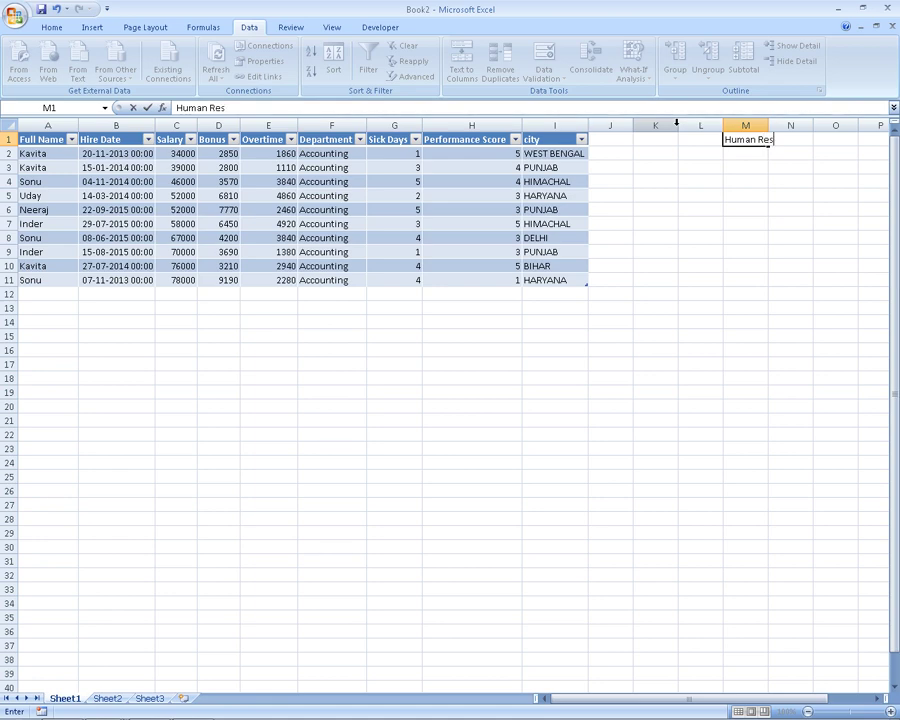
{"action": "type", "text": "our"}
{"action": "type", "text": "ce"}
{"action": "key", "text": "Return"}
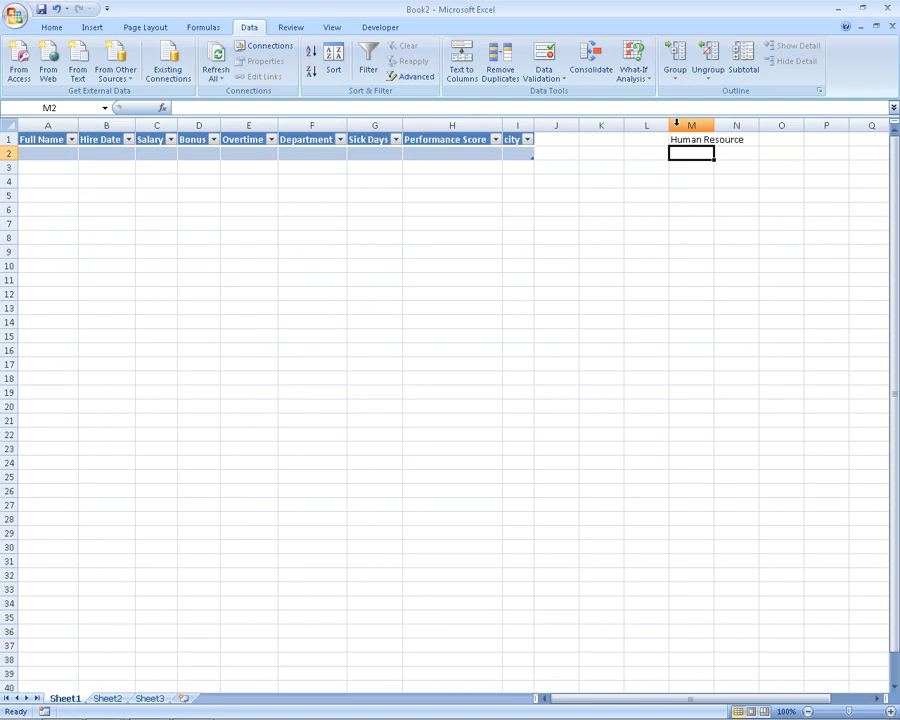
{"action": "key", "text": "Up"}
{"action": "type", "text": "H"}
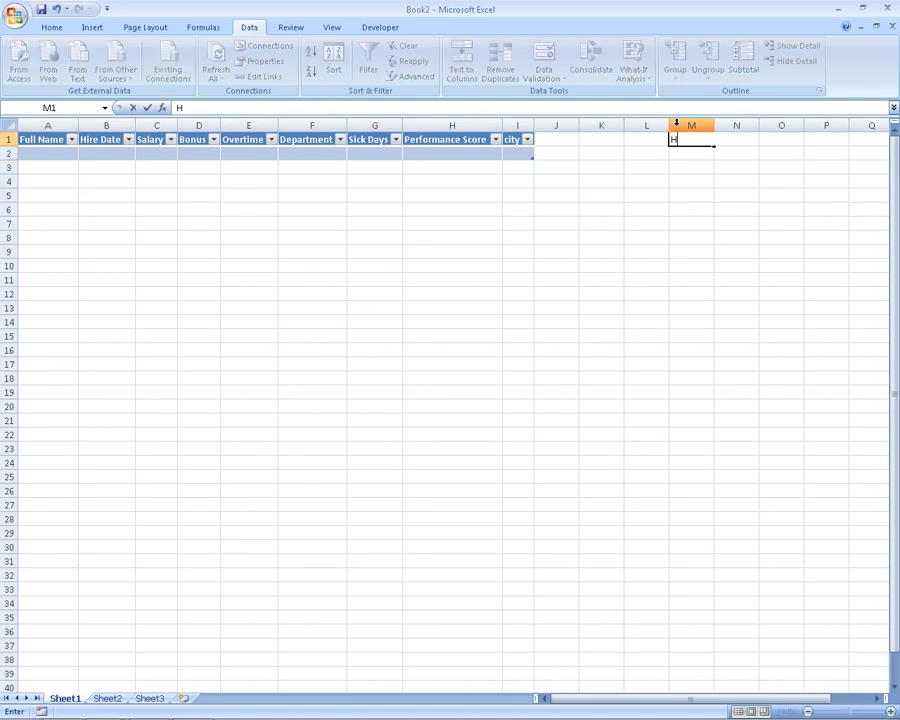
{"action": "type", "text": "uman Resou"}
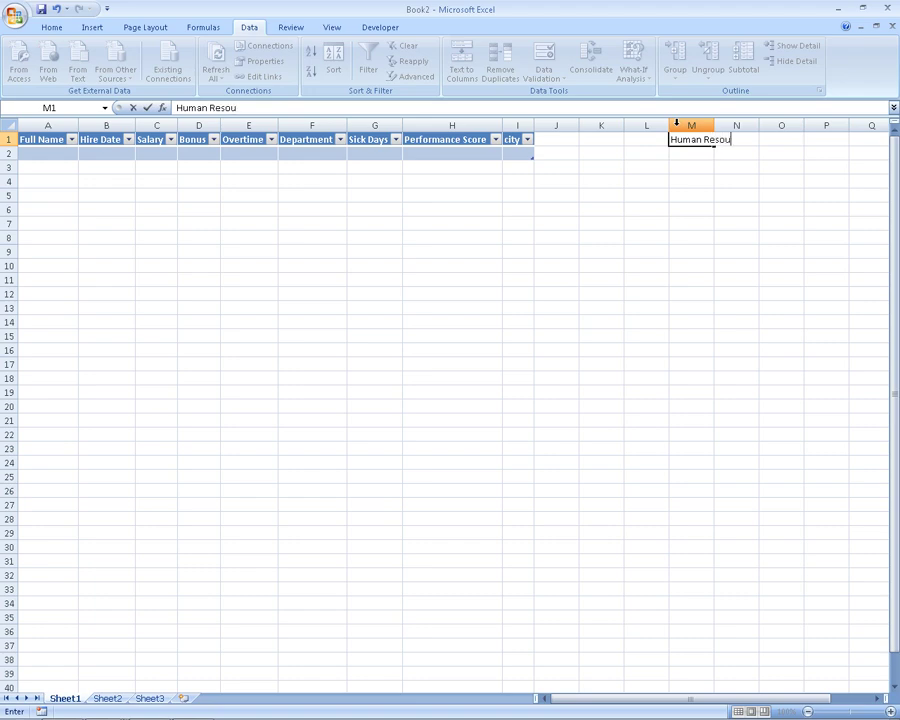
{"action": "type", "text": "rces"}
{"action": "key", "text": "Return"}
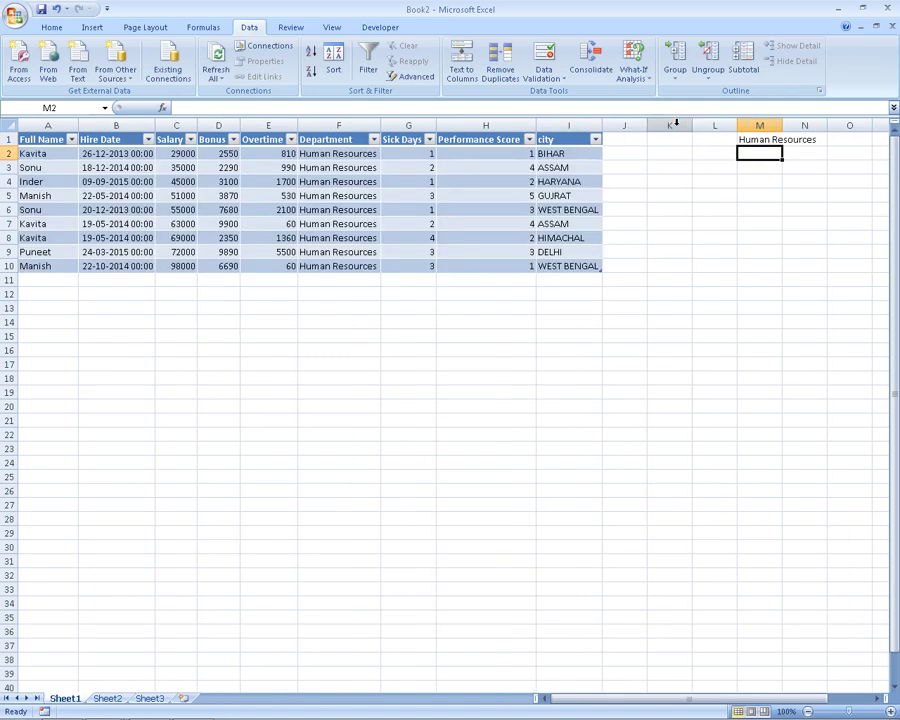
{"action": "key", "text": "Up"}
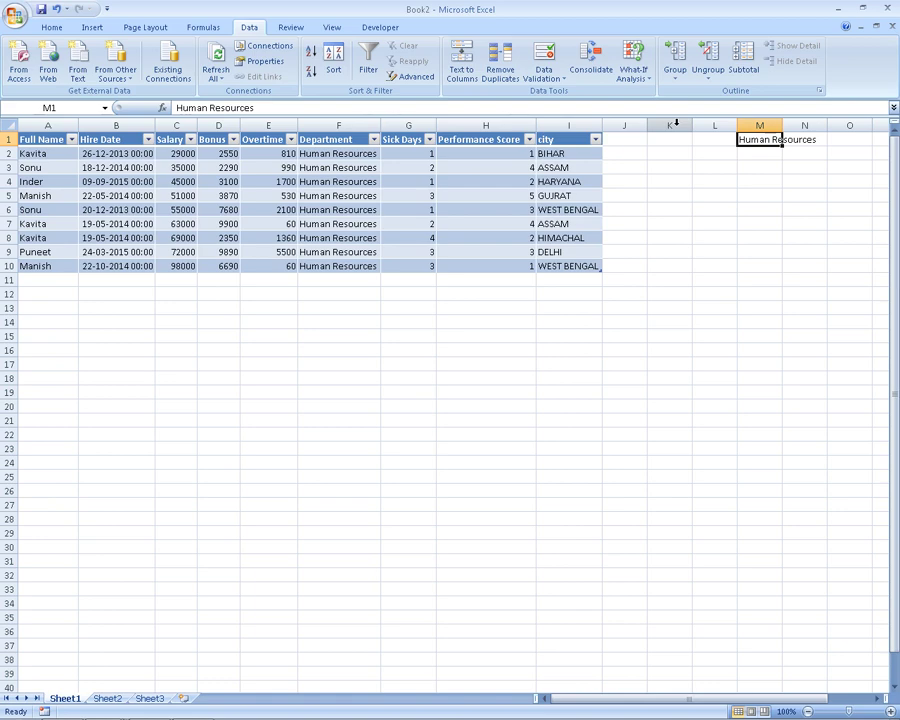
Step: Browse the Get External Data workbook's Where, Data1 and Requirement sheets, ending on Requirement
{"action": "left_click", "coordinate": [115, 68]}
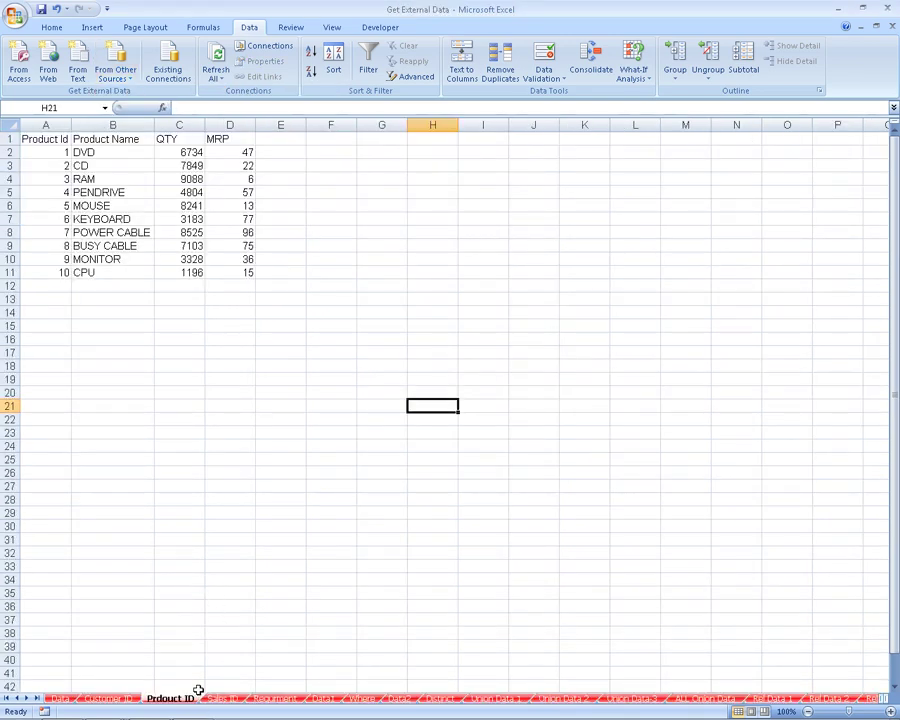
{"action": "left_click", "coordinate": [122, 76]}
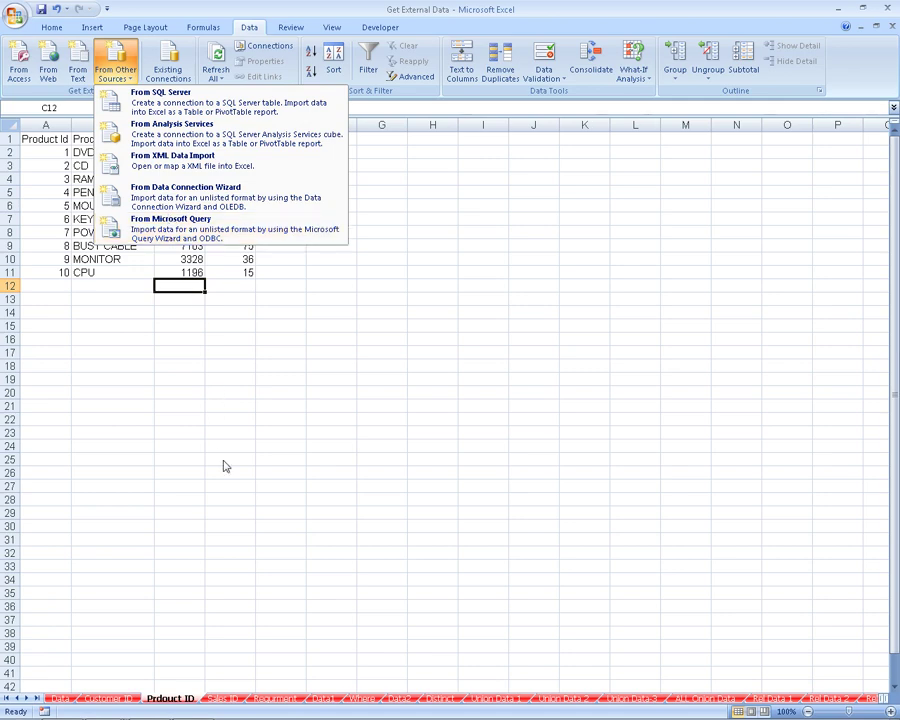
{"action": "left_click", "coordinate": [398, 694]}
{"action": "left_click", "coordinate": [362, 698]}
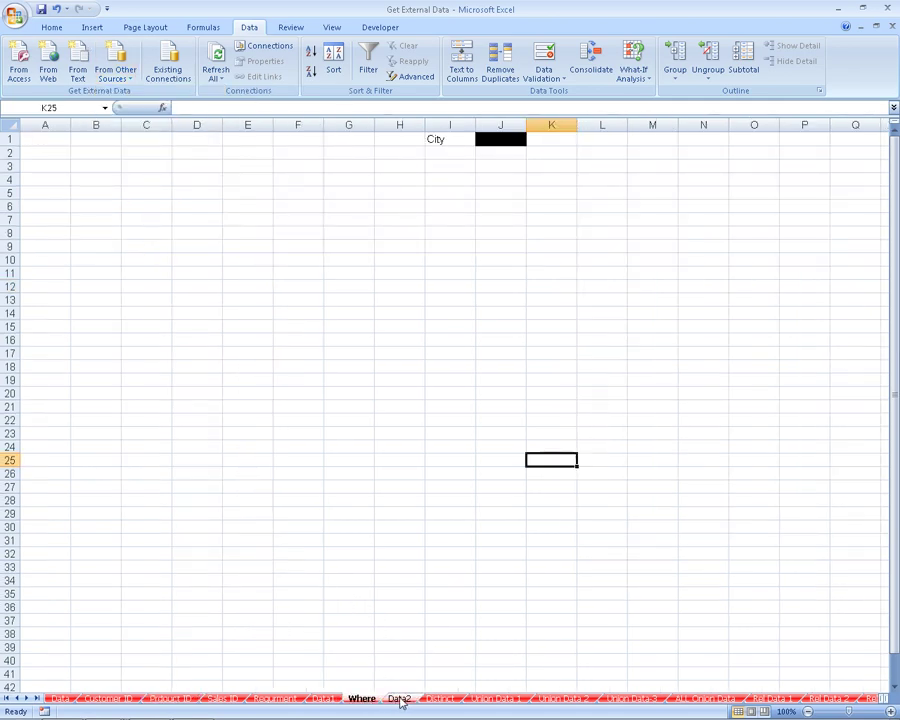
{"action": "left_click", "coordinate": [330, 700]}
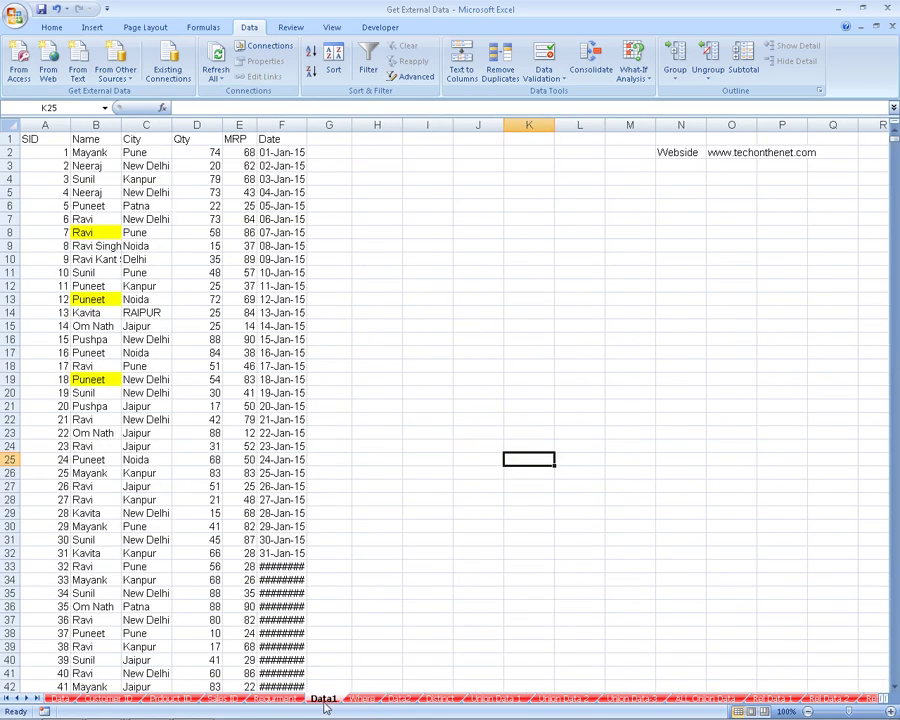
{"action": "left_click", "coordinate": [275, 698]}
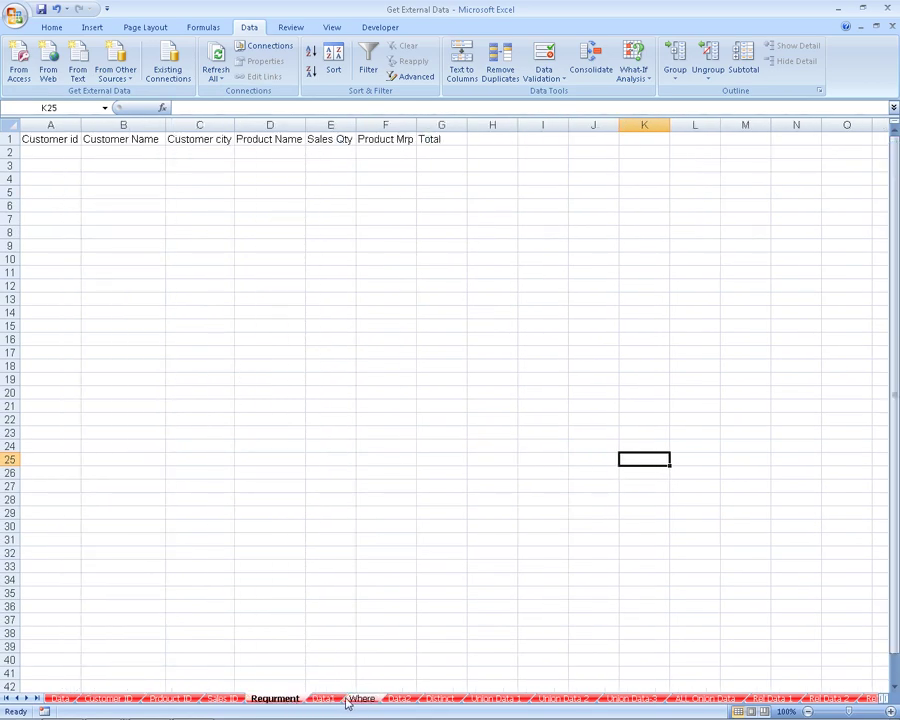
{"action": "left_click", "coordinate": [358, 698]}
{"action": "left_click", "coordinate": [324, 698]}
{"action": "left_click", "coordinate": [358, 698]}
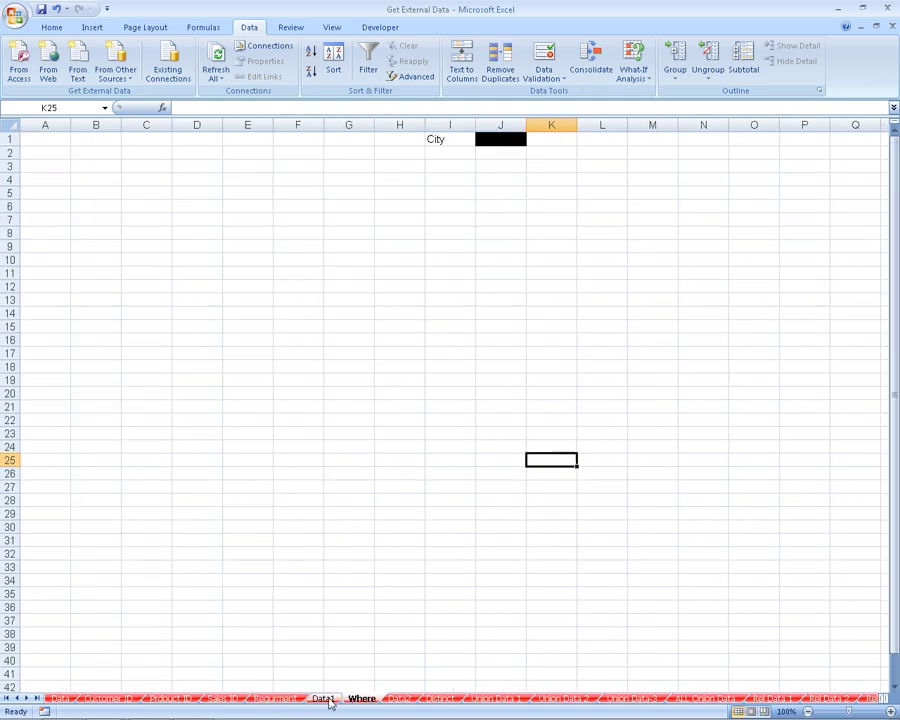
{"action": "left_click", "coordinate": [280, 698]}
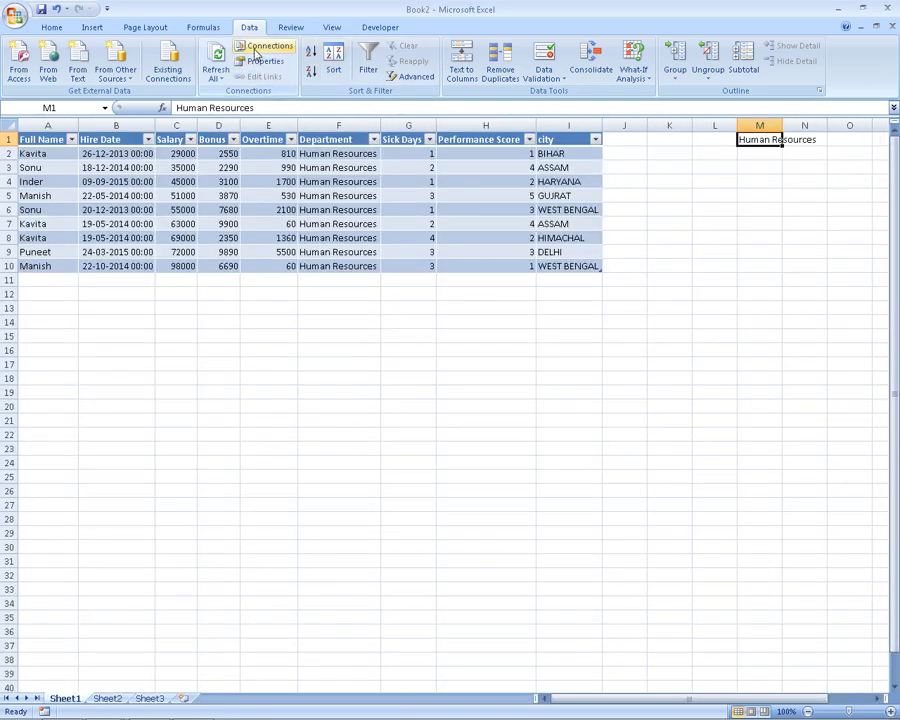
Step: Replace Department with Full Name in the connection's WHERE clause; the refresh fails with a syntax error
{"action": "left_click", "coordinate": [262, 46]}
{"action": "left_click", "coordinate": [606, 298]}
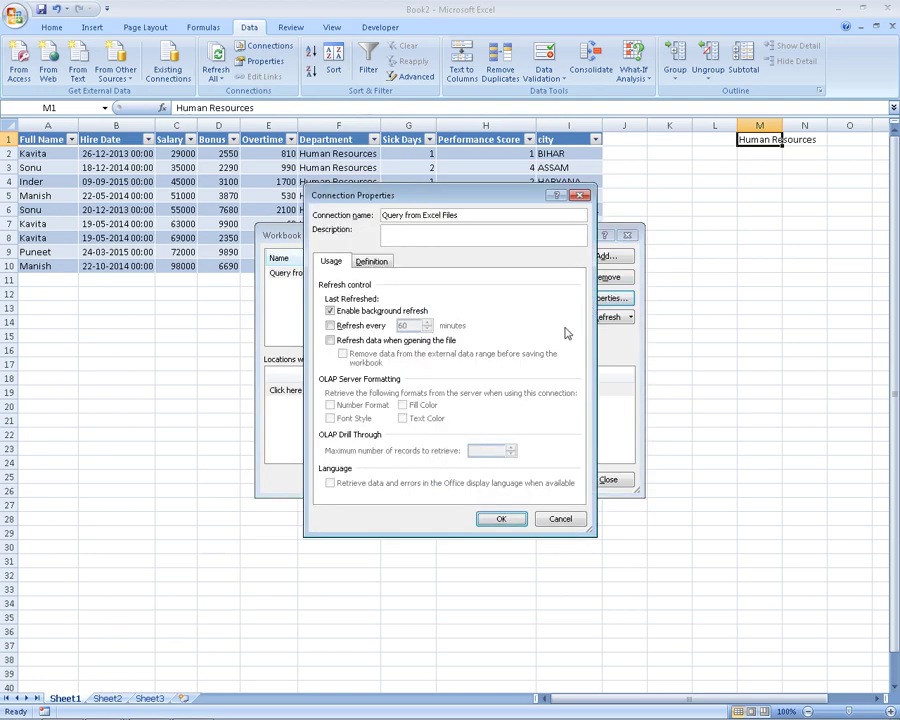
{"action": "left_click", "coordinate": [361, 264]}
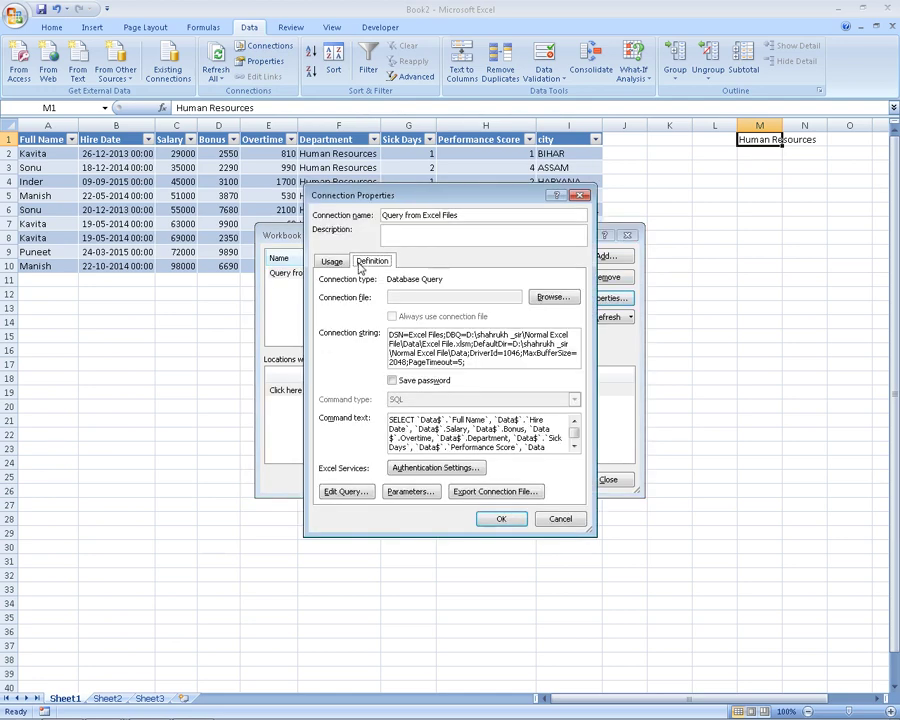
{"action": "left_click", "coordinate": [574, 448]}
{"action": "left_click", "coordinate": [574, 448]}
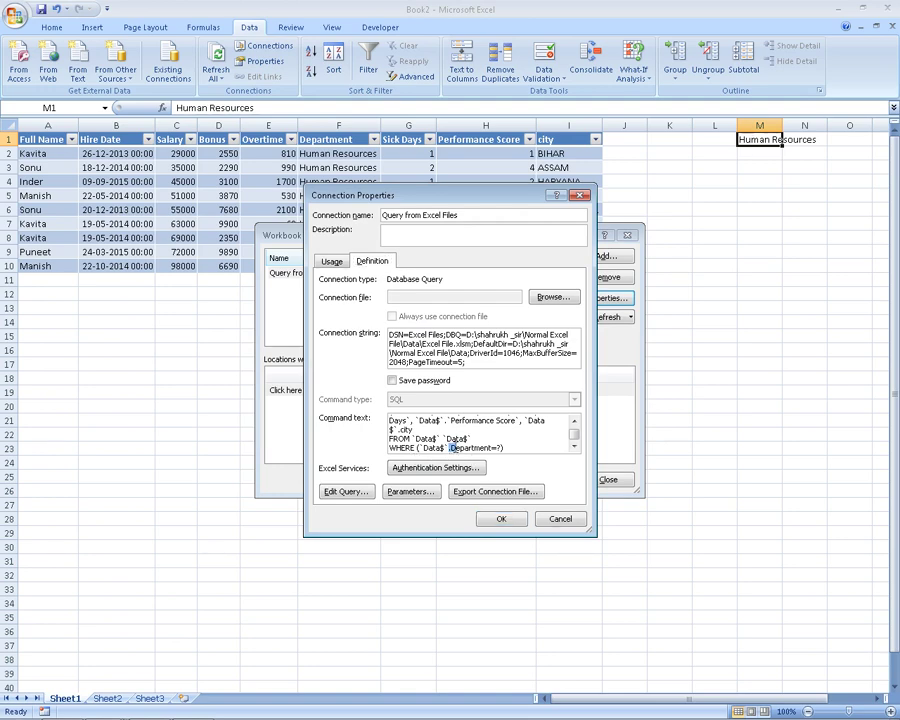
{"action": "left_click_drag", "start_coordinate": [449, 449], "coordinate": [493, 452]}
{"action": "left_click", "coordinate": [493, 452]}
{"action": "key", "text": "BackSpace"}
{"action": "key", "text": "BackSpace"}
{"action": "key", "text": "BackSpace"}
{"action": "key", "text": "BackSpace"}
{"action": "key", "text": "BackSpace"}
{"action": "key", "text": "BackSpace"}
{"action": "key", "text": "BackSpace"}
{"action": "key", "text": "BackSpace"}
{"action": "key", "text": "BackSpace"}
{"action": "key", "text": "BackSpace"}
{"action": "type", "text": "F"}
{"action": "type", "text": "ull"}
{"action": "type", "text": "Name"}
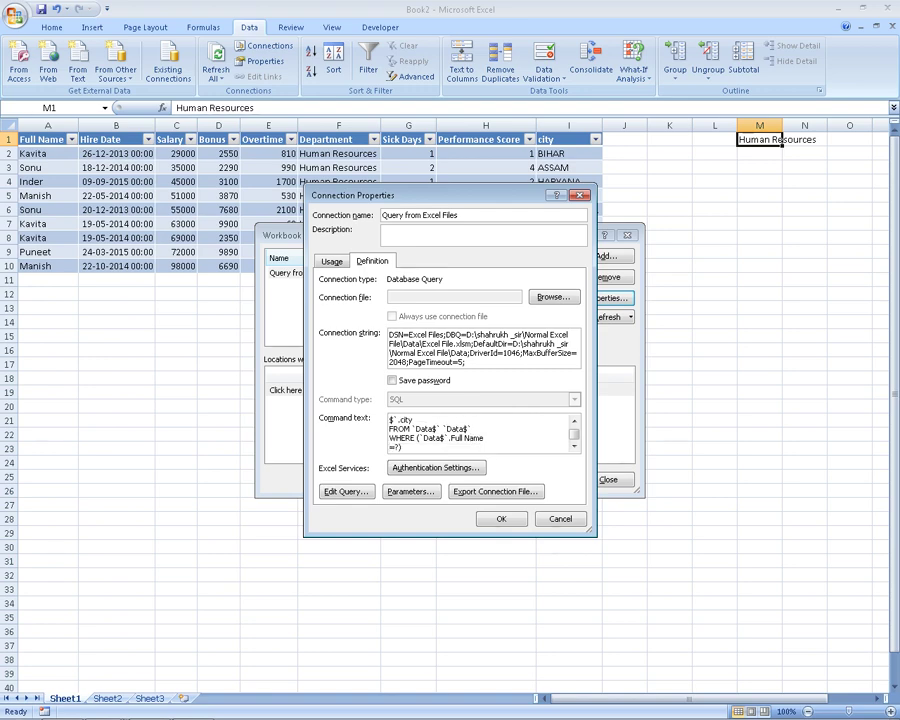
{"action": "key", "text": "BackSpace"}
{"action": "left_click", "coordinate": [503, 518]}
{"action": "left_click", "coordinate": [464, 404]}
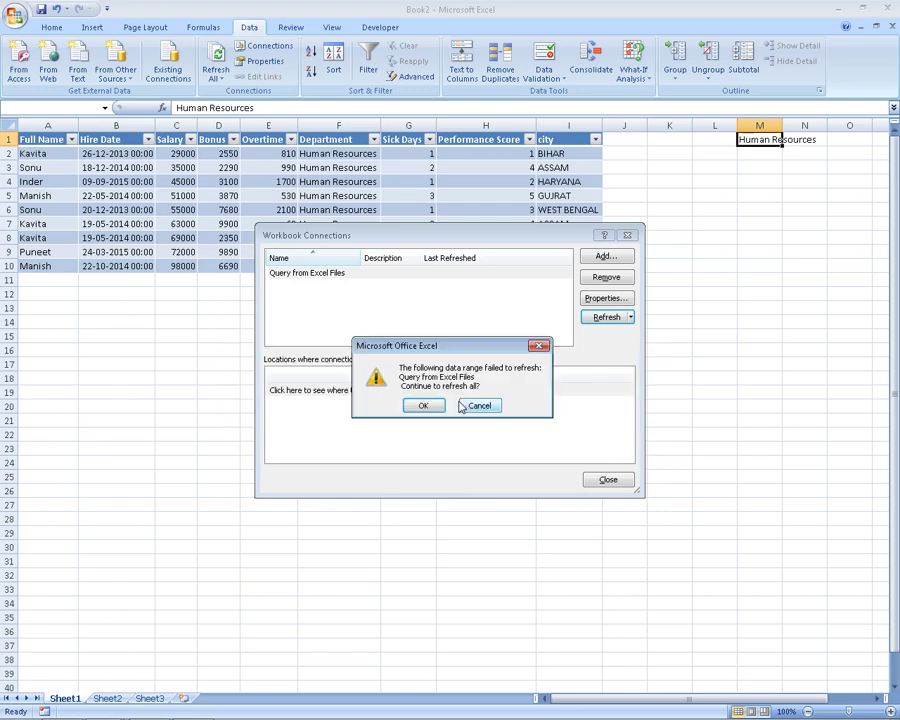
{"action": "left_click", "coordinate": [461, 405]}
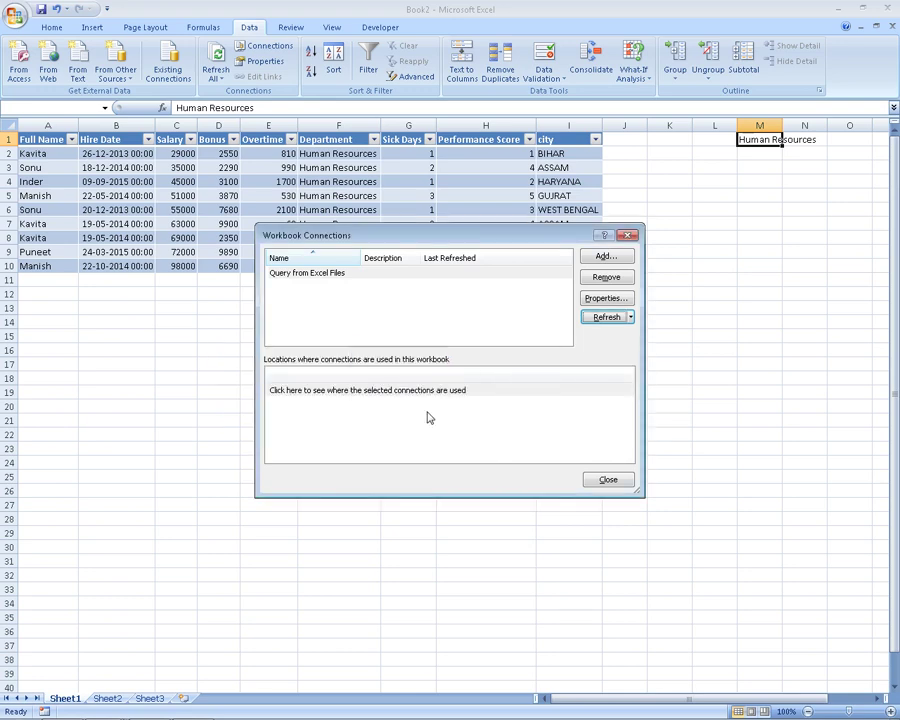
Step: Review the connection's command text again and close the properties without saving
{"action": "left_click", "coordinate": [604, 298]}
{"action": "left_click", "coordinate": [371, 261]}
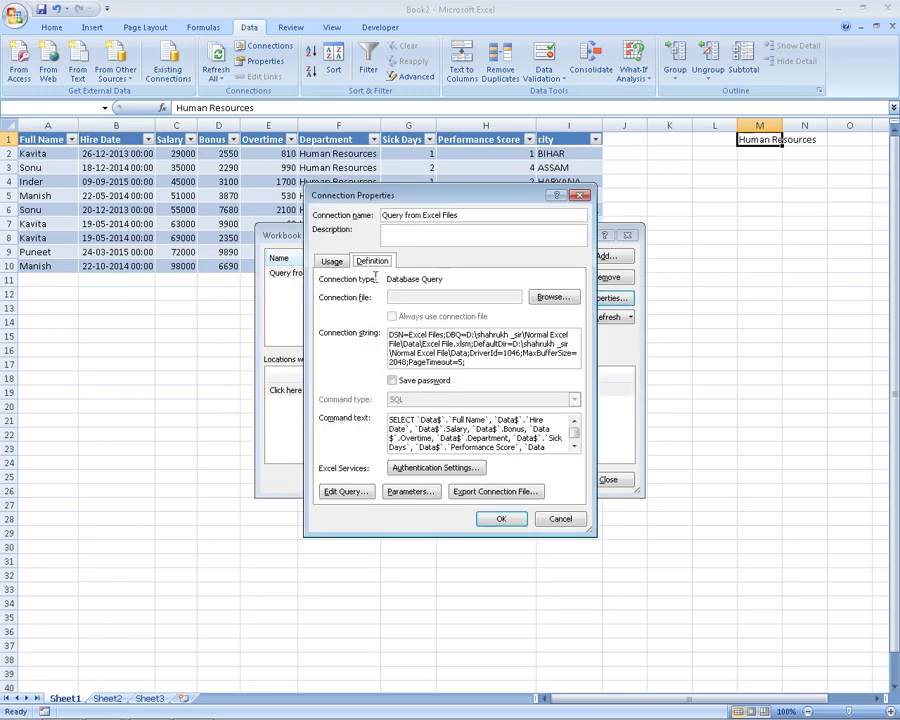
{"action": "left_click", "coordinate": [574, 446]}
{"action": "scroll", "coordinate": [572, 446], "scroll_direction": "up", "scroll_amount": 1}
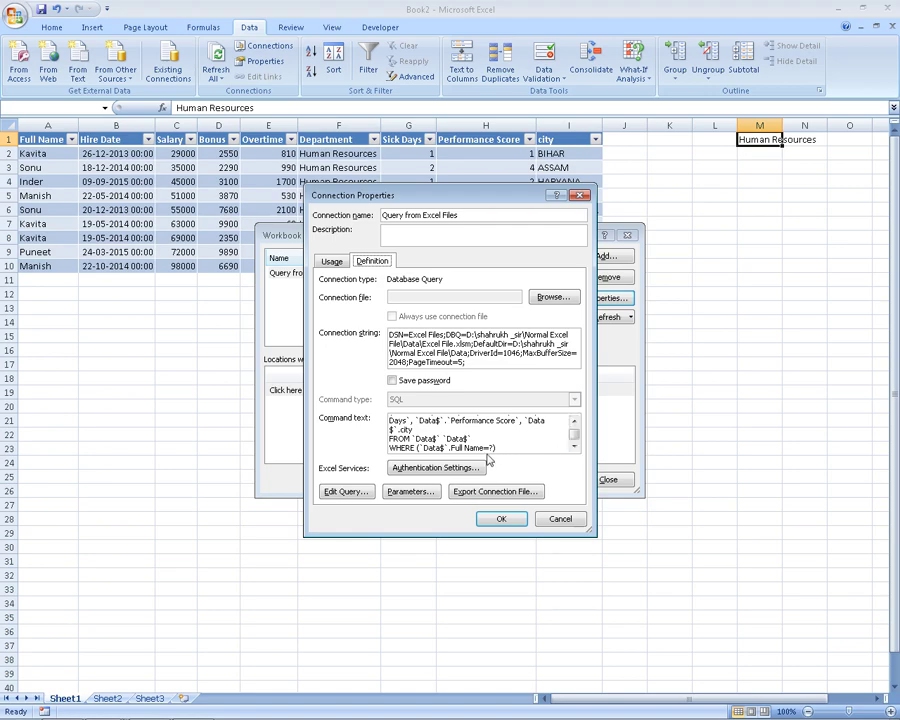
{"action": "left_click", "coordinate": [563, 518]}
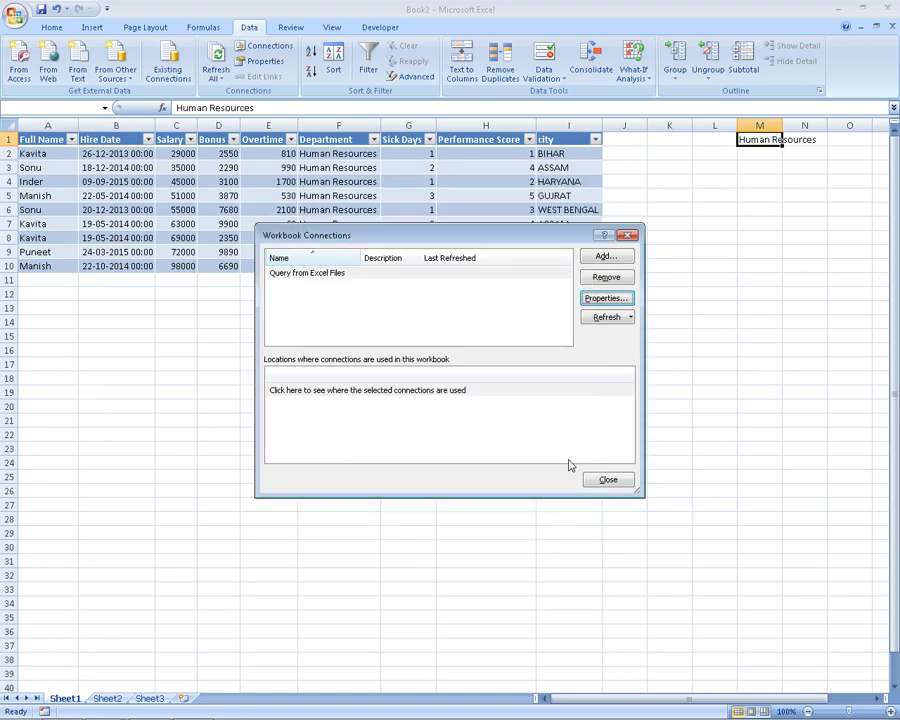
{"action": "left_click", "coordinate": [610, 299]}
{"action": "left_click", "coordinate": [380, 264]}
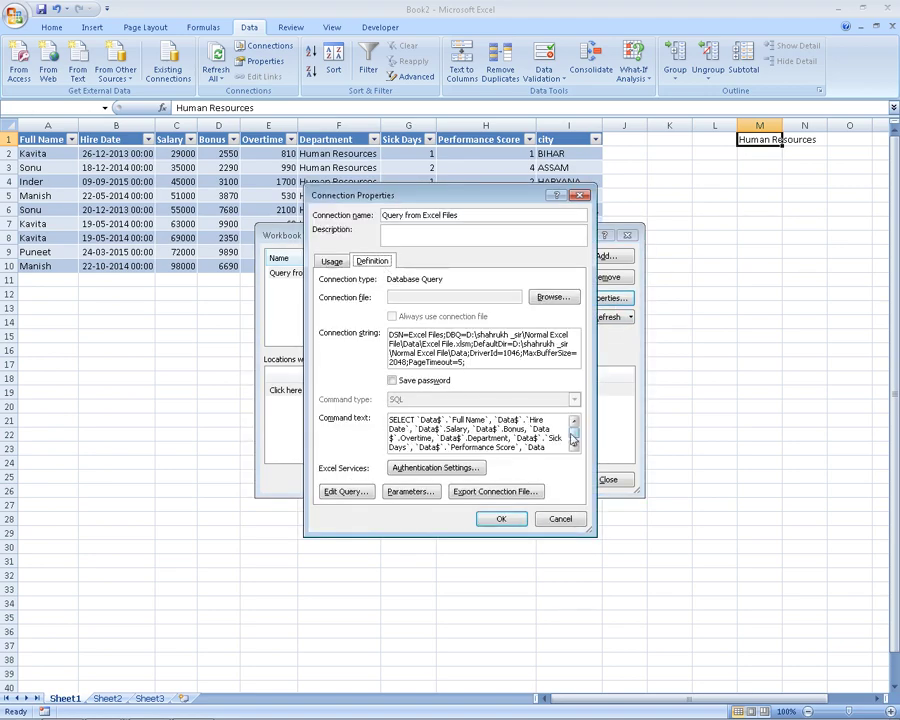
{"action": "left_click", "coordinate": [574, 448]}
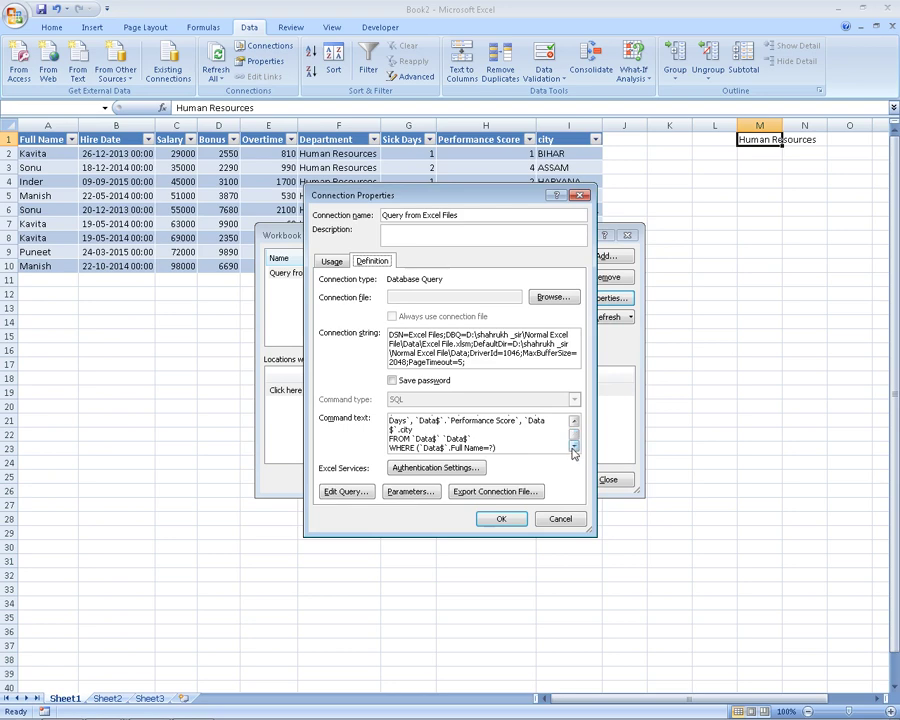
{"action": "left_click", "coordinate": [578, 522]}
{"action": "left_click", "coordinate": [605, 480]}
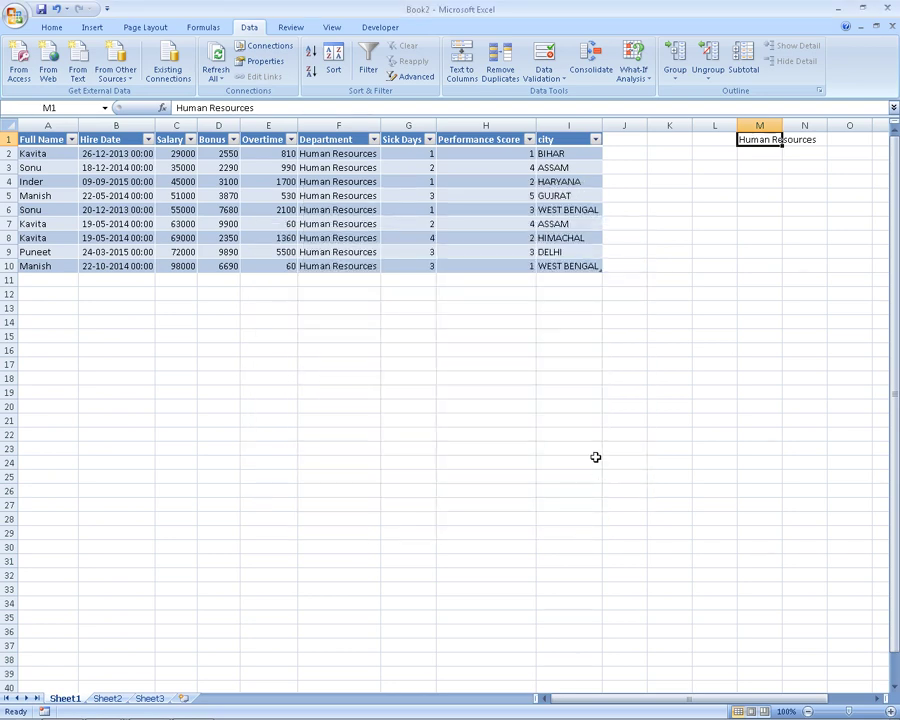
Step: Correct the WHERE clause with brackets so it reads `Data$`.`Full Name`=?
{"action": "left_click", "coordinate": [260, 46]}
{"action": "left_click", "coordinate": [606, 298]}
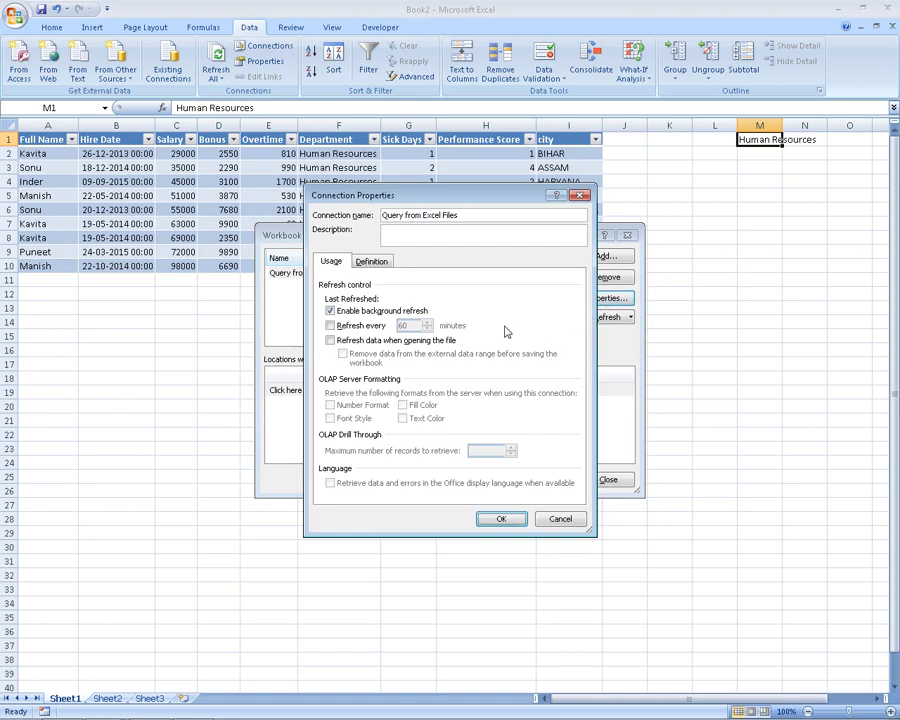
{"action": "left_click", "coordinate": [378, 262]}
{"action": "left_click", "coordinate": [575, 447]}
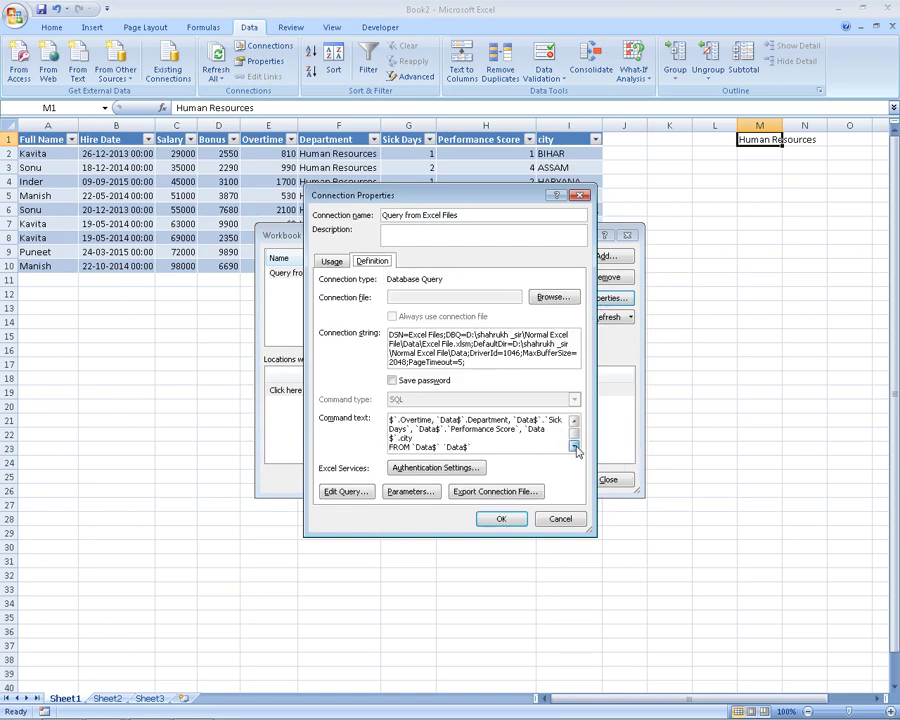
{"action": "left_click", "coordinate": [575, 447]}
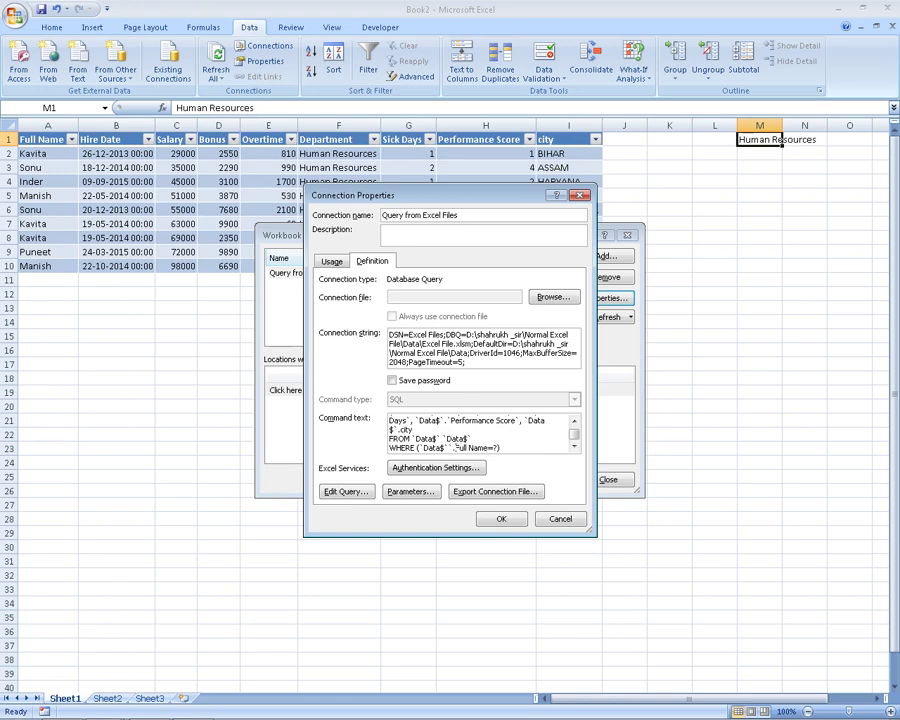
{"action": "type", "text": "[]"}
Step: Apply the corrected query and enter an employee name in M1, filtering the table to 14 rows
{"action": "left_click", "coordinate": [501, 518]}
{"action": "left_click", "coordinate": [606, 481]}
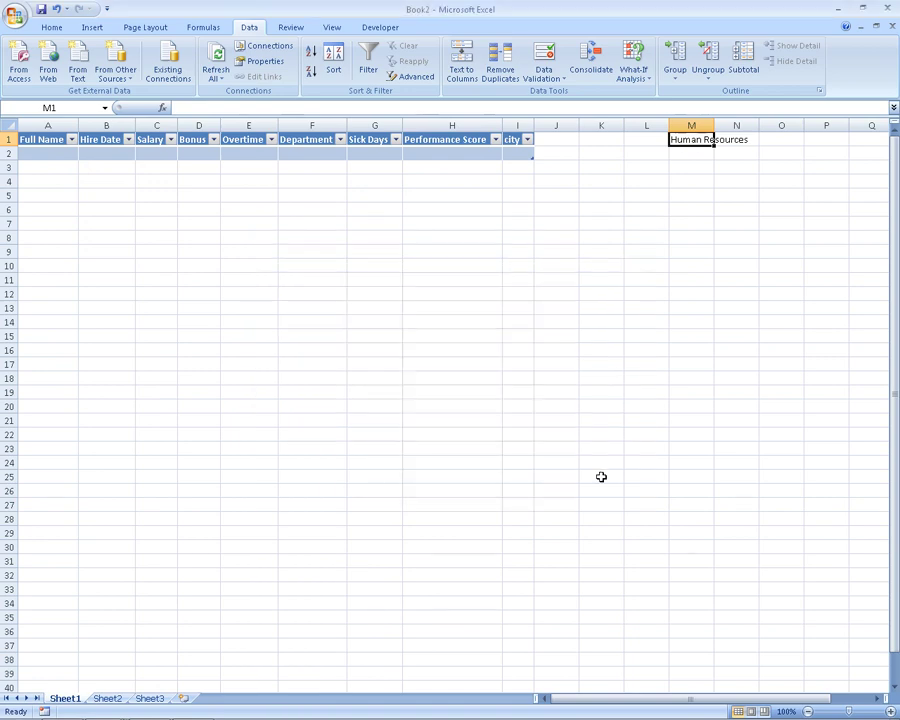
{"action": "type", "text": "son"}
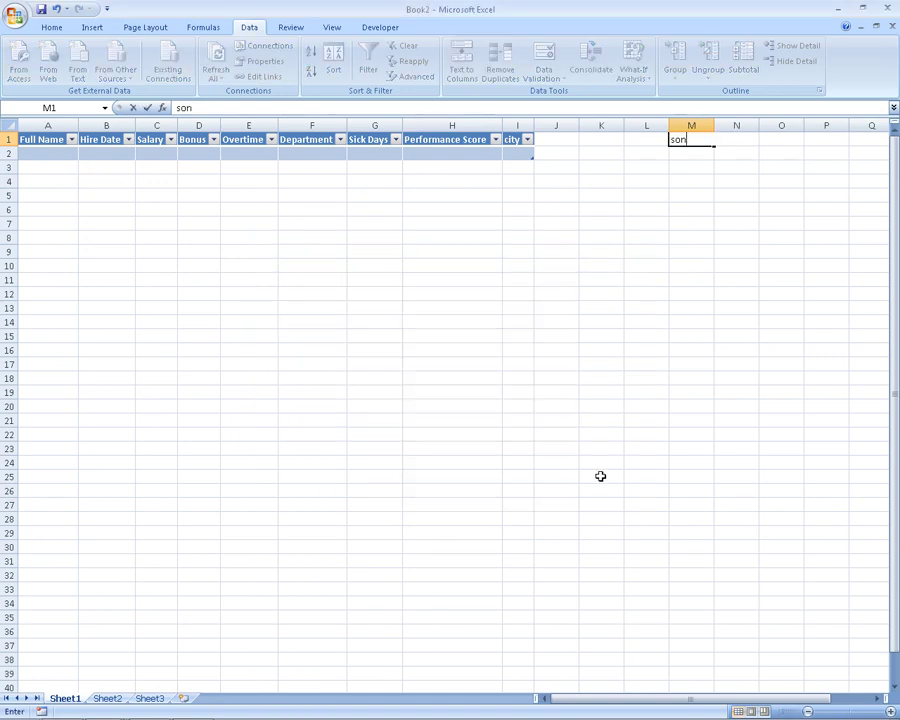
{"action": "type", "text": "u"}
{"action": "key", "text": "Return"}
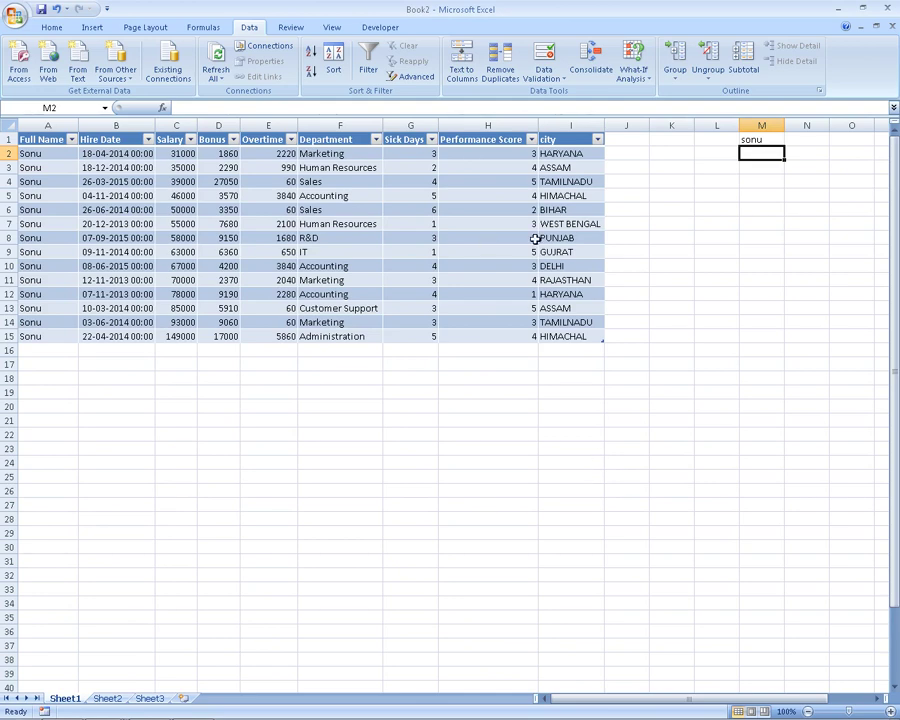
{"action": "left_click", "coordinate": [355, 393]}
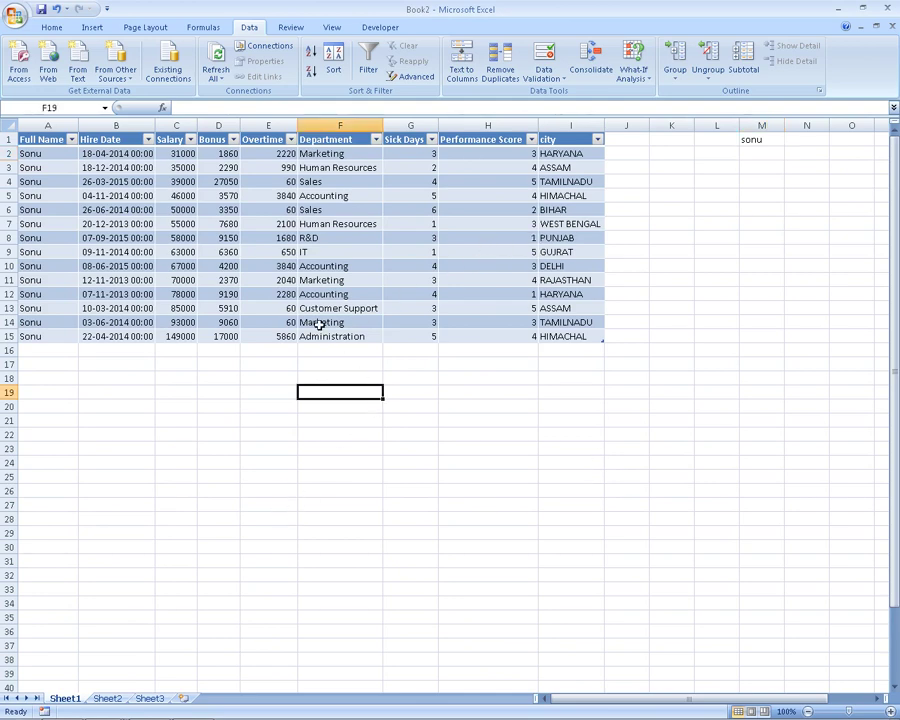
{"action": "left_click", "coordinate": [115, 72]}
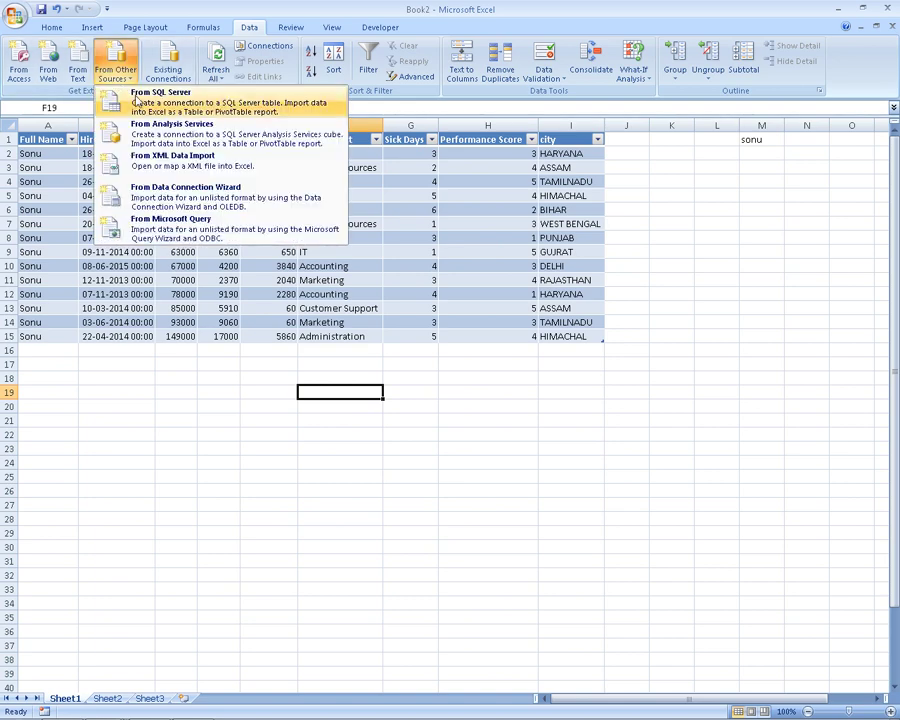
Step: On Sheet2, start a Microsoft Query on Excel Files using Excel File.xlsm on drive d:
{"action": "left_click", "coordinate": [108, 697]}
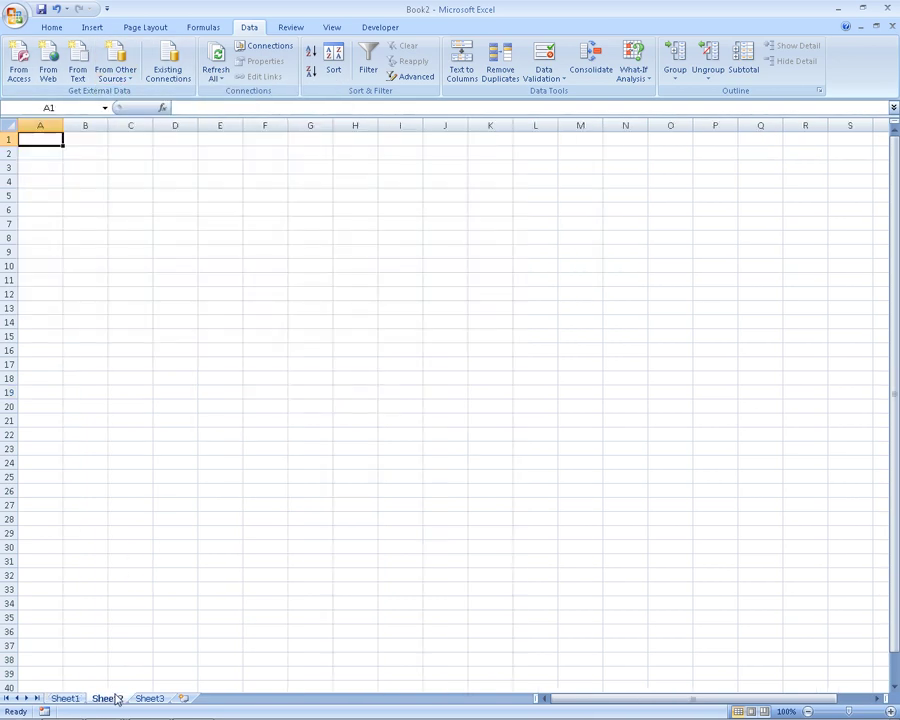
{"action": "left_click", "coordinate": [118, 72]}
{"action": "left_click", "coordinate": [150, 225]}
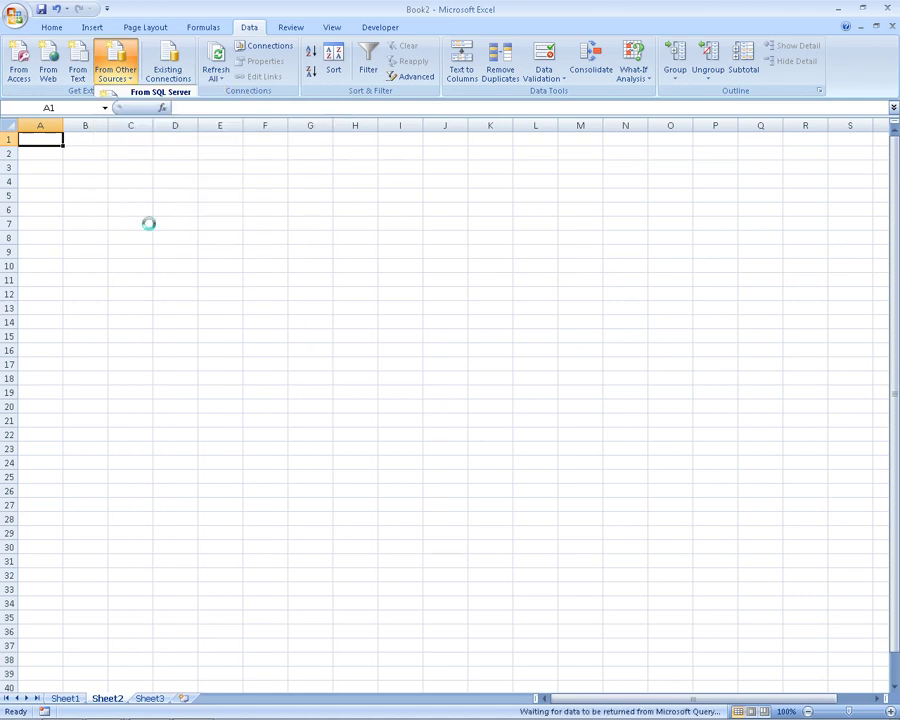
{"action": "left_click", "coordinate": [333, 347]}
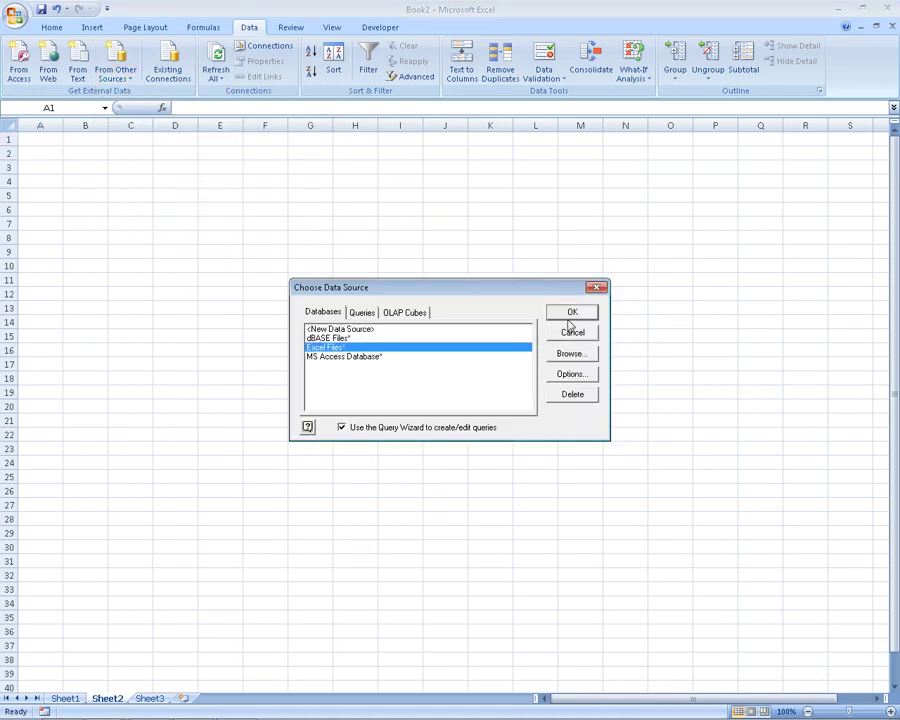
{"action": "left_click", "coordinate": [571, 314]}
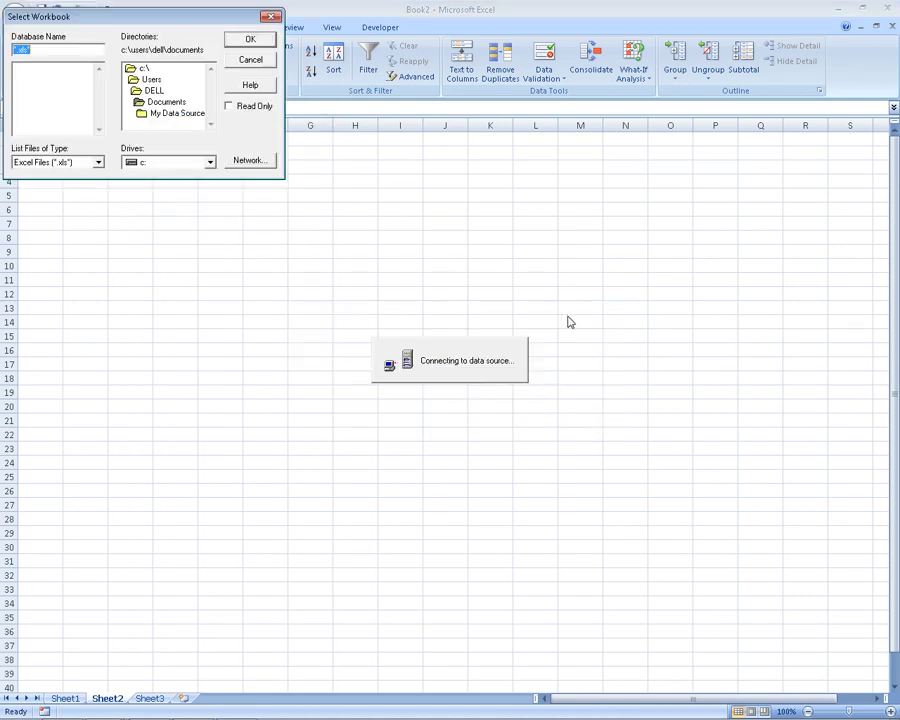
{"action": "left_click", "coordinate": [175, 162]}
{"action": "left_click", "coordinate": [150, 188]}
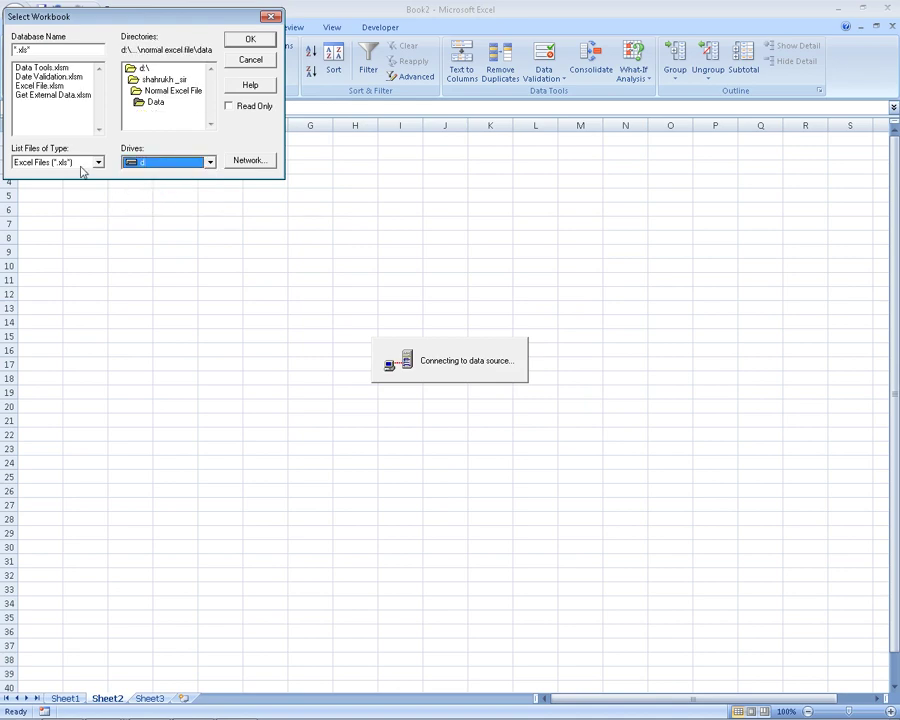
{"action": "left_click", "coordinate": [40, 85]}
{"action": "left_click", "coordinate": [238, 40]}
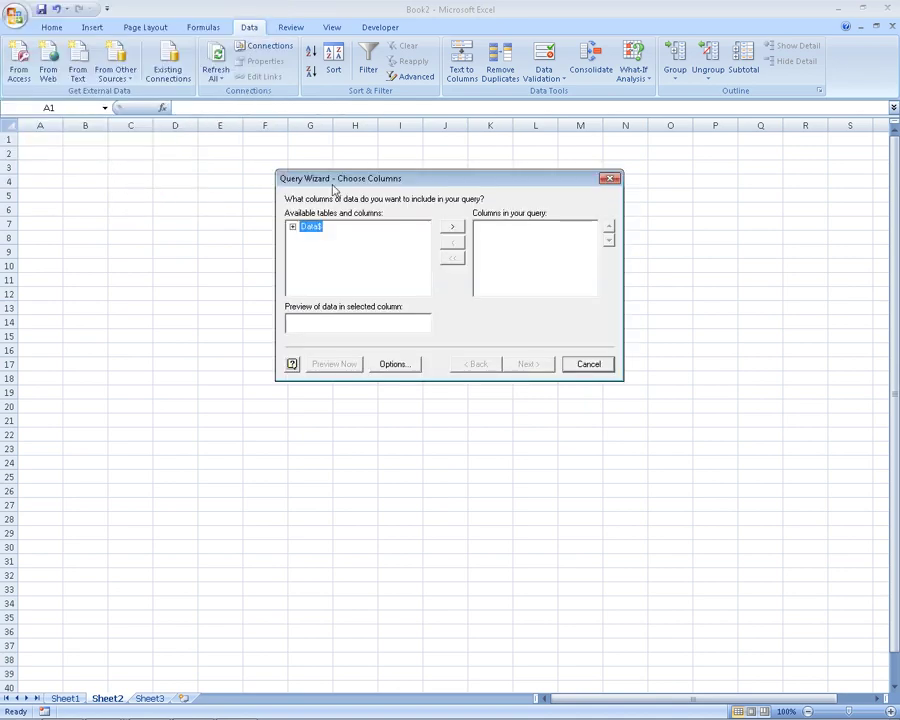
Step: Add every Data$ column to the query, after briefly removing them all and re-adding
{"action": "left_click", "coordinate": [450, 227]}
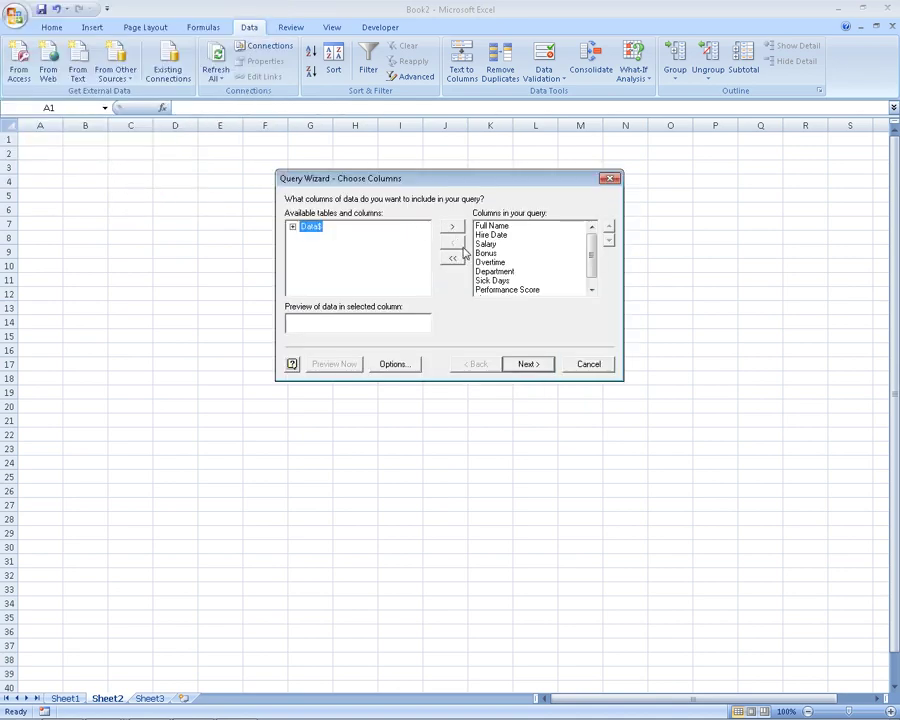
{"action": "left_click", "coordinate": [455, 258]}
{"action": "left_click", "coordinate": [452, 227]}
{"action": "left_click", "coordinate": [486, 244]}
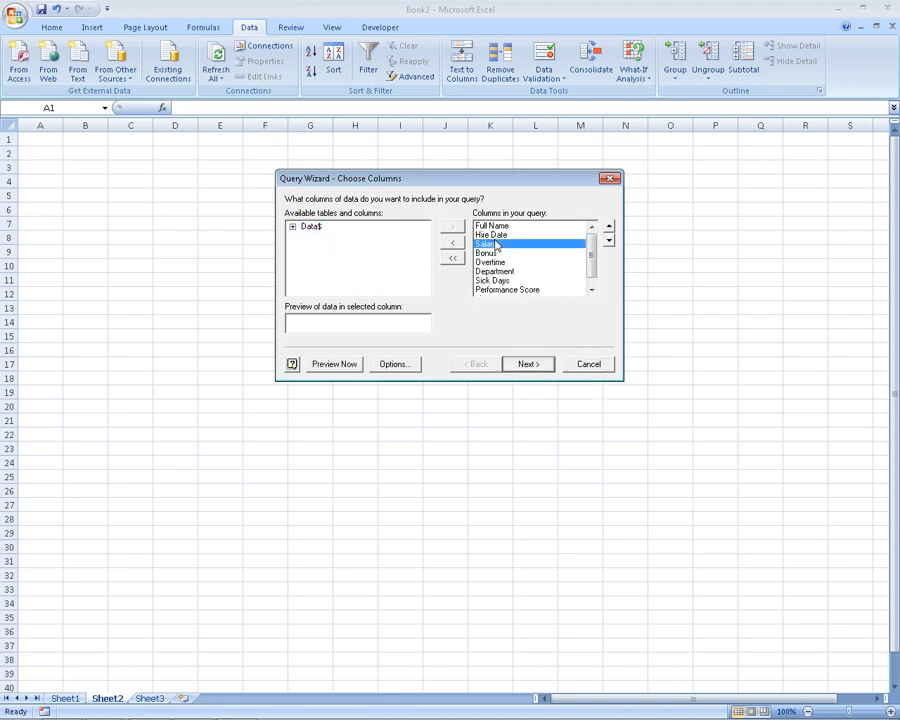
{"action": "left_click", "coordinate": [453, 243]}
{"action": "left_click", "coordinate": [455, 244]}
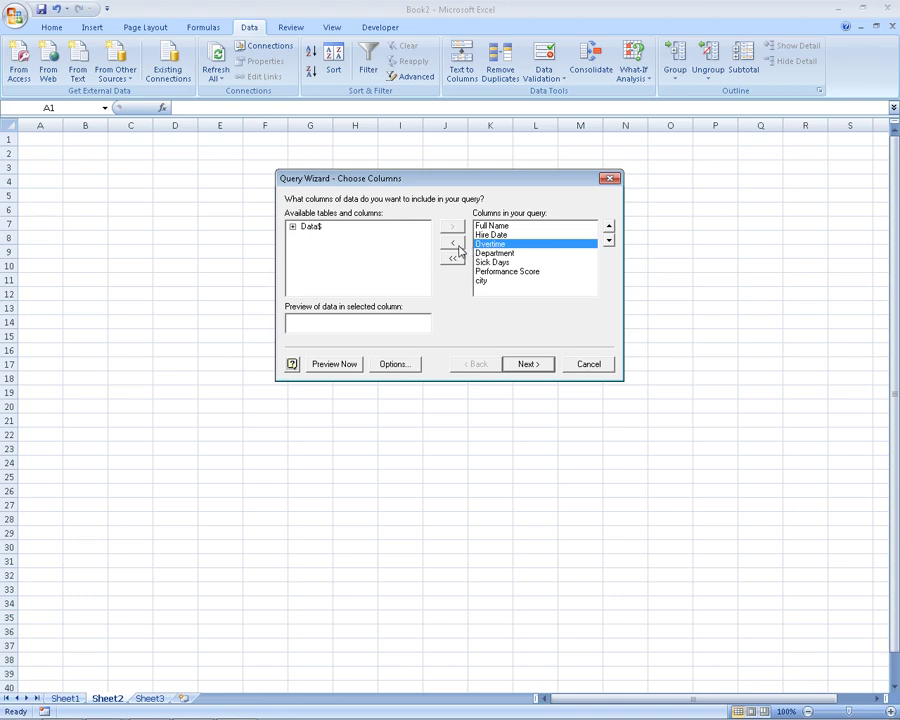
{"action": "left_click", "coordinate": [456, 245]}
{"action": "left_click", "coordinate": [458, 246]}
{"action": "left_click", "coordinate": [458, 246]}
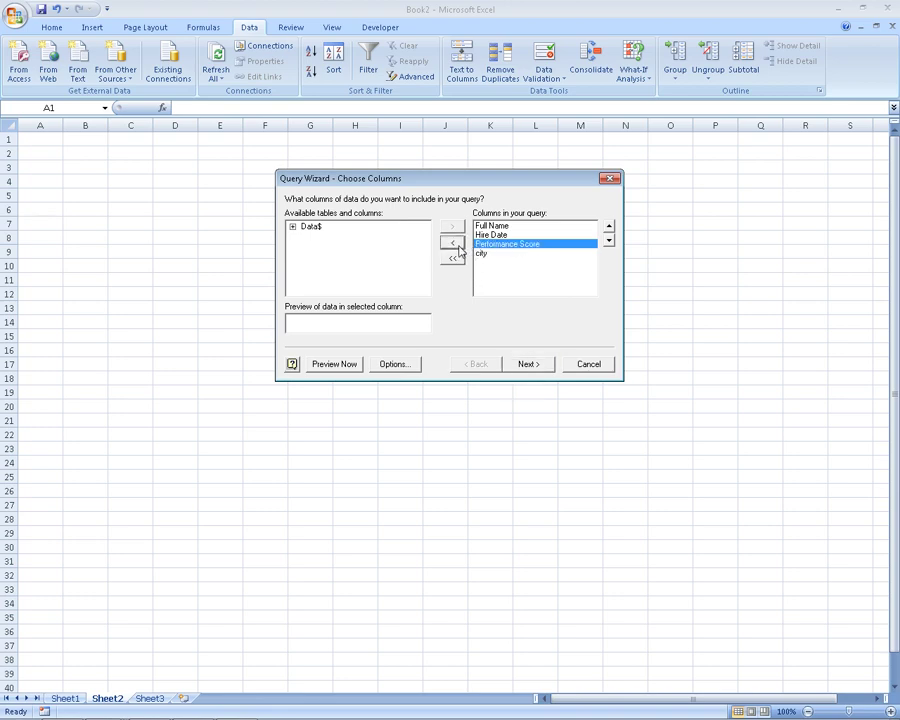
{"action": "left_click", "coordinate": [458, 246]}
{"action": "left_click", "coordinate": [458, 246]}
{"action": "left_click", "coordinate": [458, 246]}
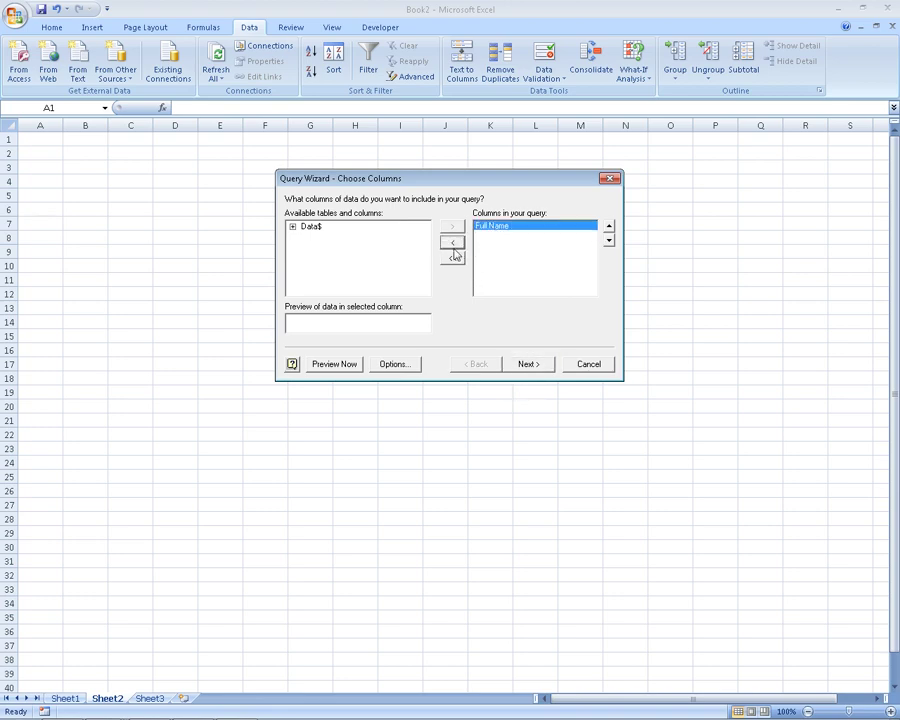
{"action": "left_click", "coordinate": [453, 245]}
{"action": "left_click", "coordinate": [312, 226]}
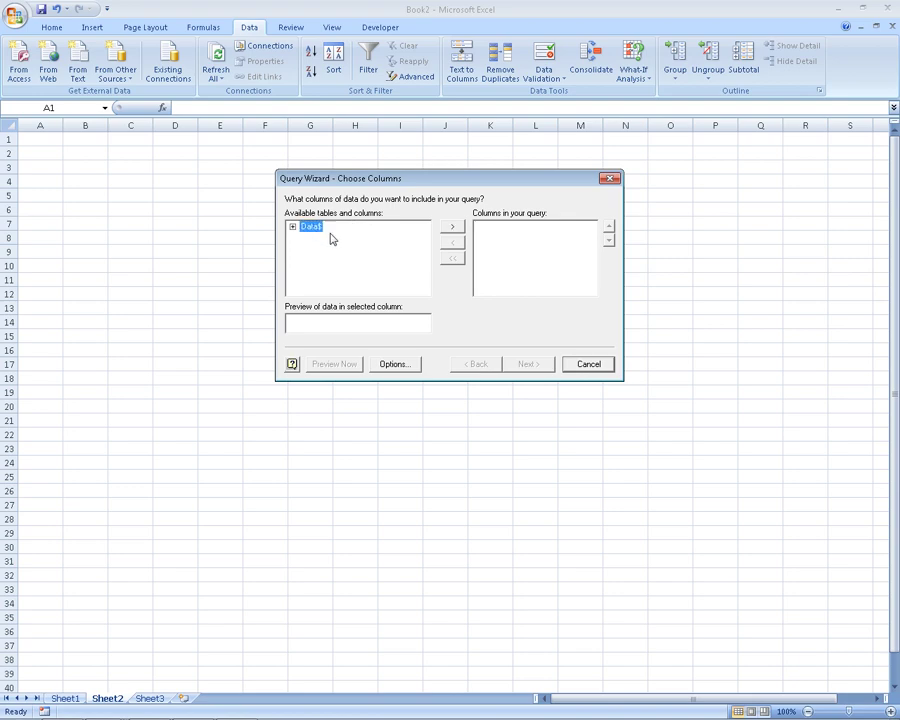
{"action": "left_click", "coordinate": [451, 233]}
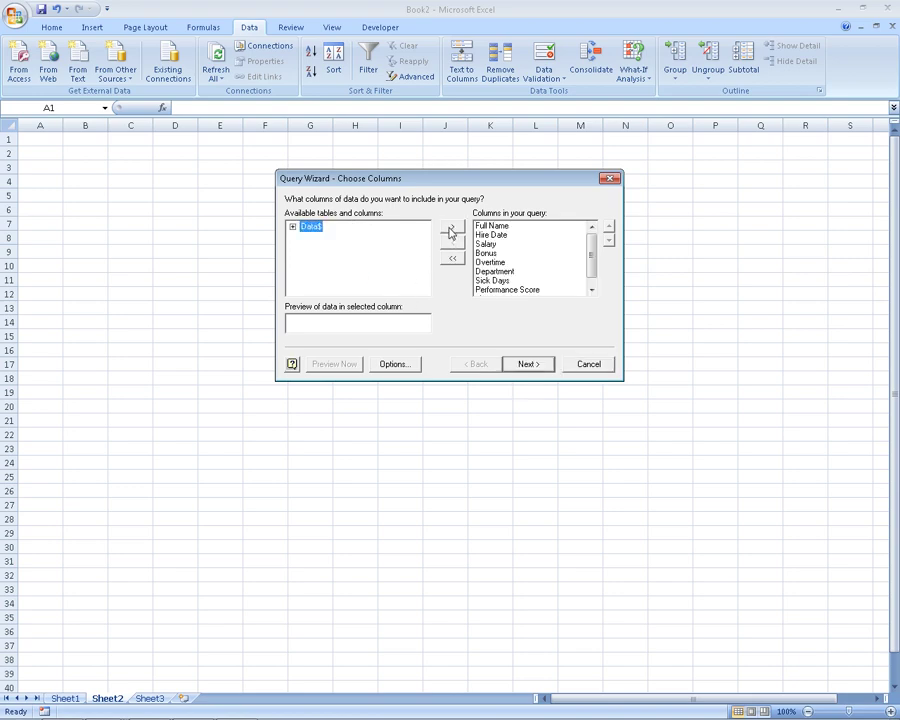
Step: Skip filtering and sorting, and choose to view the data in Microsoft Query
{"action": "left_click", "coordinate": [532, 362]}
{"action": "left_click", "coordinate": [528, 364]}
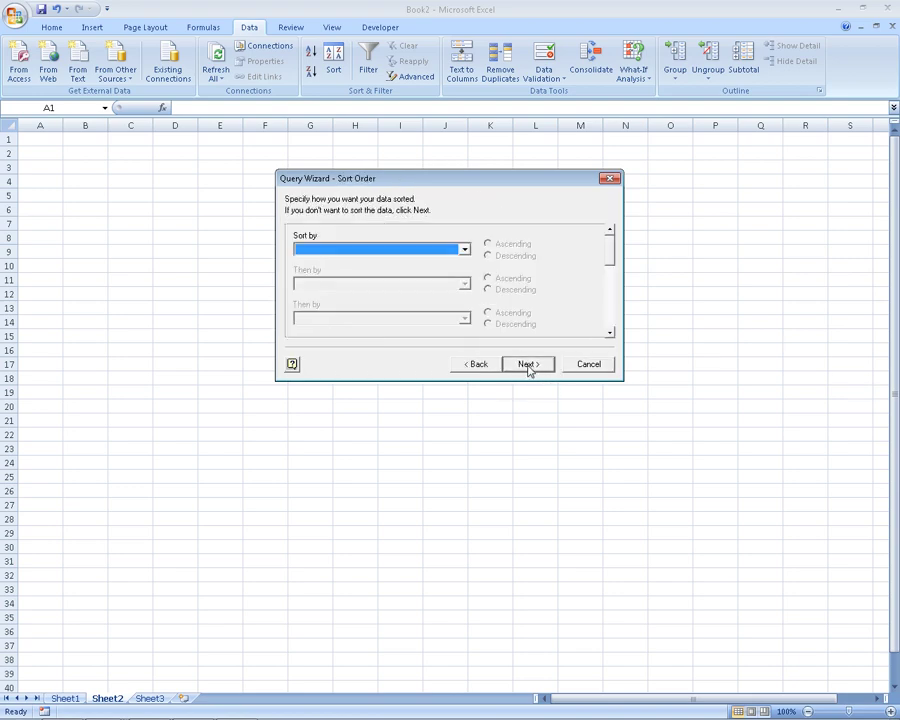
{"action": "left_click", "coordinate": [528, 364]}
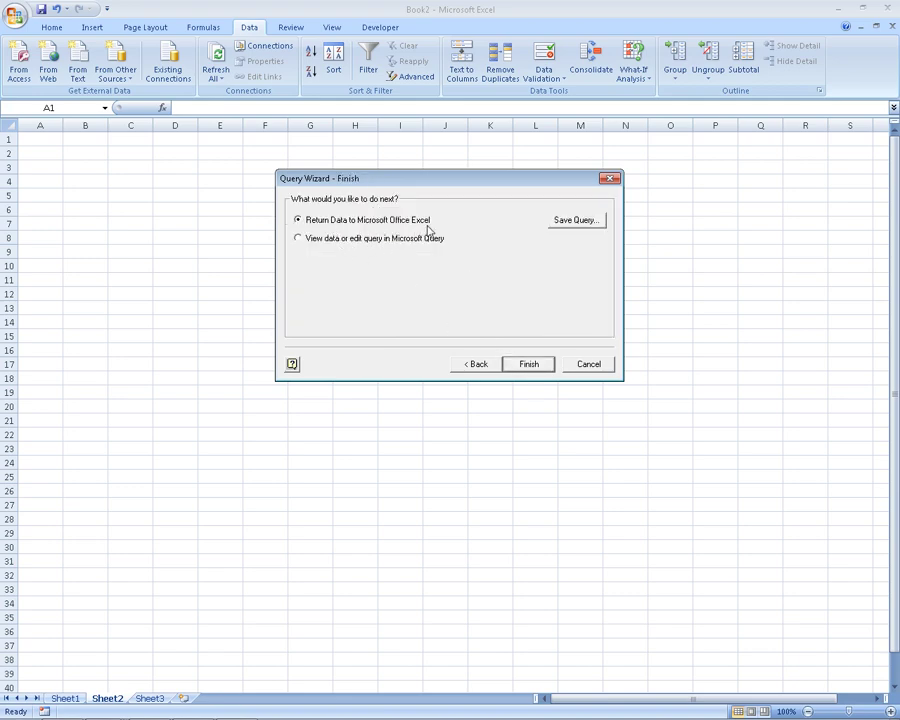
{"action": "left_click", "coordinate": [376, 242]}
Step: Edit the query's SQL statement so it selects only the Full Name column
{"action": "left_click", "coordinate": [527, 364]}
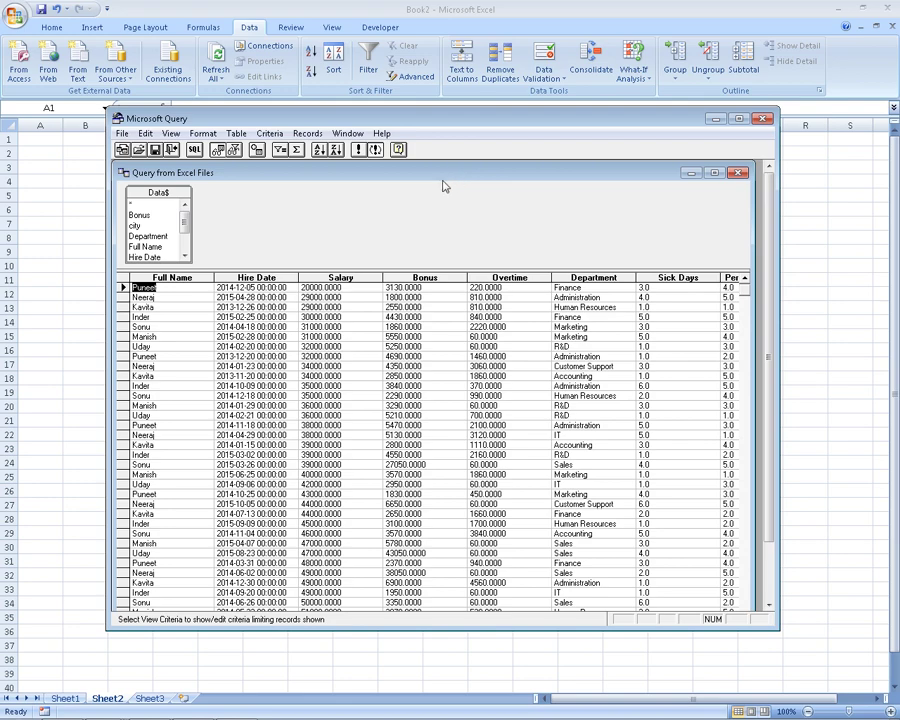
{"action": "left_click", "coordinate": [194, 150]}
{"action": "left_click_drag", "start_coordinate": [402, 270], "coordinate": [263, 246]}
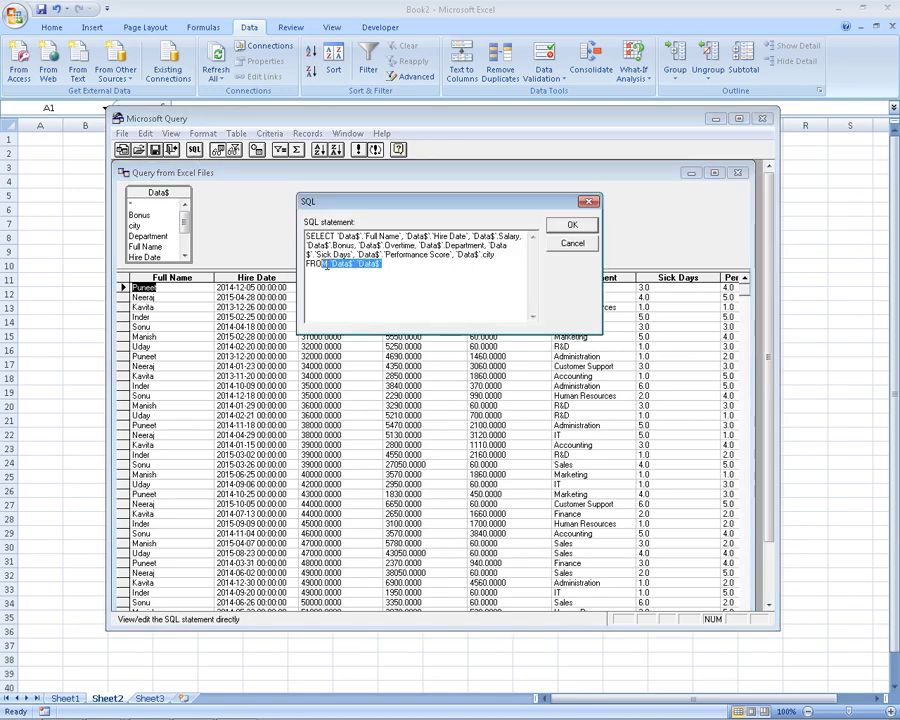
{"action": "right_click", "coordinate": [263, 246]}
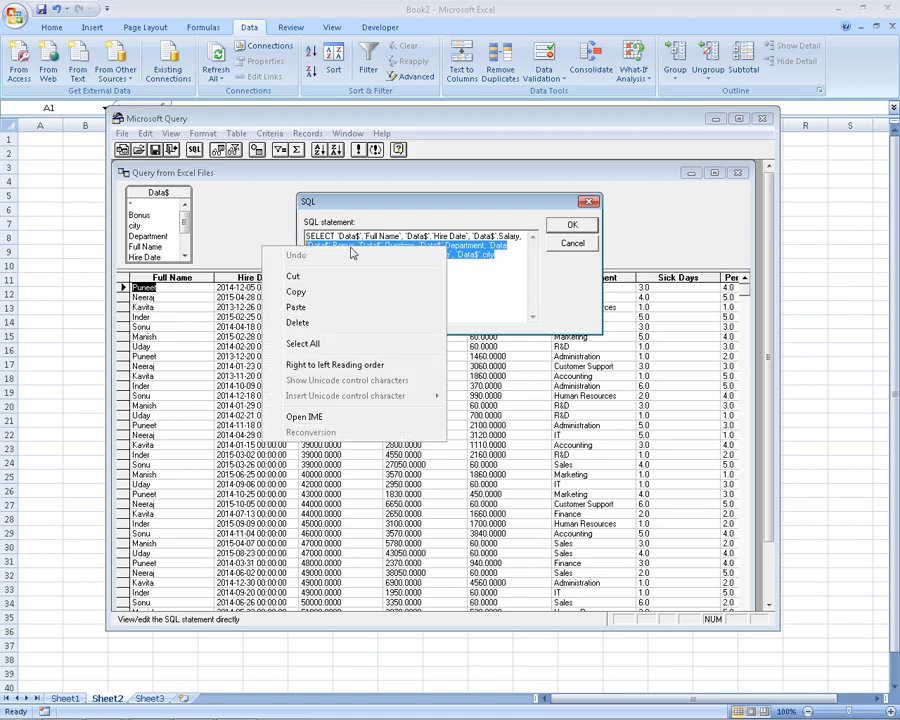
{"action": "left_click", "coordinate": [245, 289]}
{"action": "left_click", "coordinate": [469, 259]}
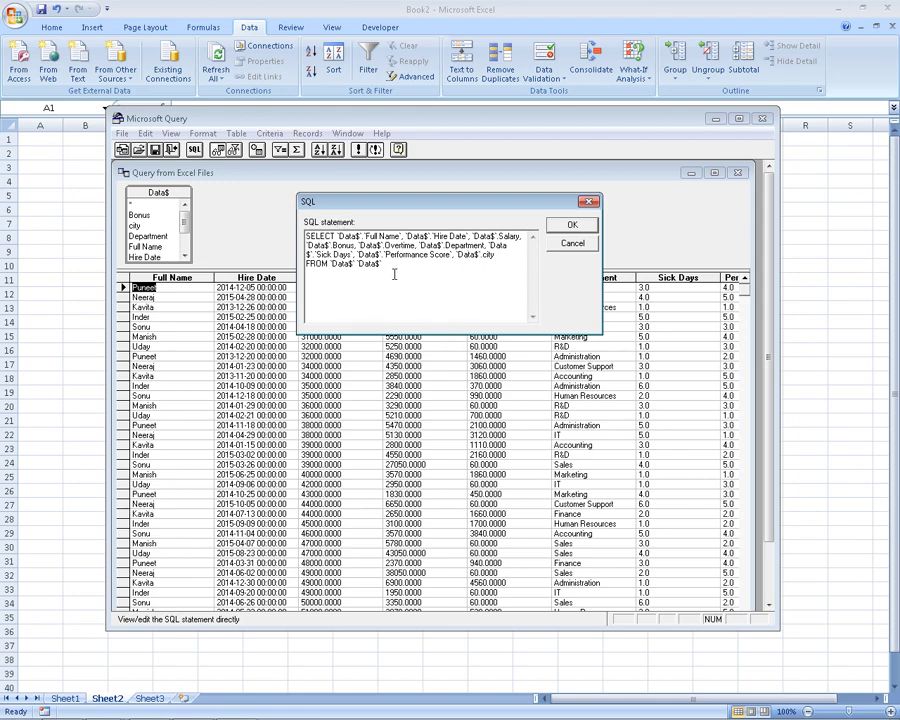
{"action": "left_click_drag", "start_coordinate": [503, 253], "coordinate": [274, 246]}
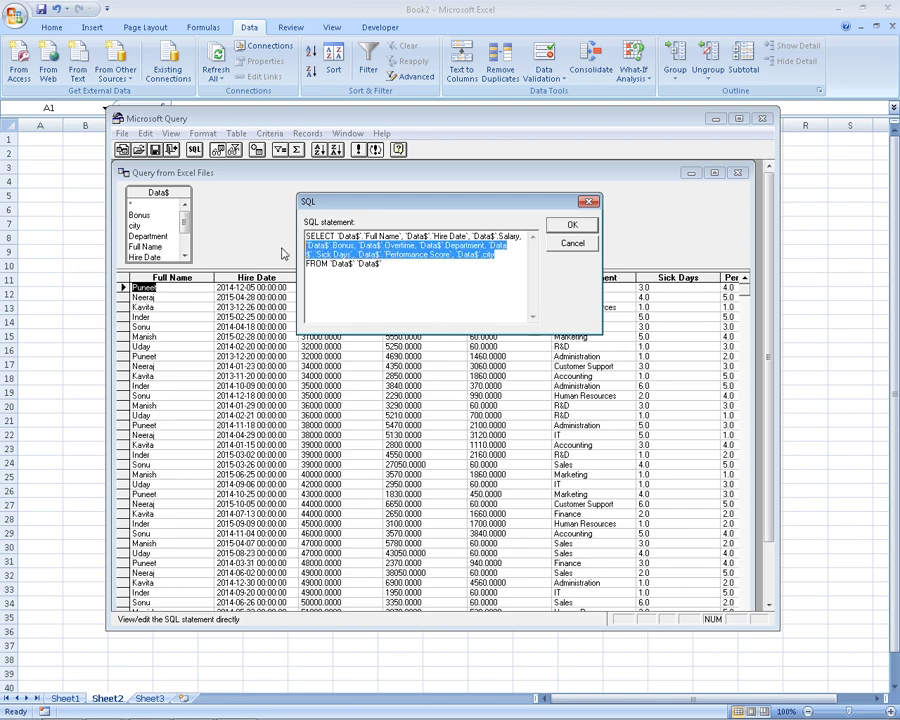
{"action": "key", "text": "Delete"}
{"action": "key", "text": "BackSpace"}
{"action": "key", "text": "BackSpace"}
{"action": "key", "text": "BackSpace"}
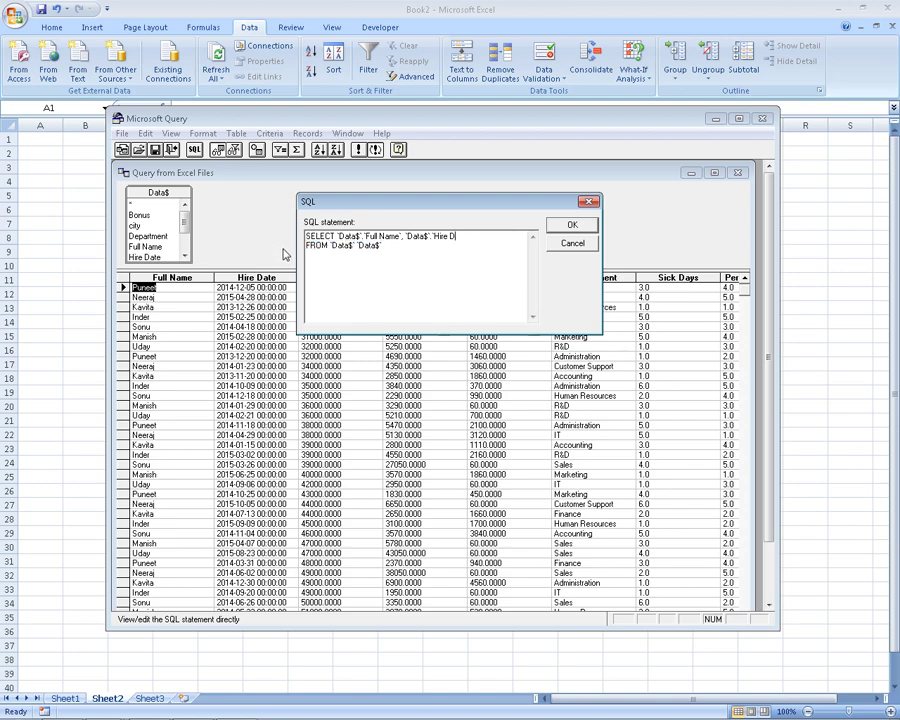
{"action": "key", "text": "BackSpace"}
{"action": "key", "text": "BackSpace"}
{"action": "key", "text": "BackSpace"}
{"action": "key", "text": "Return"}
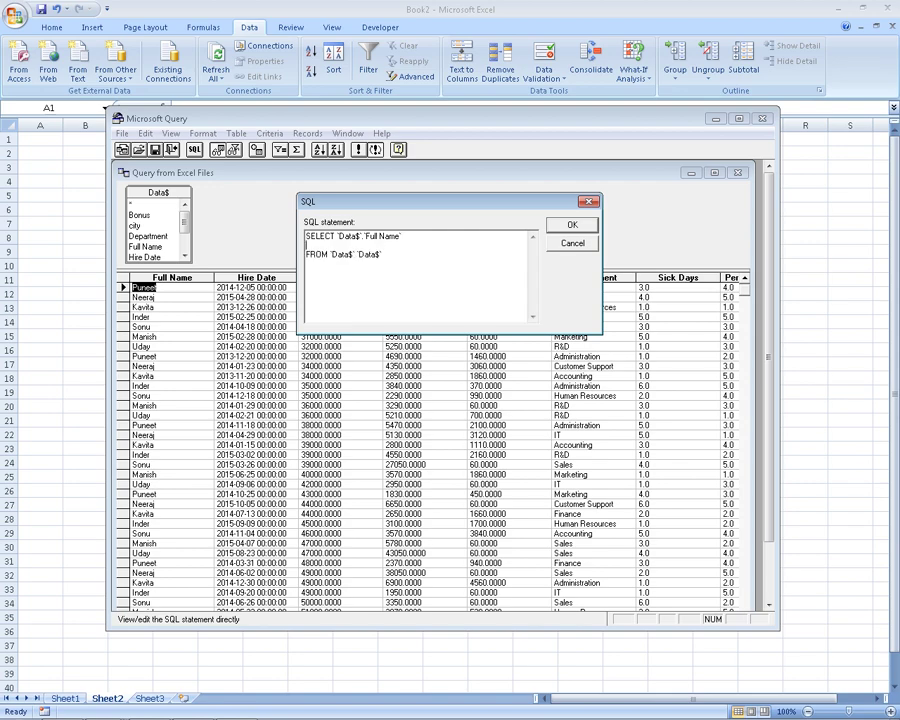
{"action": "key", "text": "Delete"}
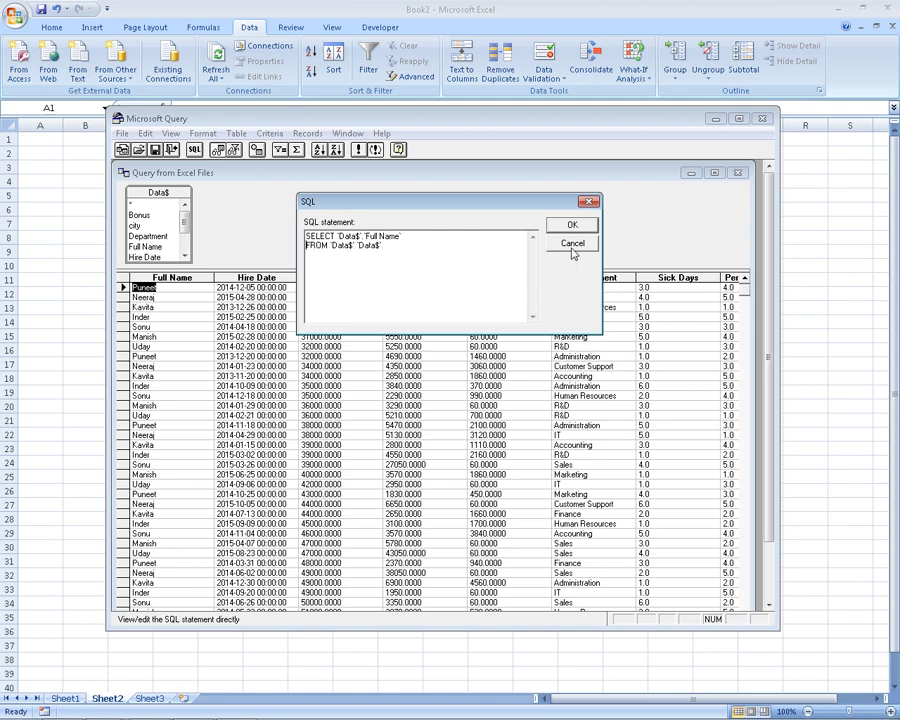
{"action": "left_click", "coordinate": [572, 225]}
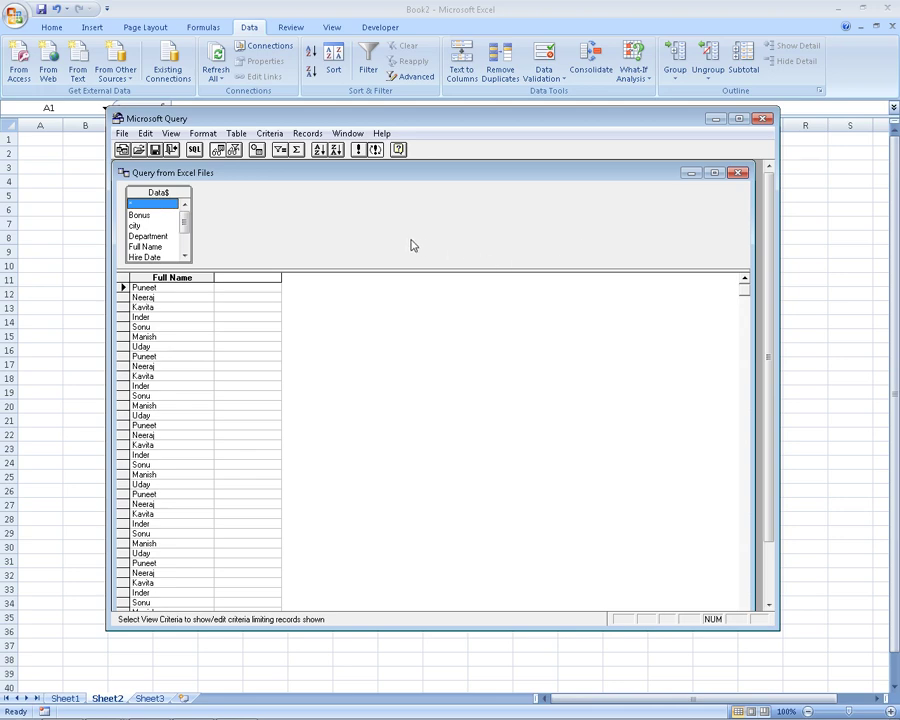
Step: Return the Full Name results to Excel as a table at $A$1 on Sheet2
{"action": "left_click", "coordinate": [122, 133]}
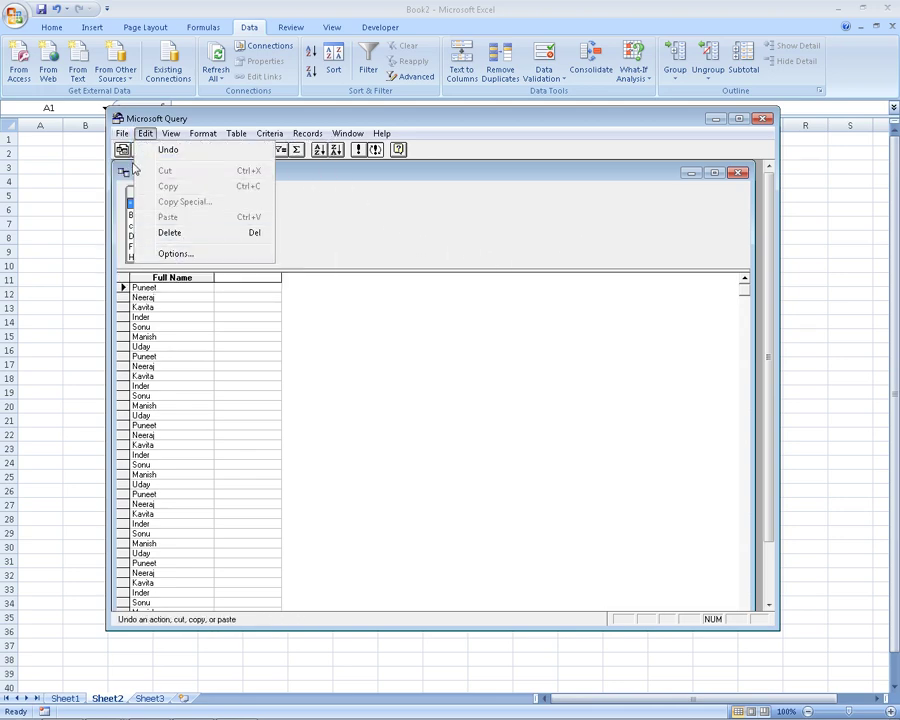
{"action": "mouse_move", "coordinate": [122, 133]}
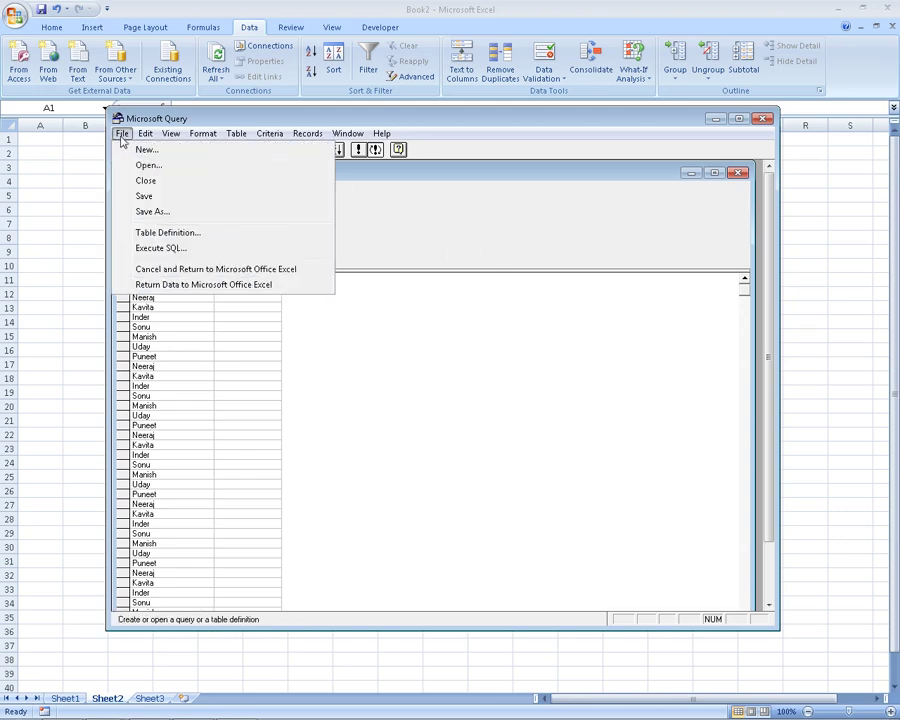
{"action": "left_click", "coordinate": [168, 287]}
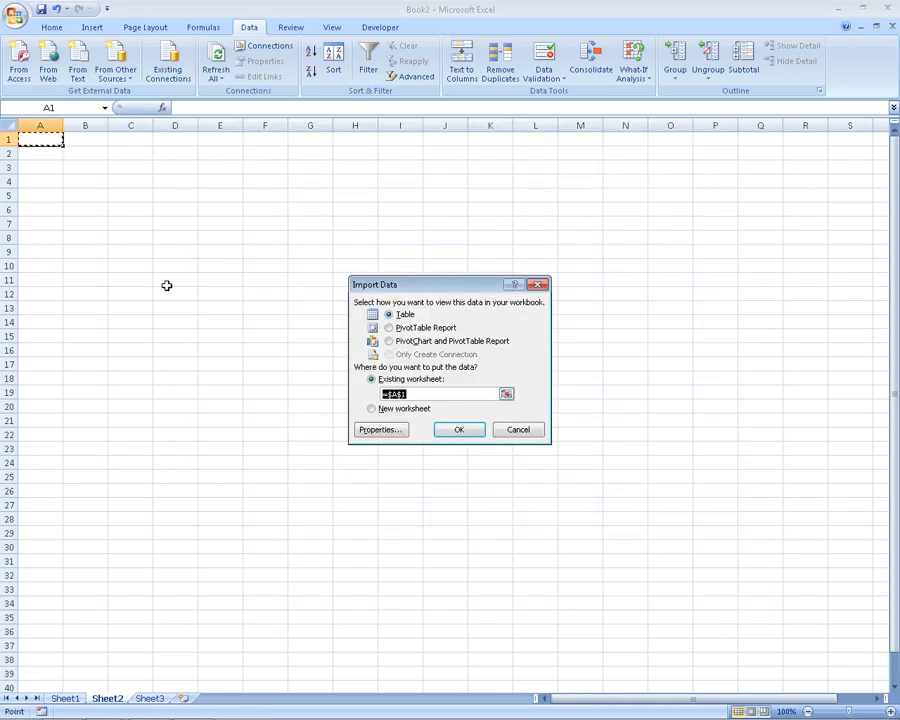
{"action": "left_click", "coordinate": [442, 428]}
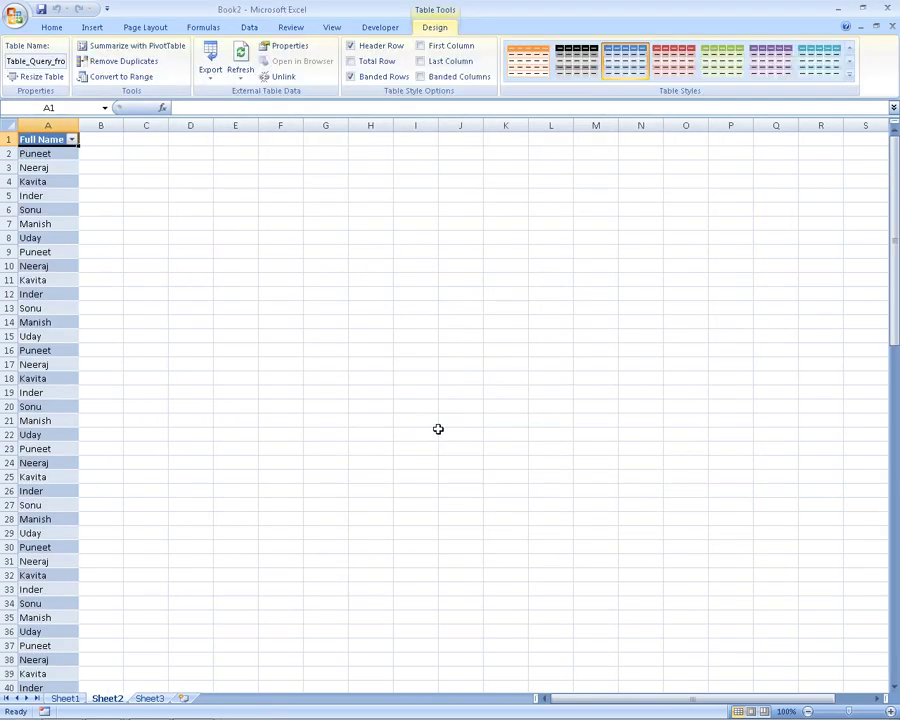
{"action": "mouse_move", "coordinate": [269, 697]}
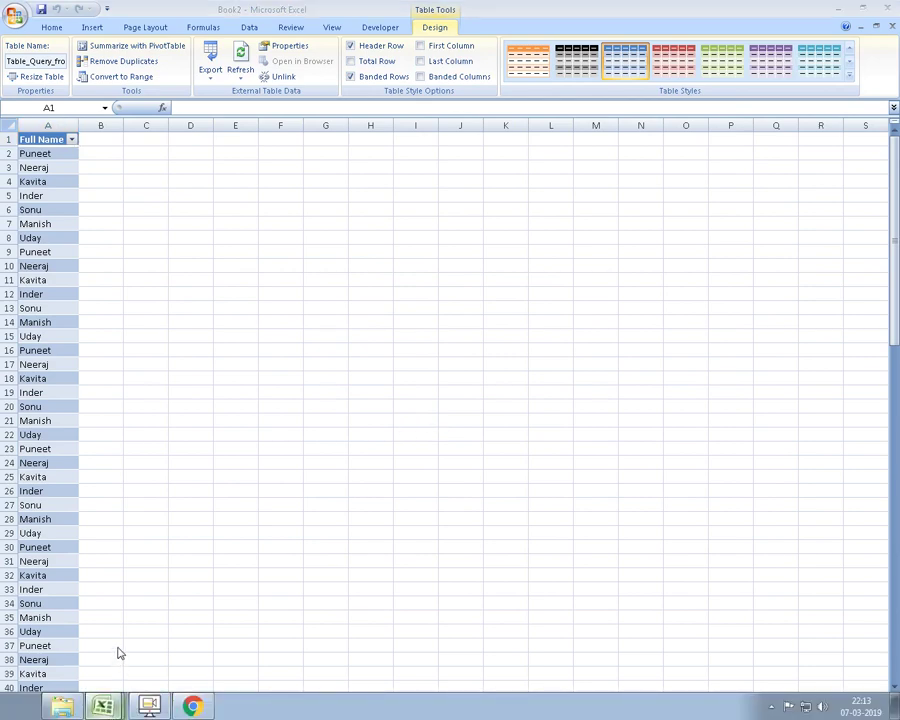
Step: In Get External Data, browse the Where, Distinct, Union, Rel Data and Relationship sheets, ending on Sheet17
{"action": "key", "text": "ctrl+Tab"}
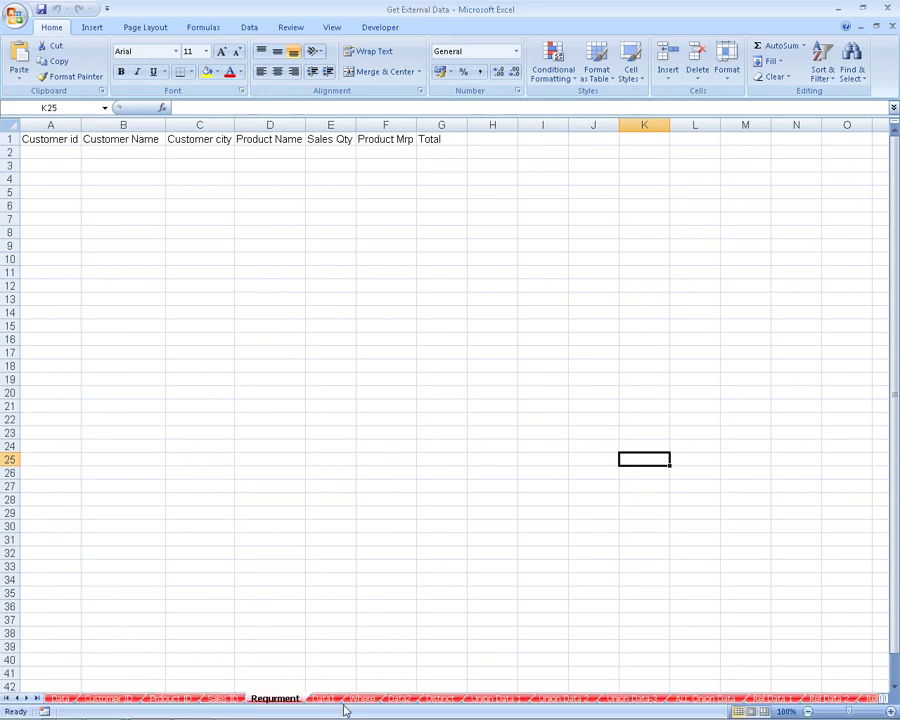
{"action": "left_click", "coordinate": [360, 699]}
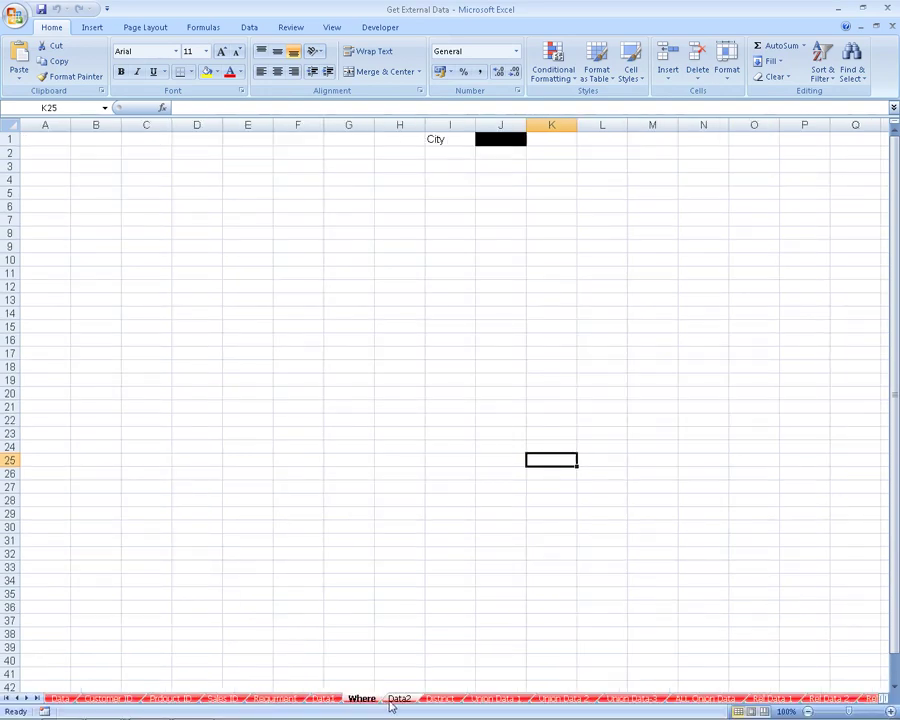
{"action": "left_click", "coordinate": [440, 699]}
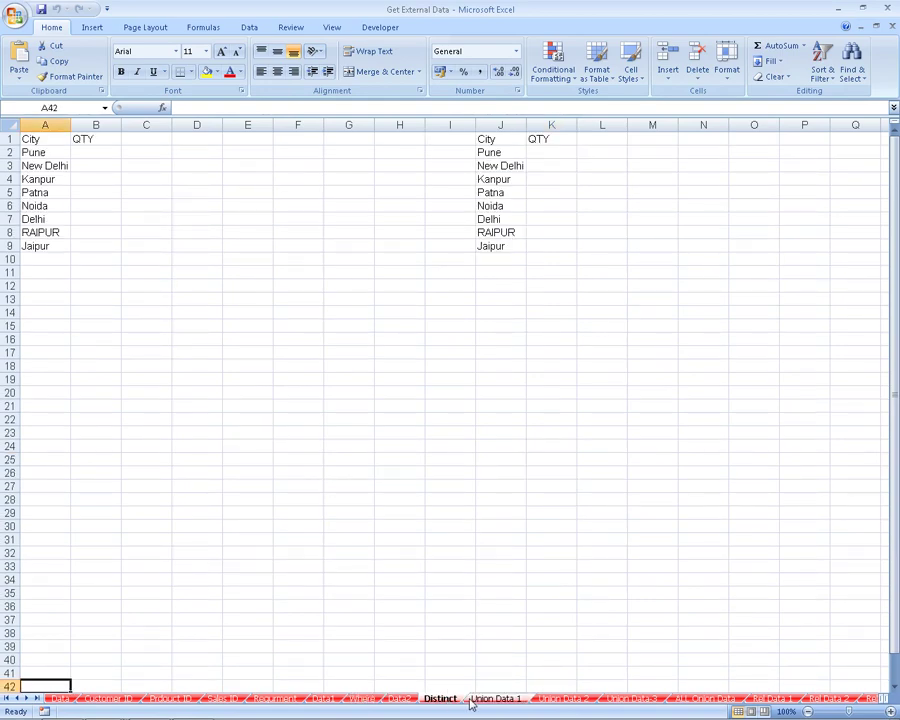
{"action": "left_click", "coordinate": [478, 699]}
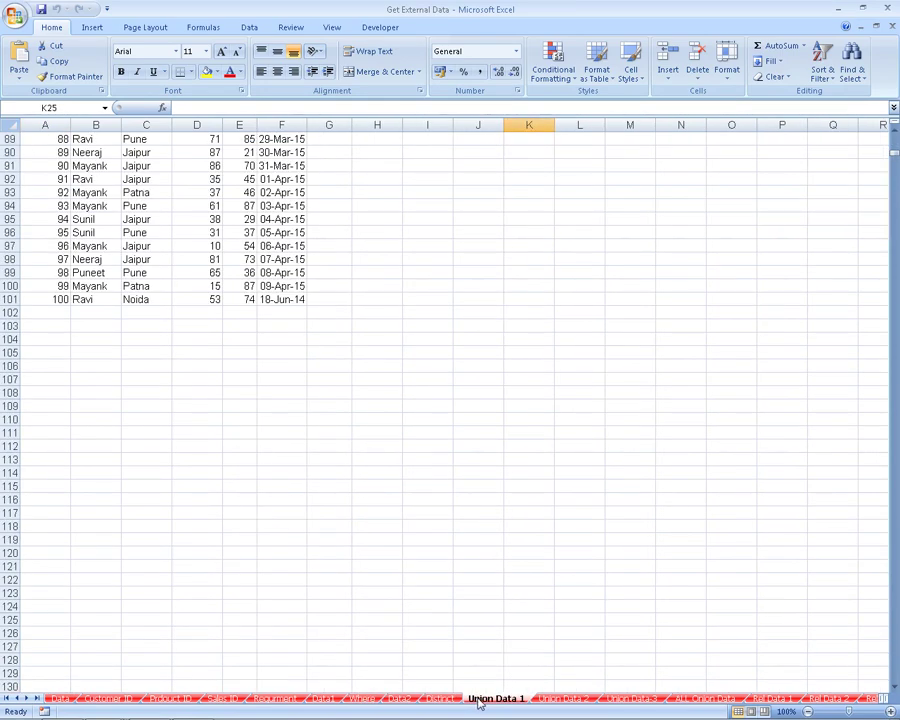
{"action": "left_click", "coordinate": [710, 699]}
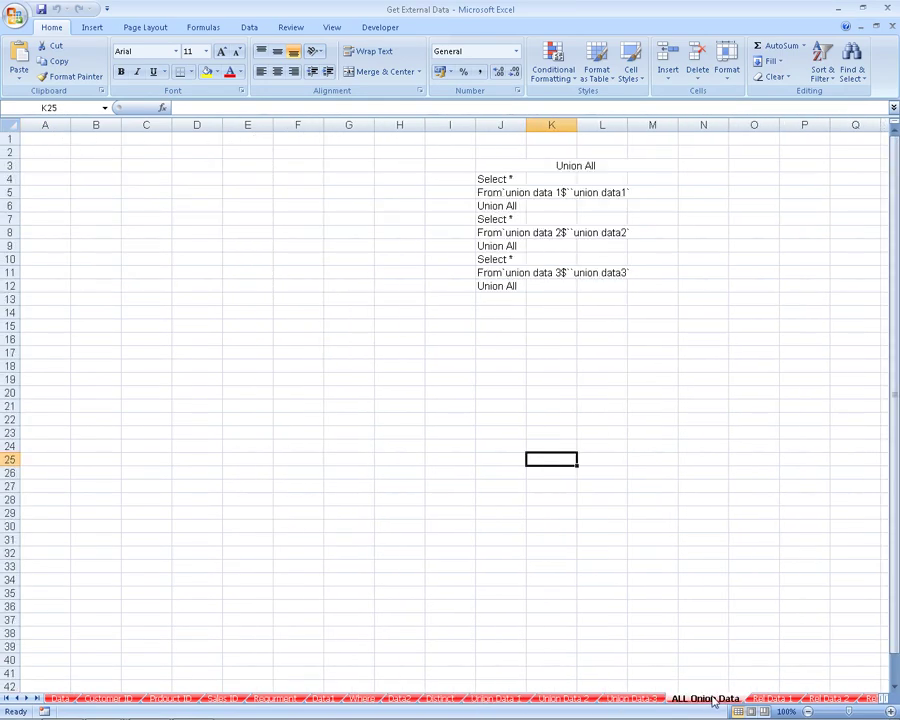
{"action": "left_click", "coordinate": [772, 699]}
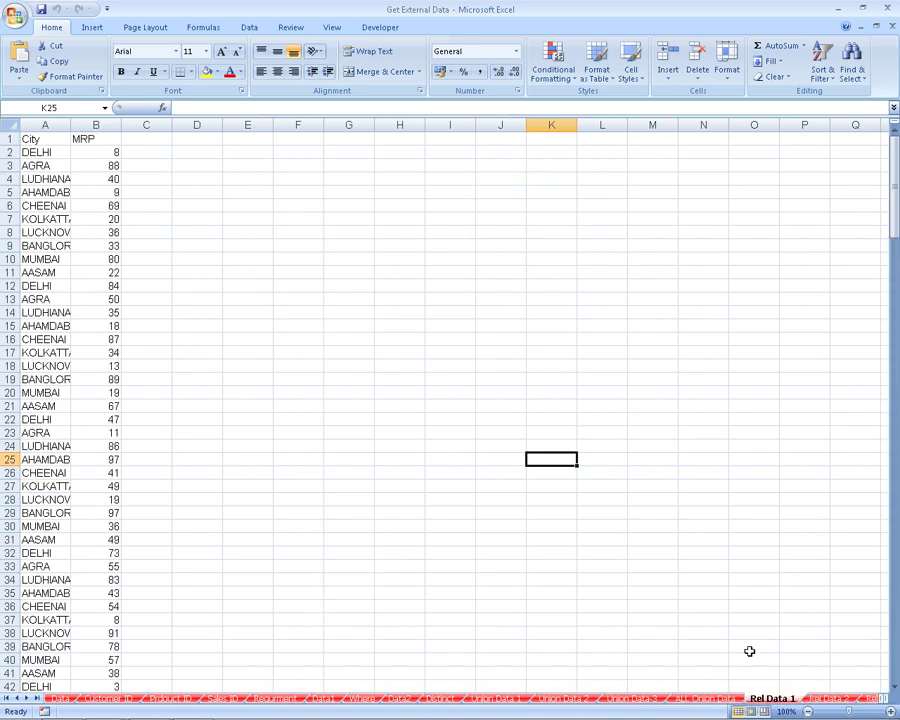
{"action": "left_click", "coordinate": [830, 699]}
{"action": "left_click", "coordinate": [866, 700]}
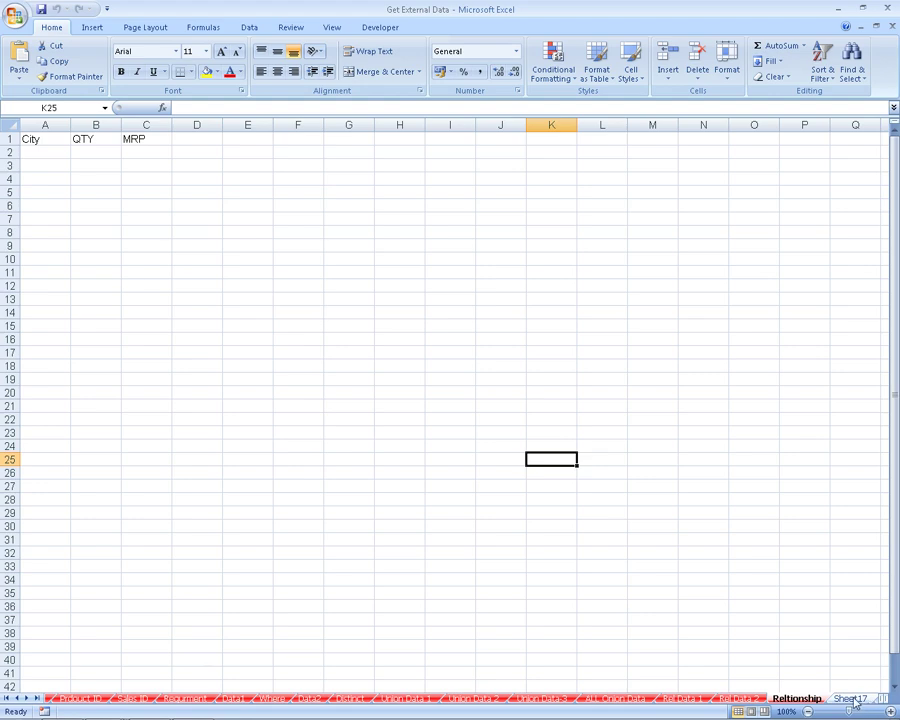
{"action": "left_click", "coordinate": [850, 699]}
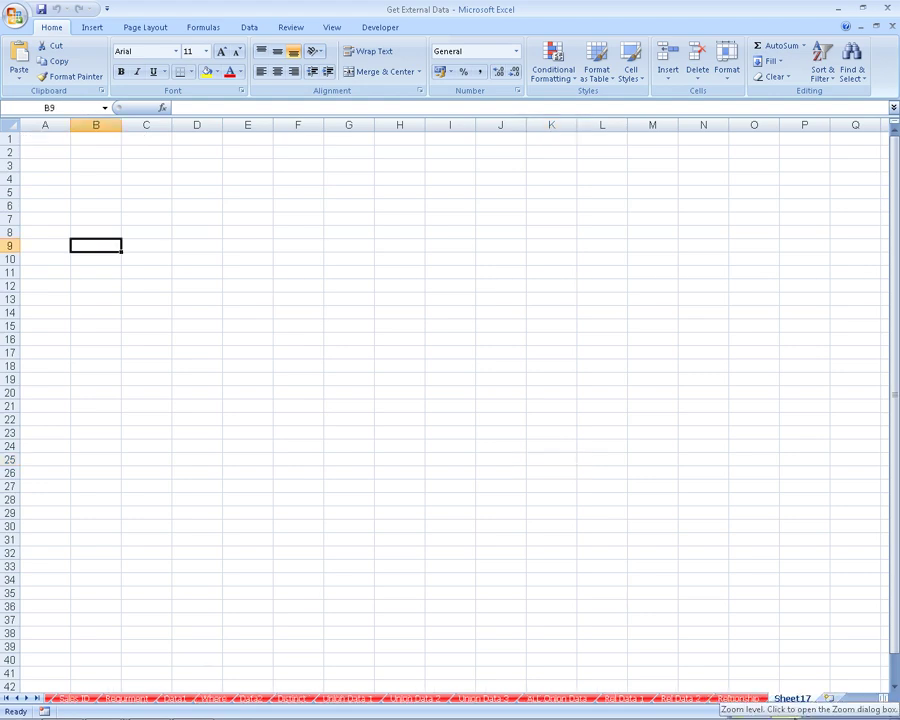
{"action": "mouse_move", "coordinate": [790, 717]}
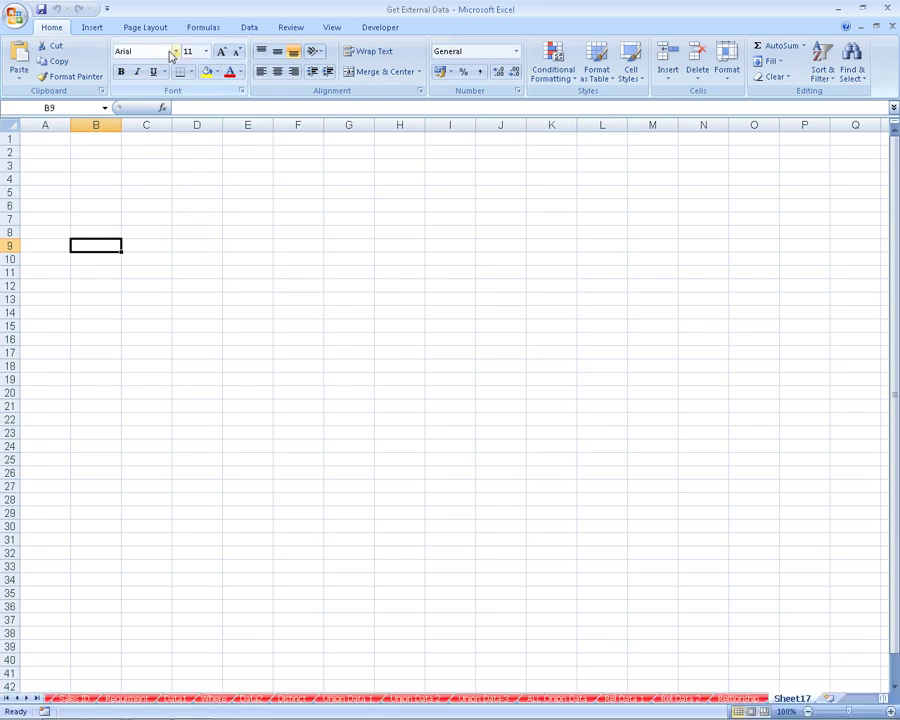
Step: Import the CityList table from the climate_data.xls web address into Sheet17 at cell A1
{"action": "left_click", "coordinate": [250, 28]}
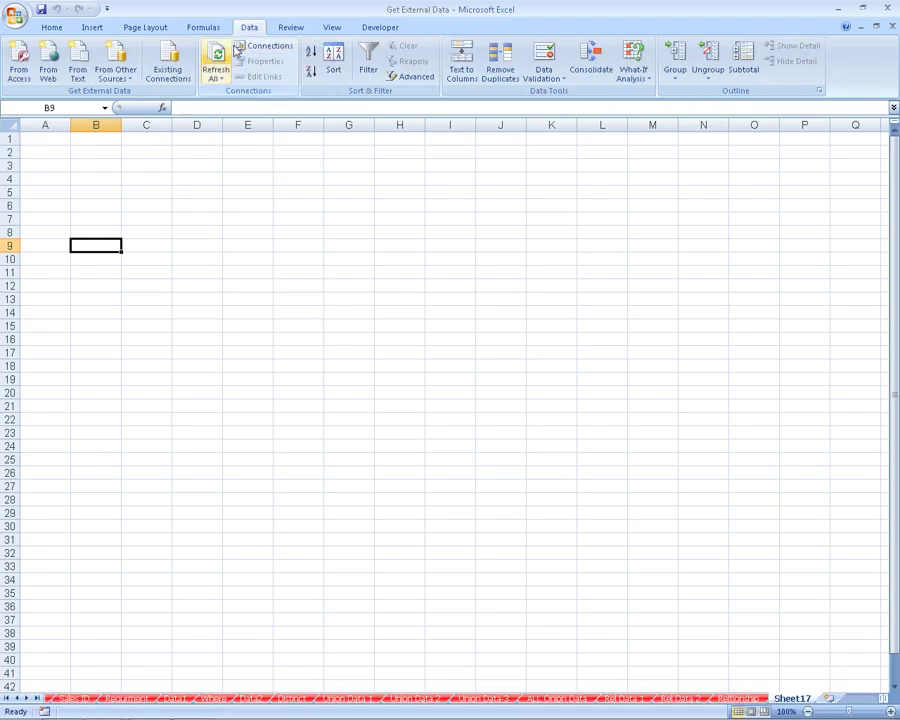
{"action": "left_click", "coordinate": [176, 80]}
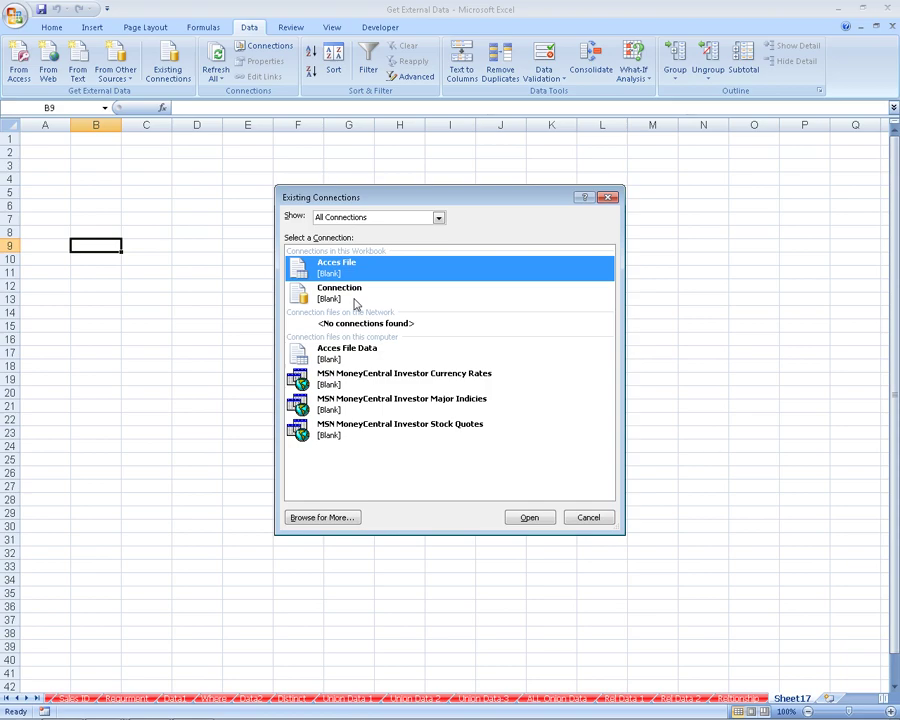
{"action": "left_click", "coordinate": [331, 520]}
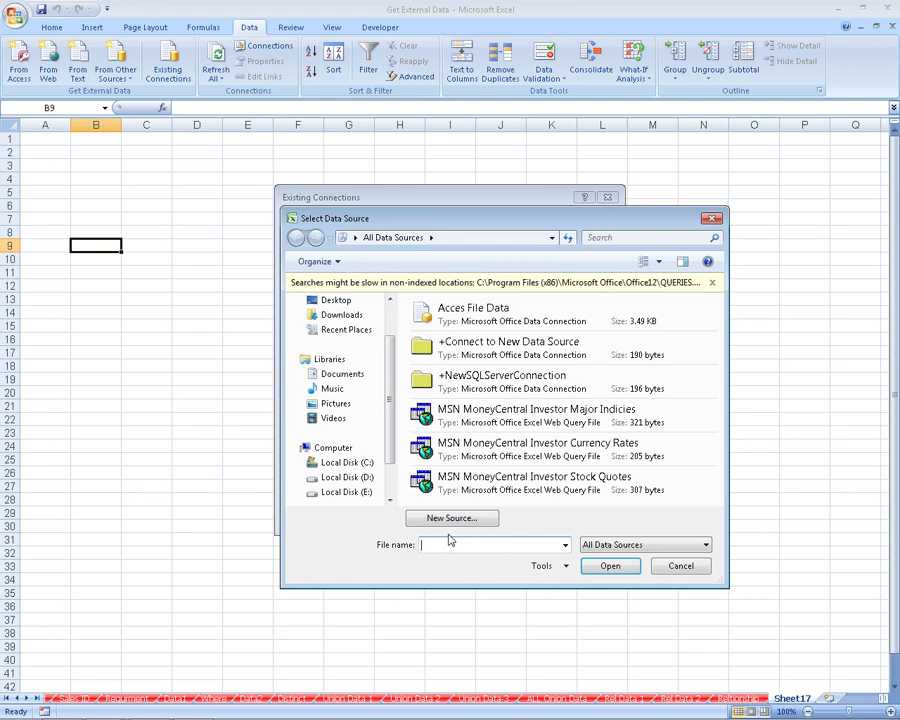
{"action": "right_click", "coordinate": [443, 540]}
{"action": "left_click", "coordinate": [470, 346]}
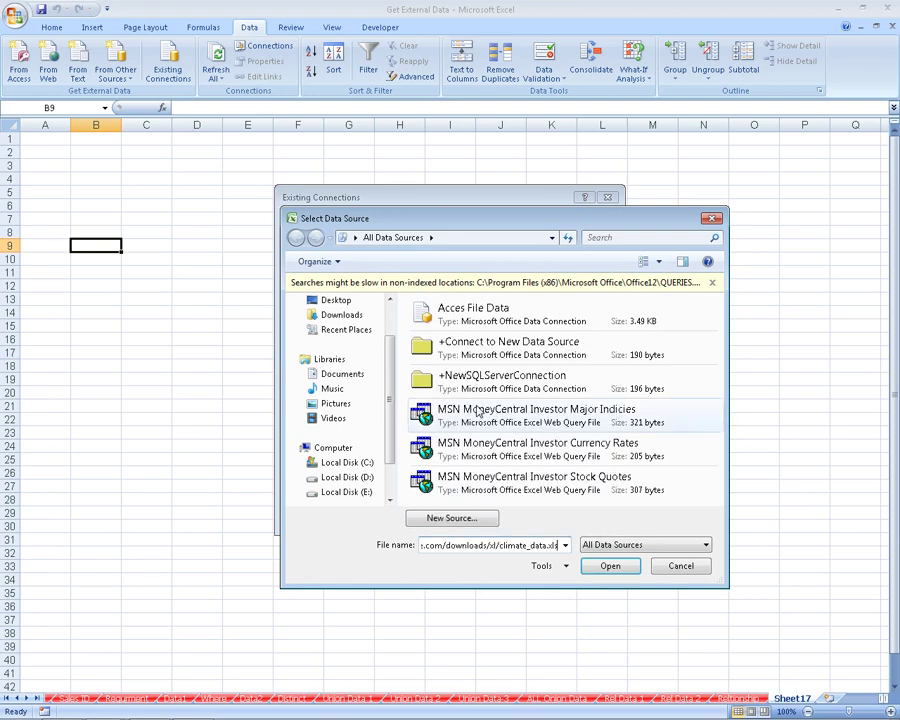
{"action": "left_click", "coordinate": [604, 568]}
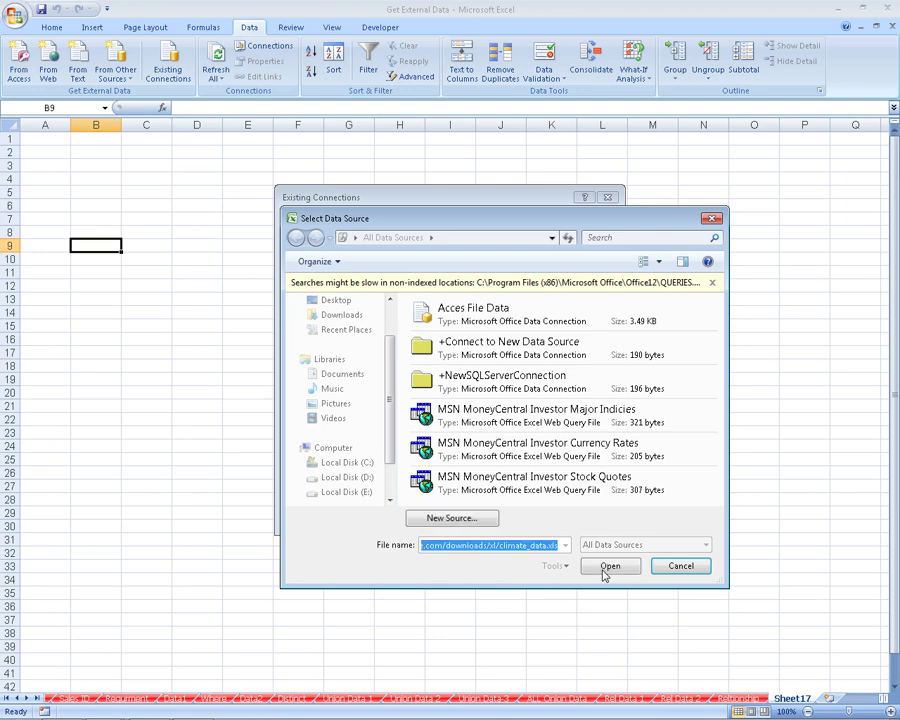
{"action": "left_click", "coordinate": [604, 568]}
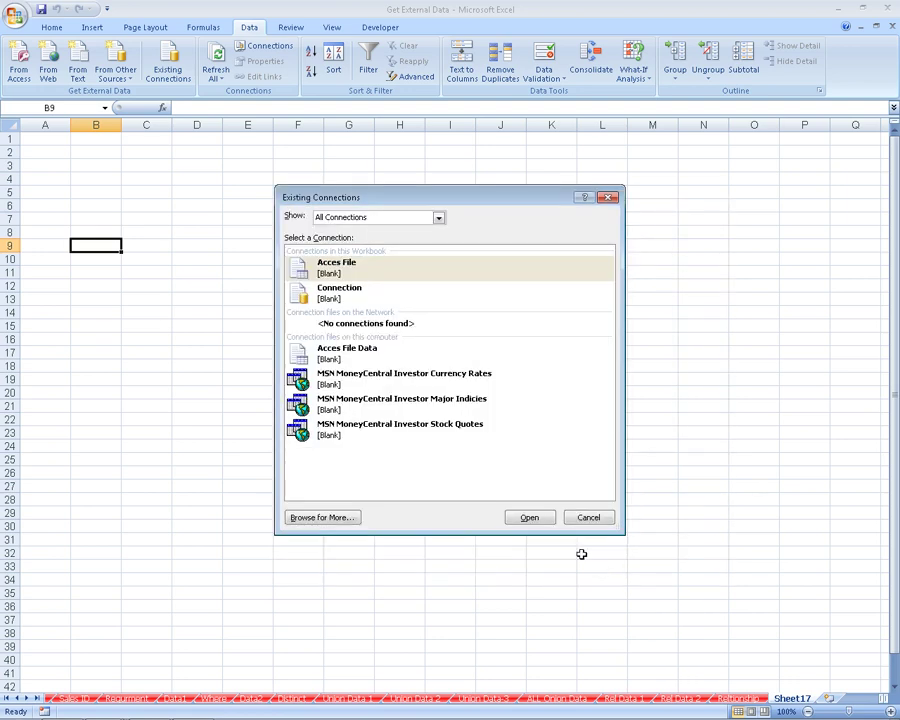
{"action": "left_click", "coordinate": [531, 517]}
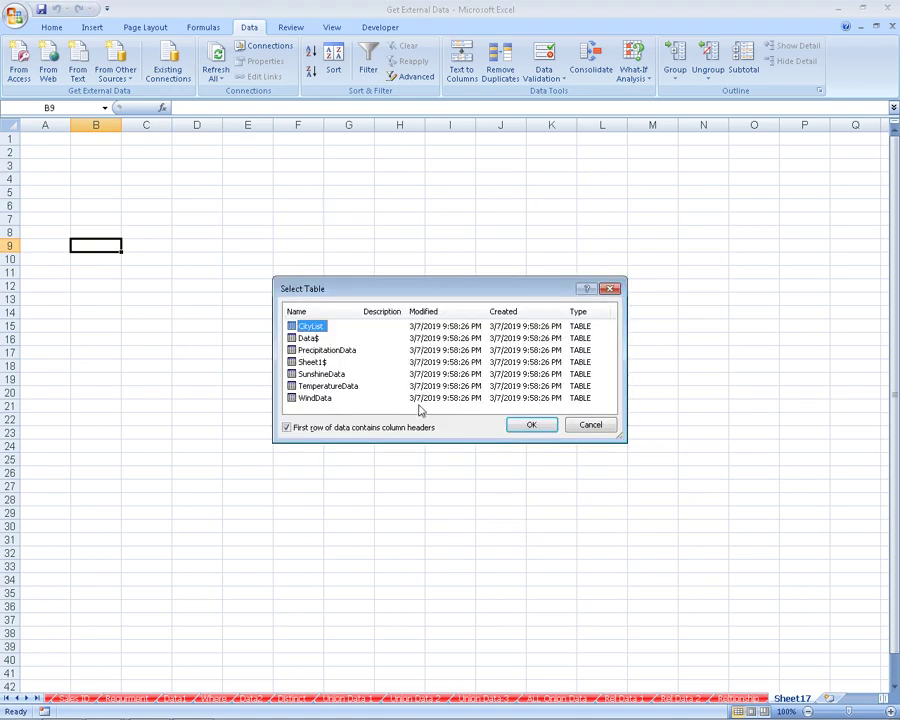
{"action": "left_click", "coordinate": [531, 425]}
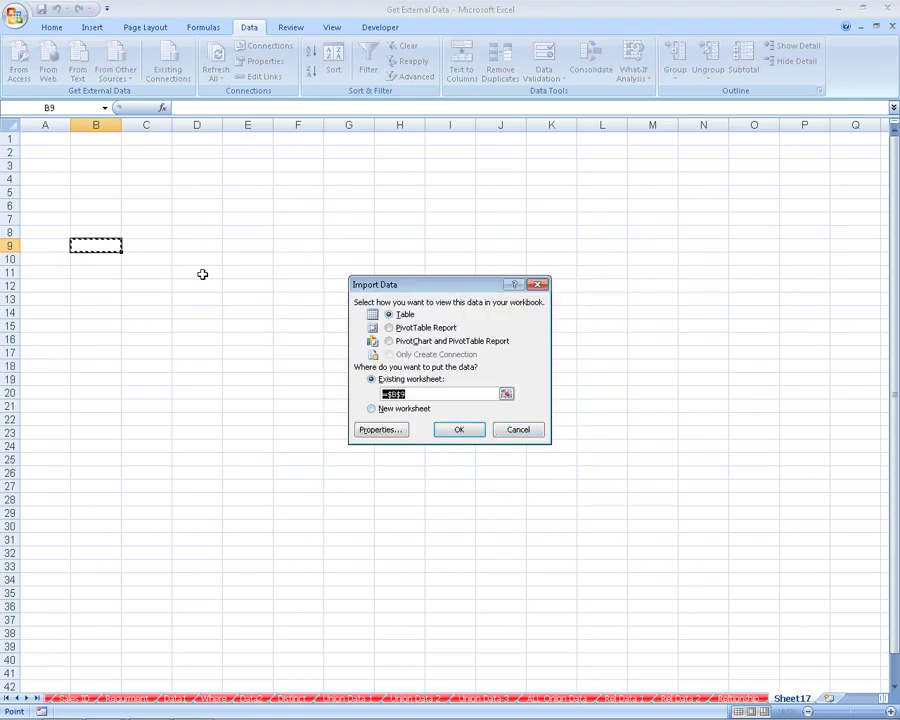
{"action": "left_click", "coordinate": [44, 138]}
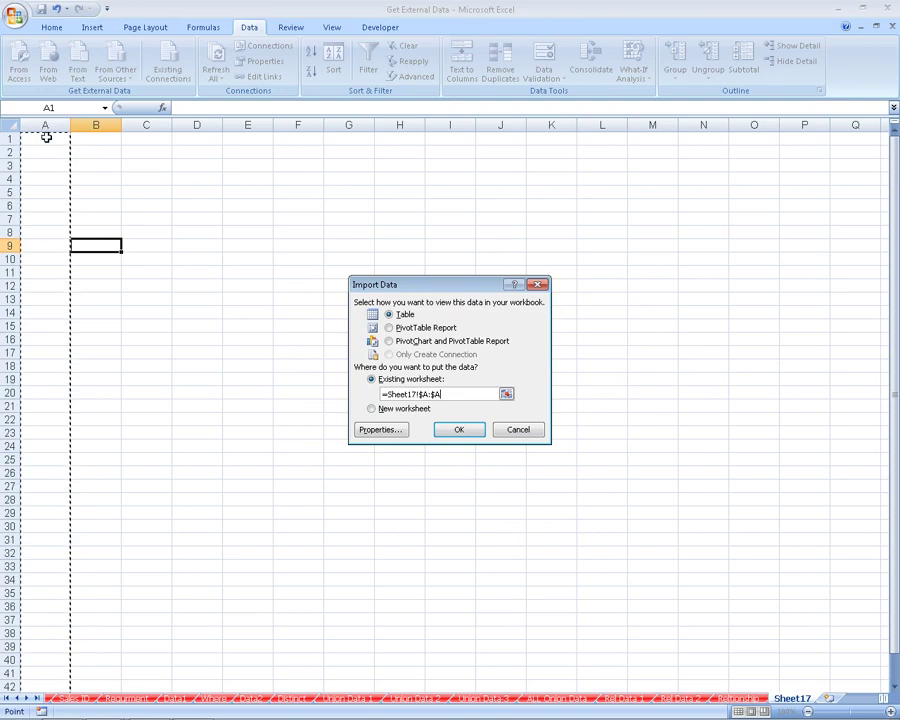
{"action": "left_click", "coordinate": [460, 430]}
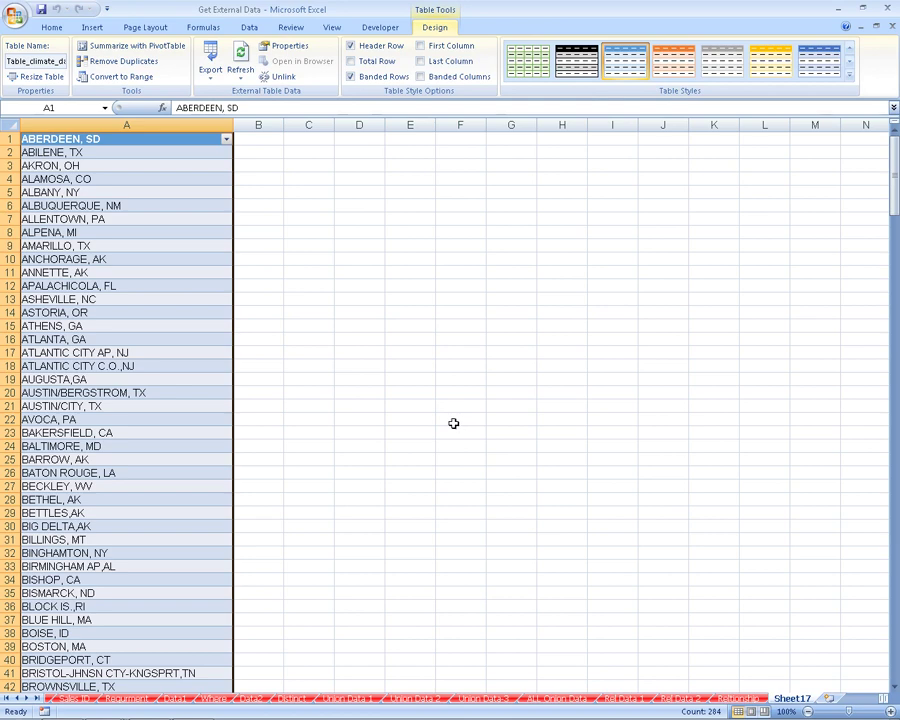
Step: Import the climate_data.xls PrecipitationData table into Sheet17 starting at cell F7
{"action": "left_click", "coordinate": [247, 28]}
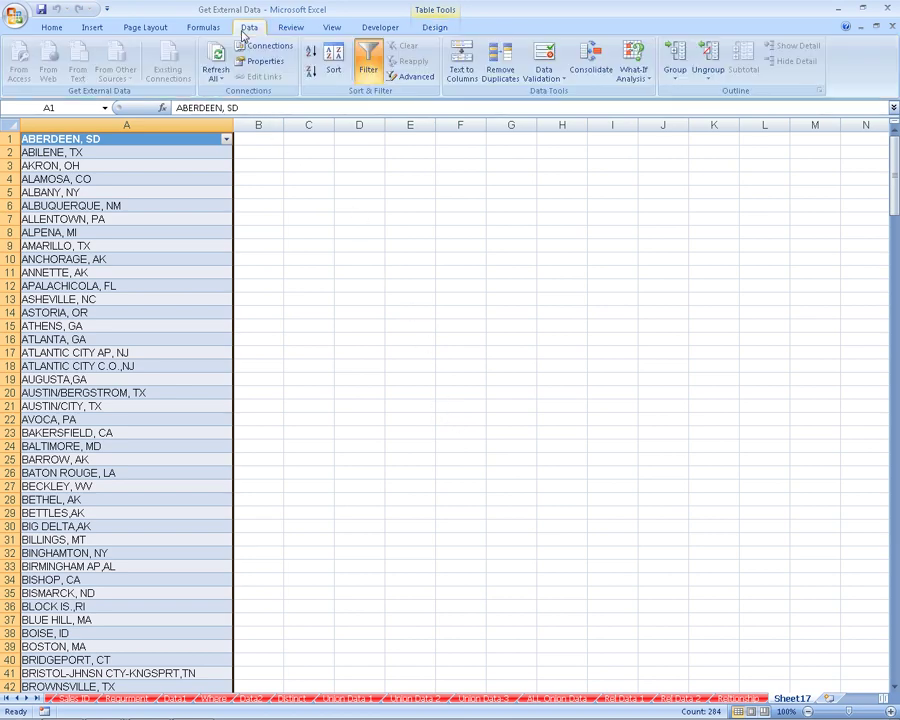
{"action": "left_click", "coordinate": [460, 218]}
{"action": "left_click", "coordinate": [168, 72]}
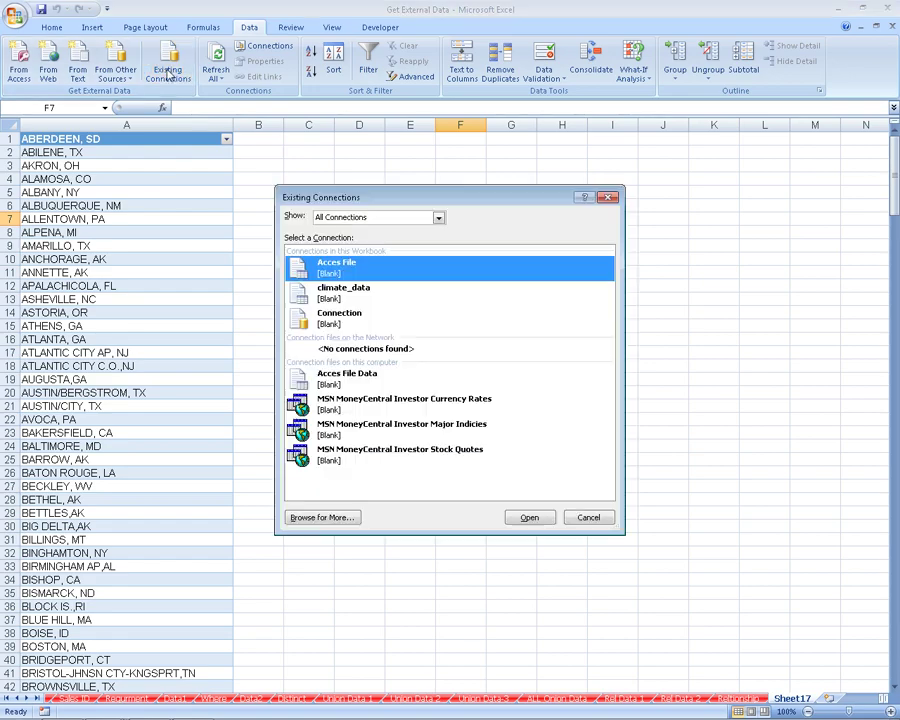
{"action": "left_click", "coordinate": [318, 517]}
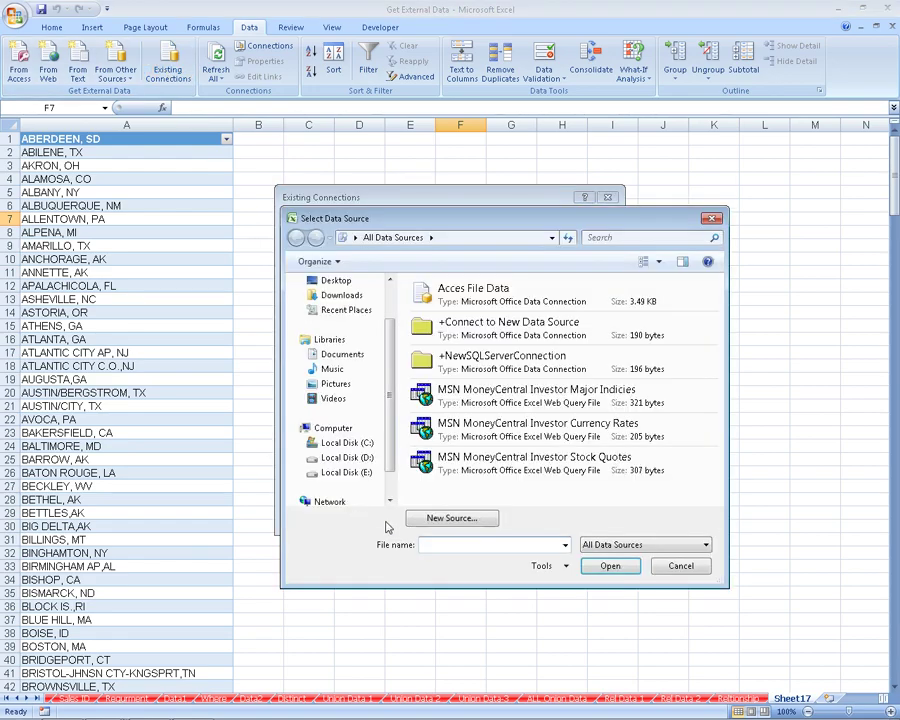
{"action": "right_click", "coordinate": [434, 546]}
{"action": "left_click", "coordinate": [462, 410]}
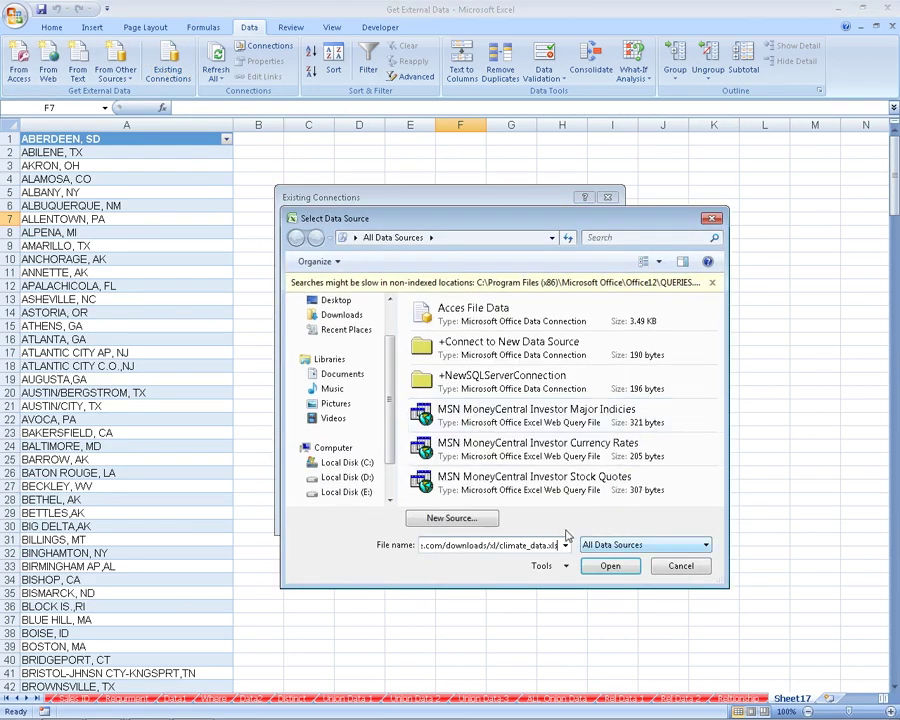
{"action": "left_click", "coordinate": [614, 567]}
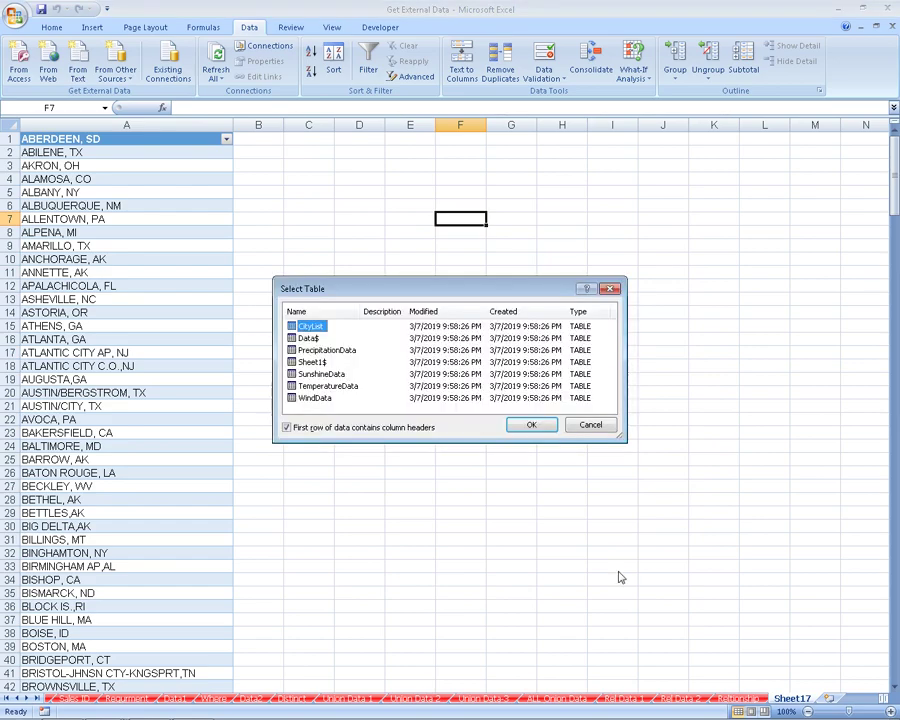
{"action": "left_click", "coordinate": [320, 350]}
{"action": "left_click", "coordinate": [528, 425]}
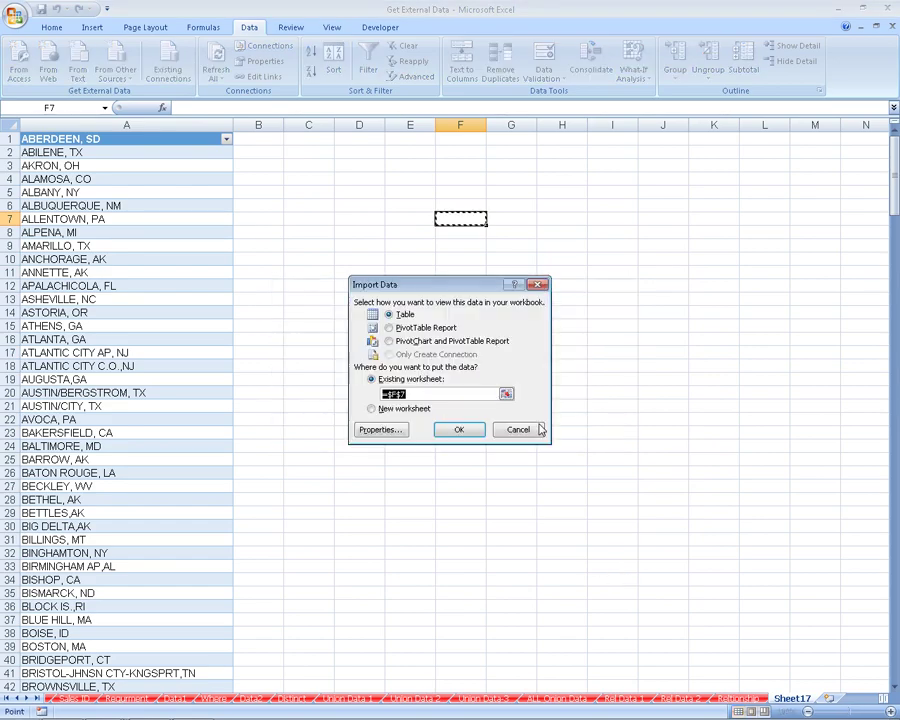
{"action": "left_click", "coordinate": [455, 430]}
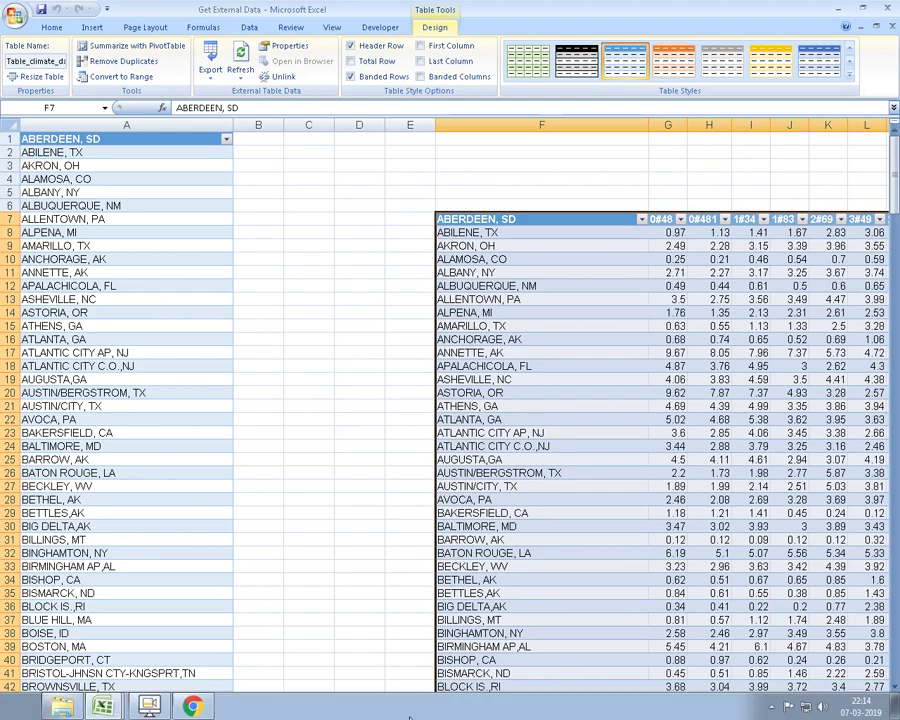
{"action": "scroll", "coordinate": [368, 436], "scroll_direction": "down", "scroll_amount": 9}
{"action": "right_click", "coordinate": [255, 152]}
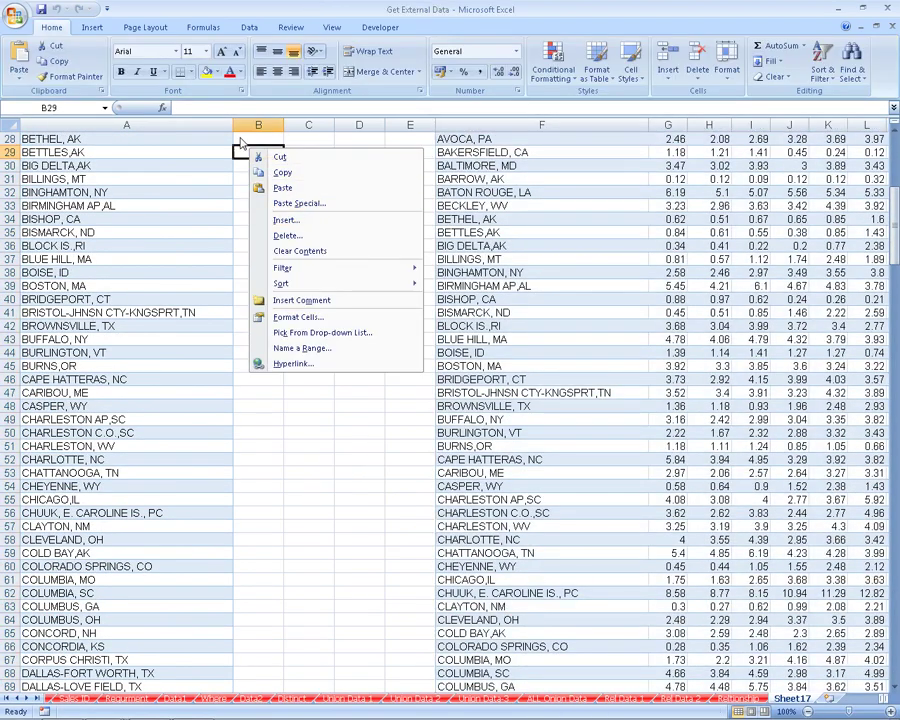
Step: Connect to the climate_data.xls web address again and choose its PrecipitationData table
{"action": "left_click", "coordinate": [249, 27]}
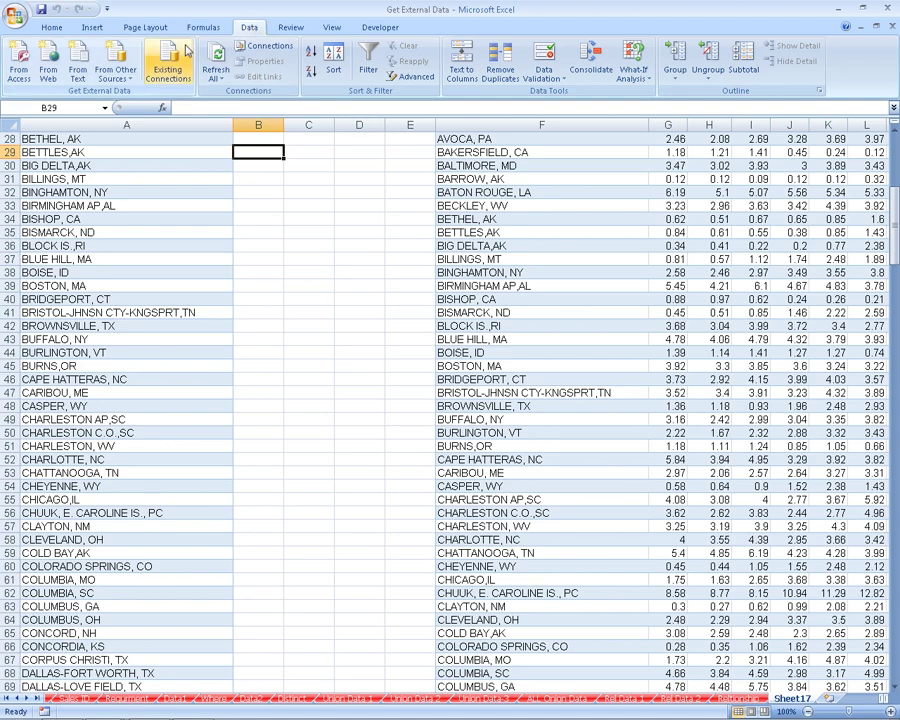
{"action": "left_click", "coordinate": [168, 62]}
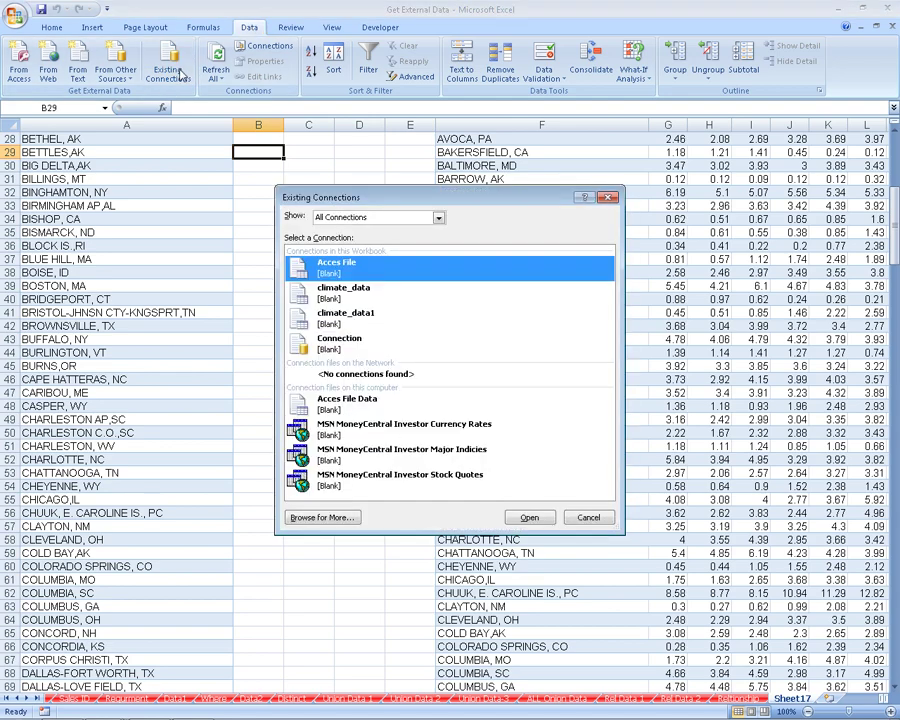
{"action": "left_click", "coordinate": [323, 518]}
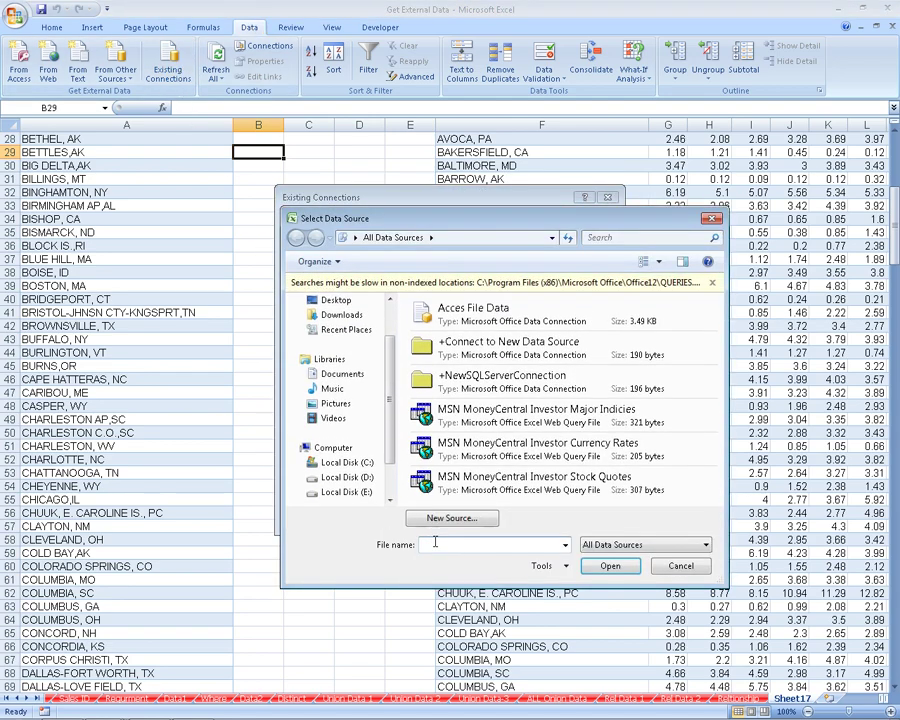
{"action": "right_click", "coordinate": [435, 543]}
{"action": "left_click", "coordinate": [430, 401]}
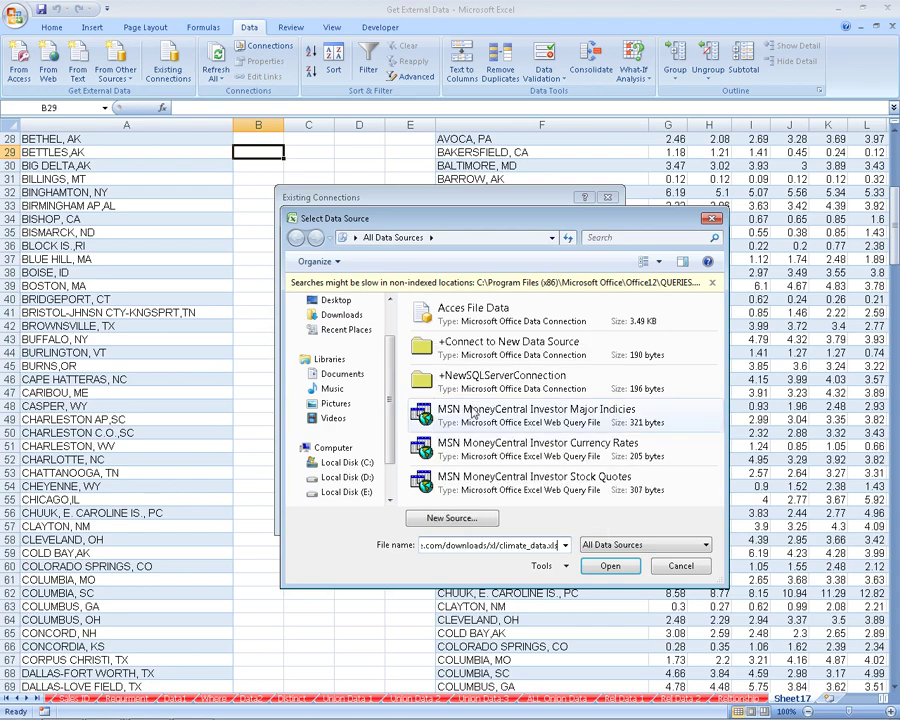
{"action": "left_click", "coordinate": [604, 564]}
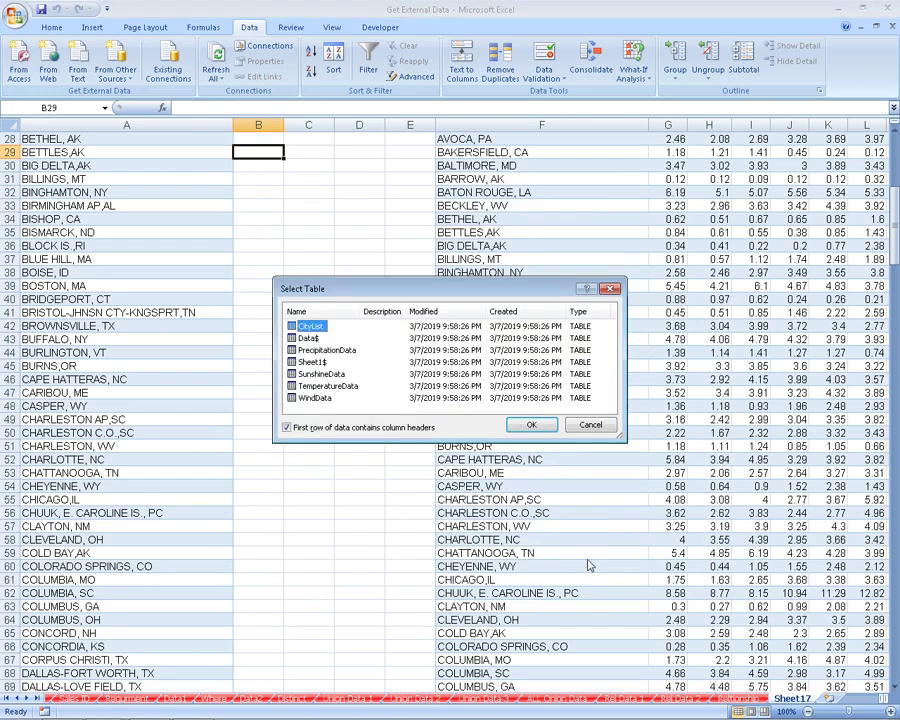
{"action": "left_click", "coordinate": [330, 352]}
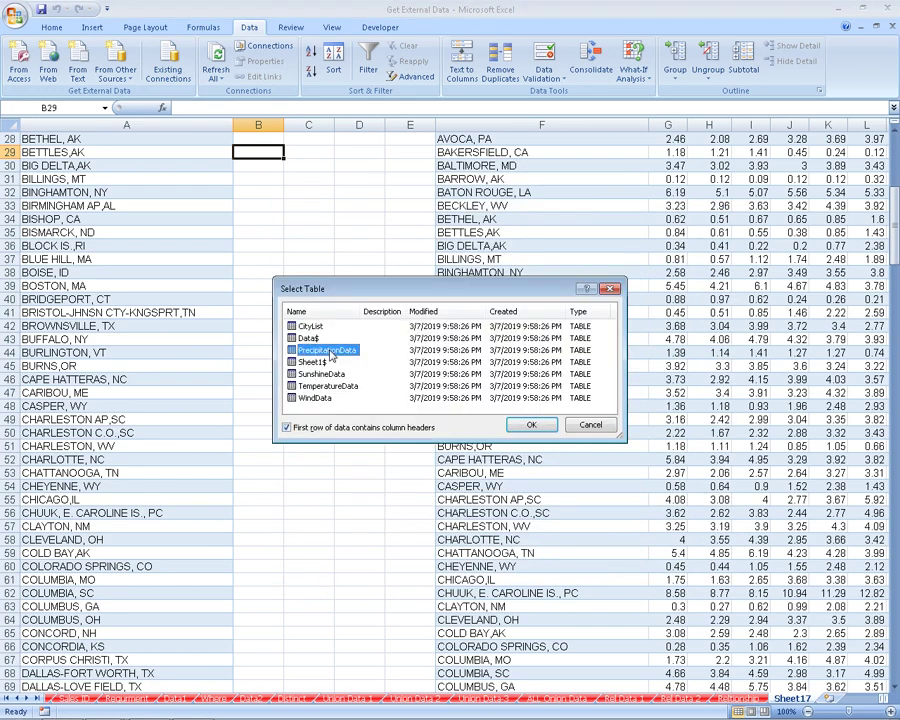
{"action": "left_click", "coordinate": [529, 424]}
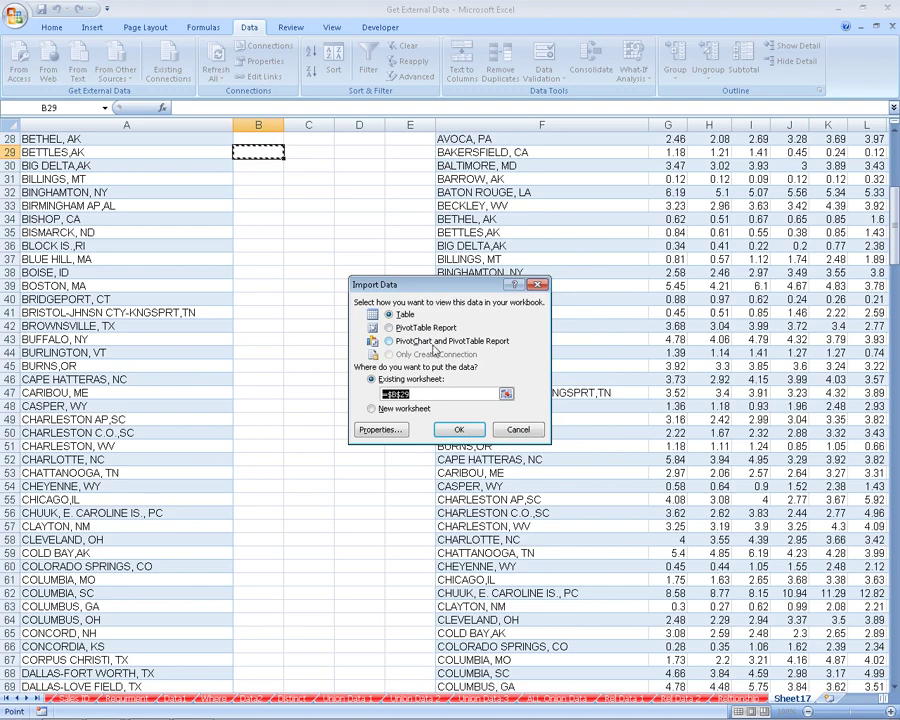
Step: Import it as a PivotChart and PivotTable Report placed on a new worksheet
{"action": "left_click", "coordinate": [450, 341]}
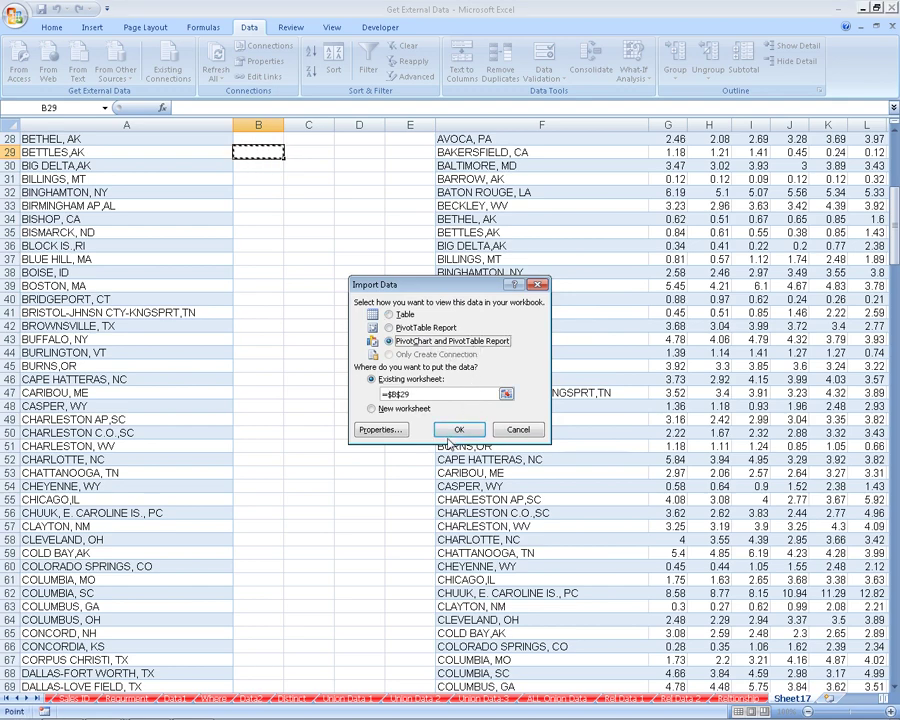
{"action": "left_click", "coordinate": [790, 698]}
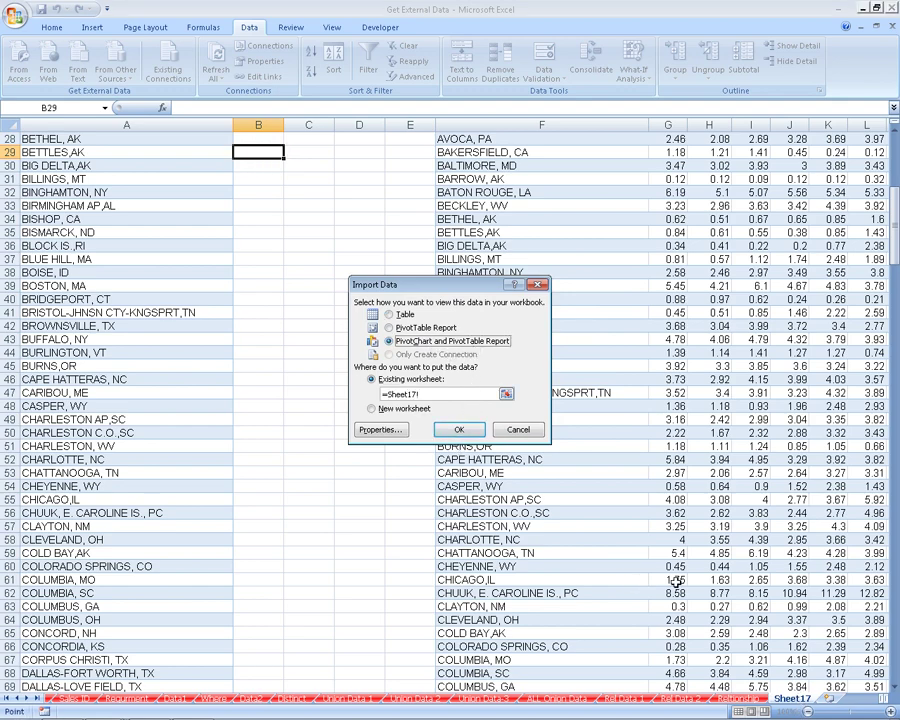
{"action": "left_click", "coordinate": [505, 395]}
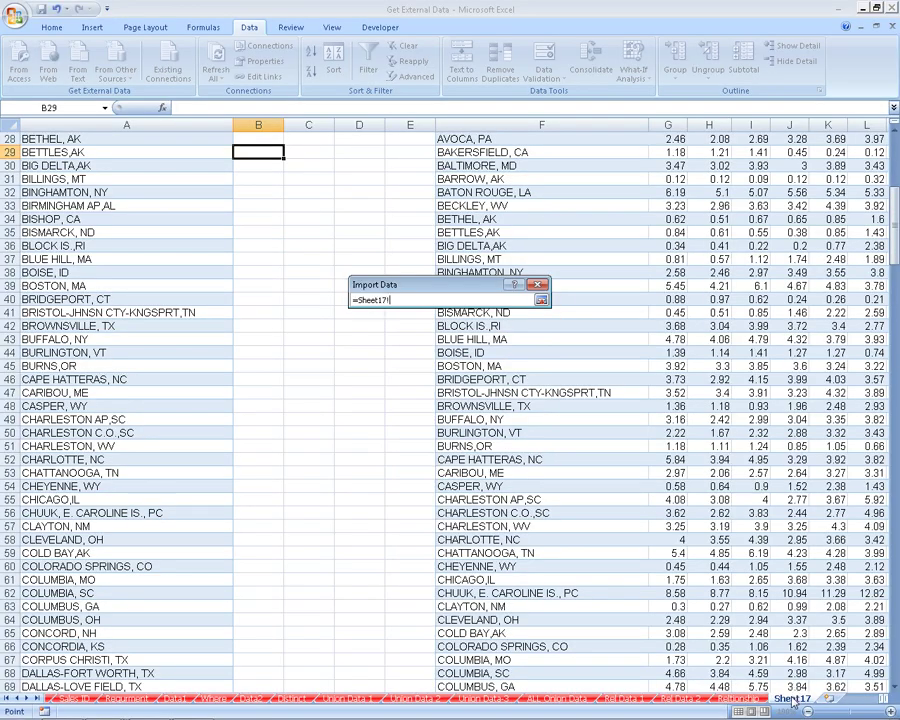
{"action": "scroll", "coordinate": [380, 416], "scroll_direction": "down", "scroll_amount": 7}
{"action": "scroll", "coordinate": [380, 426], "scroll_direction": "down", "scroll_amount": 6}
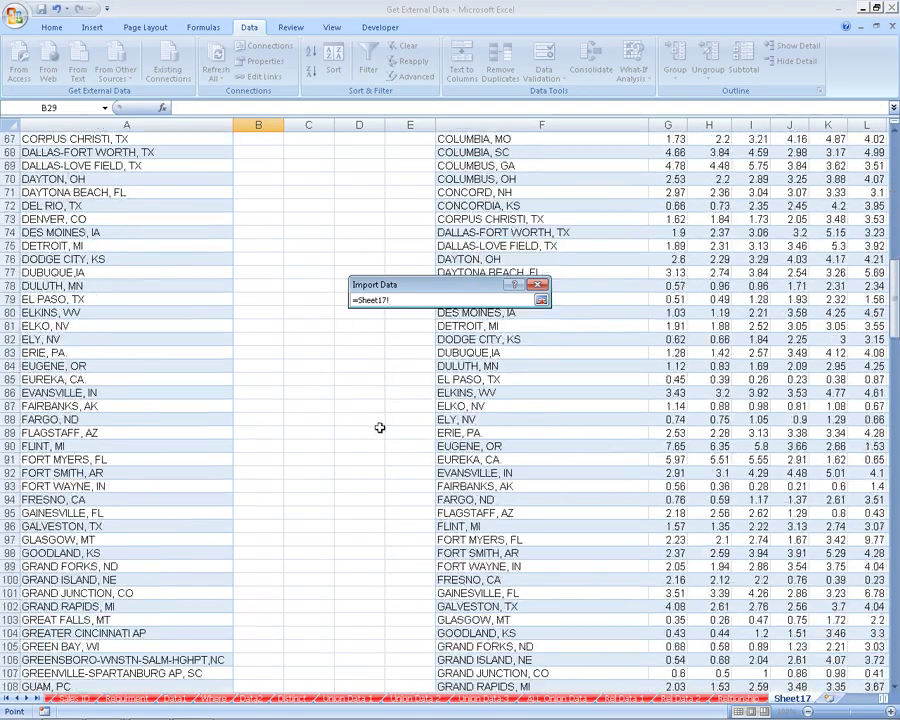
{"action": "scroll", "coordinate": [381, 443], "scroll_direction": "down", "scroll_amount": 15}
{"action": "scroll", "coordinate": [381, 443], "scroll_direction": "down", "scroll_amount": 16}
{"action": "scroll", "coordinate": [388, 428], "scroll_direction": "down", "scroll_amount": 8}
{"action": "scroll", "coordinate": [388, 438], "scroll_direction": "down", "scroll_amount": 16}
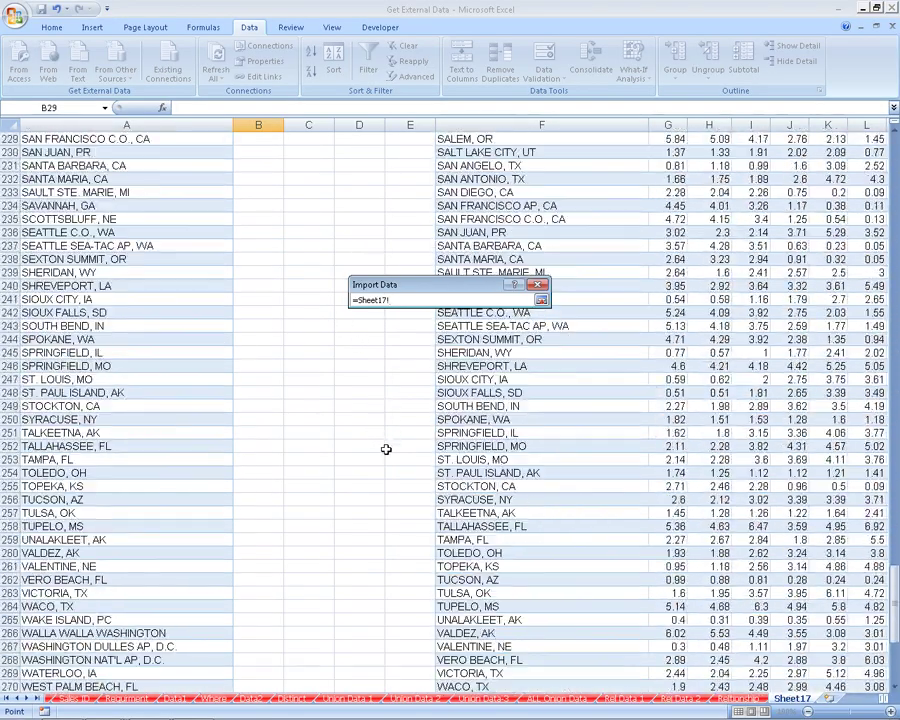
{"action": "scroll", "coordinate": [386, 446], "scroll_direction": "down", "scroll_amount": 14}
{"action": "scroll", "coordinate": [387, 447], "scroll_direction": "down", "scroll_amount": 5}
{"action": "scroll", "coordinate": [386, 446], "scroll_direction": "down", "scroll_amount": 7}
{"action": "left_click", "coordinate": [350, 366]}
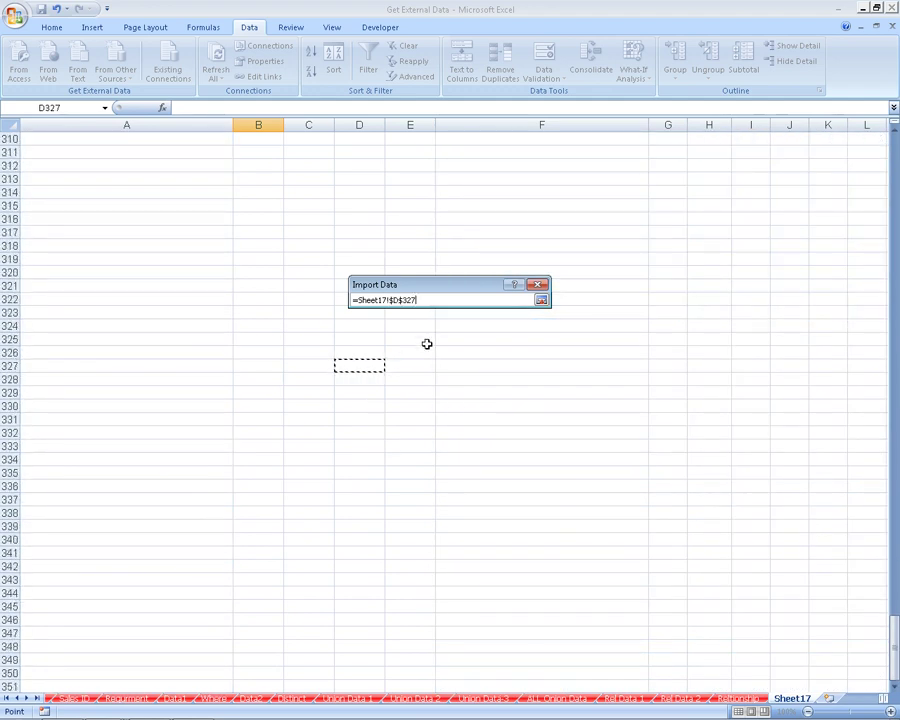
{"action": "left_click", "coordinate": [541, 300]}
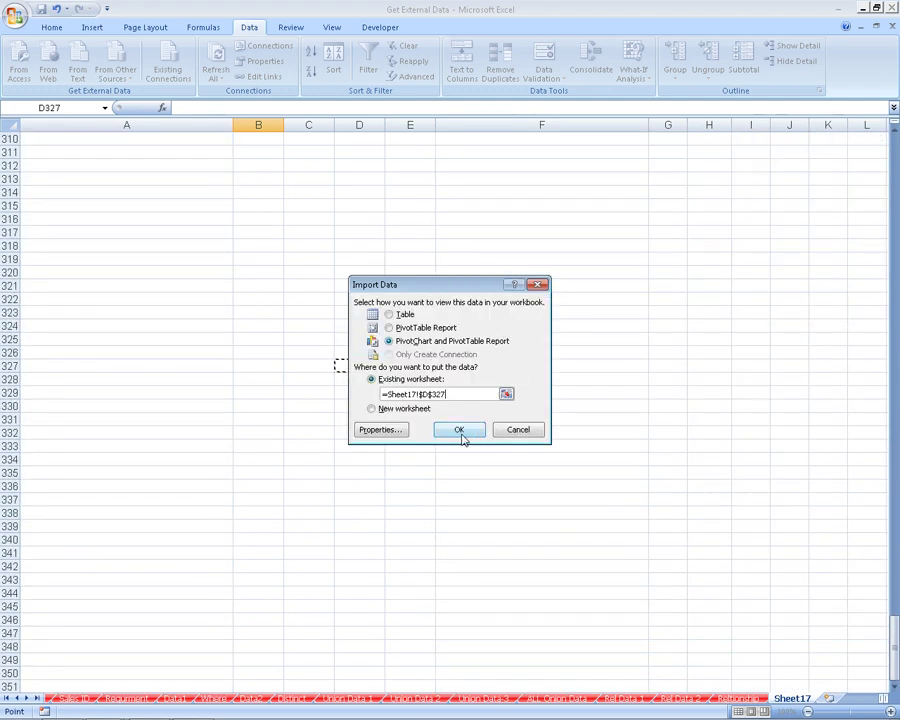
{"action": "left_click", "coordinate": [407, 411]}
{"action": "left_click", "coordinate": [463, 432]}
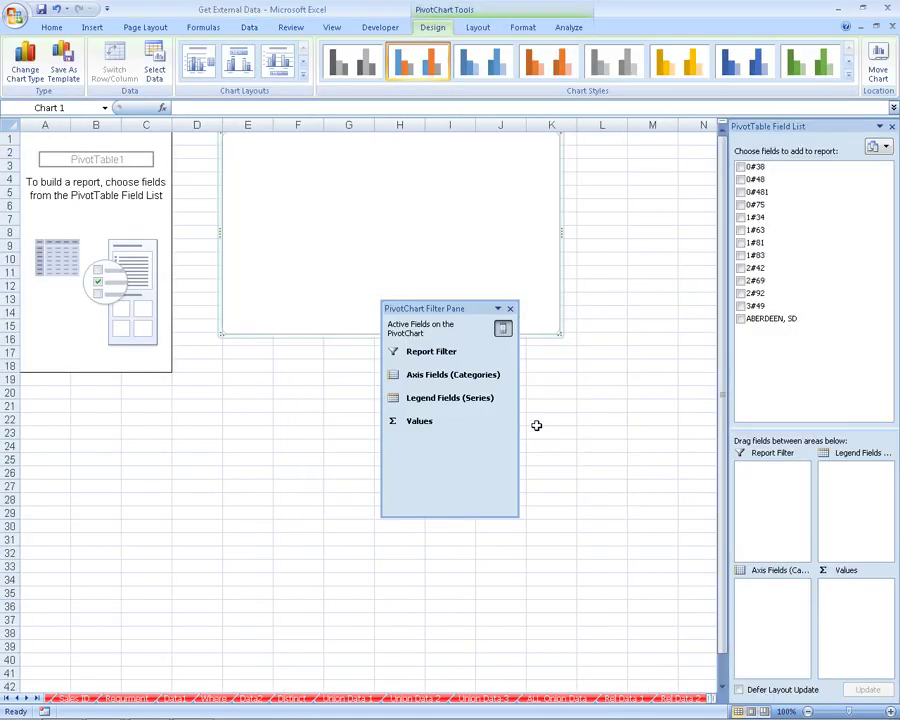
Step: Lay out the pivot to sum 1#81 by the ABERDEEN, SD city field
{"action": "left_click_drag", "start_coordinate": [756, 166], "coordinate": [742, 590]}
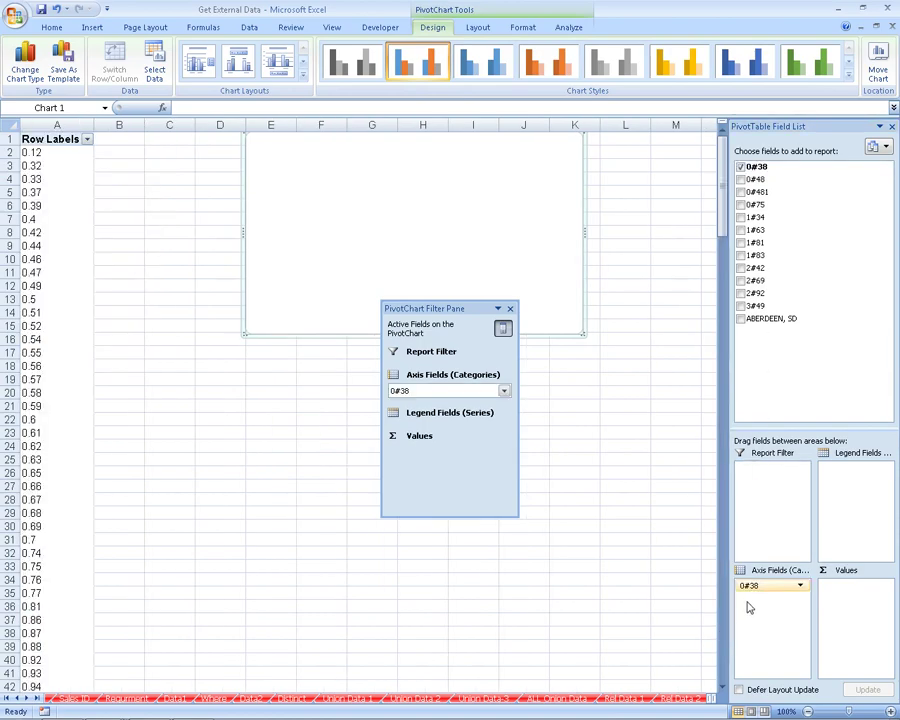
{"action": "left_click_drag", "start_coordinate": [756, 242], "coordinate": [862, 600]}
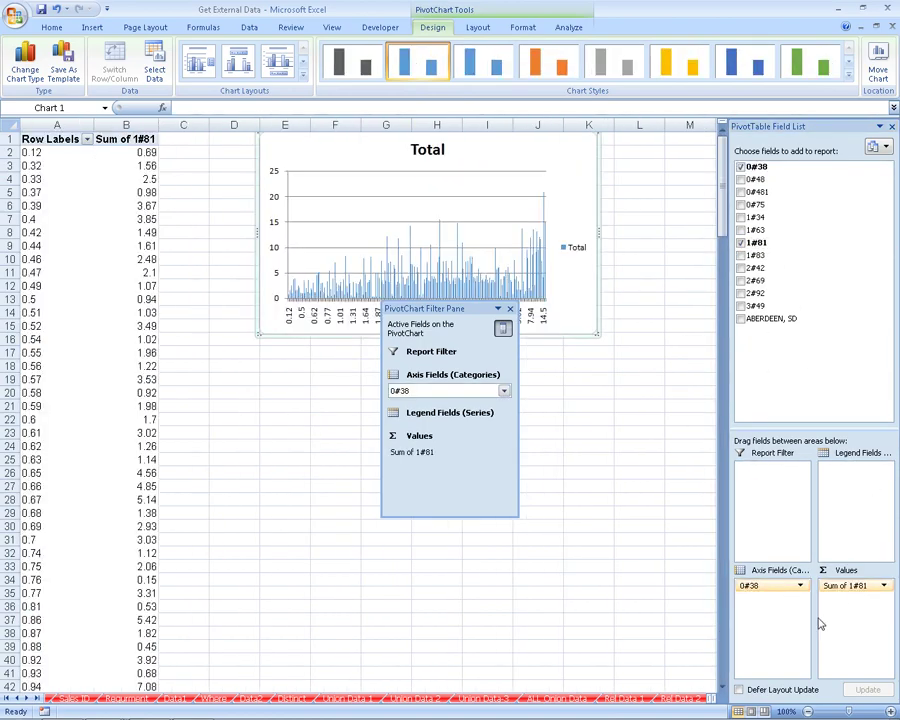
{"action": "left_click_drag", "start_coordinate": [754, 588], "coordinate": [832, 366]}
{"action": "left_click_drag", "start_coordinate": [767, 318], "coordinate": [763, 640]}
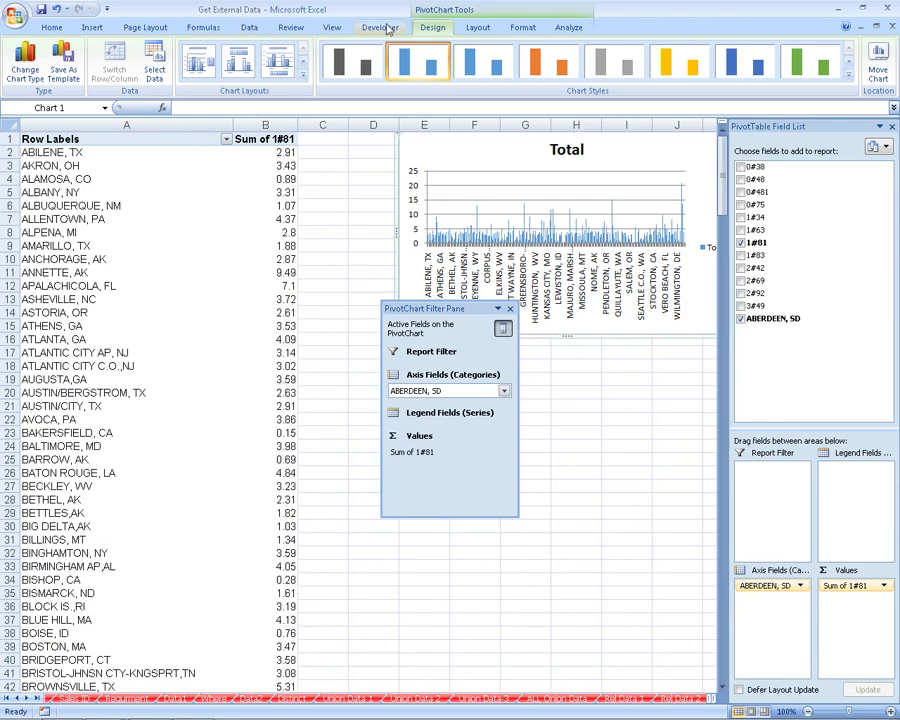
{"action": "left_click", "coordinate": [249, 28]}
Step: On the Distinct sheet, try Refresh All and stop it after the refresh error
{"action": "left_click", "coordinate": [322, 312]}
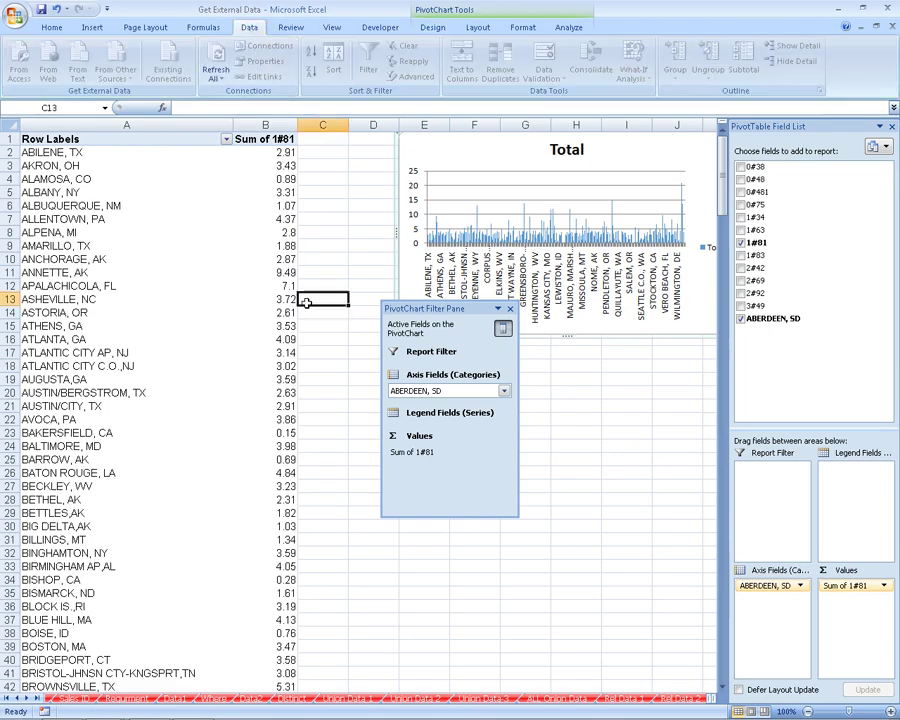
{"action": "left_click", "coordinate": [291, 699]}
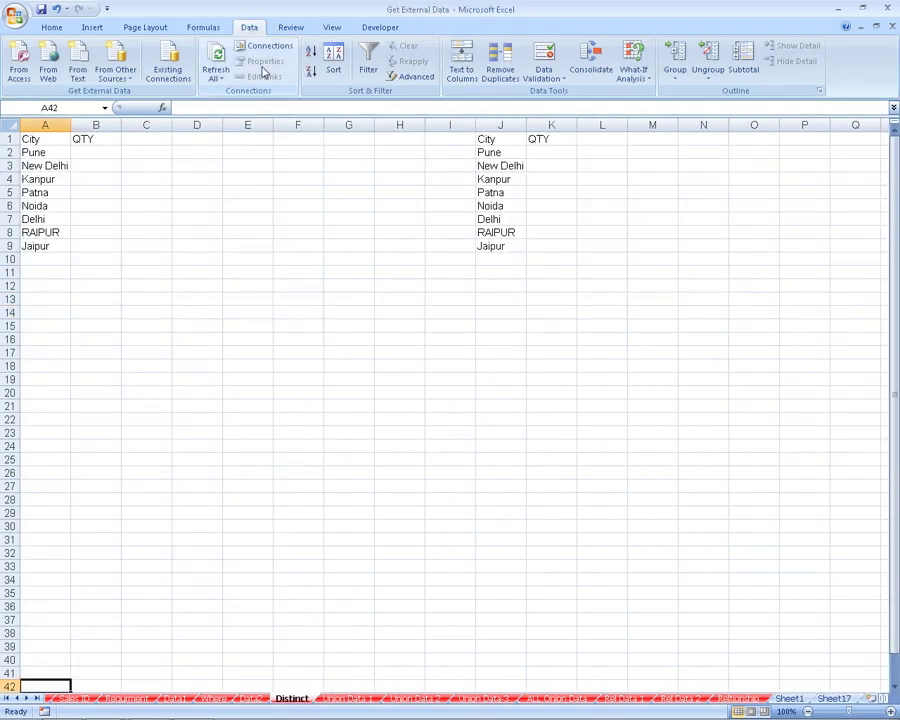
{"action": "left_click", "coordinate": [212, 78]}
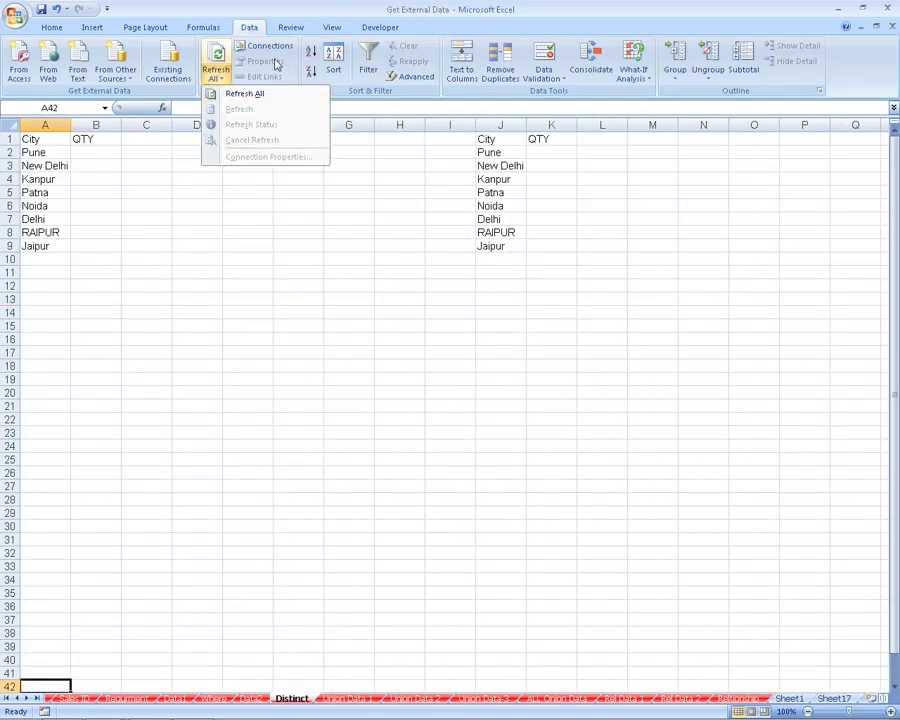
{"action": "left_click", "coordinate": [254, 95]}
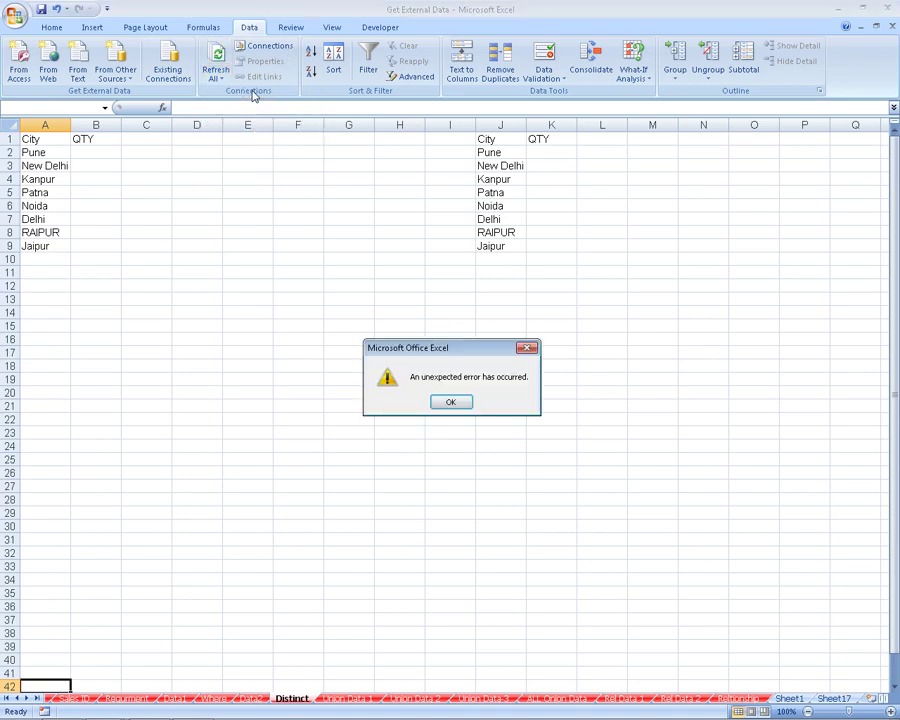
{"action": "left_click", "coordinate": [452, 398]}
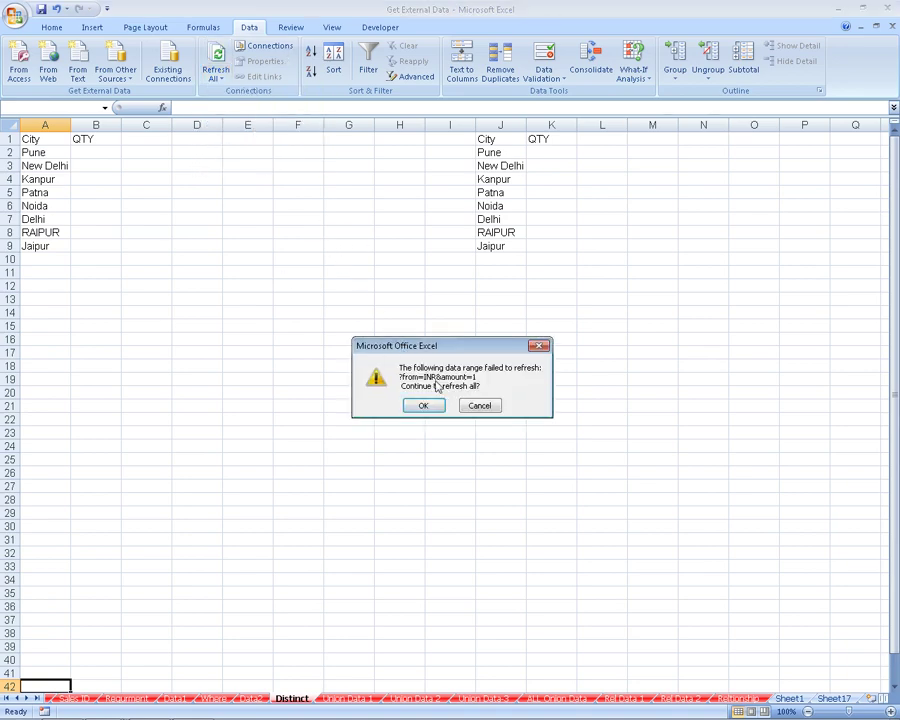
{"action": "left_click", "coordinate": [478, 405]}
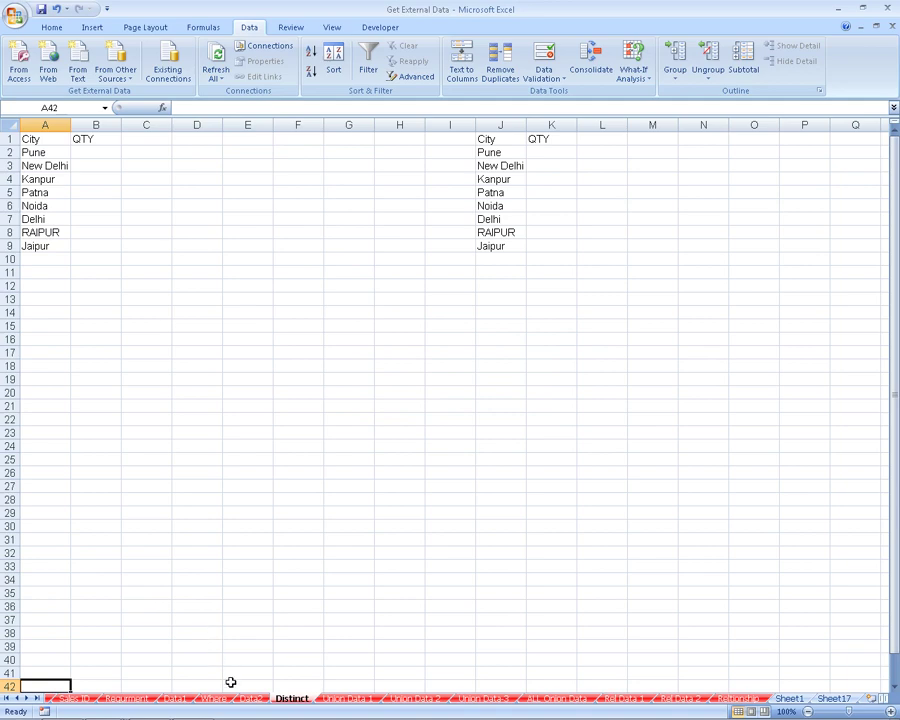
{"action": "mouse_move", "coordinate": [112, 710]}
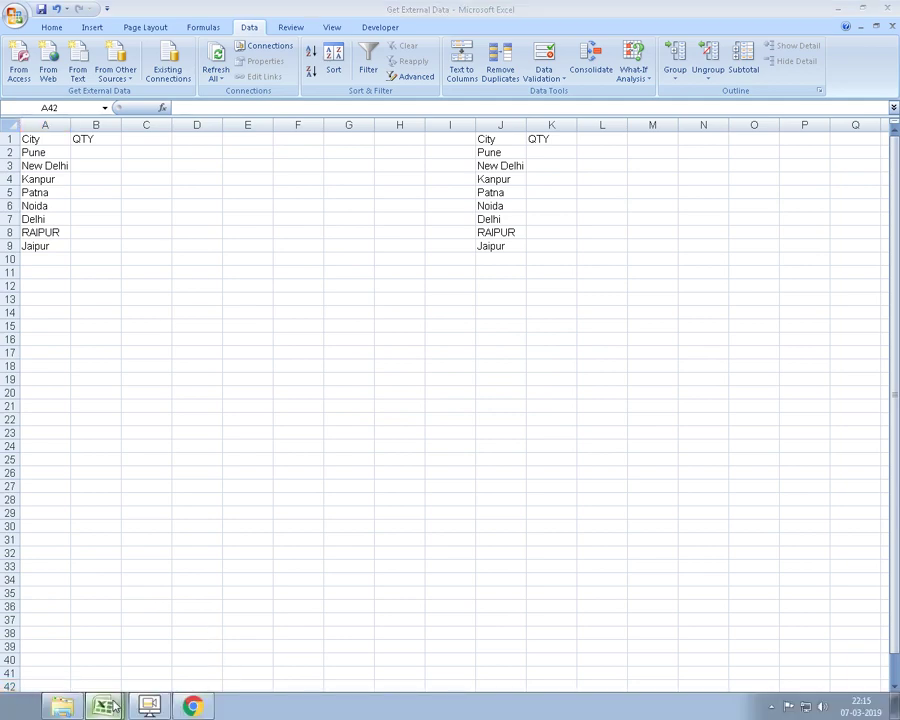
Step: In Book2, view the connection and external data range properties, closing both unchanged
{"action": "left_click", "coordinate": [98, 666]}
{"action": "left_click", "coordinate": [37, 352]}
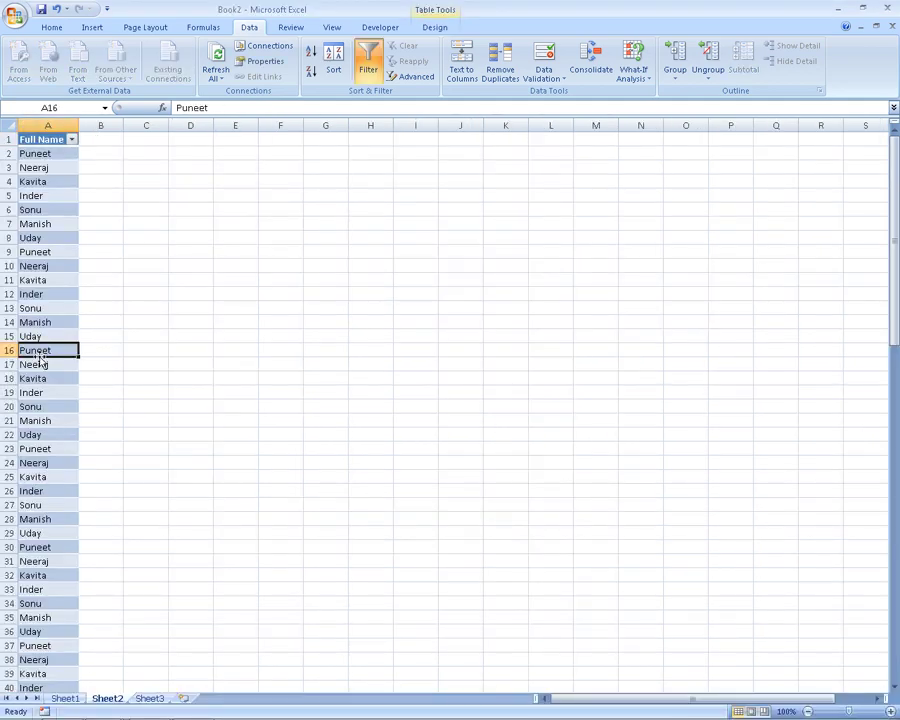
{"action": "left_click", "coordinate": [216, 72]}
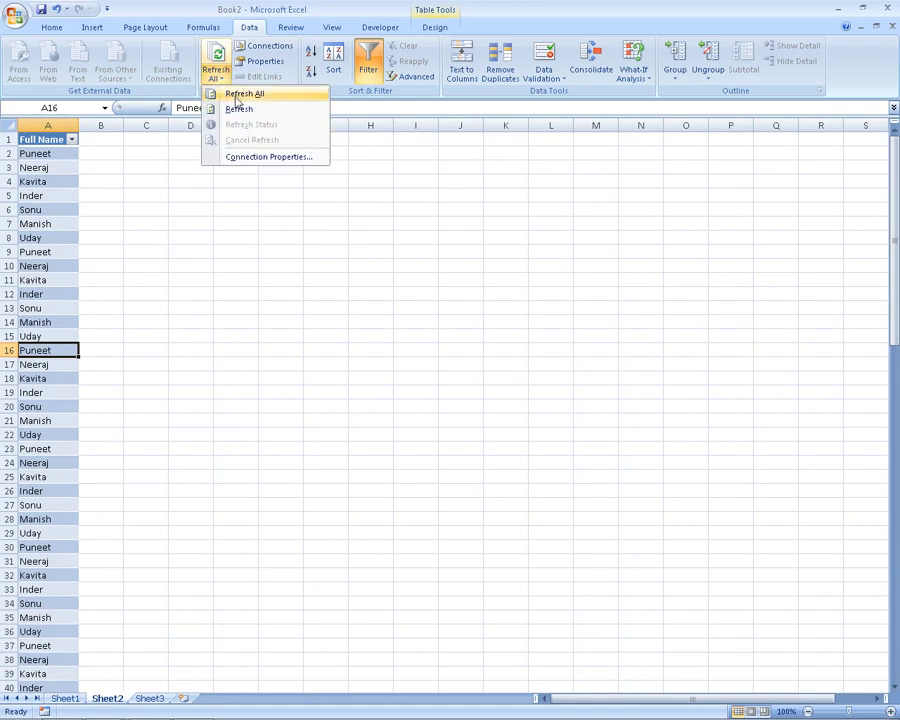
{"action": "left_click", "coordinate": [251, 157]}
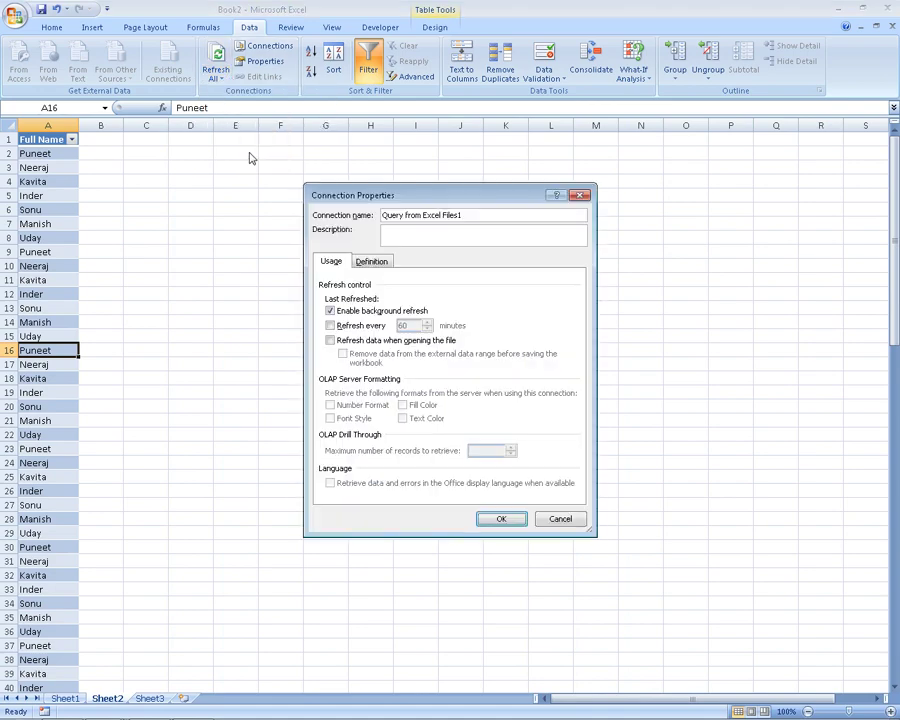
{"action": "left_click", "coordinate": [552, 524]}
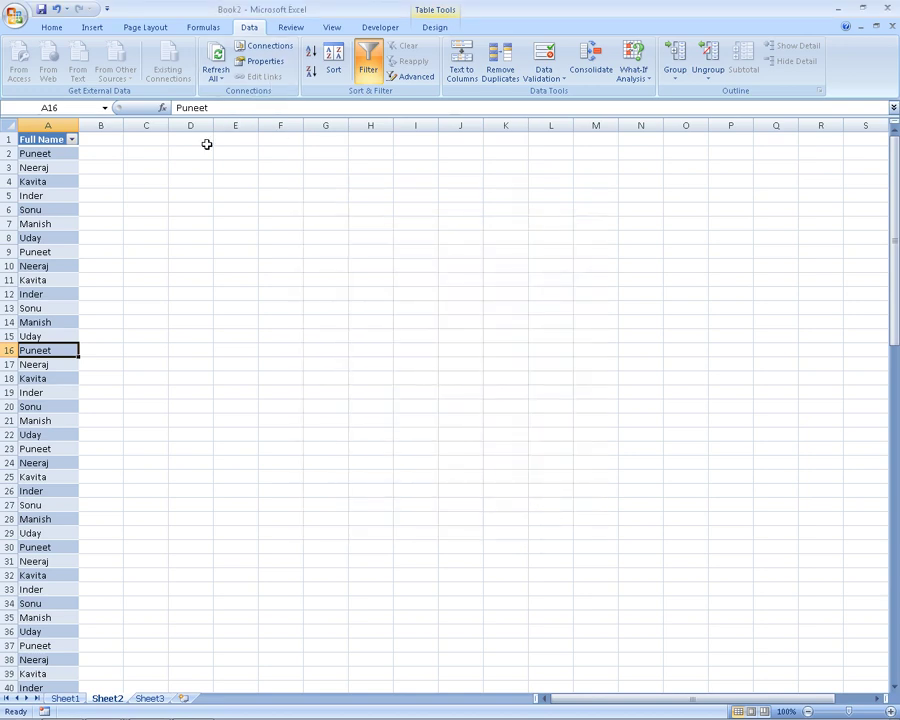
{"action": "left_click", "coordinate": [57, 209]}
{"action": "left_click", "coordinate": [263, 66]}
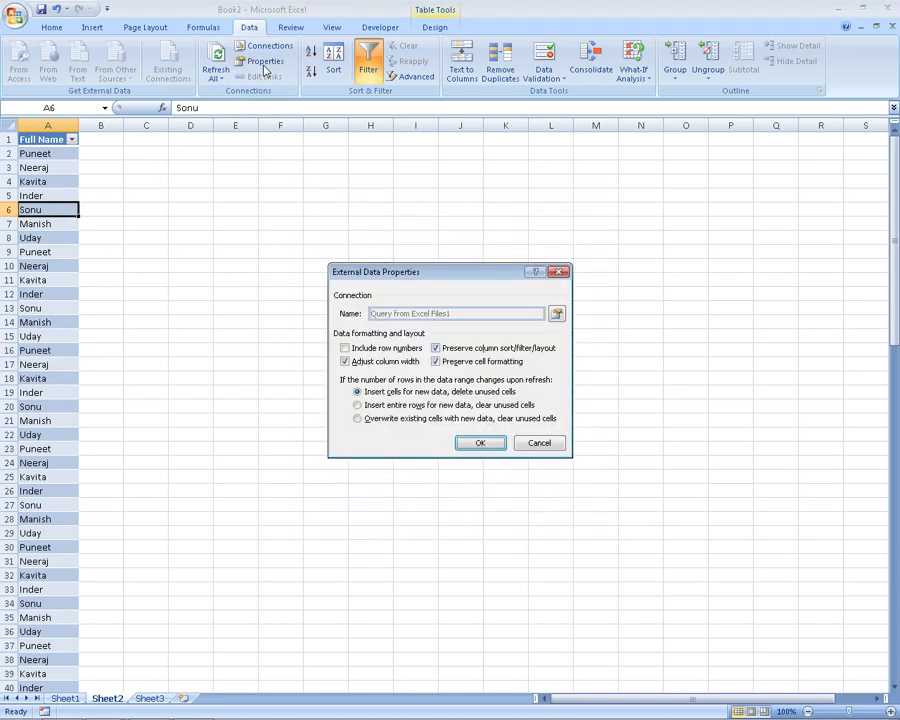
{"action": "left_click", "coordinate": [538, 443]}
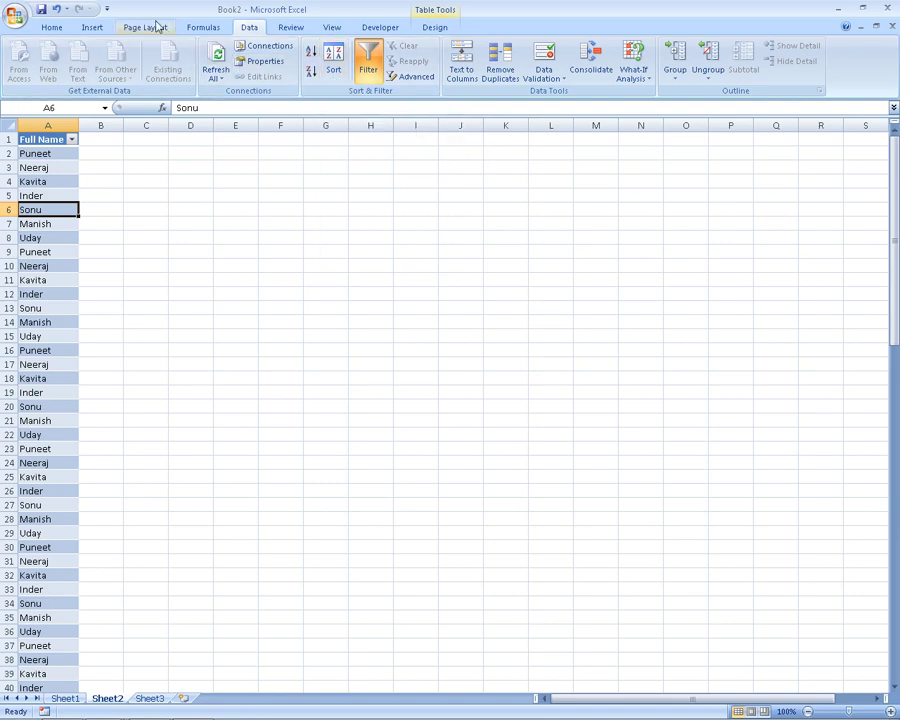
Step: Cancel the Sort dialog, then turn off AutoFilter on the Full Name column
{"action": "left_click", "coordinate": [335, 58]}
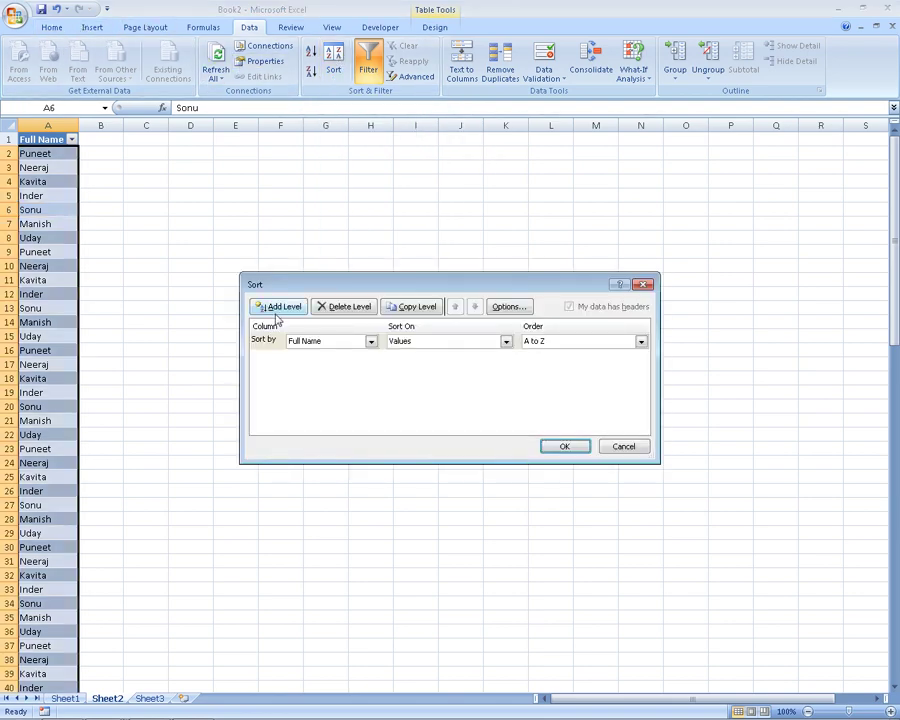
{"action": "left_click", "coordinate": [610, 446]}
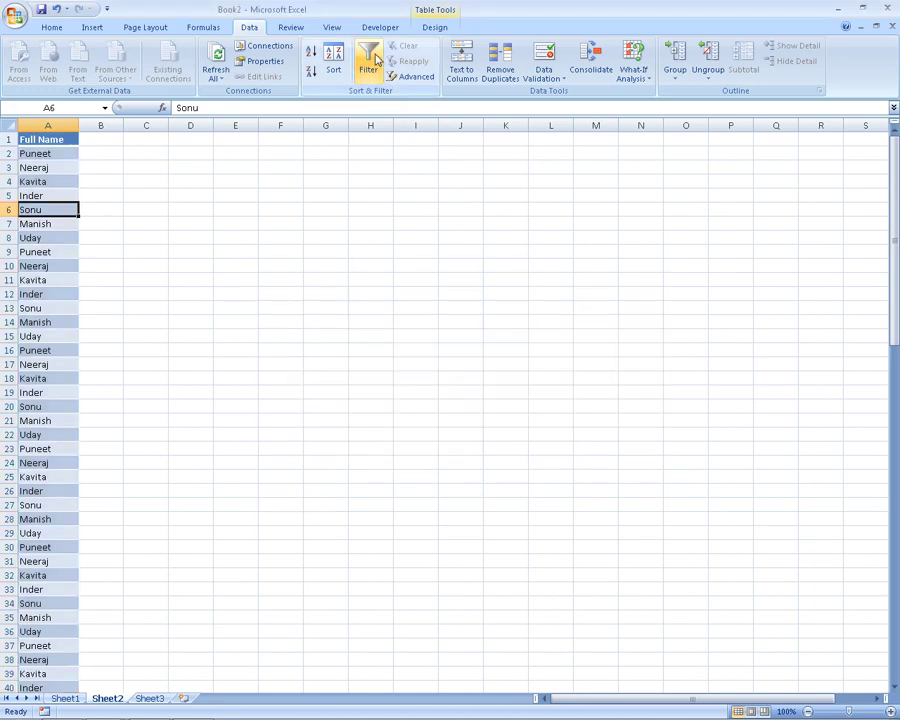
{"action": "left_click", "coordinate": [405, 153]}
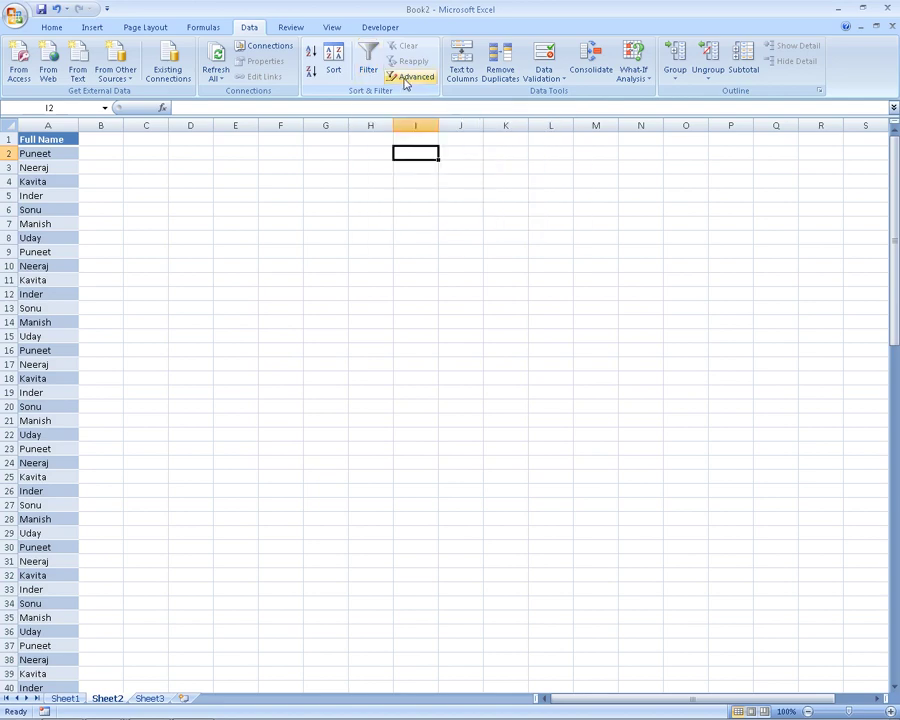
{"action": "mouse_move", "coordinate": [110, 712]}
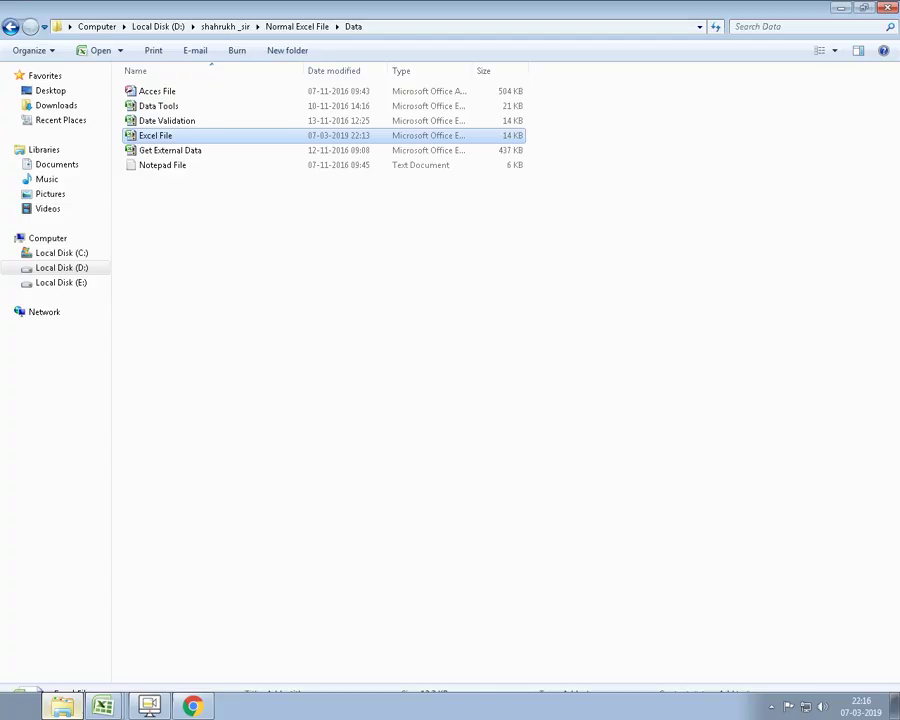
Step: Open the Data Tools workbook and look at its Remove Duplicates and Text To Columns sheets
{"action": "left_click", "coordinate": [62, 706]}
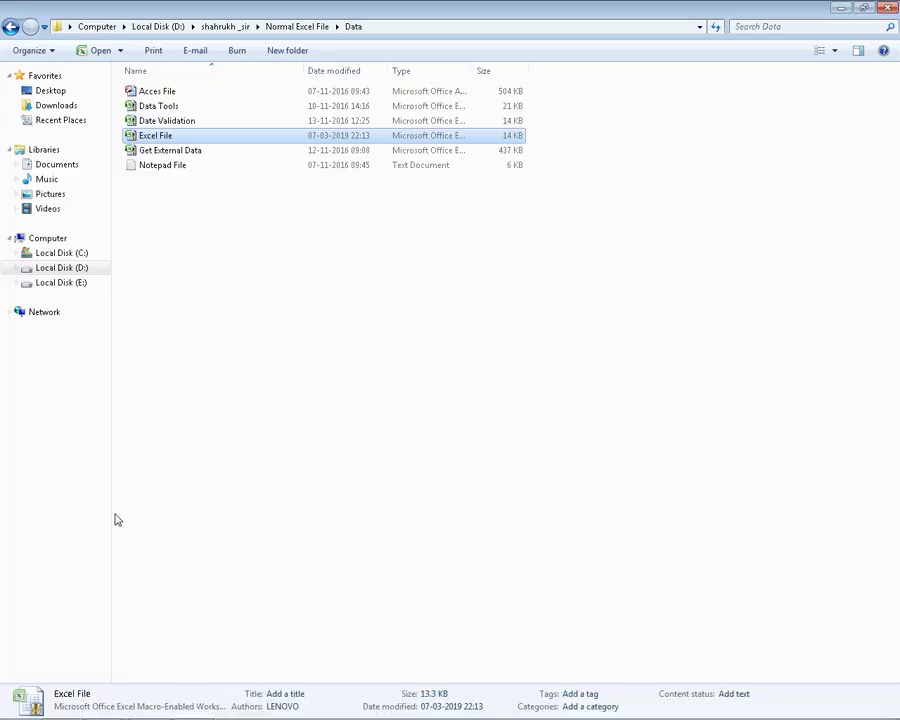
{"action": "double_click", "coordinate": [187, 106]}
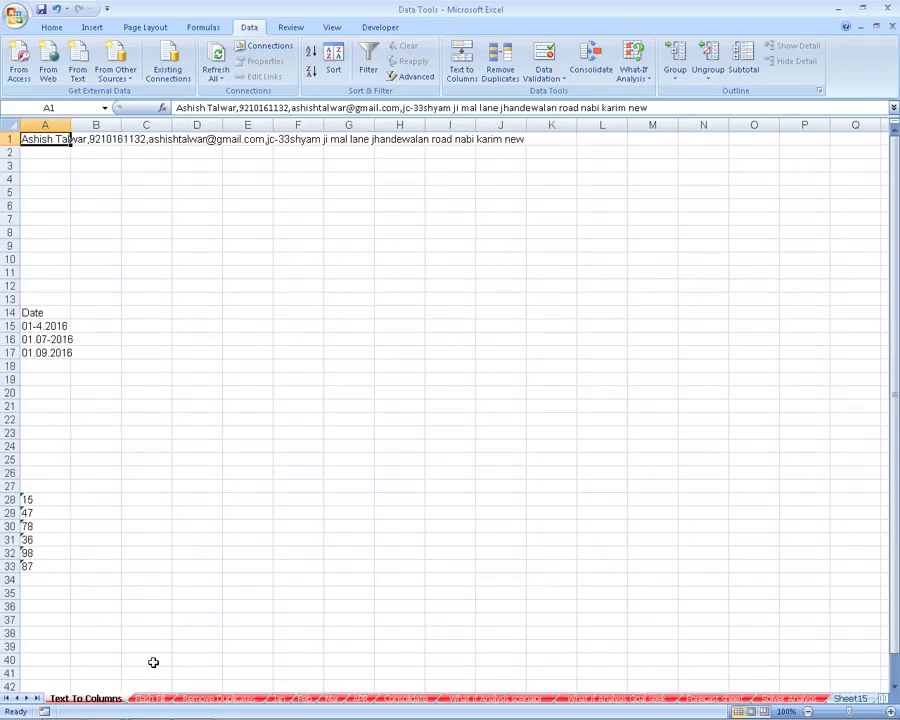
{"action": "left_click", "coordinate": [210, 699]}
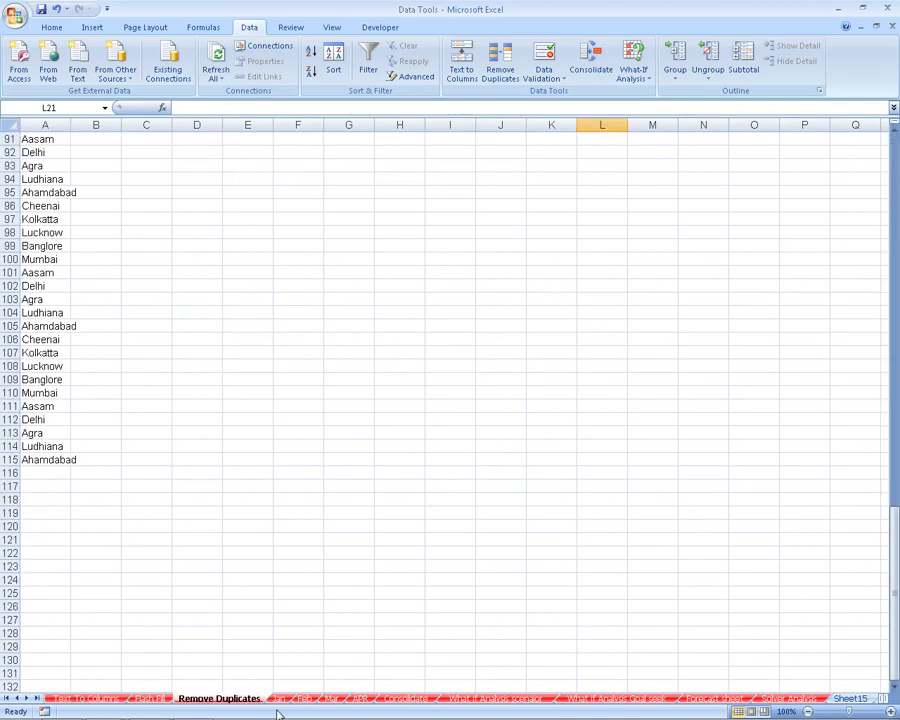
{"action": "left_click", "coordinate": [82, 698]}
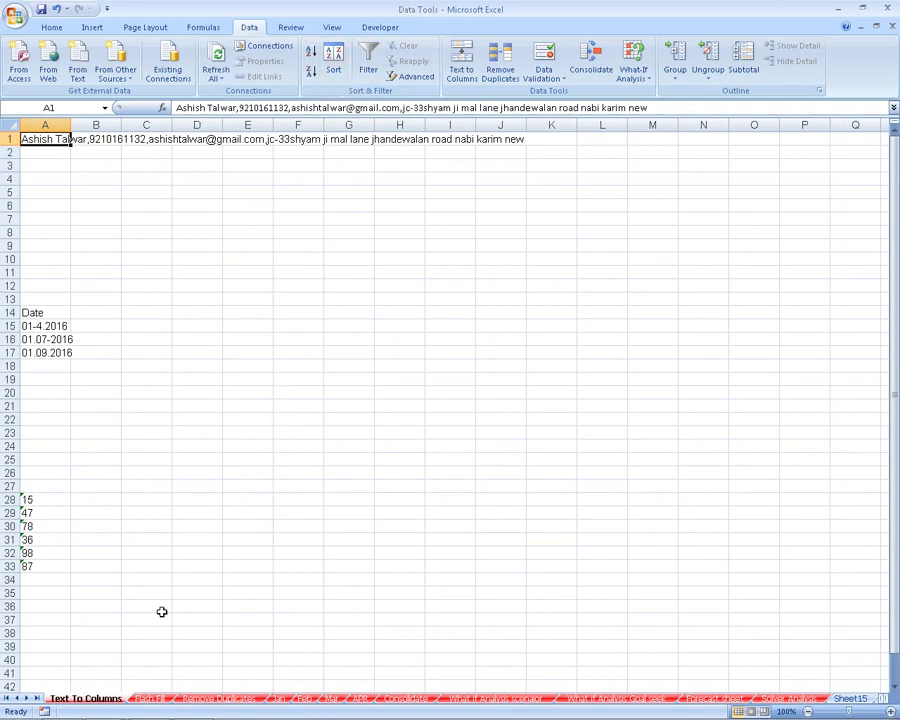
Step: In Explorer, go up to Normal Excel File, into Formula Manu, and open Databases
{"action": "mouse_move", "coordinate": [110, 716]}
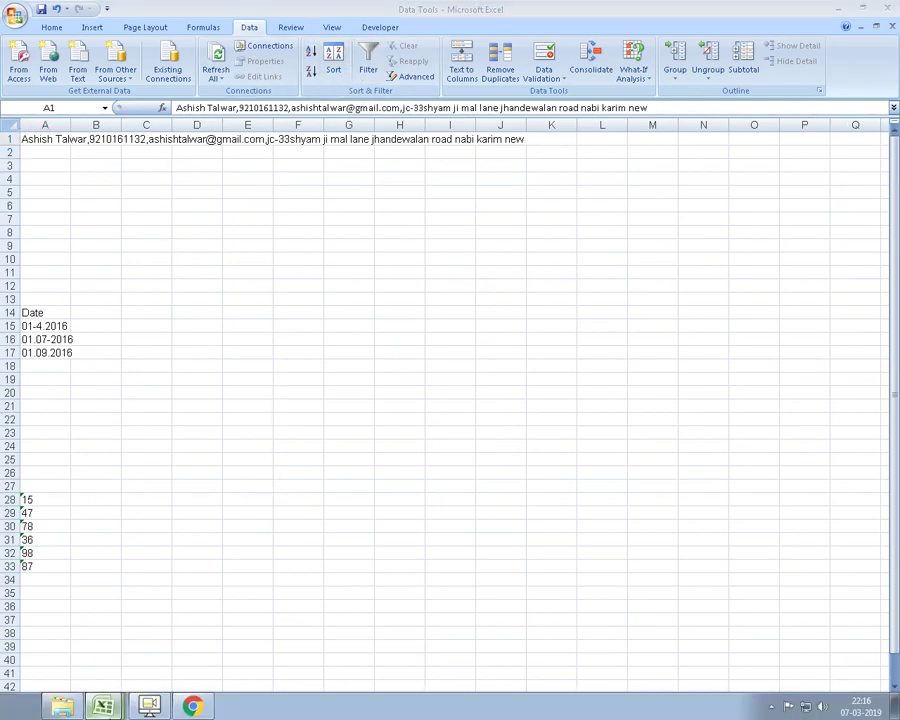
{"action": "left_click", "coordinate": [72, 708]}
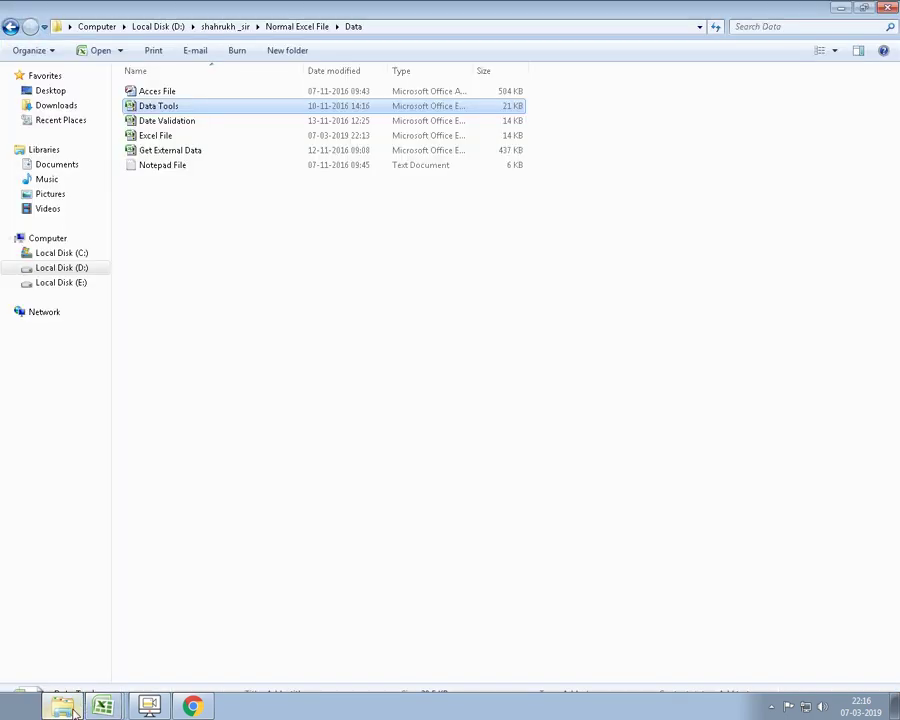
{"action": "left_click", "coordinate": [11, 26]}
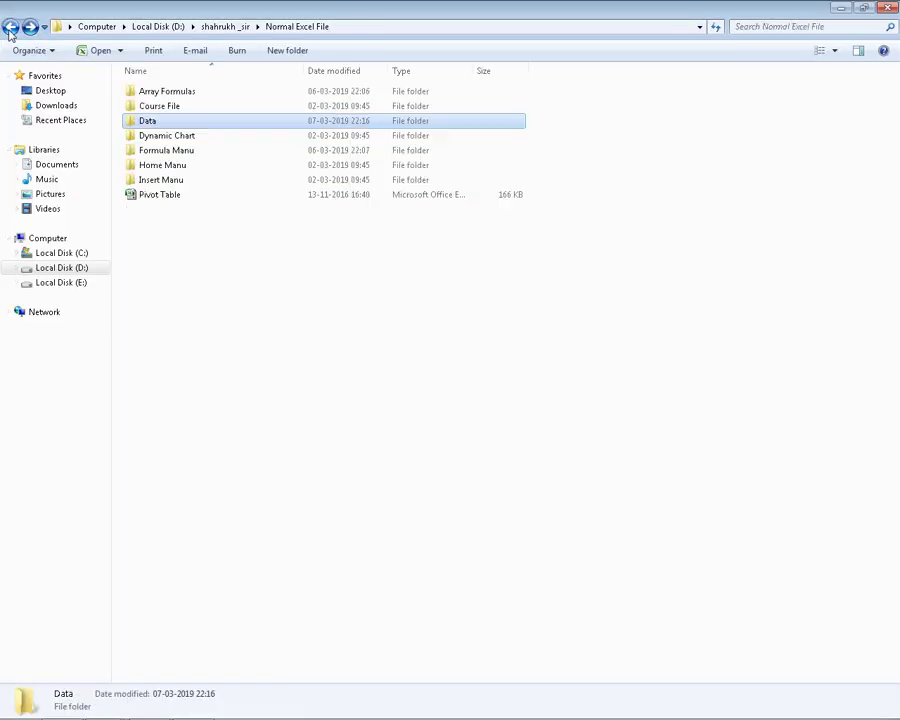
{"action": "double_click", "coordinate": [158, 150]}
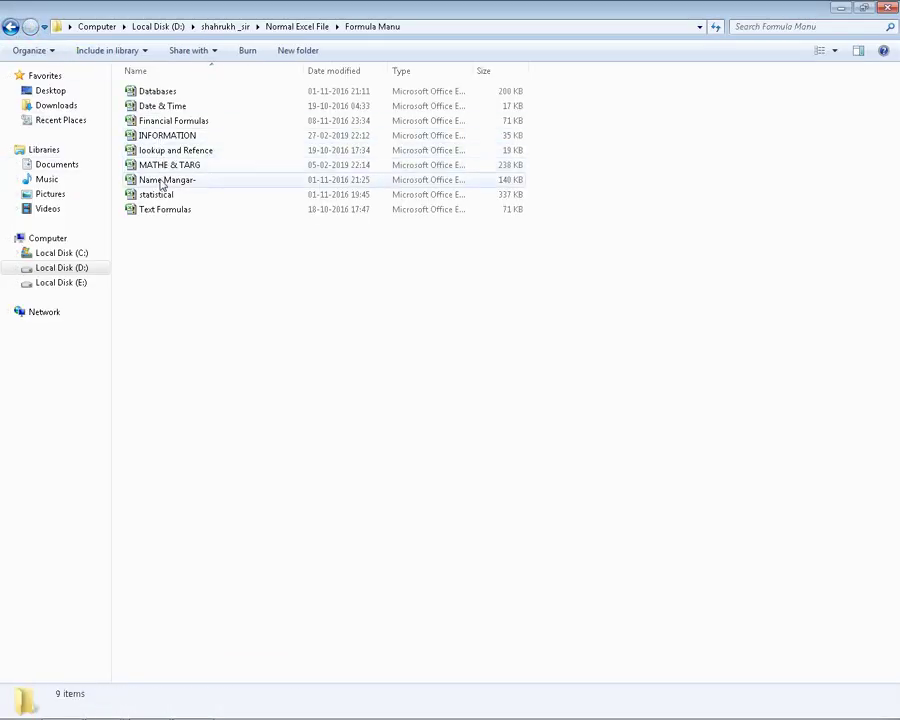
{"action": "left_click", "coordinate": [156, 94]}
{"action": "double_click", "coordinate": [156, 94]}
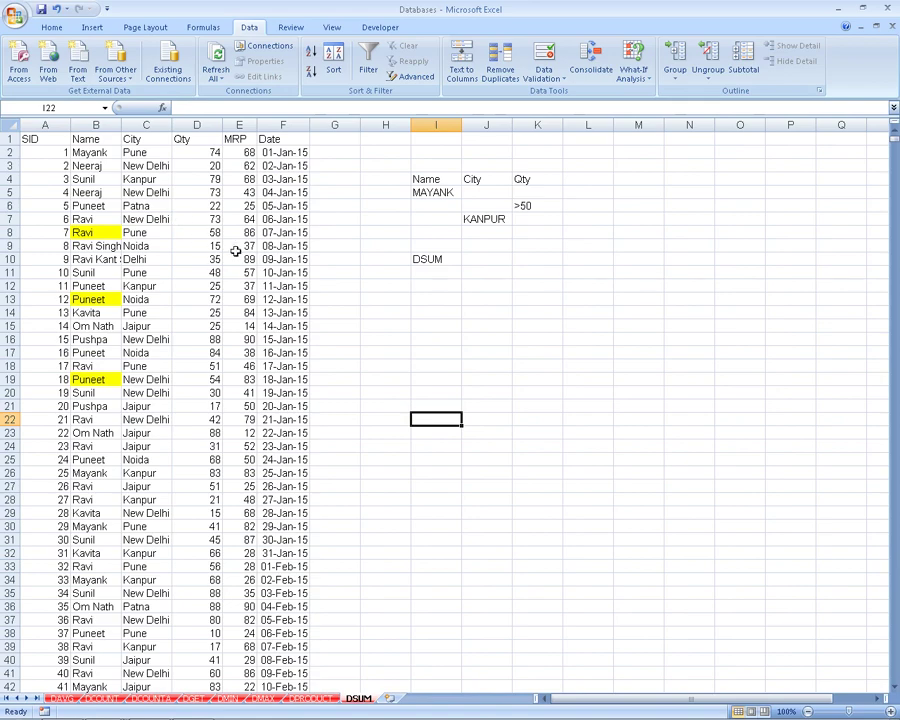
Step: Advanced-filter A1:F200 with criteria range I4:K7, copying the matching records to M14
{"action": "left_click_drag", "start_coordinate": [439, 170], "coordinate": [490, 258]}
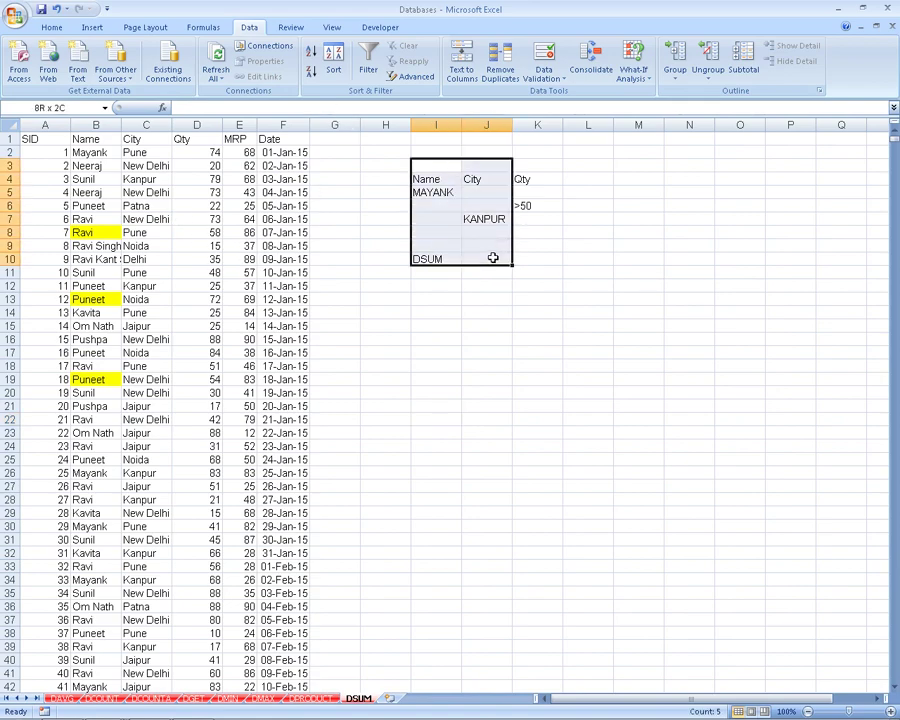
{"action": "left_click", "coordinate": [45, 139]}
{"action": "left_click", "coordinate": [412, 76]}
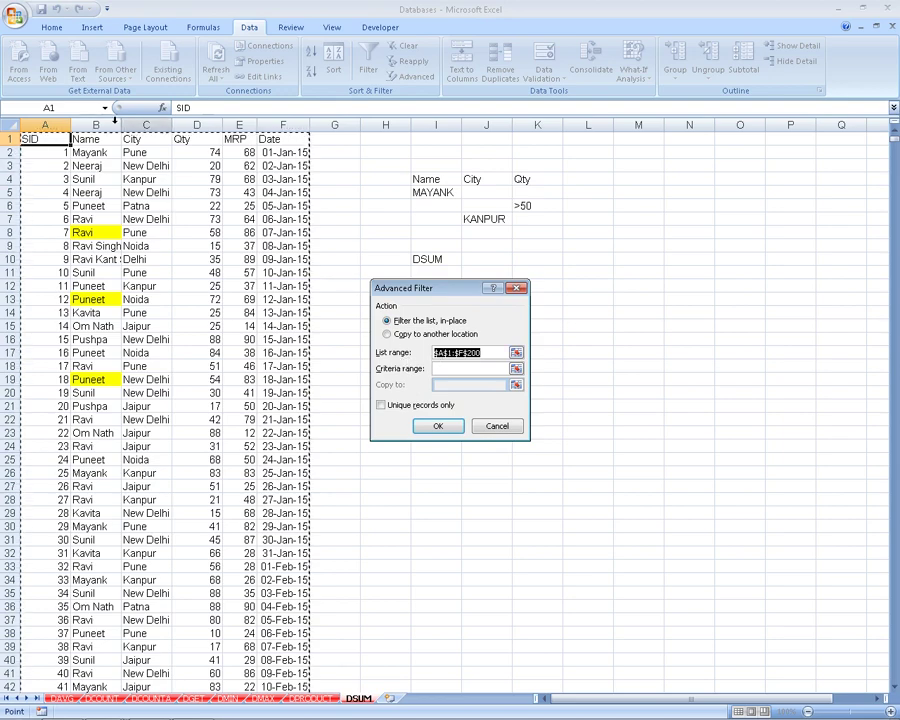
{"action": "left_click", "coordinate": [516, 368]}
{"action": "mouse_move", "coordinate": [435, 183]}
{"action": "left_mouse_down"}
{"action": "mouse_move", "coordinate": [525, 237]}
{"action": "mouse_move", "coordinate": [529, 220]}
{"action": "left_mouse_up"}
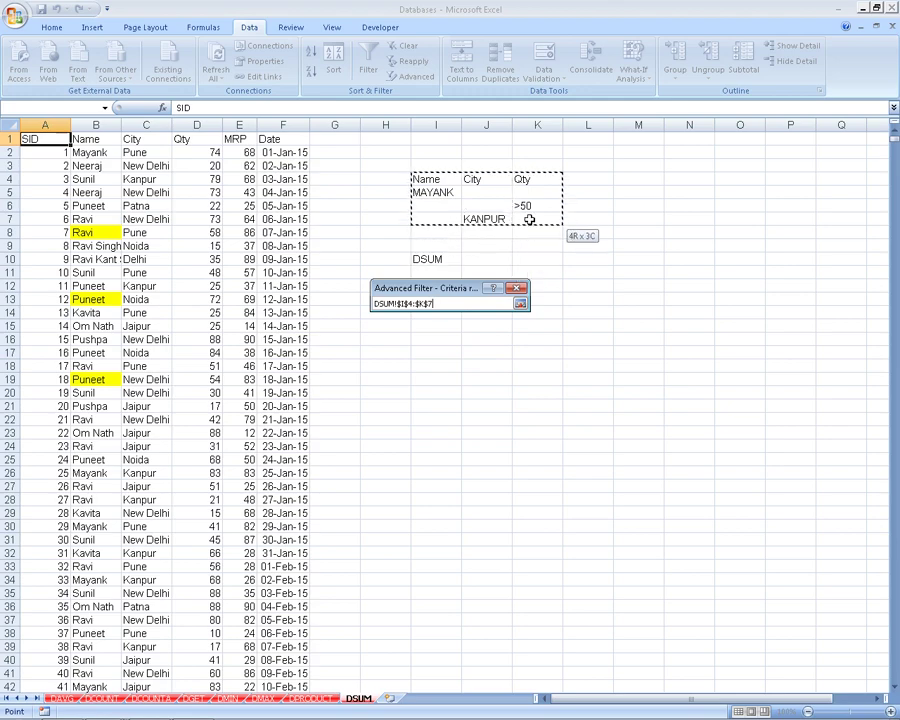
{"action": "left_click", "coordinate": [520, 303]}
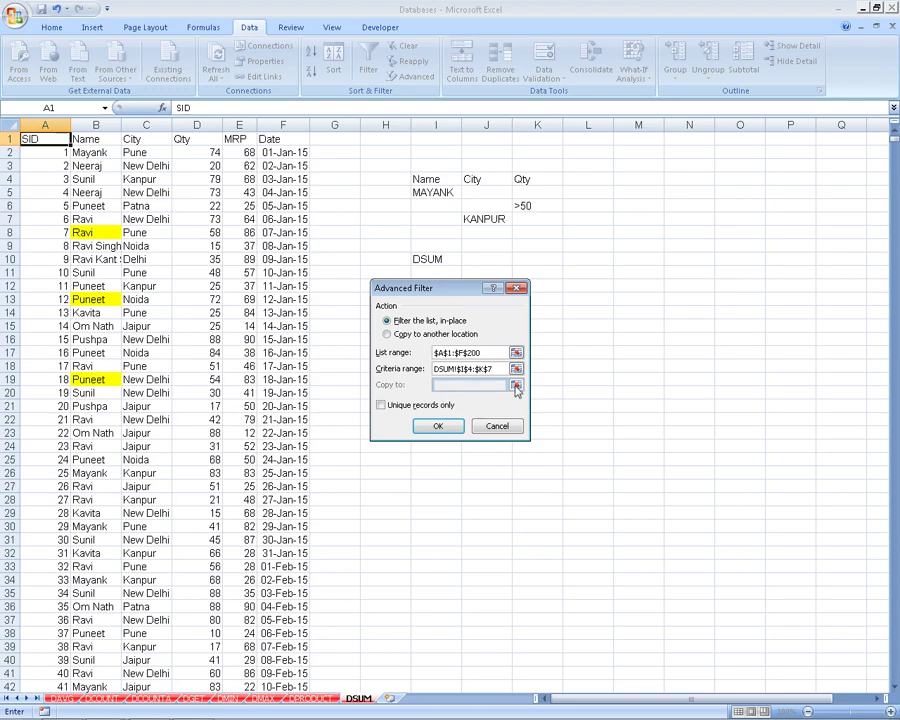
{"action": "left_click", "coordinate": [424, 336]}
{"action": "left_click", "coordinate": [517, 385]}
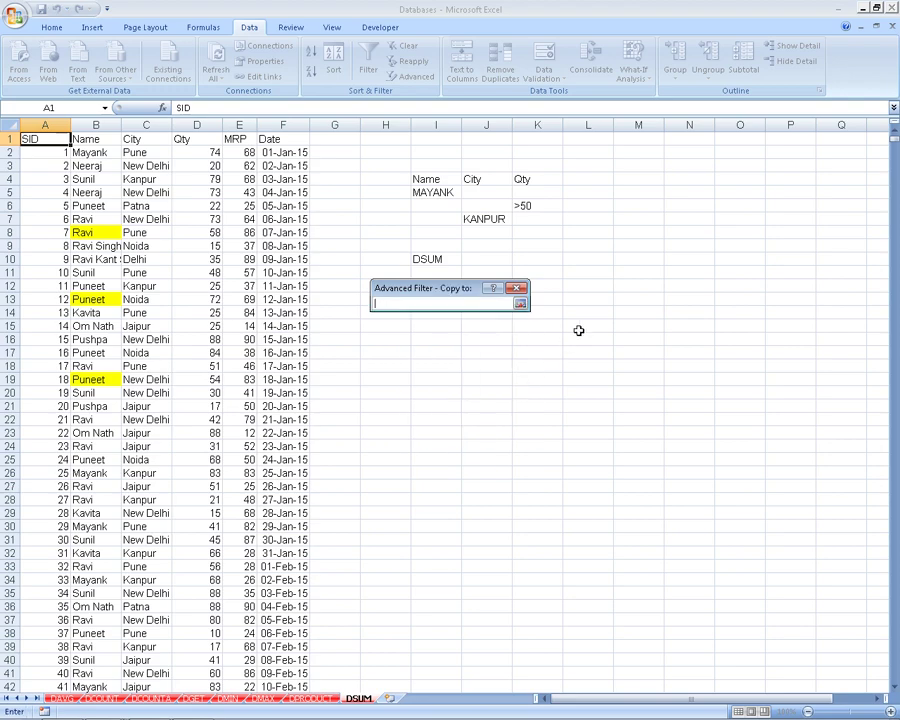
{"action": "left_click", "coordinate": [652, 311]}
{"action": "left_click", "coordinate": [519, 303]}
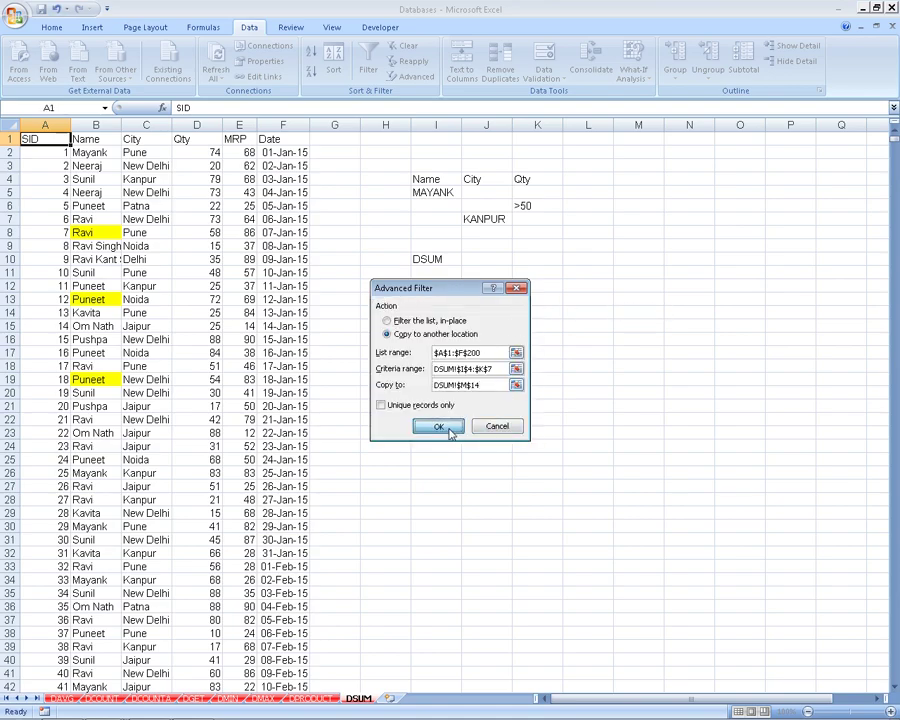
{"action": "left_click", "coordinate": [449, 427]}
Step: Move the KANPUR criterion from J7 up to J5 beside MAYANK
{"action": "scroll", "coordinate": [597, 365], "scroll_direction": "down", "scroll_amount": 3}
{"action": "scroll", "coordinate": [593, 363], "scroll_direction": "down", "scroll_amount": 8}
{"action": "scroll", "coordinate": [593, 363], "scroll_direction": "down", "scroll_amount": 9}
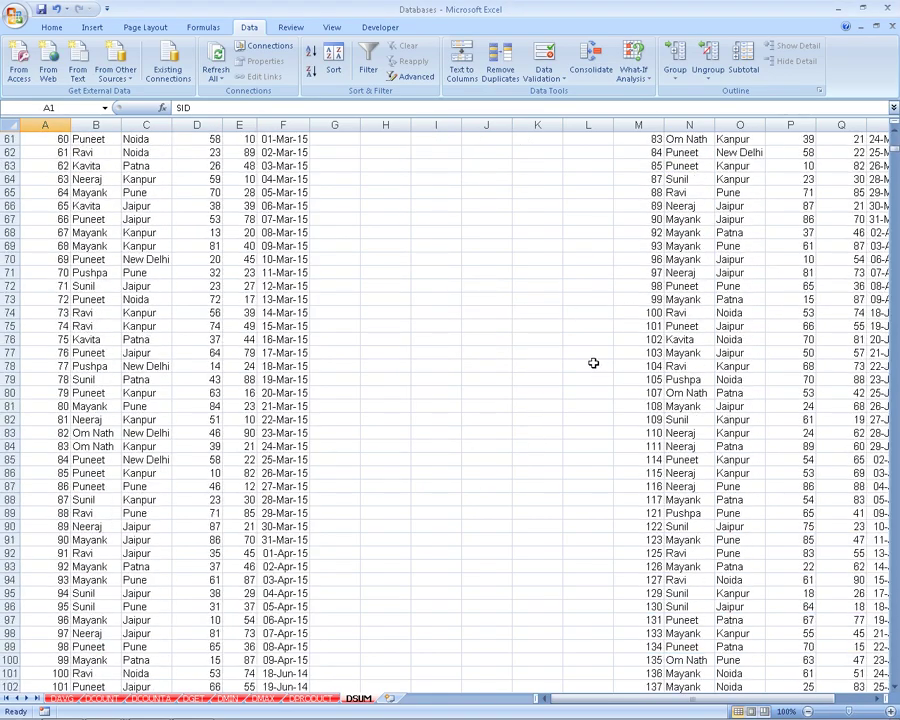
{"action": "scroll", "coordinate": [590, 361], "scroll_direction": "down", "scroll_amount": 6}
{"action": "scroll", "coordinate": [580, 364], "scroll_direction": "down", "scroll_amount": 11}
{"action": "scroll", "coordinate": [575, 365], "scroll_direction": "down", "scroll_amount": 5}
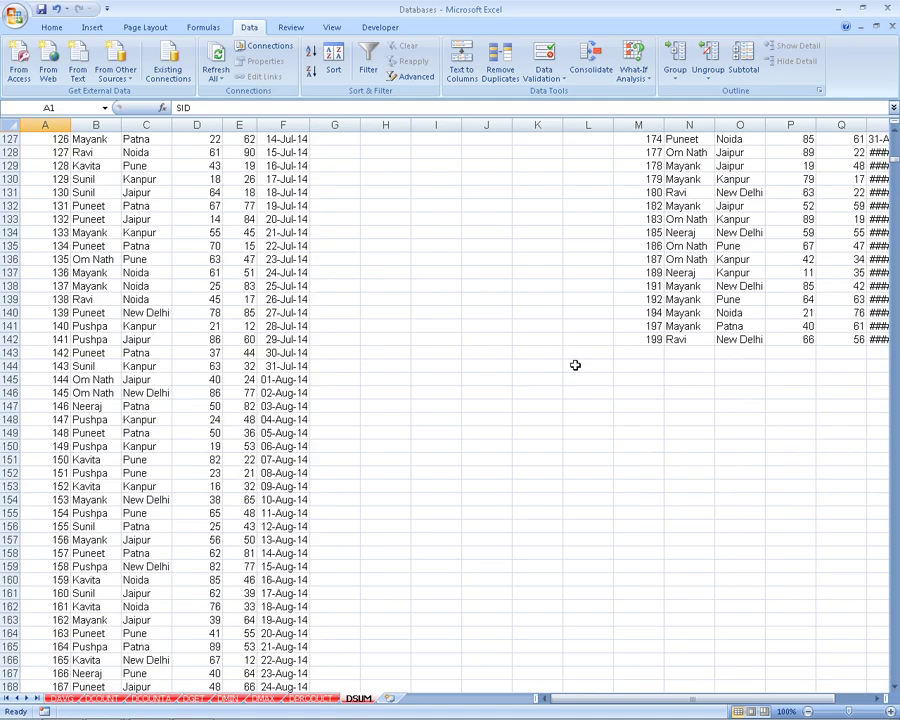
{"action": "scroll", "coordinate": [575, 365], "scroll_direction": "up", "scroll_amount": 5}
{"action": "scroll", "coordinate": [575, 362], "scroll_direction": "up", "scroll_amount": 9}
{"action": "scroll", "coordinate": [571, 358], "scroll_direction": "up", "scroll_amount": 11}
{"action": "scroll", "coordinate": [561, 340], "scroll_direction": "up", "scroll_amount": 12}
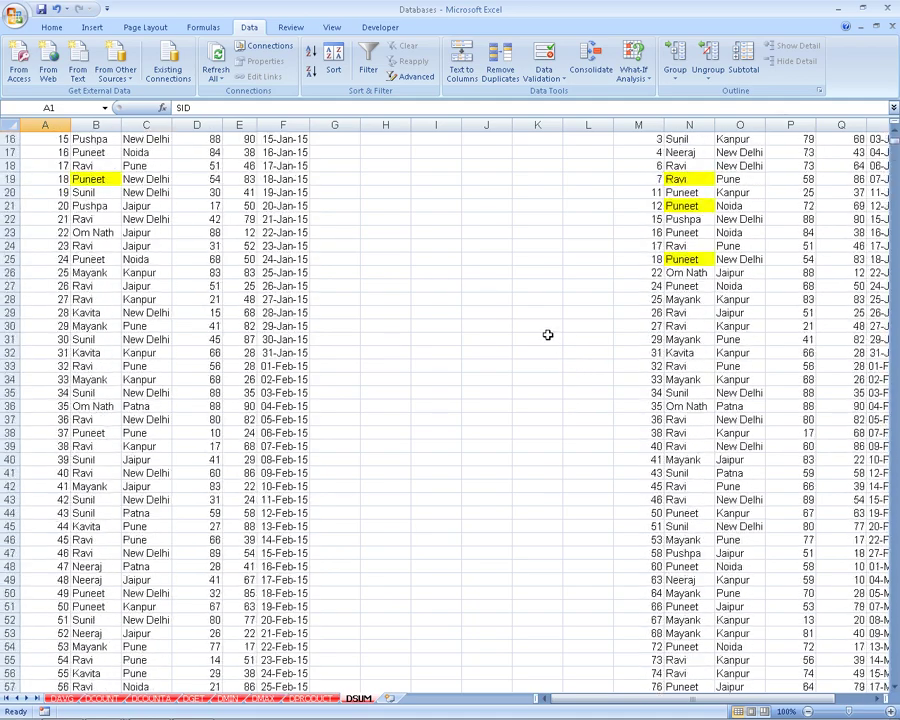
{"action": "scroll", "coordinate": [543, 332], "scroll_direction": "up", "scroll_amount": 5}
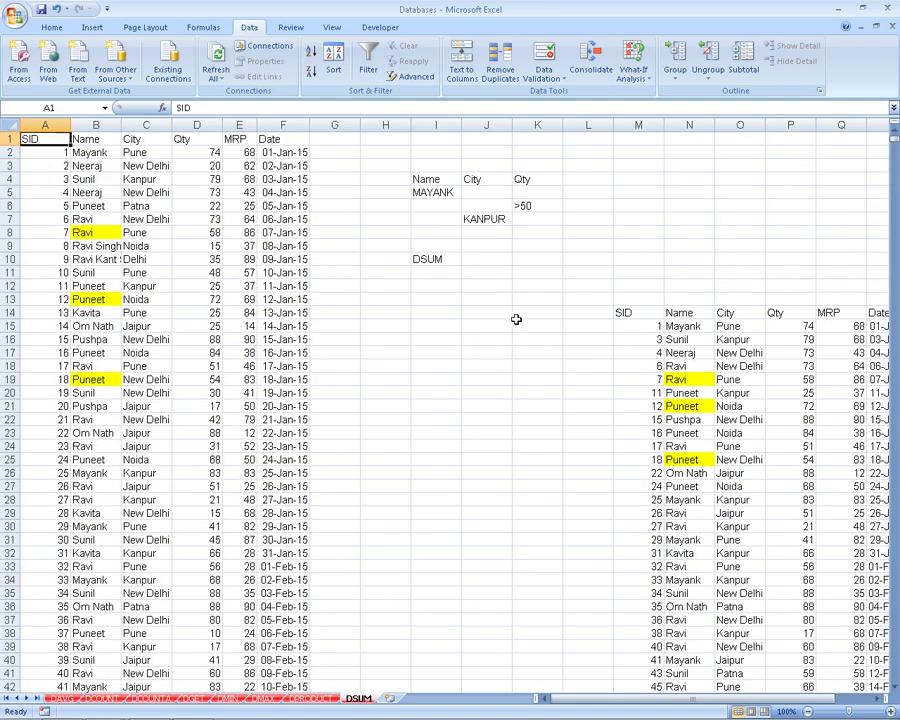
{"action": "left_click_drag", "start_coordinate": [445, 205], "coordinate": [526, 220]}
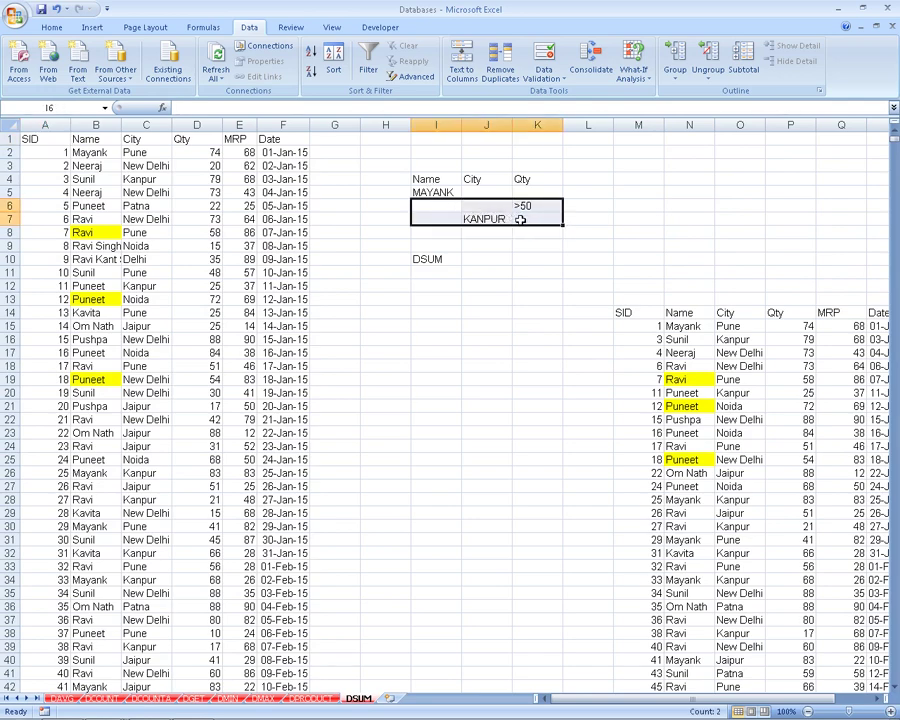
{"action": "left_click", "coordinate": [505, 209]}
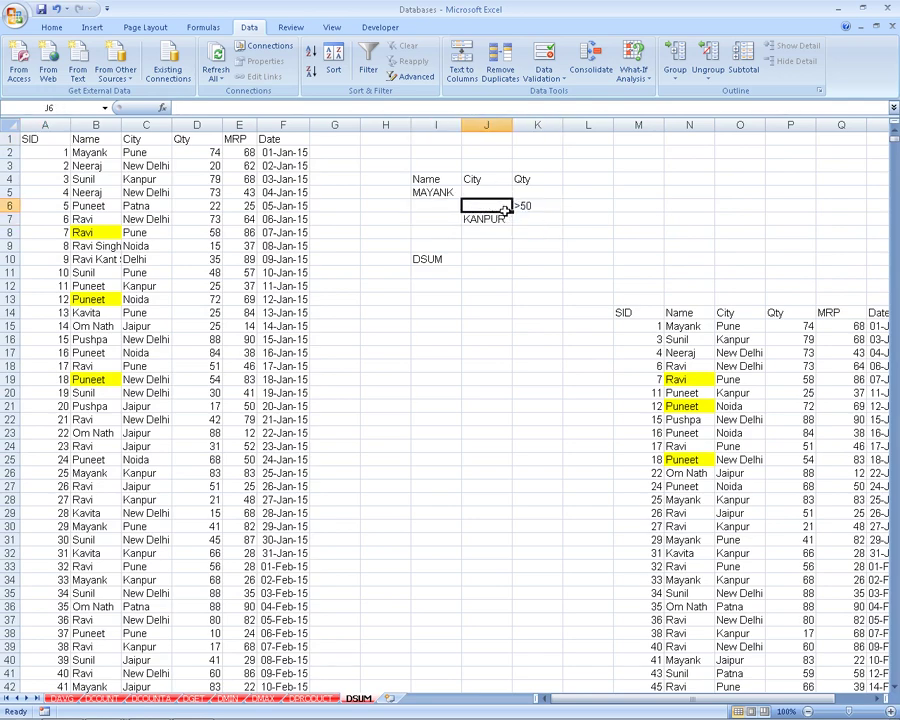
{"action": "left_click_drag", "start_coordinate": [505, 209], "coordinate": [513, 222]}
{"action": "left_click", "coordinate": [505, 218]}
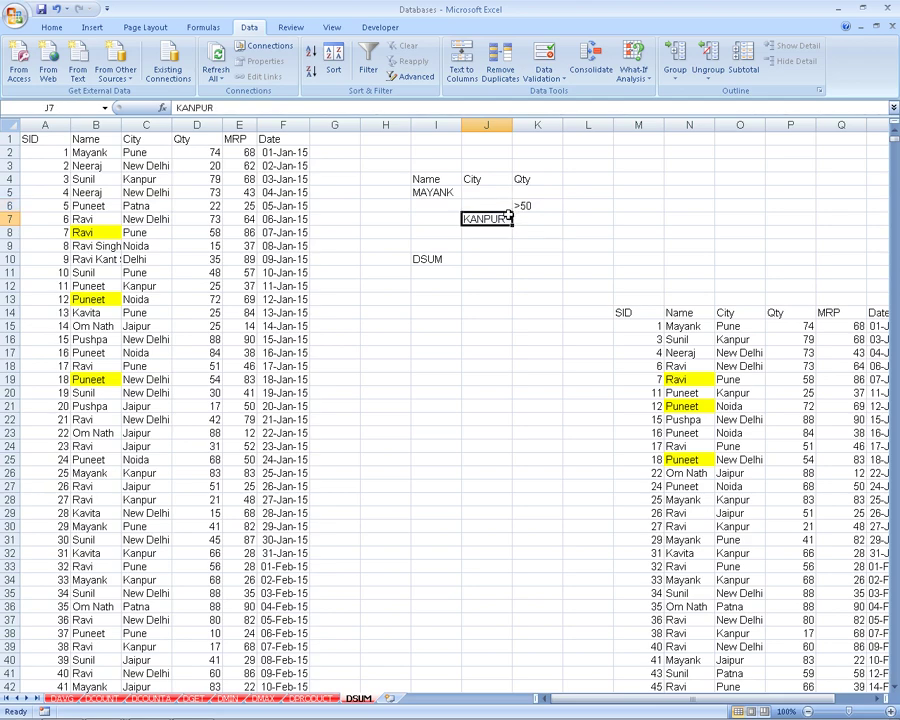
{"action": "key", "text": "ctrl+c"}
{"action": "left_click", "coordinate": [492, 190]}
{"action": "key", "text": "ctrl+v"}
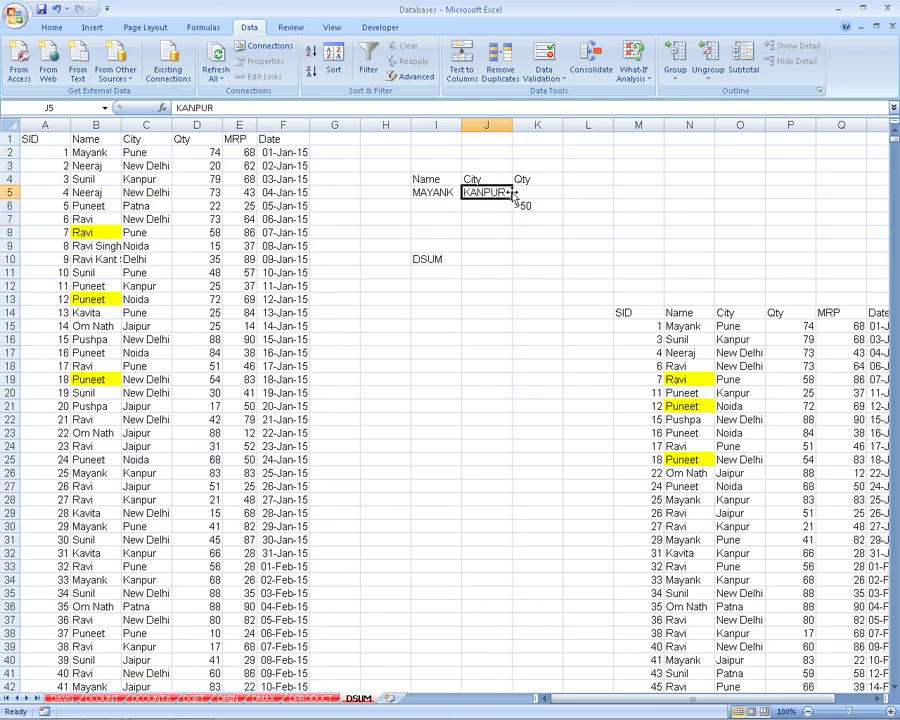
Step: Move the >50 criterion from K6 to K5 under Qty
{"action": "left_click", "coordinate": [522, 204]}
{"action": "key", "text": "ctrl+c"}
{"action": "left_click", "coordinate": [523, 190]}
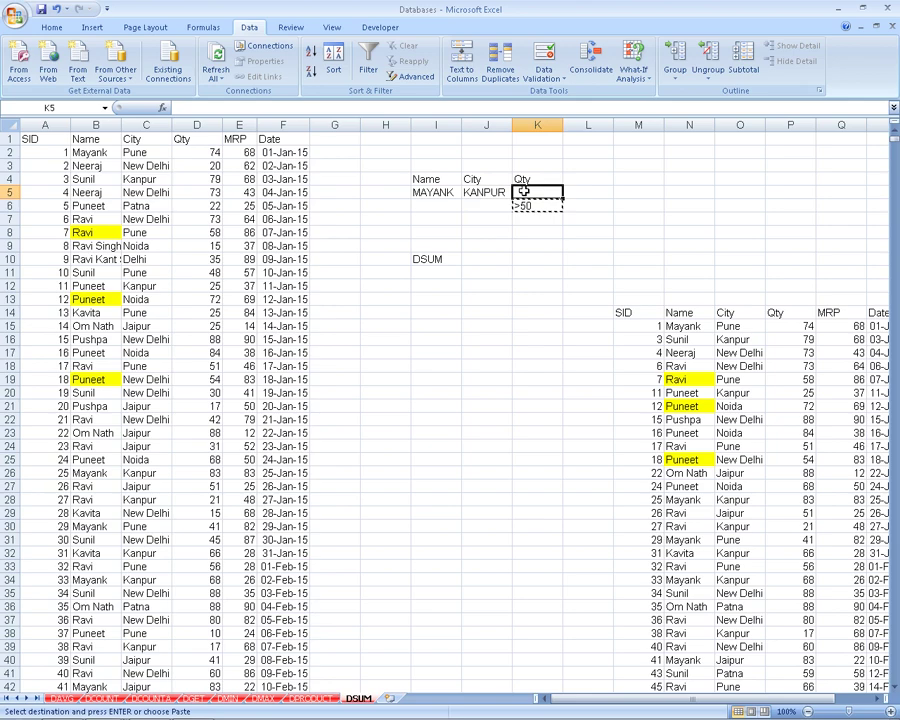
{"action": "key", "text": "ctrl+v"}
{"action": "left_click", "coordinate": [505, 229]}
{"action": "left_click", "coordinate": [62, 141]}
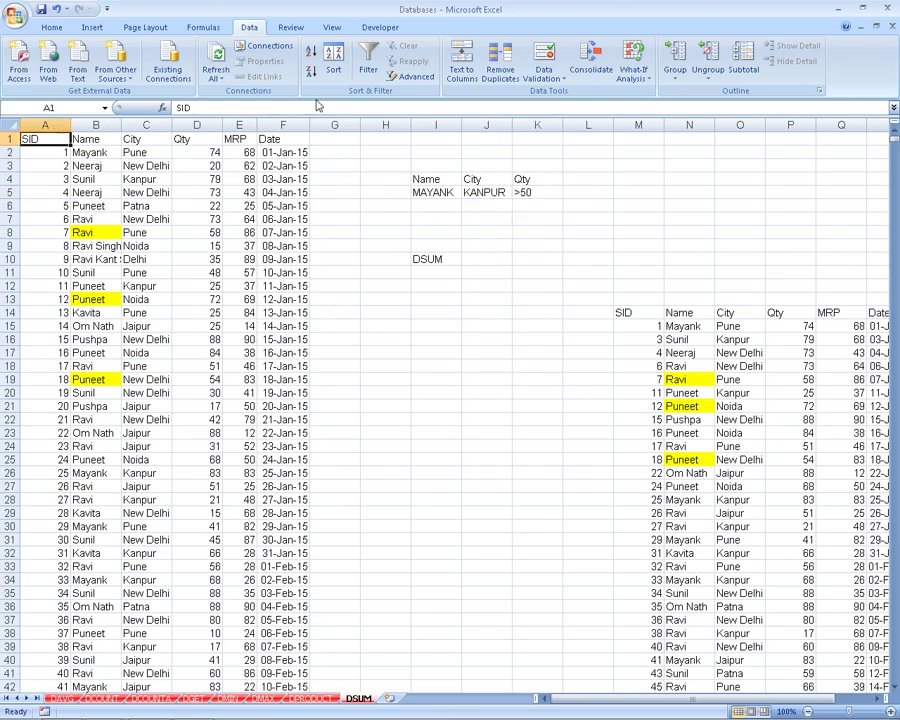
{"action": "left_click", "coordinate": [410, 75]}
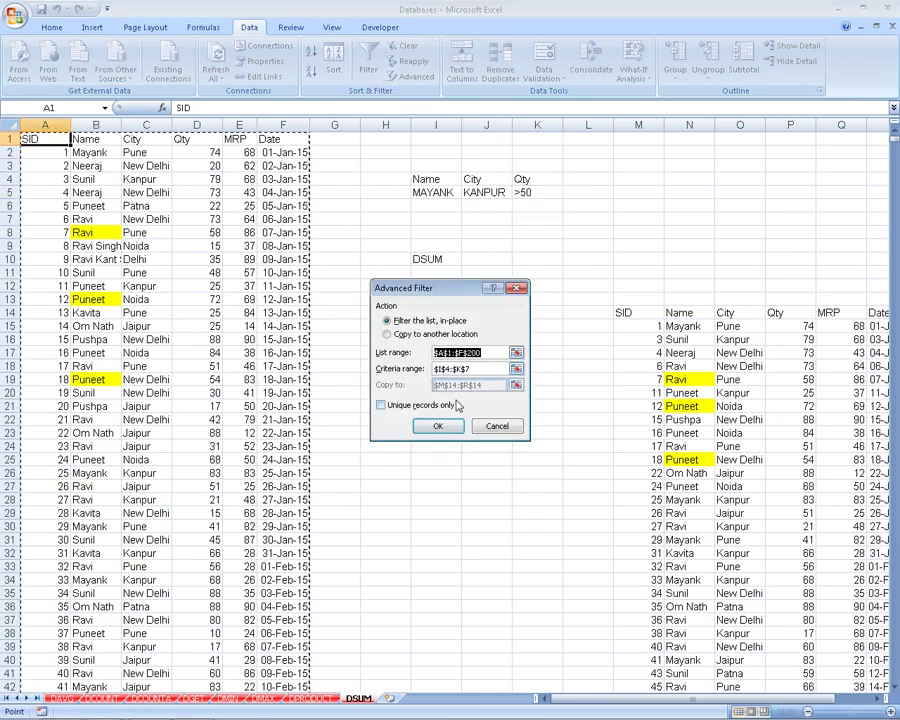
Step: Re-run Advanced Filter with criteria I4:K5, copying the matching records to H13
{"action": "left_click", "coordinate": [516, 368]}
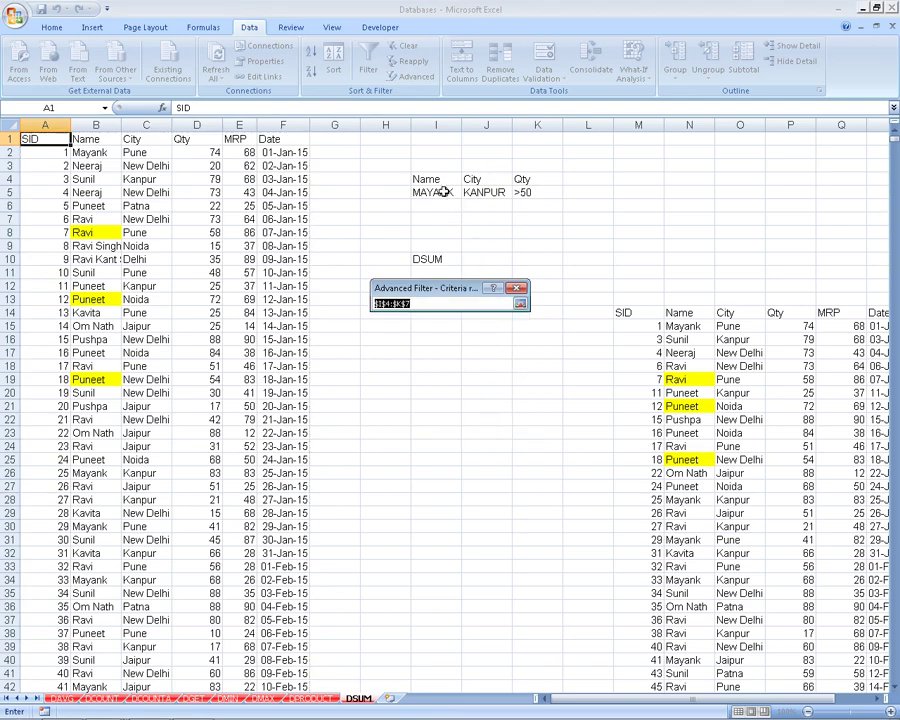
{"action": "left_click_drag", "start_coordinate": [428, 180], "coordinate": [525, 191]}
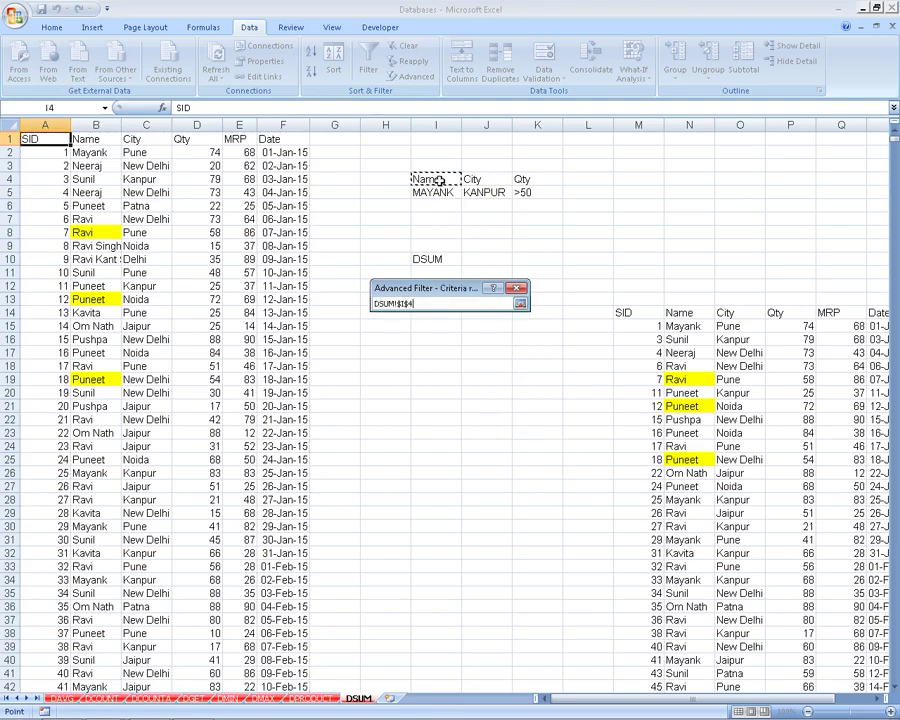
{"action": "left_click", "coordinate": [520, 302]}
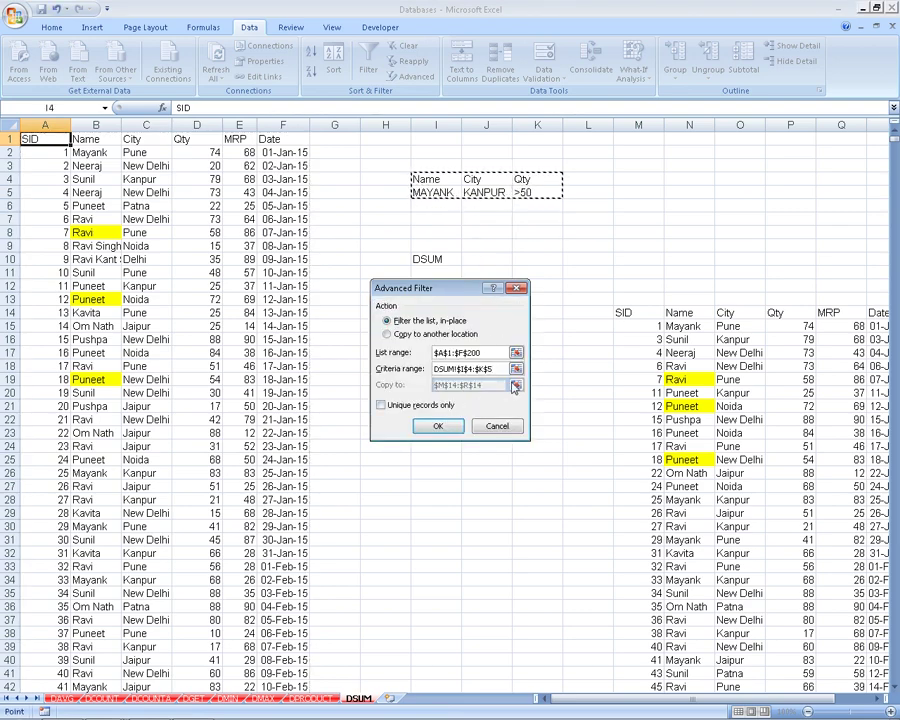
{"action": "left_click", "coordinate": [388, 334]}
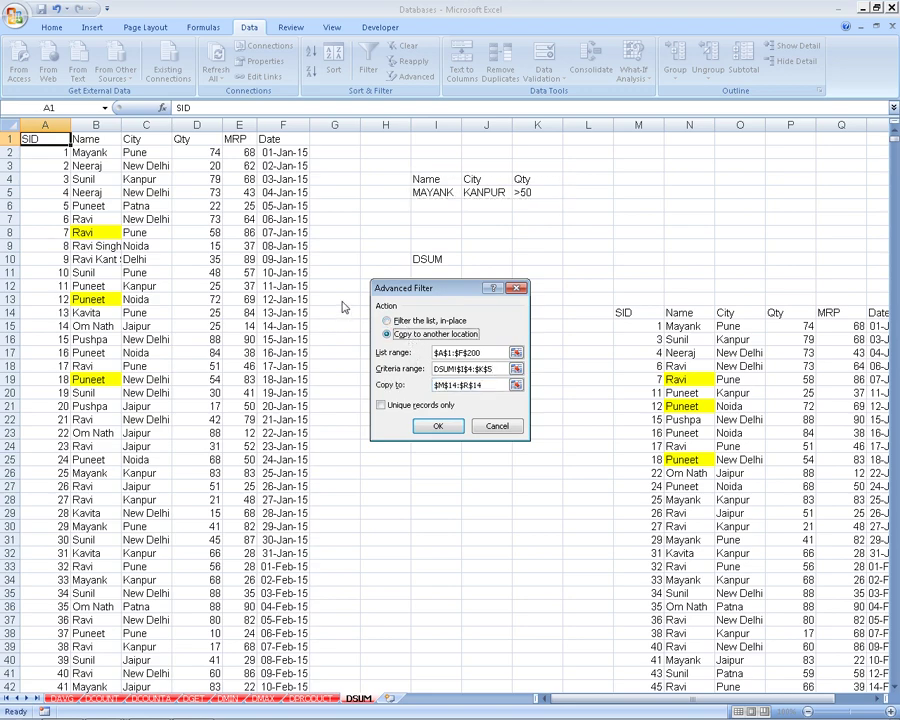
{"action": "left_click", "coordinate": [514, 386]}
{"action": "left_click", "coordinate": [334, 298]}
{"action": "left_click", "coordinate": [517, 301]}
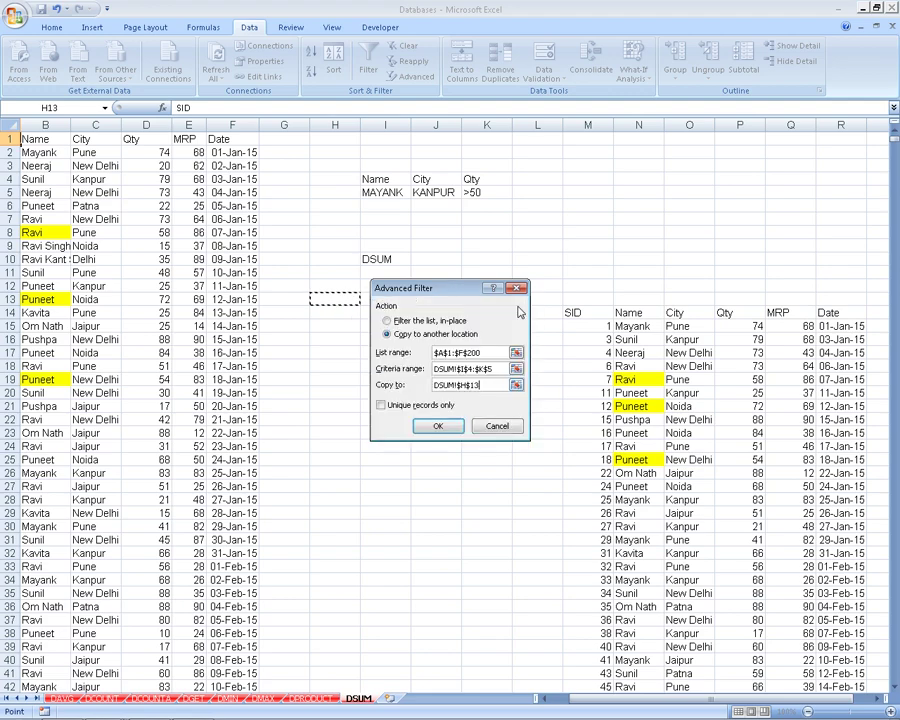
{"action": "left_click", "coordinate": [437, 426]}
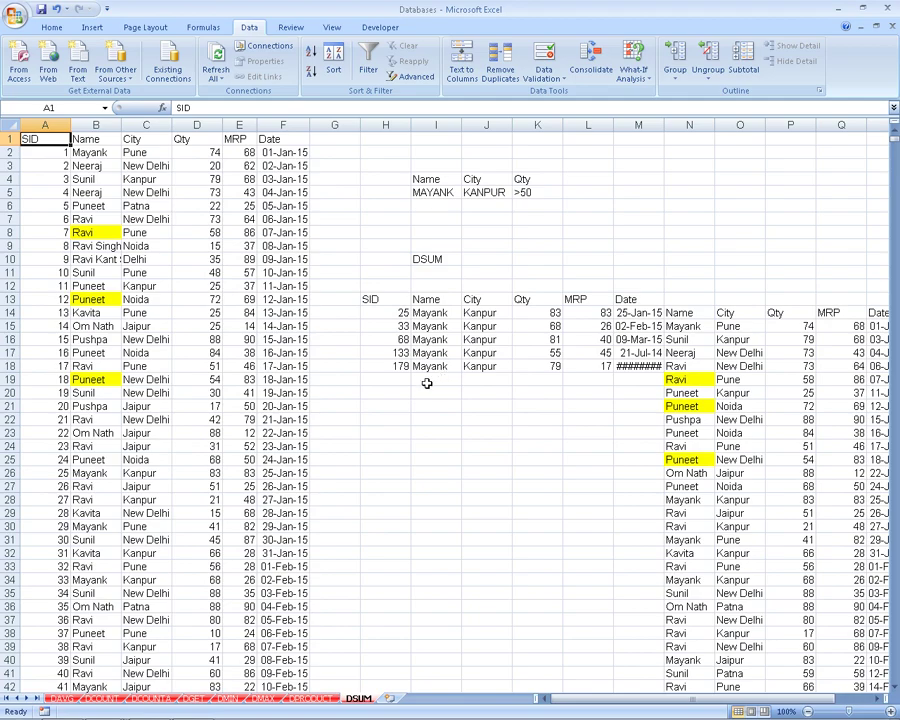
Step: Clear the extracted result blocks from H8 across to column V and return to A1
{"action": "mouse_move", "coordinate": [376, 245]}
{"action": "left_mouse_down"}
{"action": "mouse_move", "coordinate": [885, 712]}
{"action": "mouse_move", "coordinate": [757, 681]}
{"action": "left_mouse_up"}
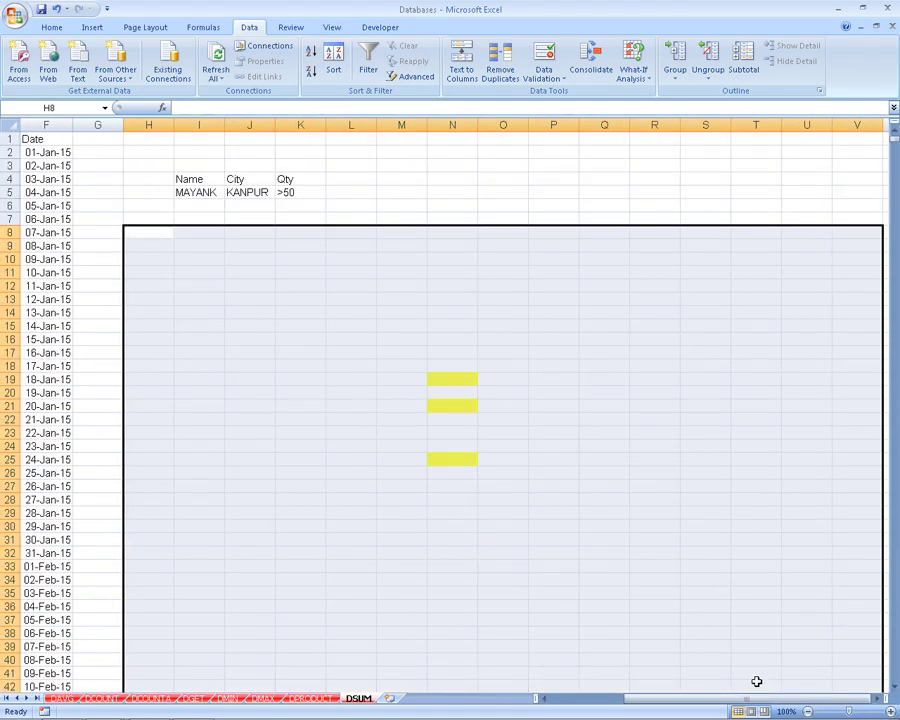
{"action": "key", "text": "Left"}
{"action": "key", "text": "Left"}
{"action": "key", "text": "ctrl+Home"}
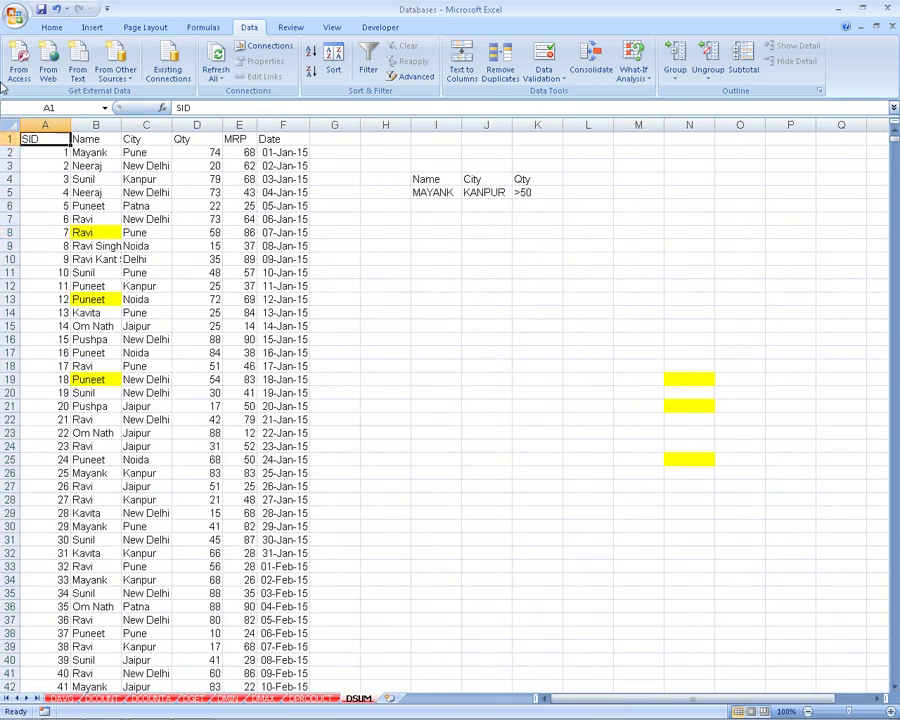
{"action": "left_click", "coordinate": [416, 78]}
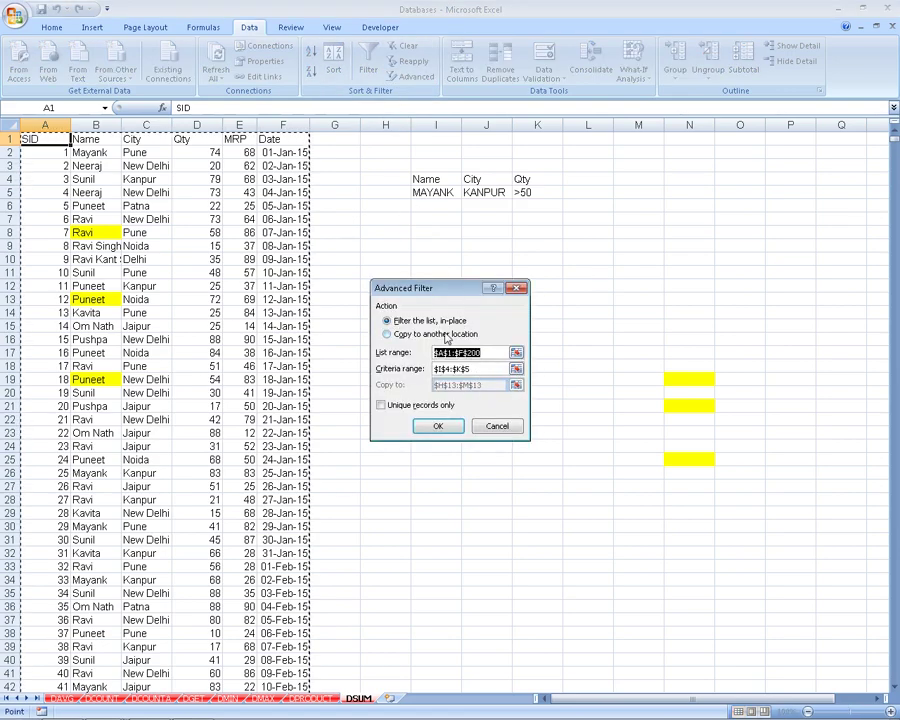
{"action": "left_click", "coordinate": [444, 336]}
{"action": "left_click", "coordinate": [516, 386]}
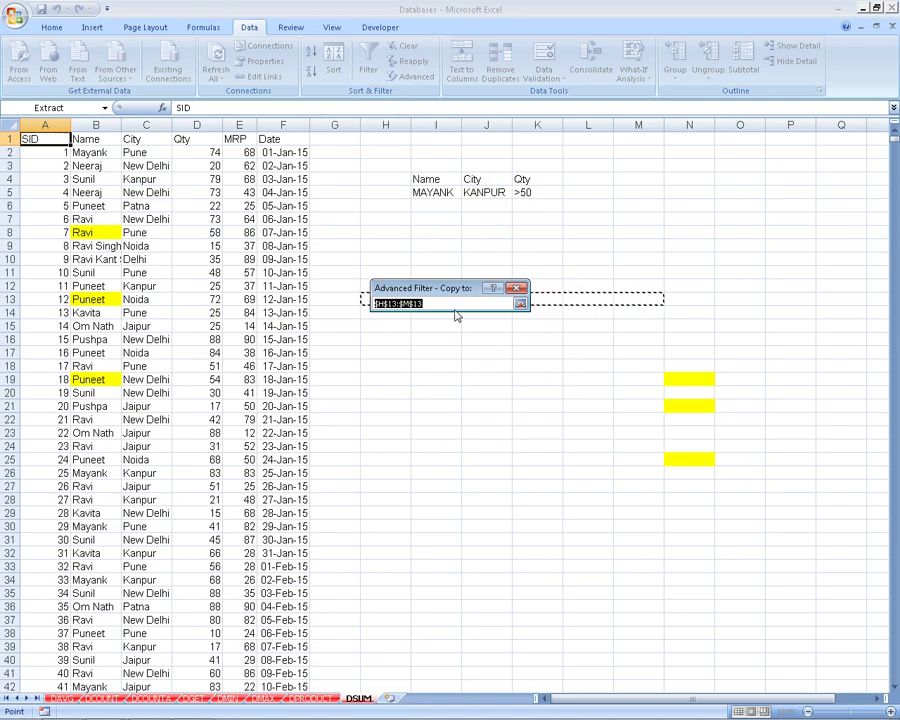
{"action": "key", "text": "BackSpace"}
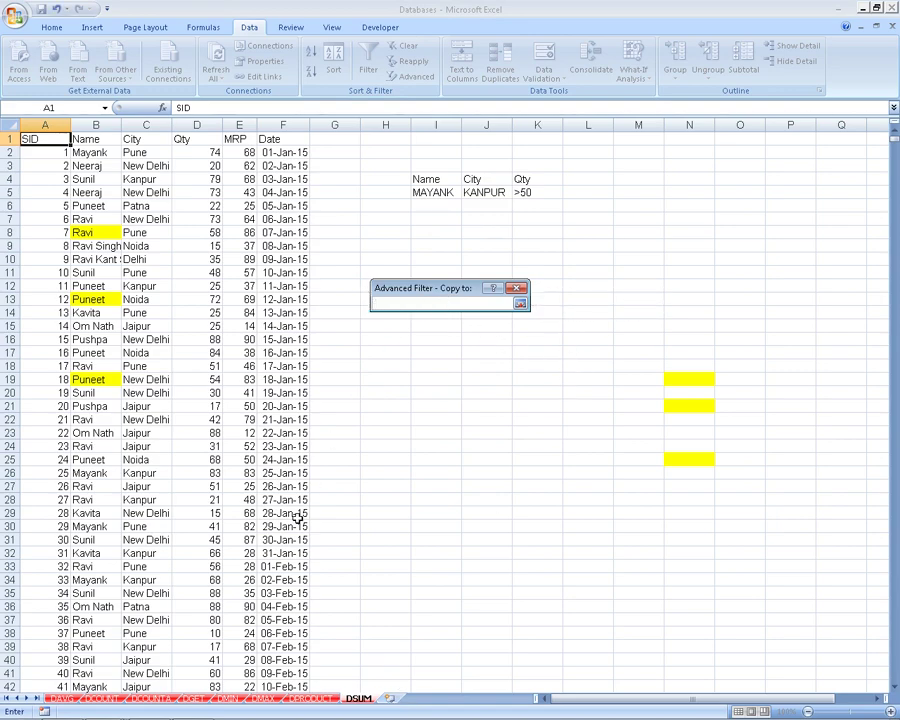
{"action": "left_click", "coordinate": [318, 697]}
{"action": "left_click", "coordinate": [470, 419]}
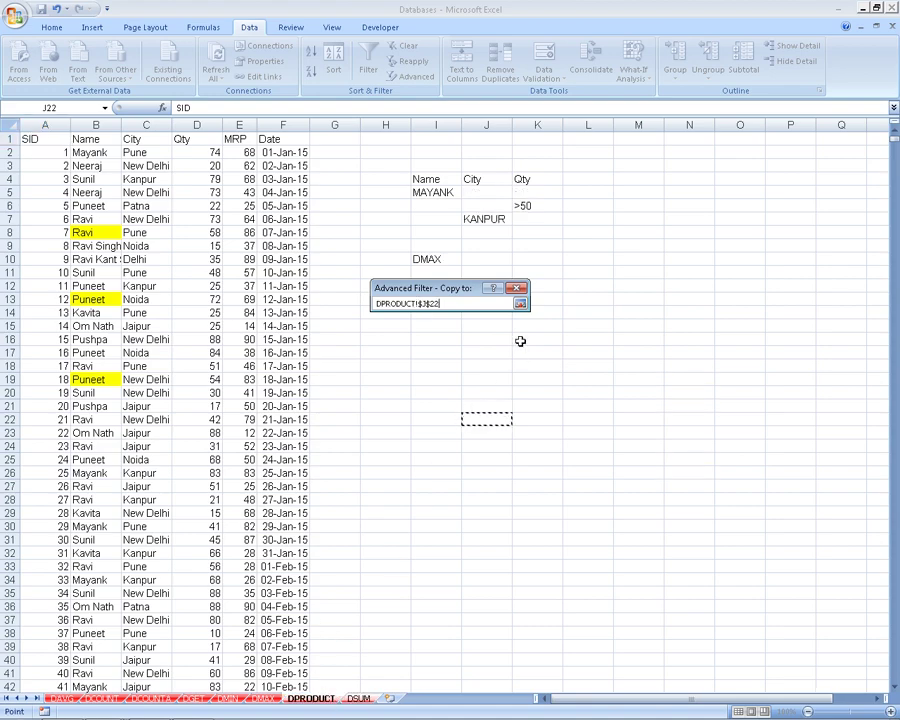
{"action": "left_click", "coordinate": [520, 303]}
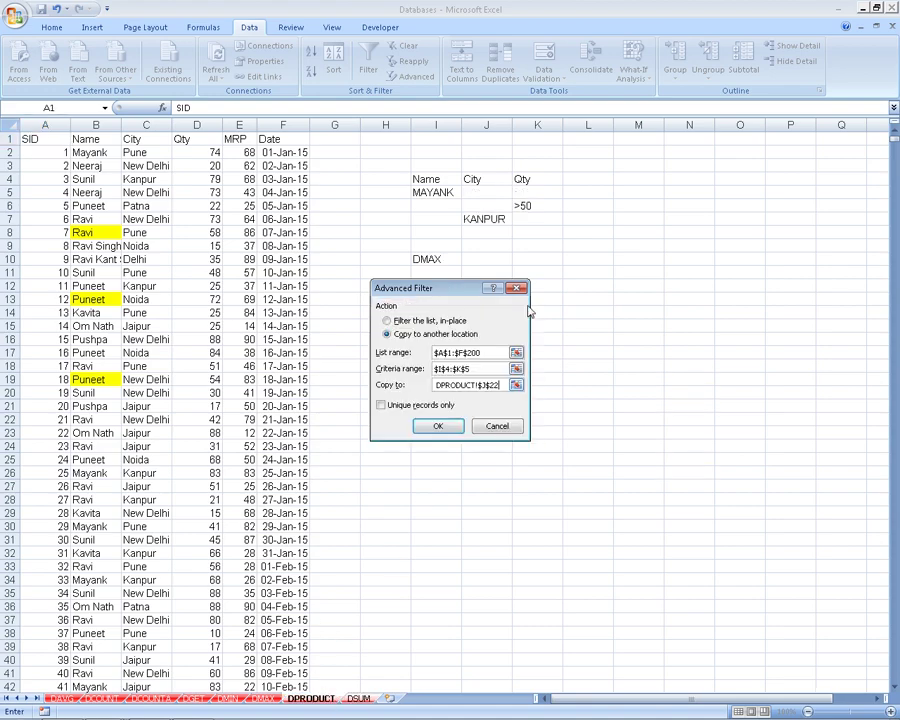
{"action": "left_click", "coordinate": [438, 425]}
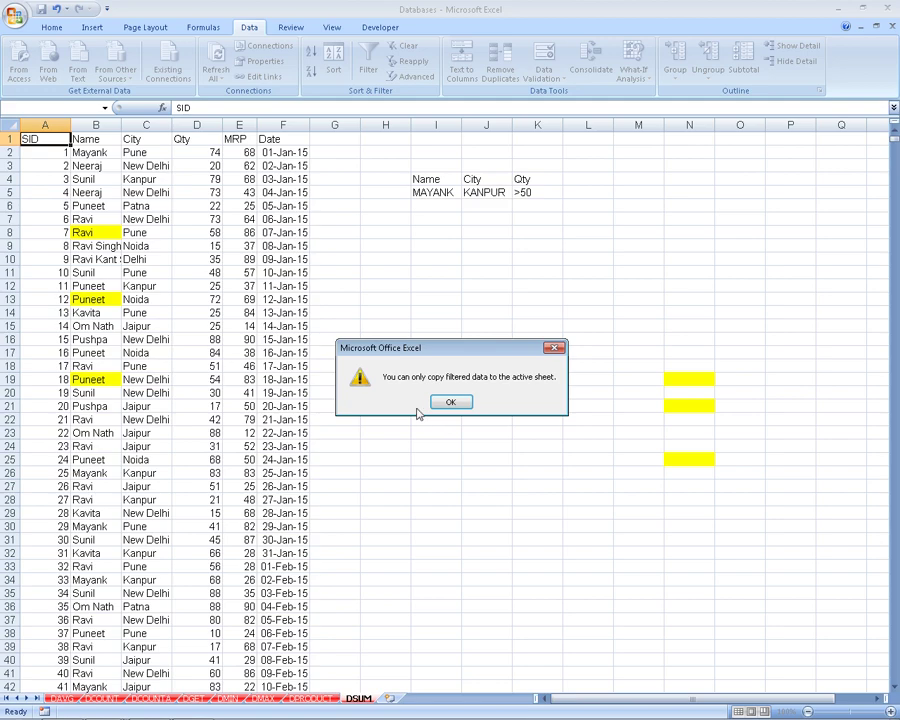
{"action": "key", "text": "Return"}
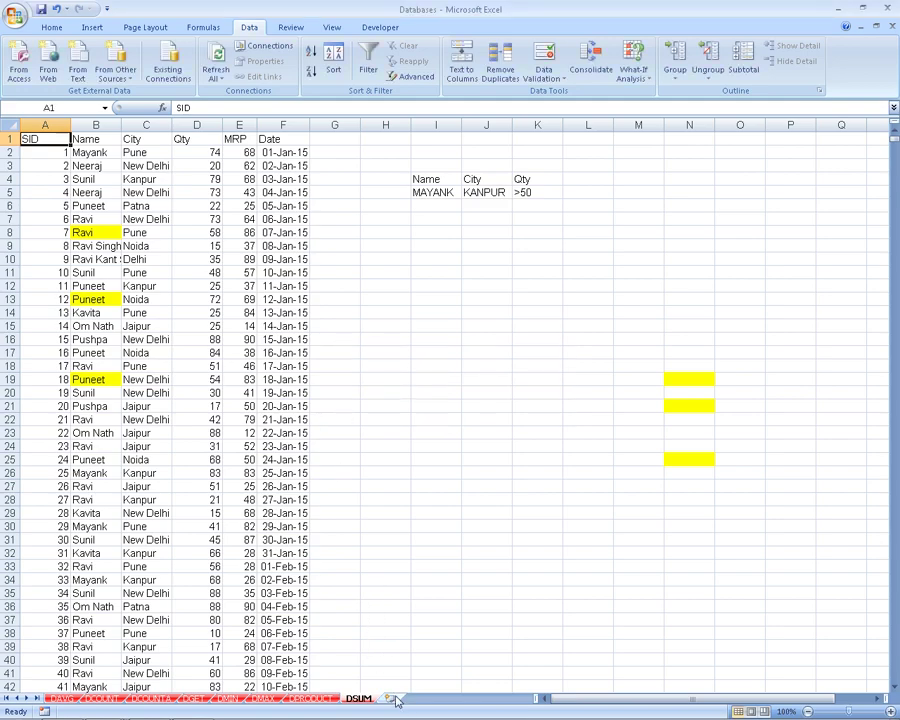
Step: Copy the City column C into column M
{"action": "left_click", "coordinate": [145, 124]}
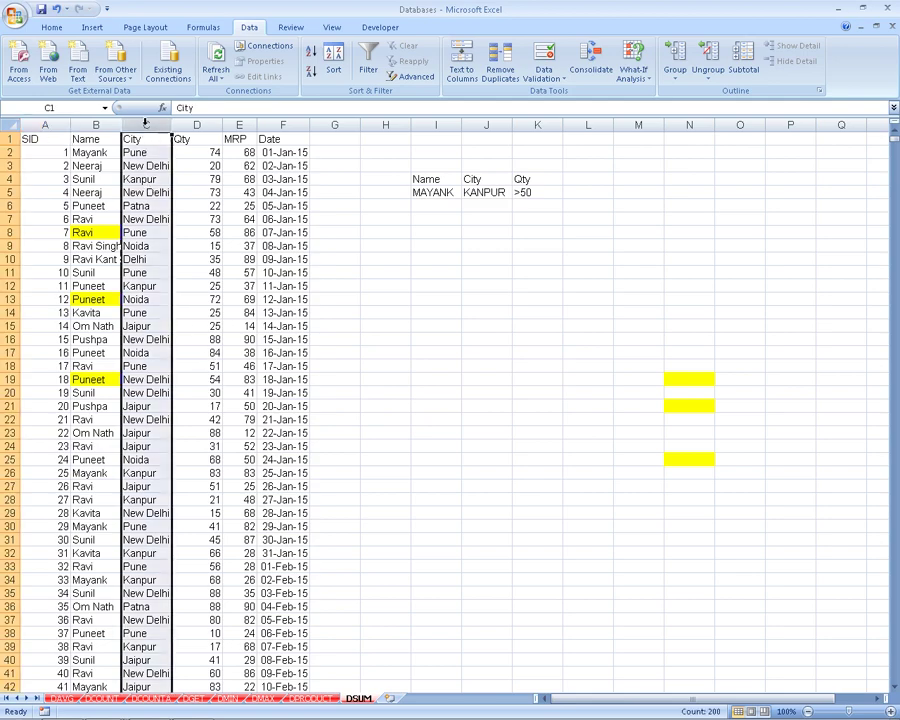
{"action": "key", "text": "ctrl+c"}
{"action": "left_click", "coordinate": [632, 124]}
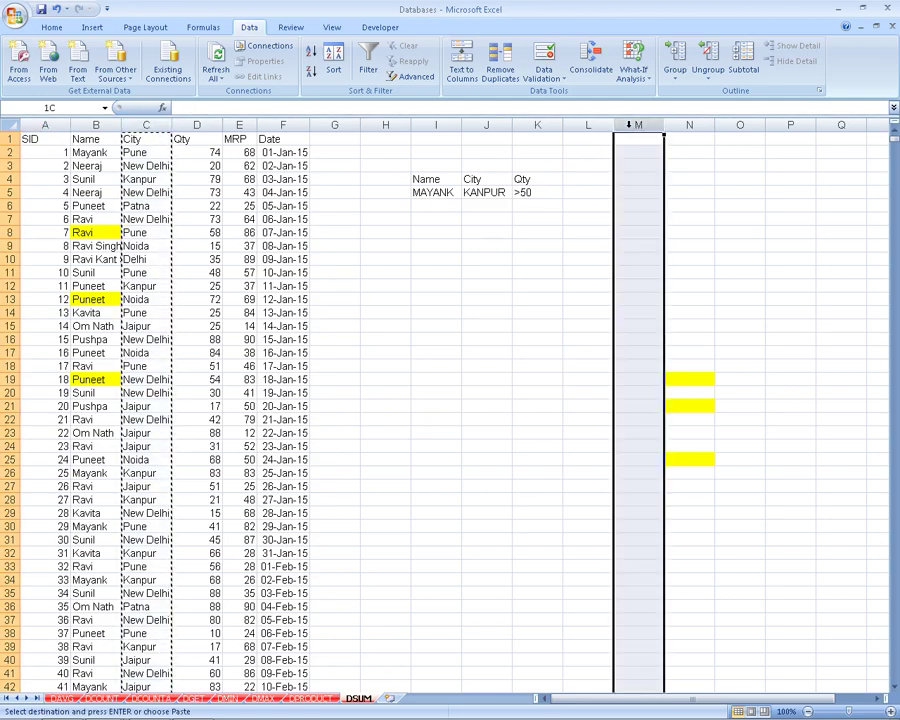
{"action": "key", "text": "ctrl+v"}
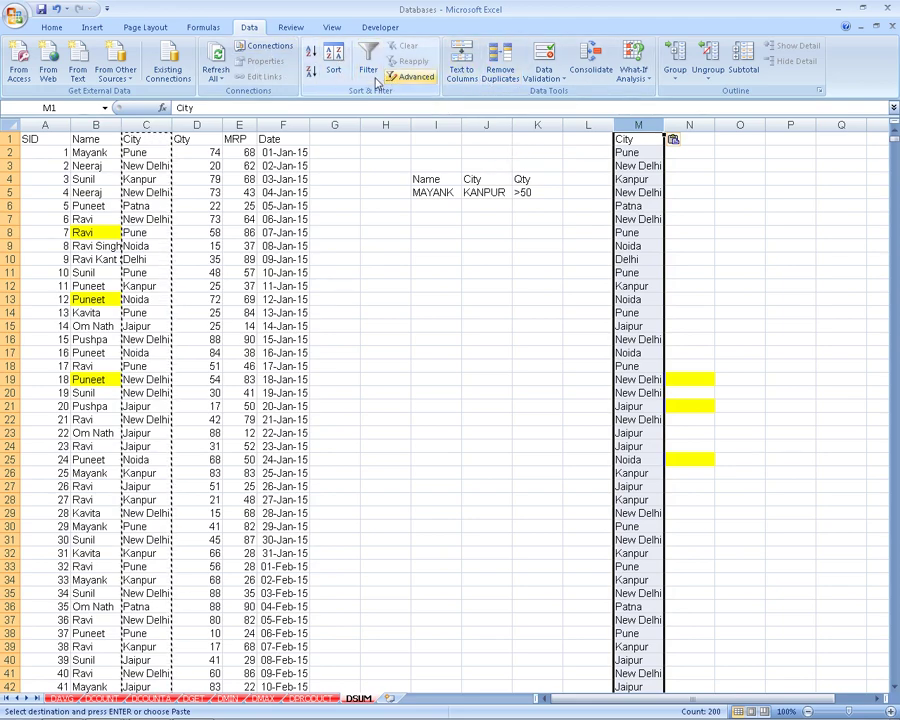
Step: Apply and clear a Unique-records-only Advanced filter, then copy column M and add a new worksheet
{"action": "left_click", "coordinate": [415, 78]}
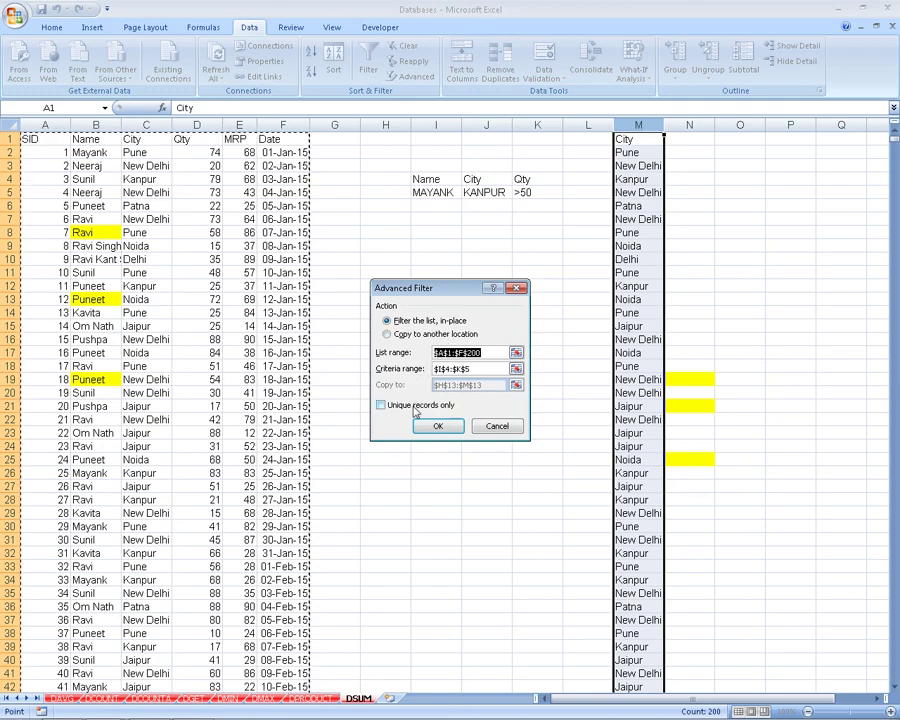
{"action": "left_click", "coordinate": [381, 405]}
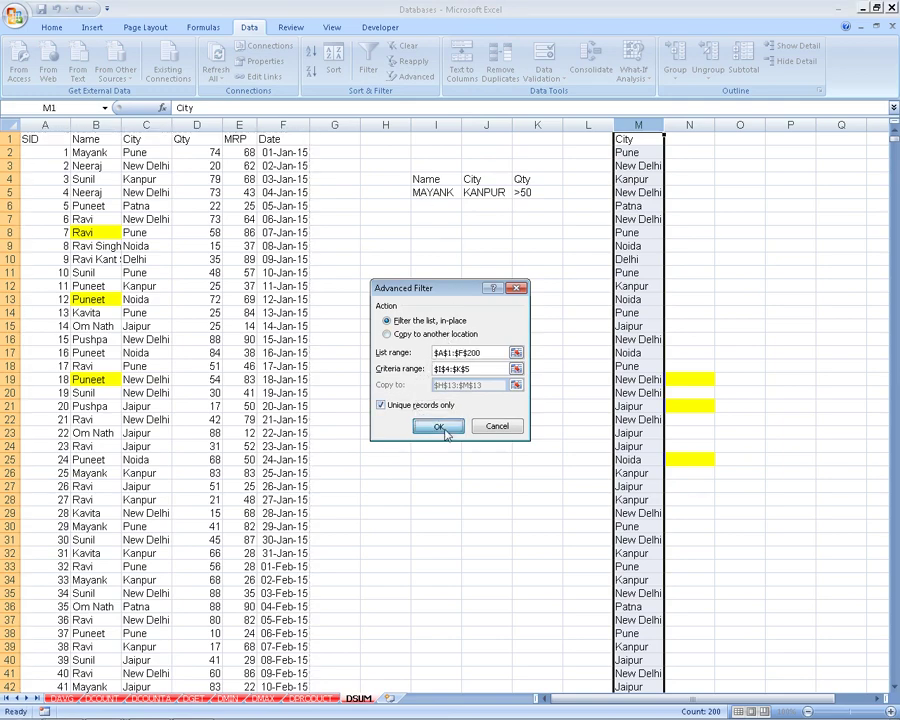
{"action": "left_click", "coordinate": [440, 427]}
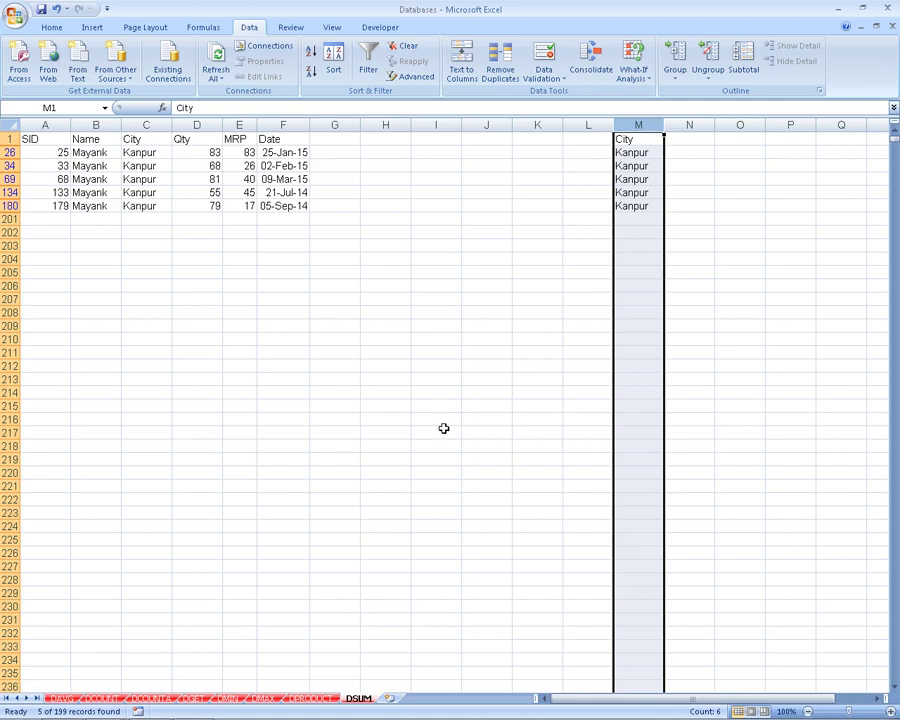
{"action": "key", "text": "alt+a"}
{"action": "key", "text": "c"}
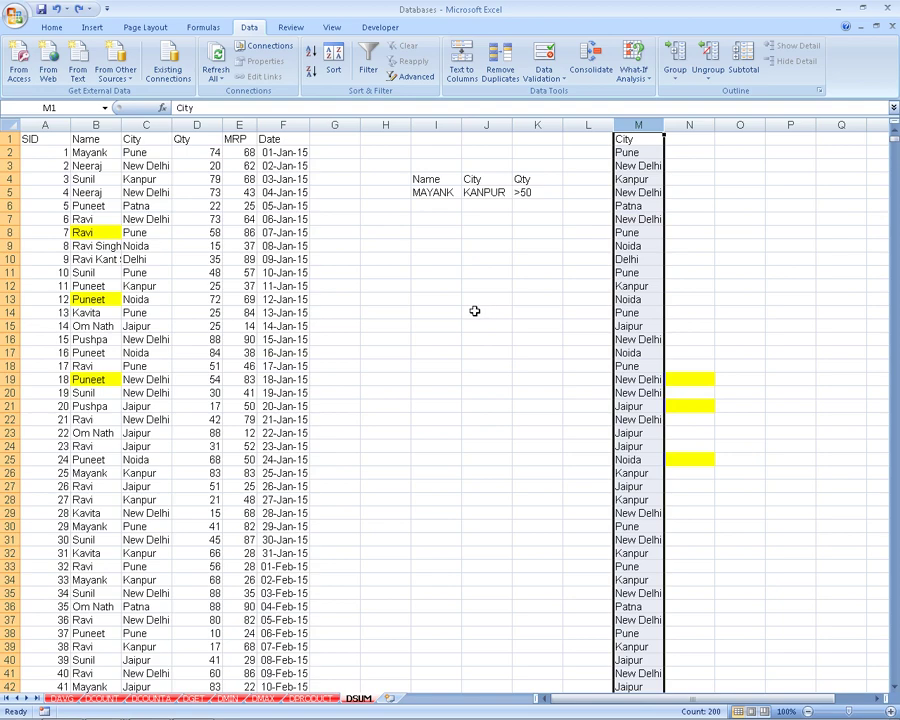
{"action": "key", "text": "ctrl+c"}
{"action": "left_click", "coordinate": [389, 698]}
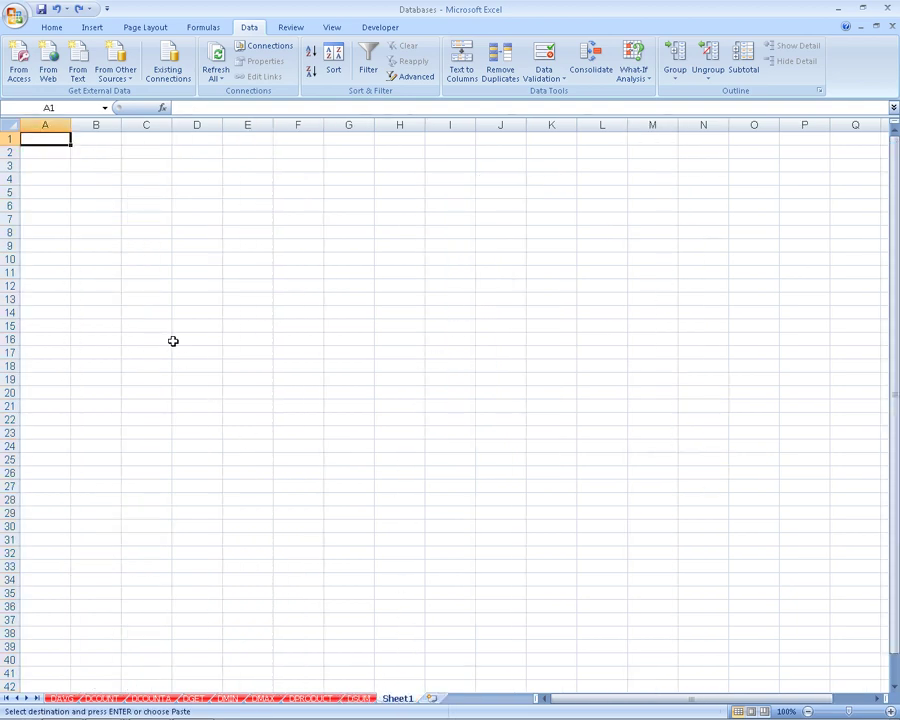
Step: Paste the City list into A1 of Sheet1 and Advanced-filter it to unique records
{"action": "key", "text": "ctrl+v"}
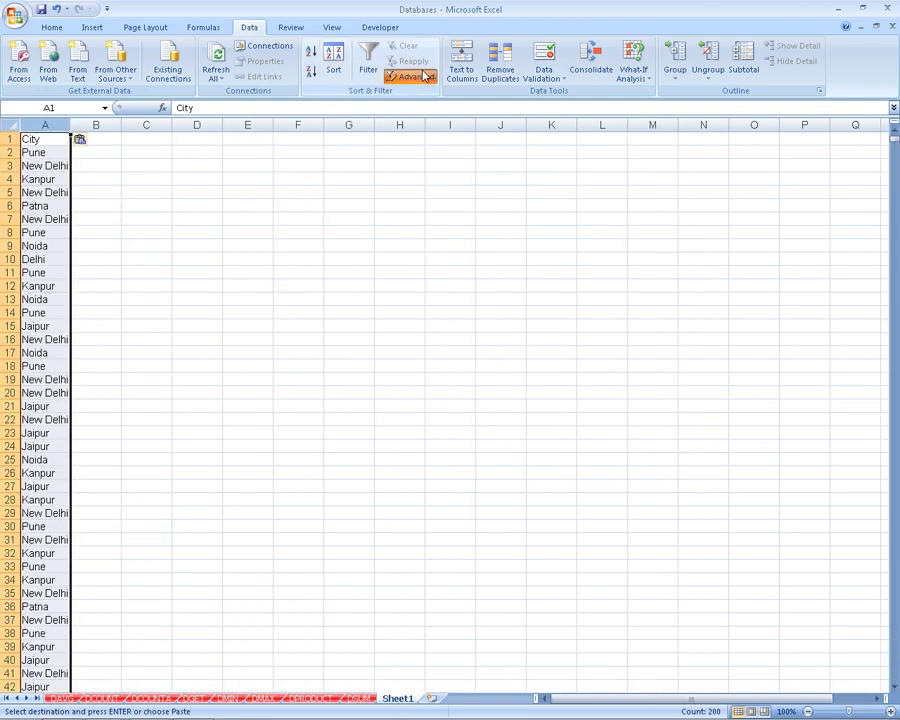
{"action": "left_click", "coordinate": [425, 76]}
{"action": "left_click", "coordinate": [398, 418]}
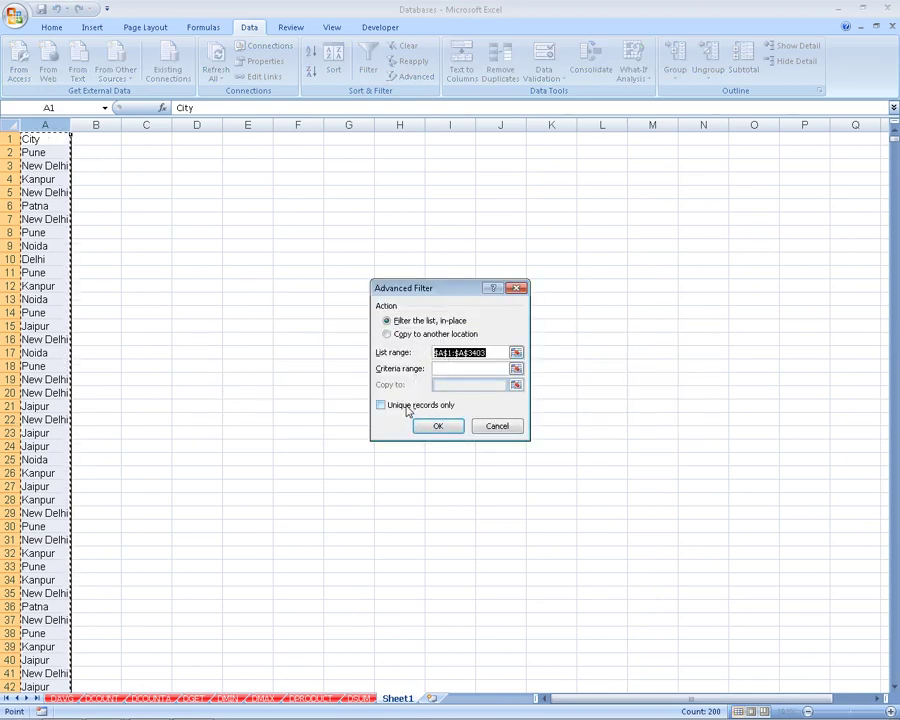
{"action": "left_click", "coordinate": [381, 405]}
{"action": "left_click", "coordinate": [438, 426]}
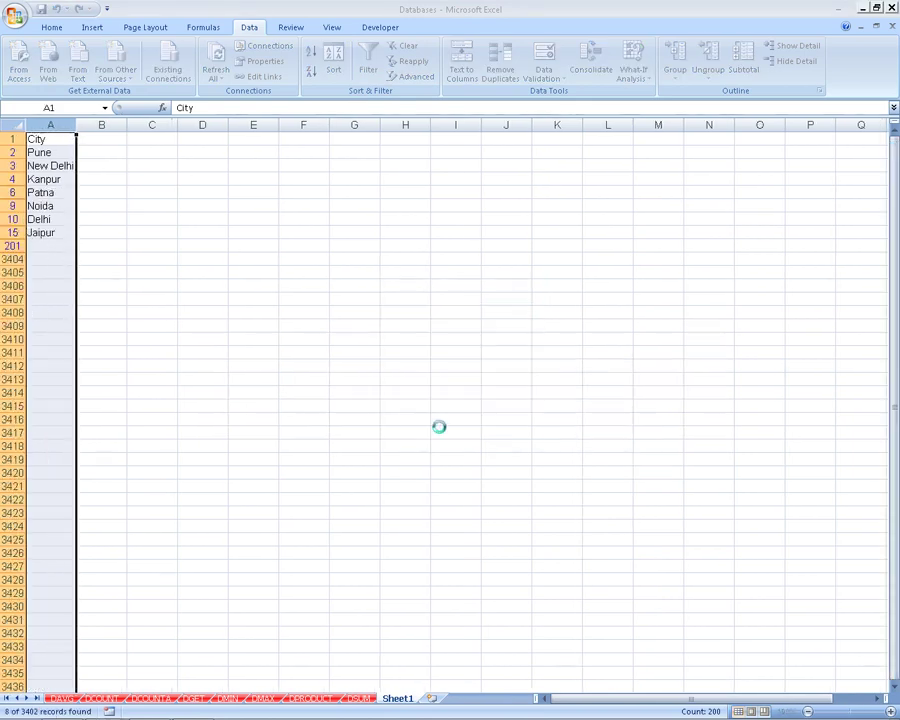
Step: Select the unique cities in column A, then clear the filter so all rows show
{"action": "left_click", "coordinate": [437, 430]}
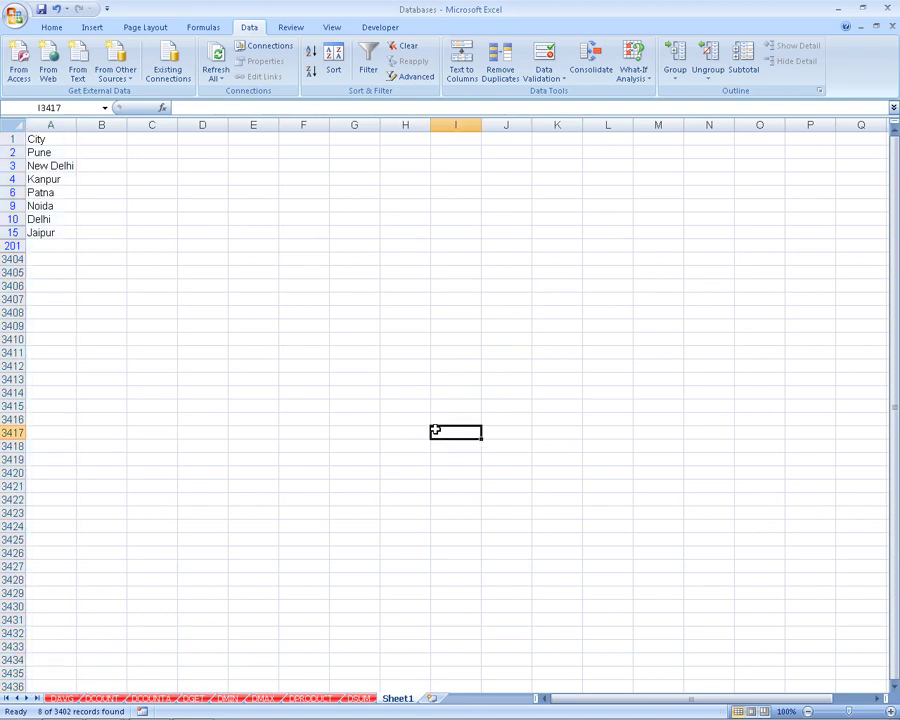
{"action": "left_click_drag", "start_coordinate": [55, 139], "coordinate": [58, 241]}
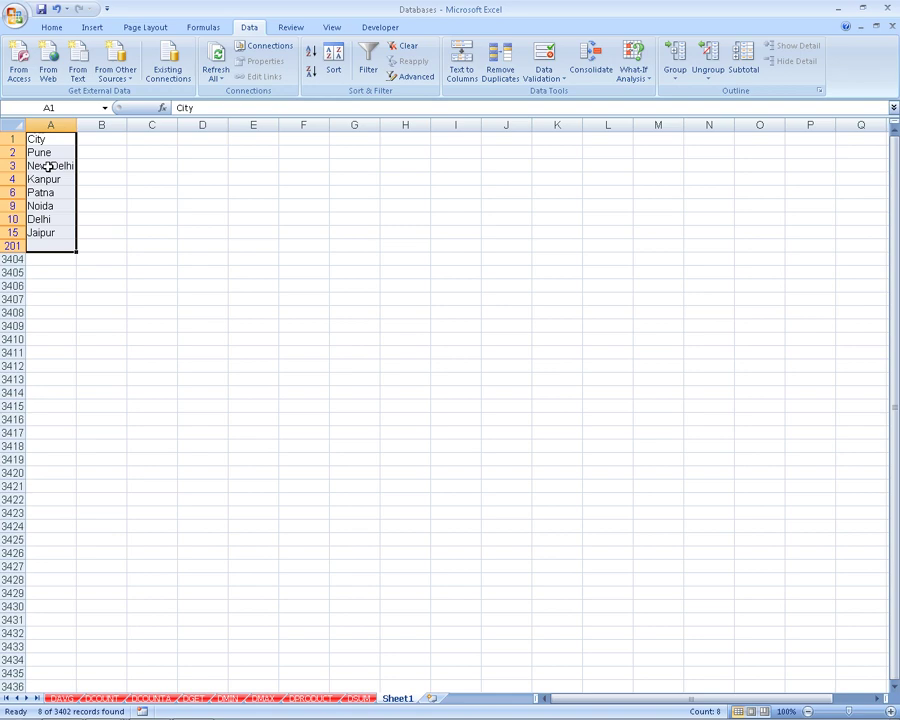
{"action": "key", "text": "alt+a"}
{"action": "key", "text": "c"}
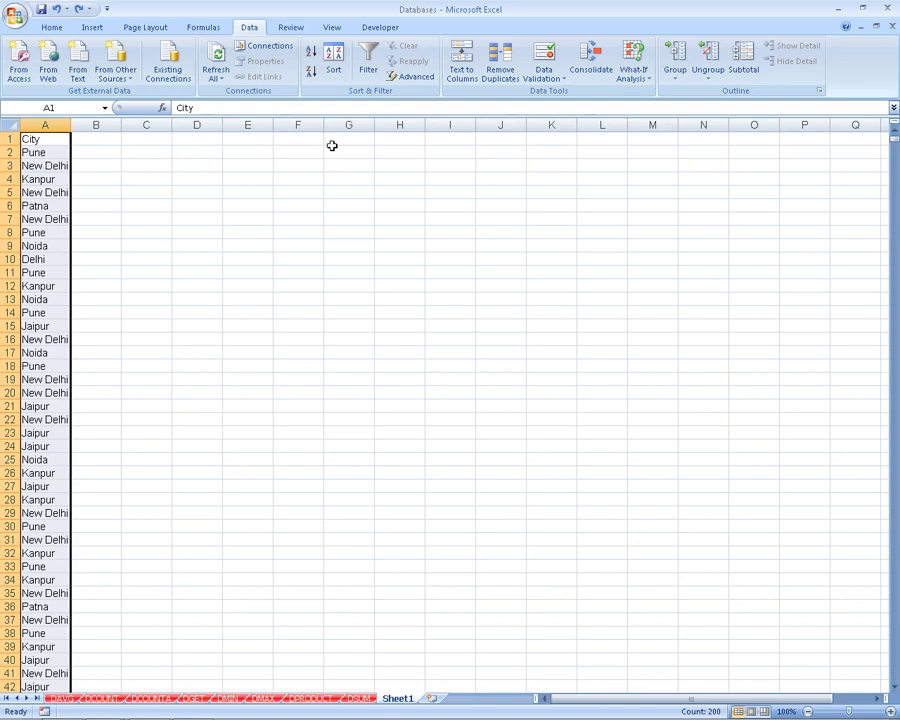
Step: Advanced-filter the City list with Unique records only, accepting the missing-label warning
{"action": "left_click", "coordinate": [414, 76]}
{"action": "left_click", "coordinate": [395, 421]}
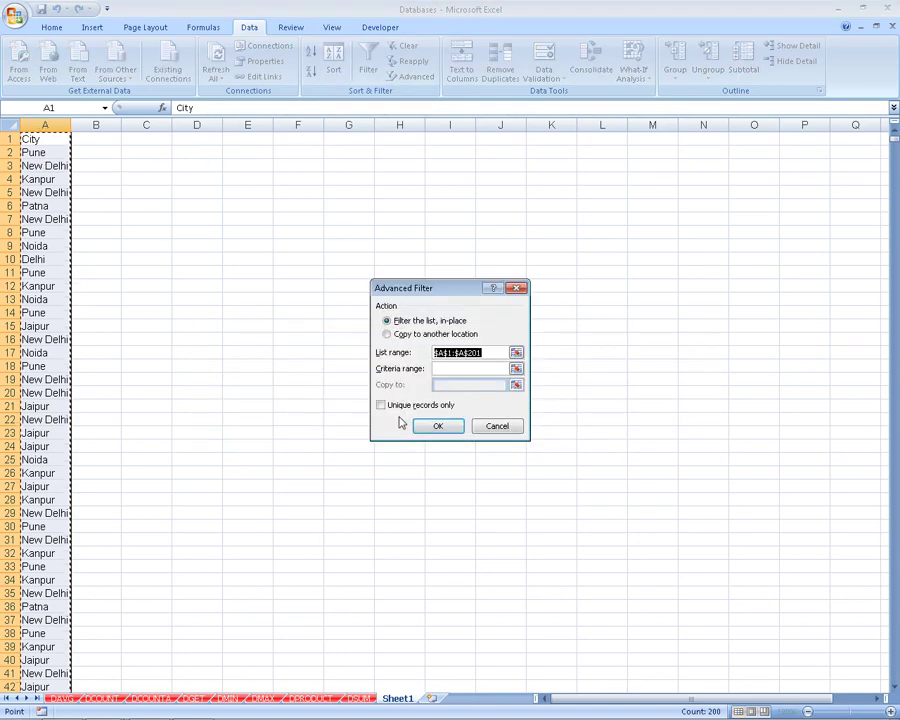
{"action": "left_click", "coordinate": [405, 406]}
{"action": "left_click", "coordinate": [426, 424]}
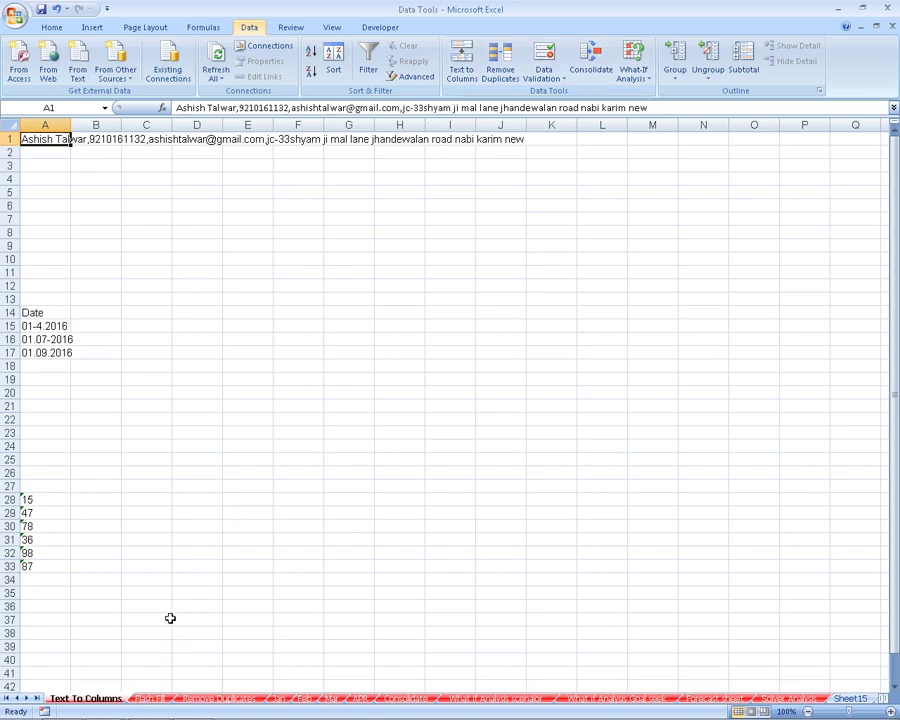
Step: Create a new blank workbook with Ctrl+N
{"action": "key", "text": "alt+n"}
{"action": "left_click", "coordinate": [87, 294]}
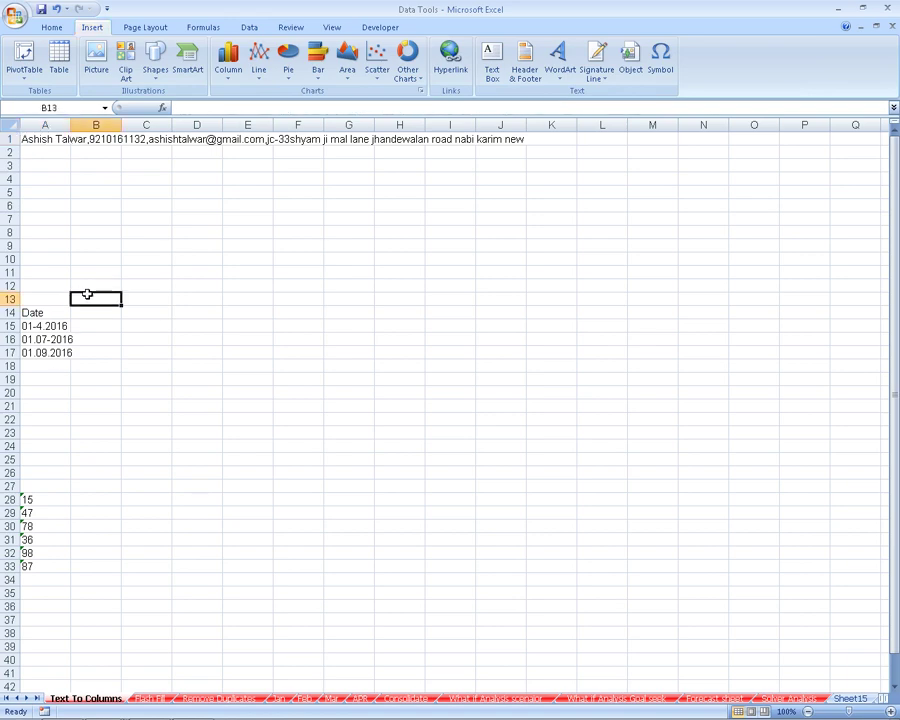
{"action": "key", "text": "ctrl+n"}
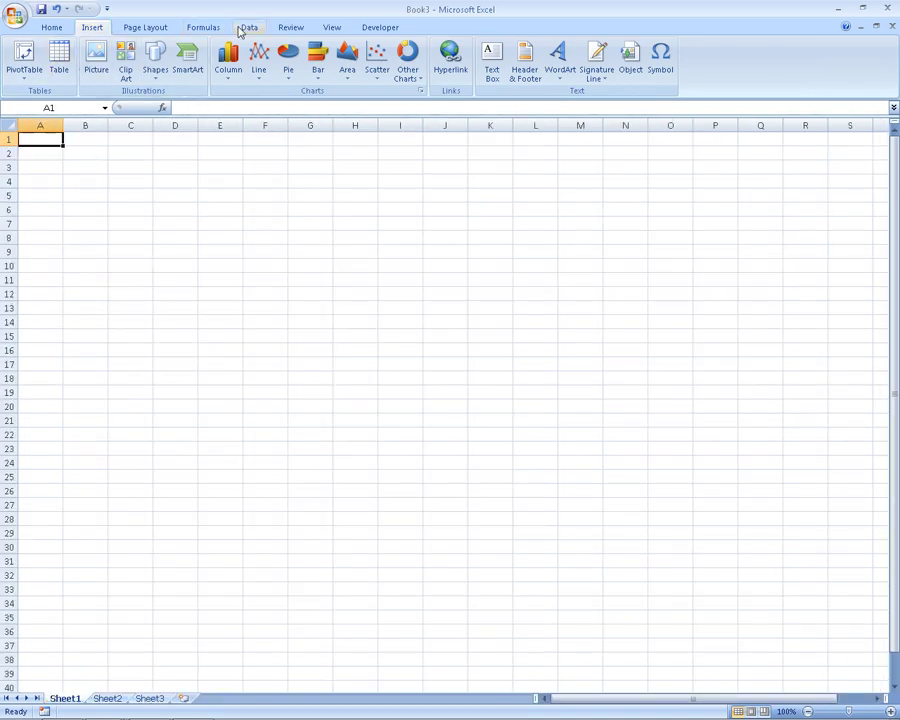
Step: Import the Desktop text file 1 via Data > From Text
{"action": "left_click", "coordinate": [241, 32]}
{"action": "left_click", "coordinate": [80, 62]}
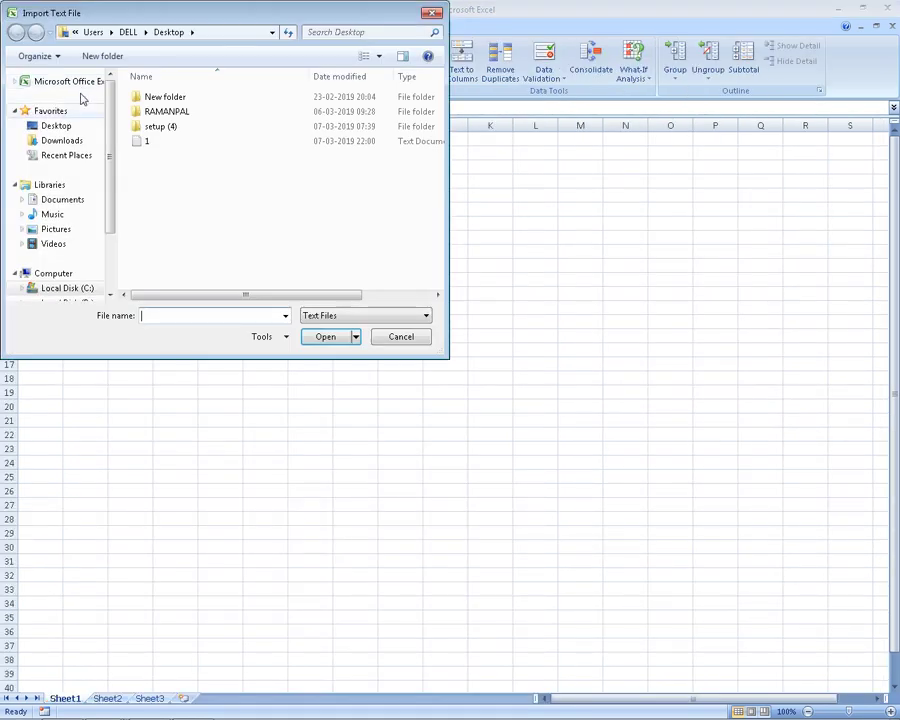
{"action": "left_click", "coordinate": [153, 143]}
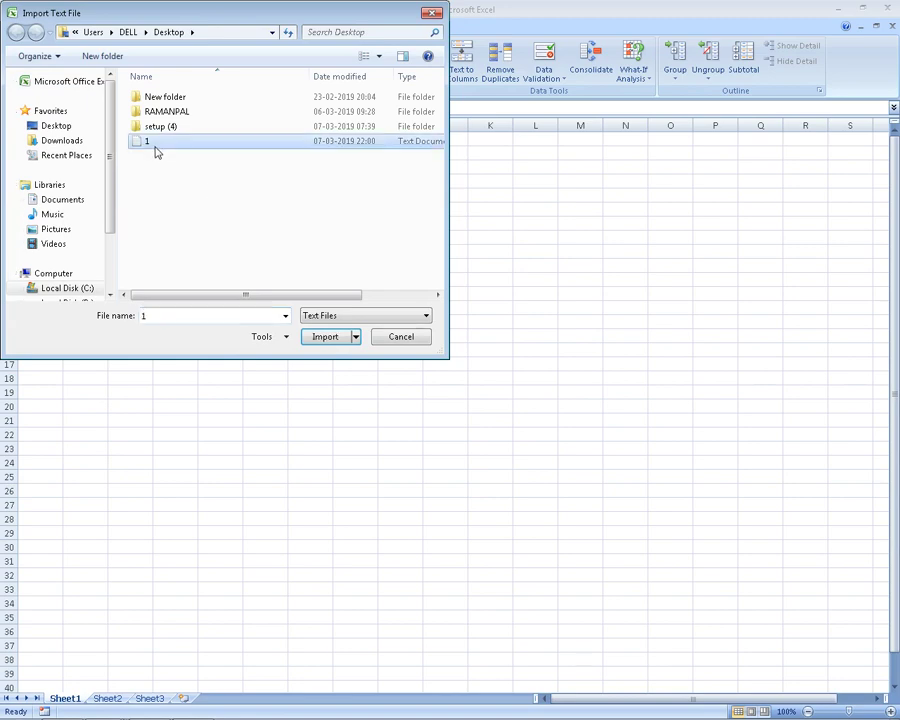
{"action": "left_click", "coordinate": [328, 338]}
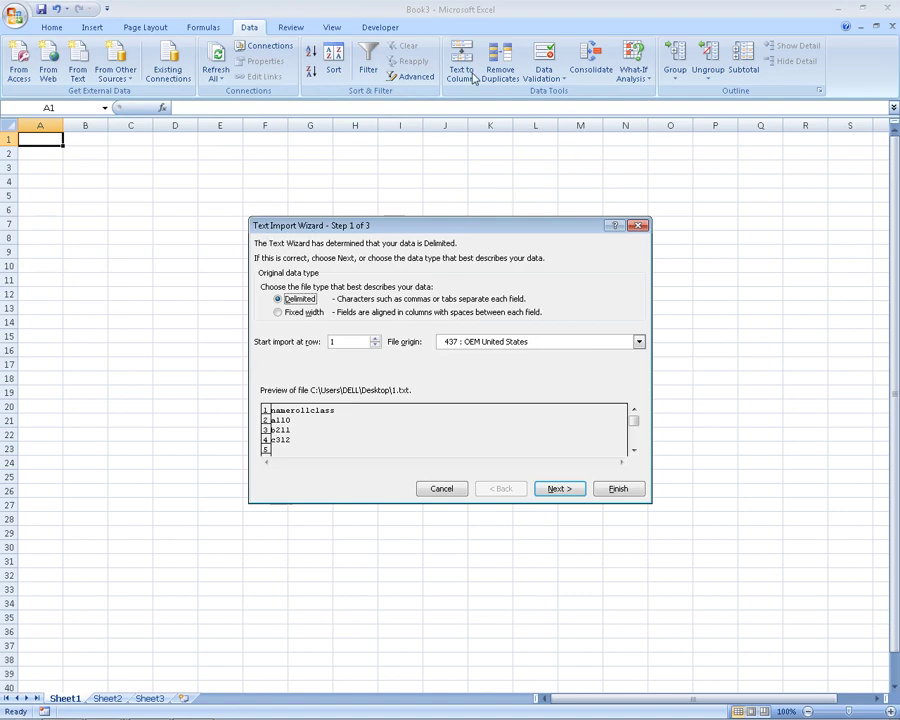
Step: Step through the Text Import Wizard for file 1 and finish, cancelling the data placement
{"action": "left_click", "coordinate": [558, 489]}
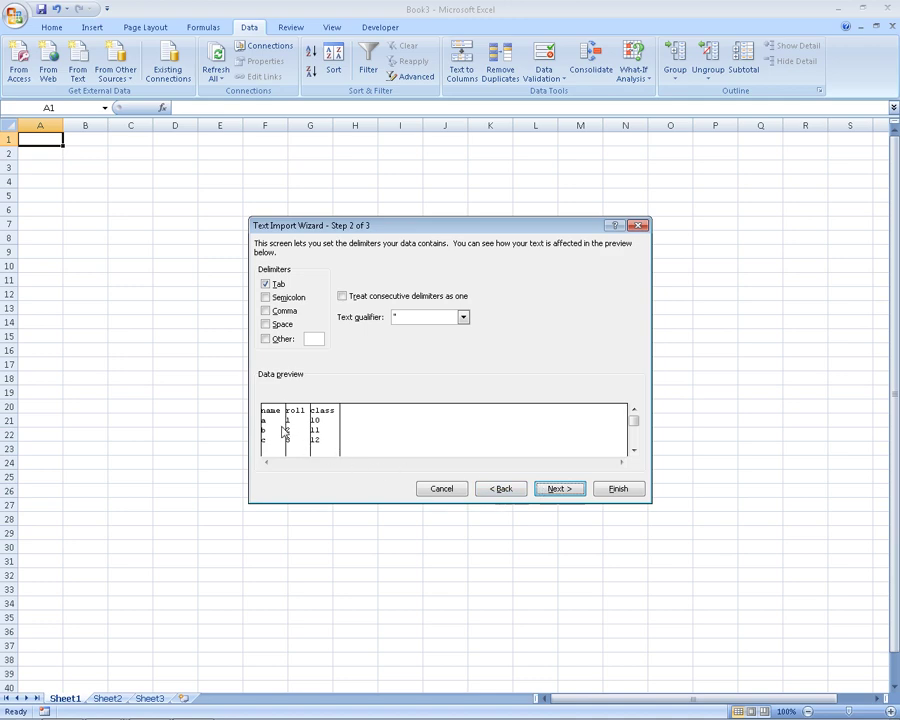
{"action": "left_click", "coordinate": [499, 490]}
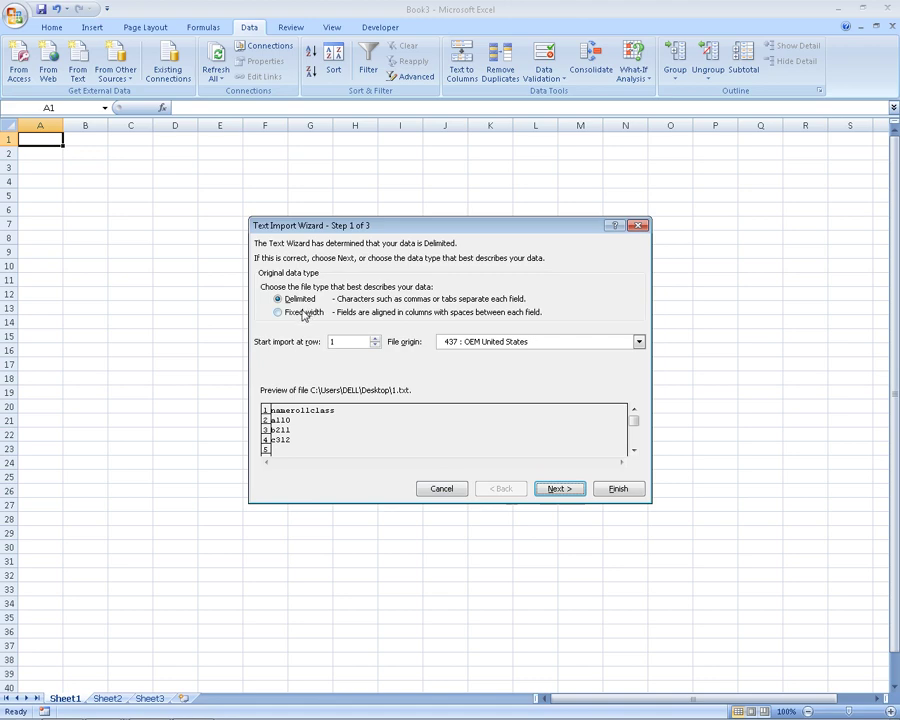
{"action": "left_click", "coordinate": [303, 314]}
{"action": "left_click", "coordinate": [281, 298]}
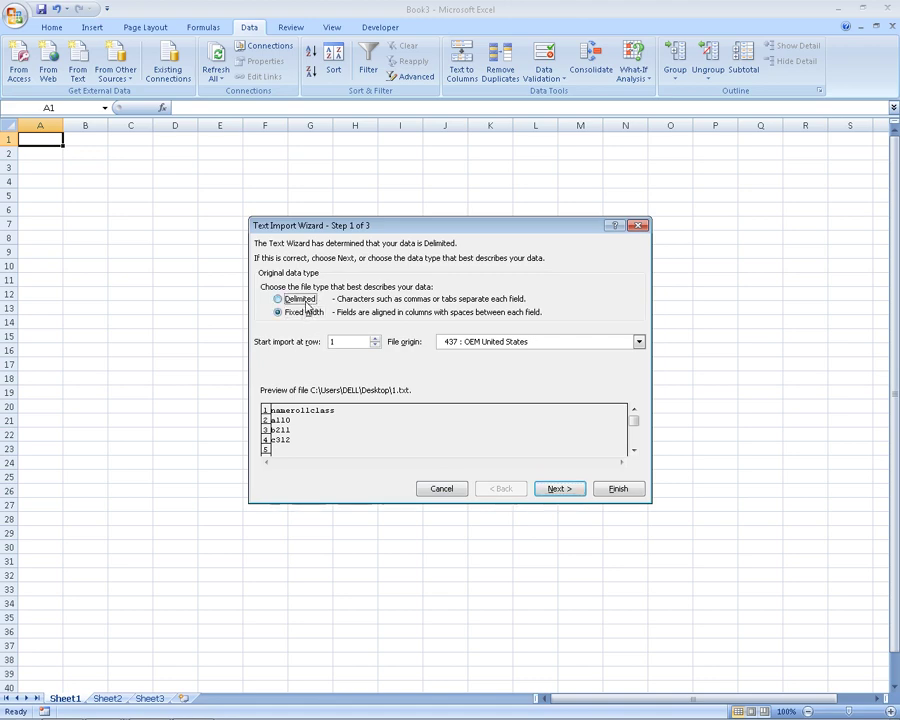
{"action": "left_click", "coordinate": [561, 490]}
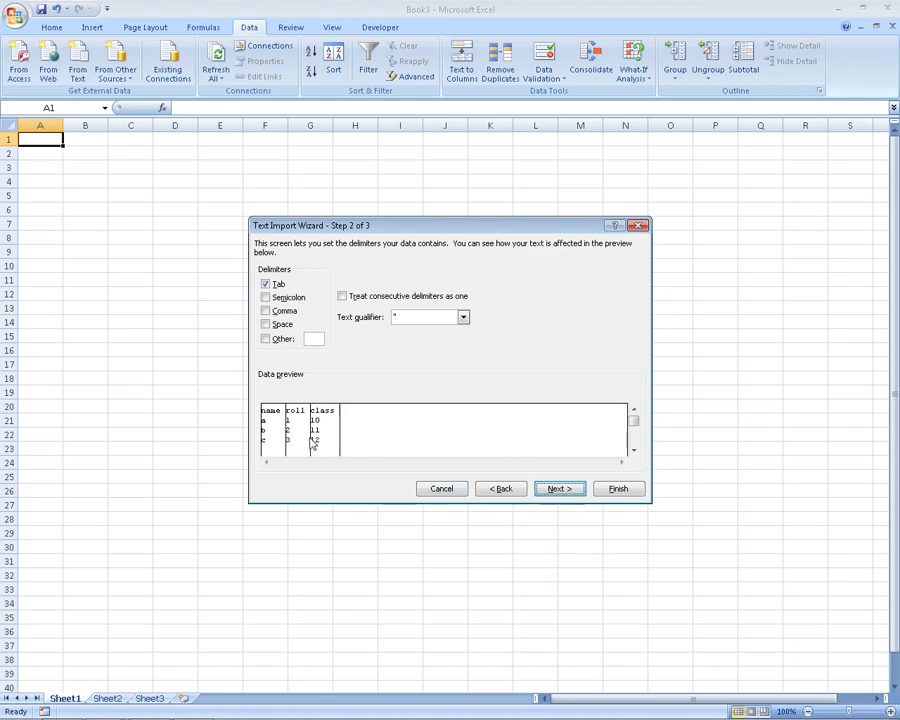
{"action": "left_click", "coordinate": [502, 488]}
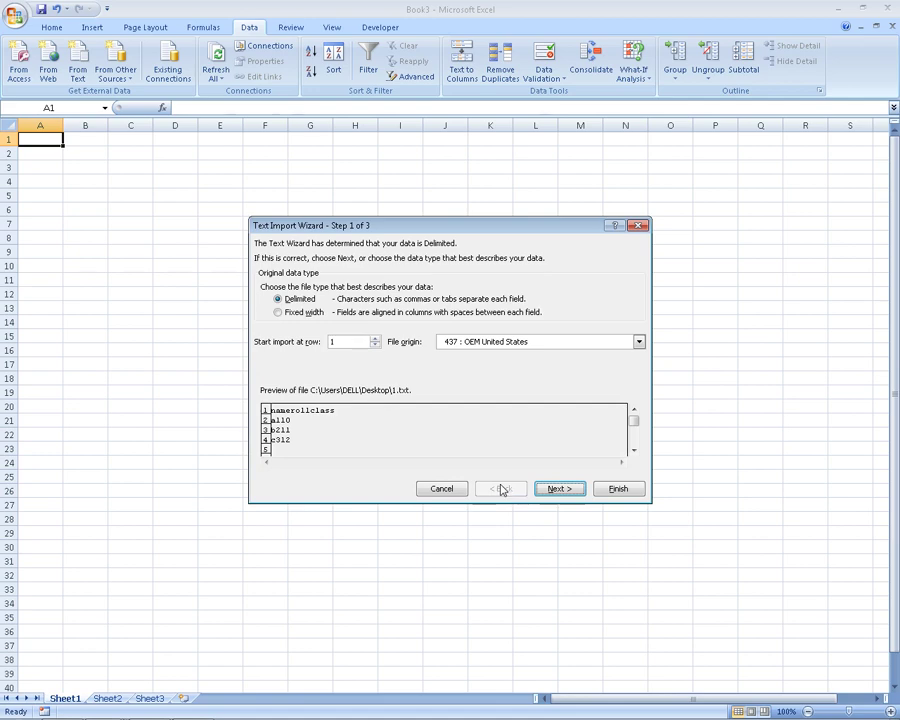
{"action": "left_click", "coordinate": [618, 489]}
{"action": "left_click", "coordinate": [516, 456]}
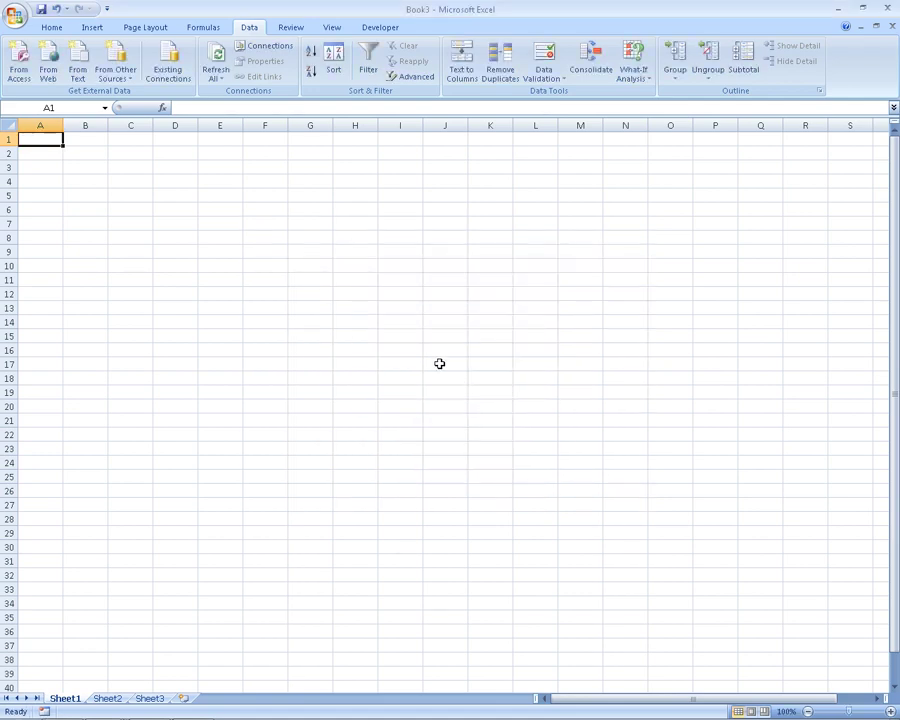
Step: Start a new text import and open Notepad File from drive D's Normal Excel File\Data folder
{"action": "left_click", "coordinate": [77, 62]}
{"action": "scroll", "coordinate": [112, 160], "scroll_direction": "down", "scroll_amount": 3}
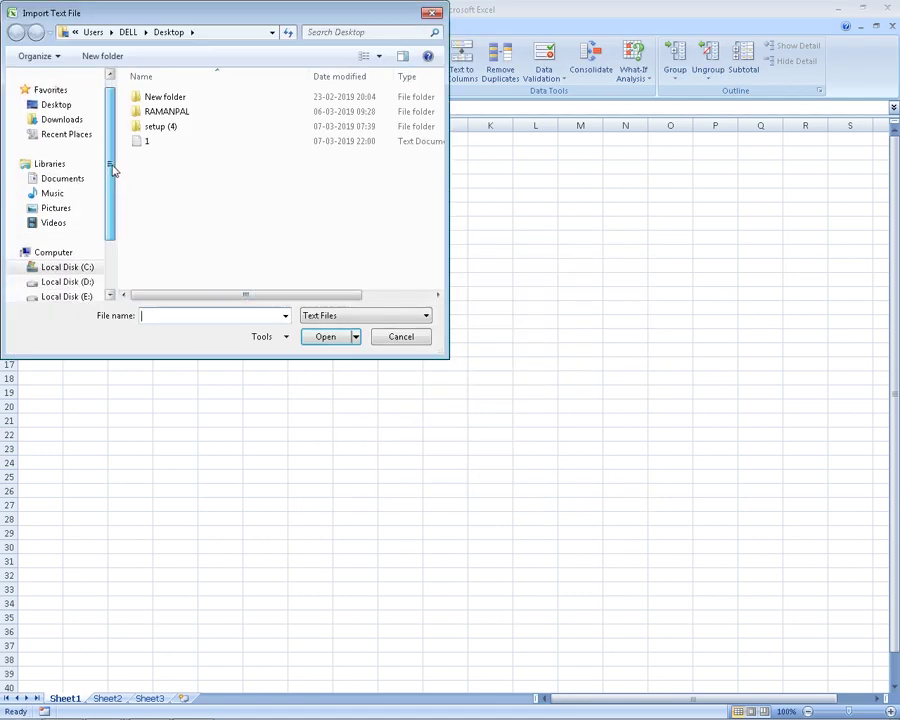
{"action": "left_click", "coordinate": [88, 236]}
{"action": "double_click", "coordinate": [168, 185]}
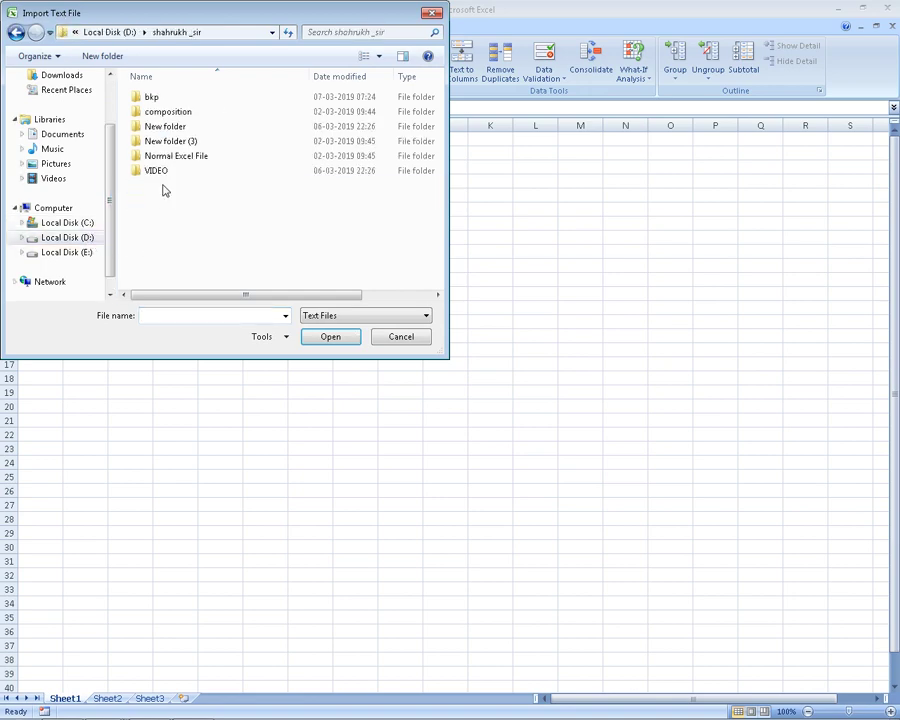
{"action": "double_click", "coordinate": [181, 158]}
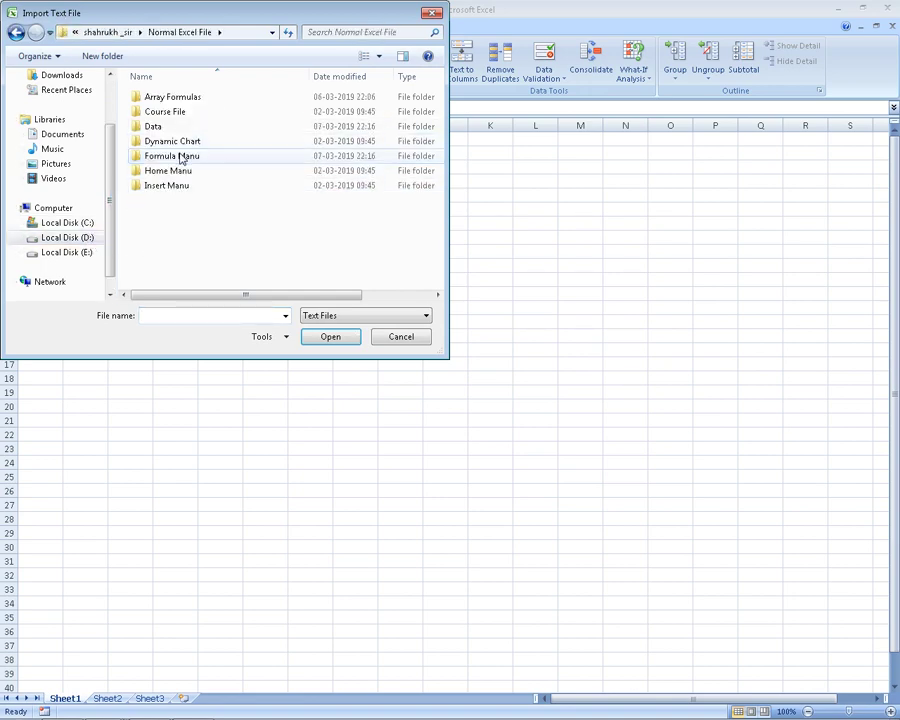
{"action": "double_click", "coordinate": [170, 126]}
{"action": "left_click", "coordinate": [172, 100]}
{"action": "double_click", "coordinate": [172, 100]}
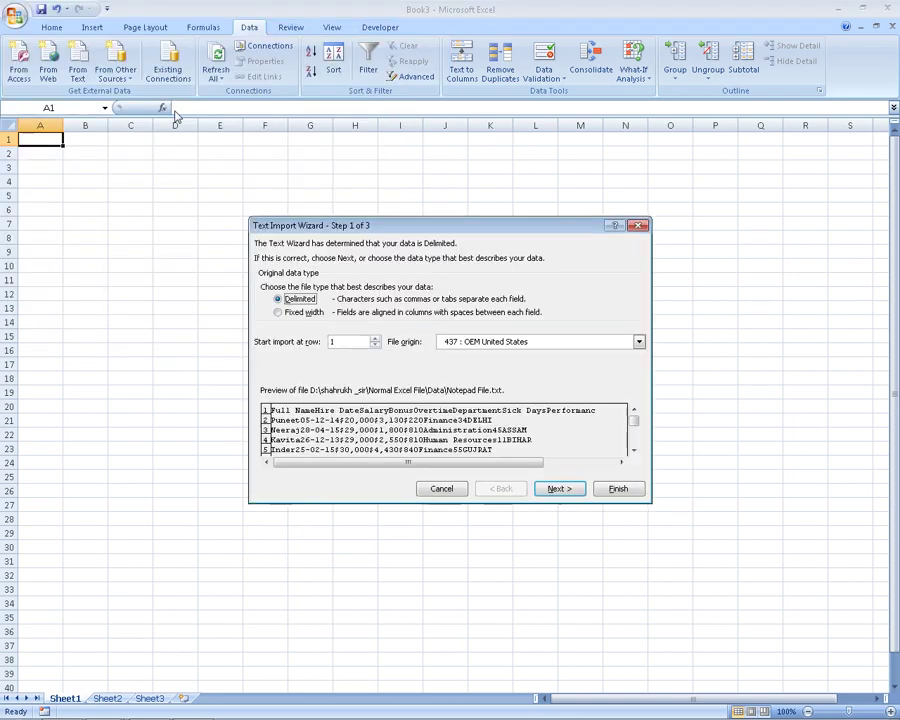
Step: Import Notepad File as fixed width with breaks after Full Name, Salary, Department, Overtime, Bonus at A1
{"action": "left_click", "coordinate": [555, 490]}
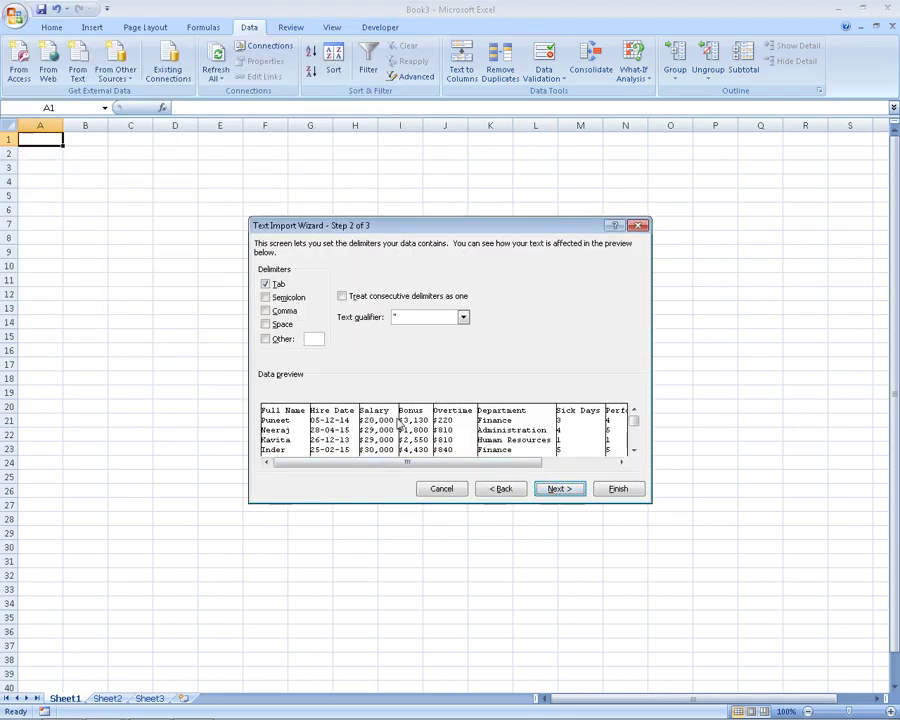
{"action": "left_click", "coordinate": [486, 486]}
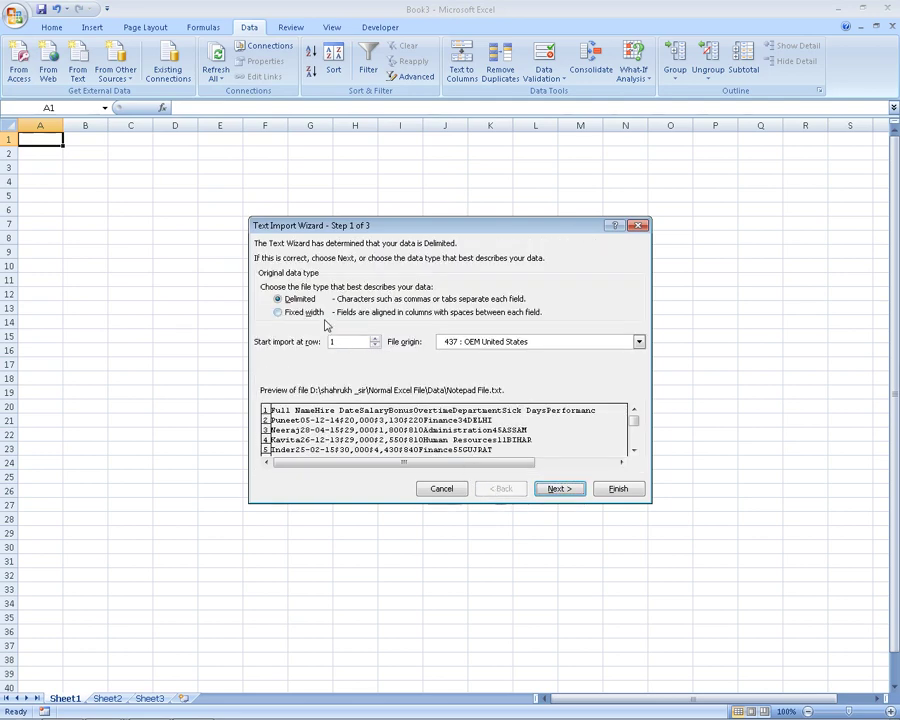
{"action": "left_click", "coordinate": [313, 315]}
{"action": "left_click", "coordinate": [572, 487]}
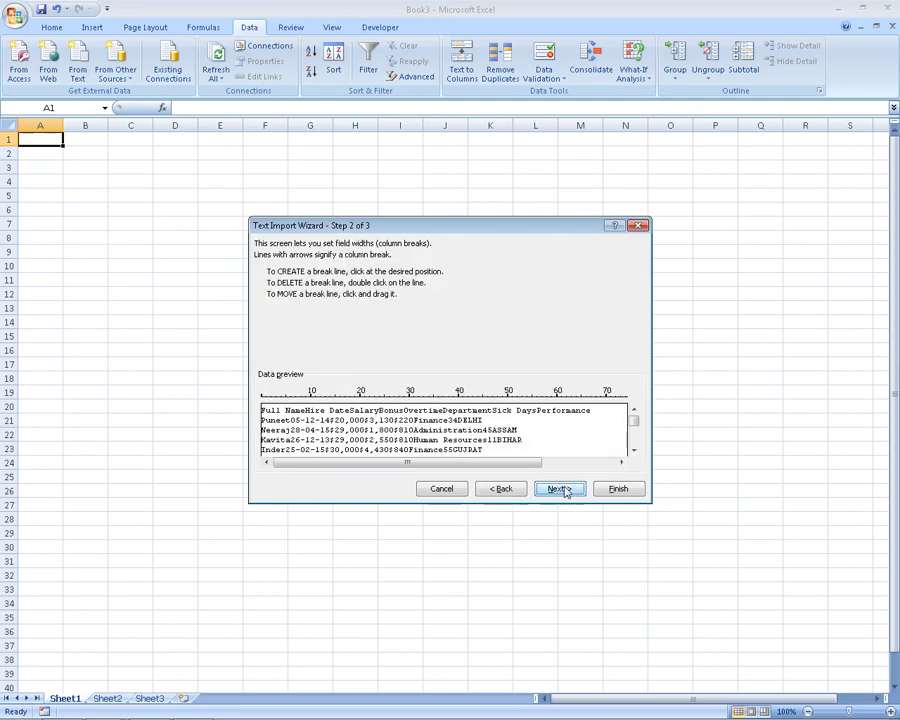
{"action": "left_click", "coordinate": [305, 430]}
{"action": "left_click", "coordinate": [375, 430]}
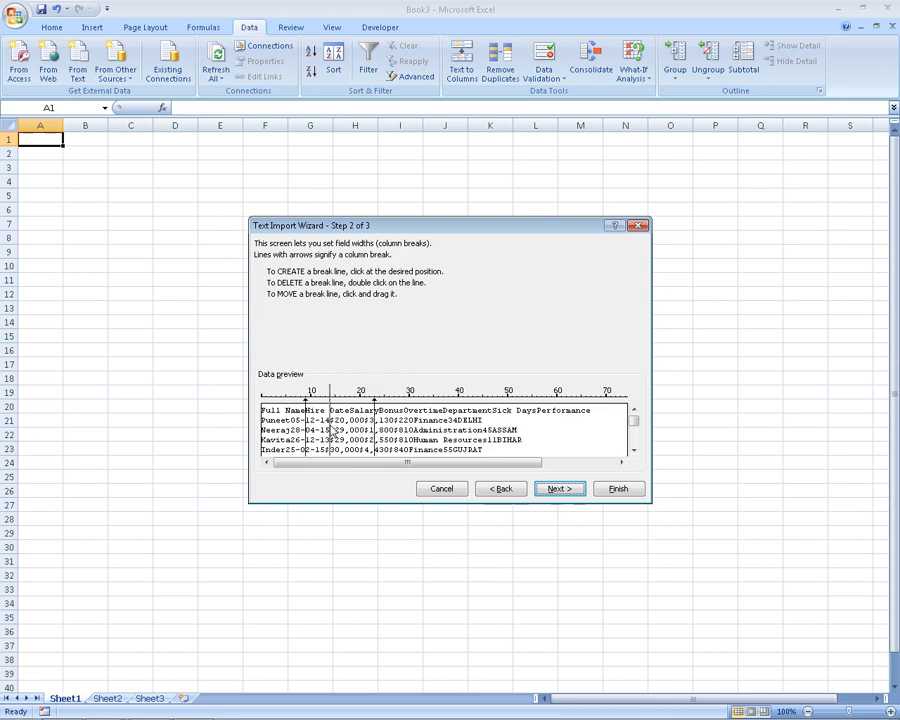
{"action": "left_click", "coordinate": [492, 421]}
{"action": "left_click", "coordinate": [438, 421]}
{"action": "left_click", "coordinate": [398, 421]}
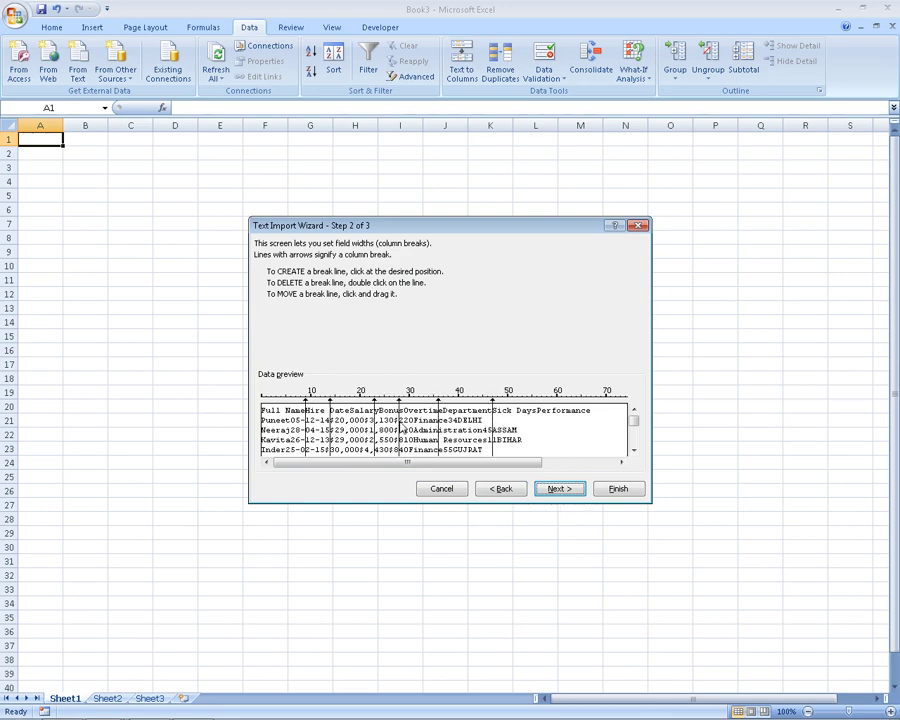
{"action": "left_click", "coordinate": [555, 490]}
{"action": "left_click", "coordinate": [608, 490]}
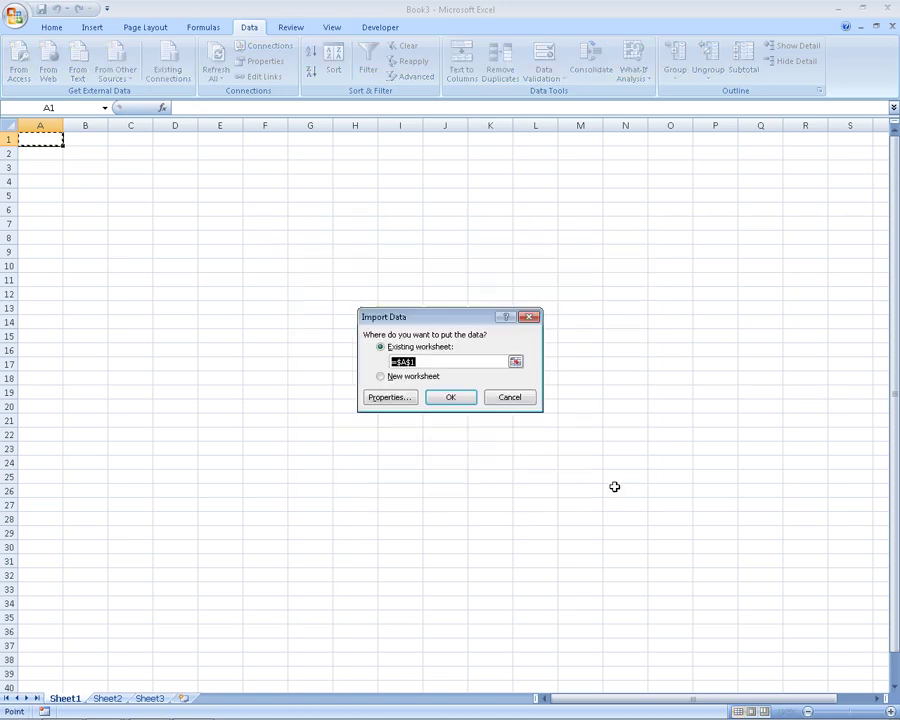
{"action": "left_click", "coordinate": [455, 401]}
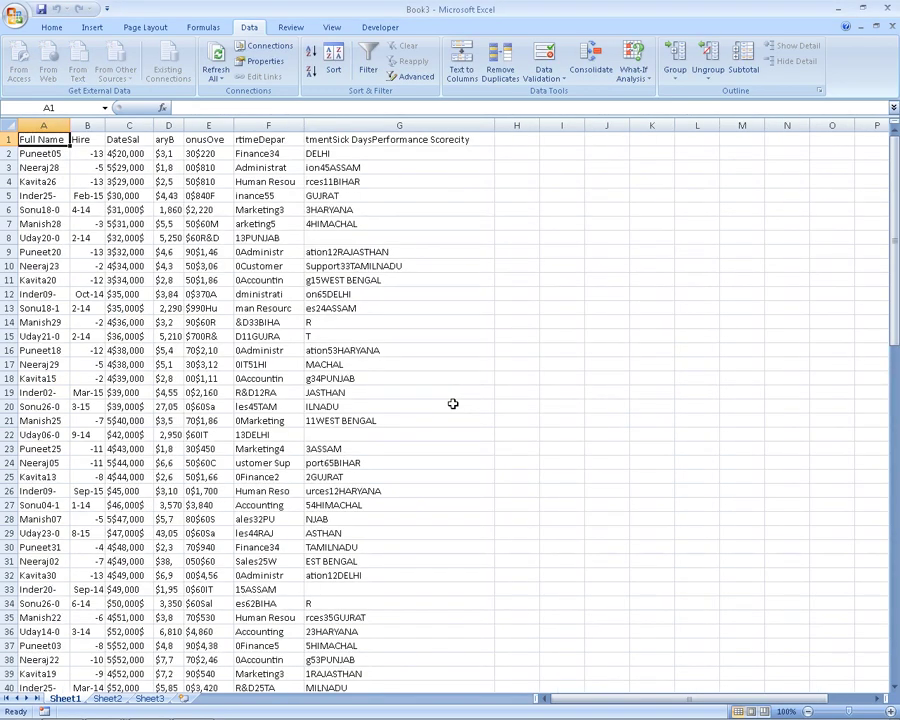
{"action": "left_click", "coordinate": [110, 699]}
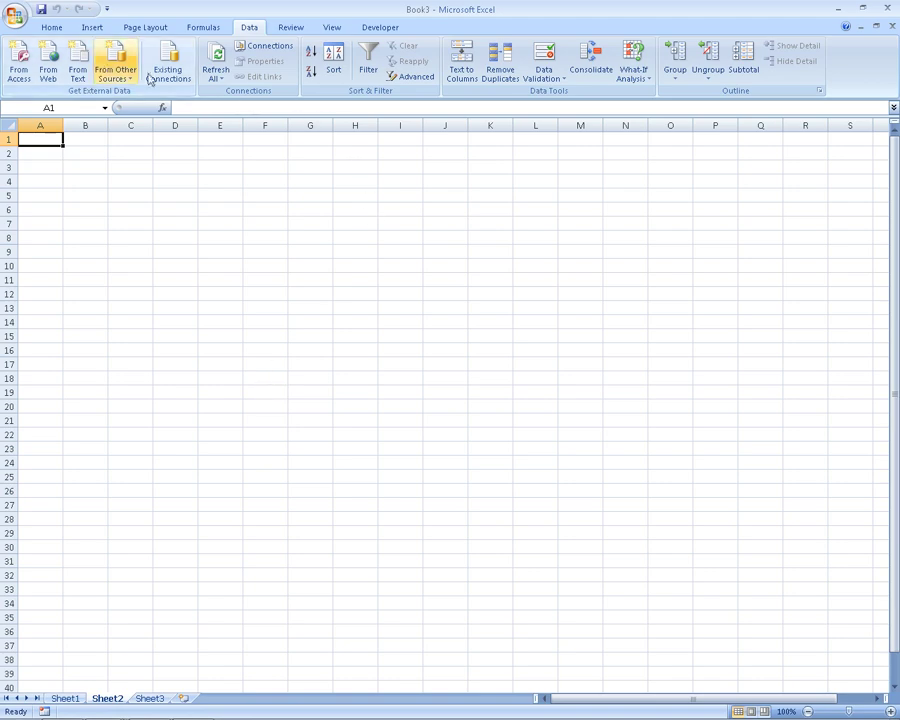
Step: Import Notepad File into Sheet2 at A1, split at commas, spaces and a custom delimiter
{"action": "left_click", "coordinate": [70, 65]}
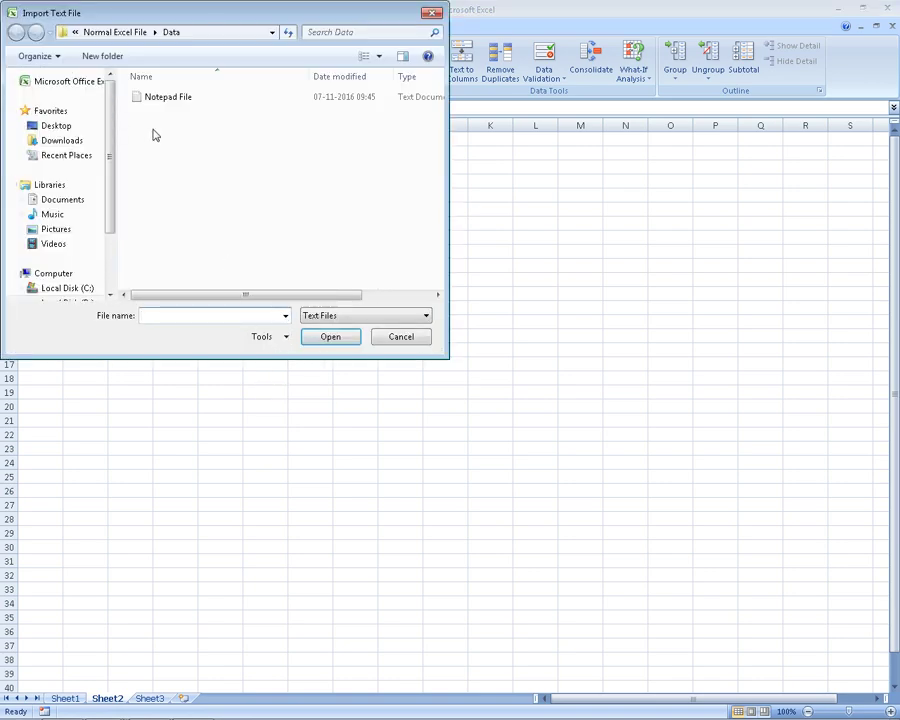
{"action": "double_click", "coordinate": [160, 94]}
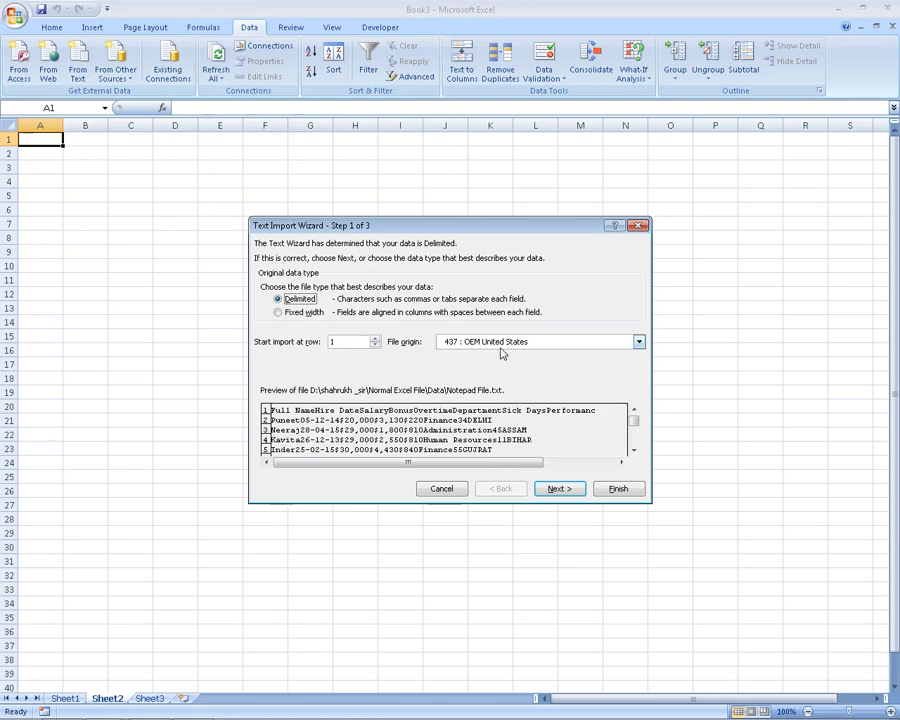
{"action": "left_click", "coordinate": [565, 488]}
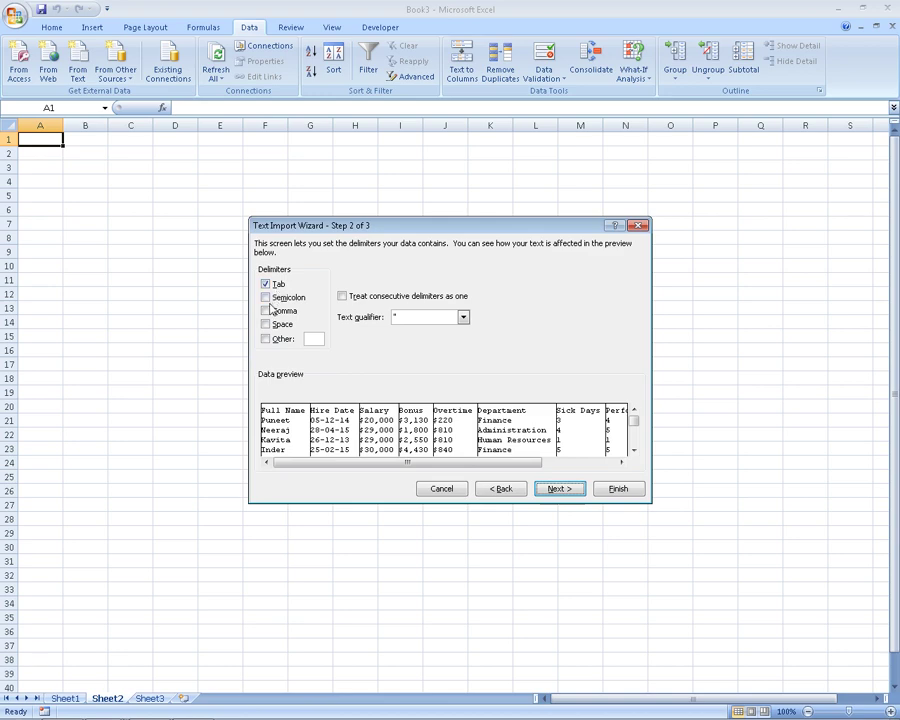
{"action": "left_click", "coordinate": [268, 314]}
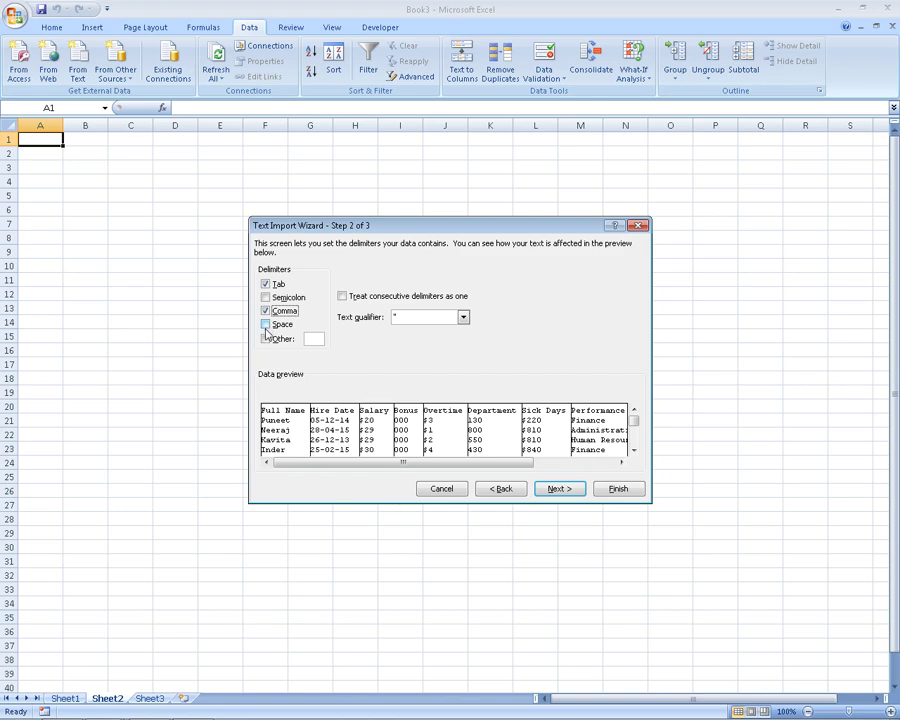
{"action": "left_click", "coordinate": [266, 324]}
{"action": "left_click", "coordinate": [266, 339]}
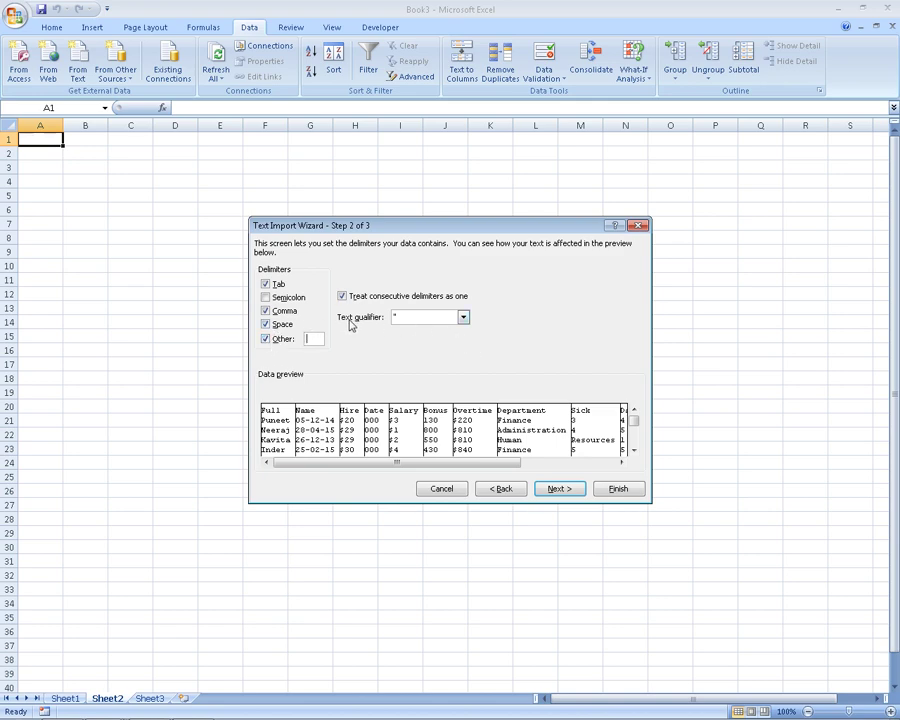
{"action": "left_click", "coordinate": [552, 490]}
{"action": "left_click", "coordinate": [610, 488]}
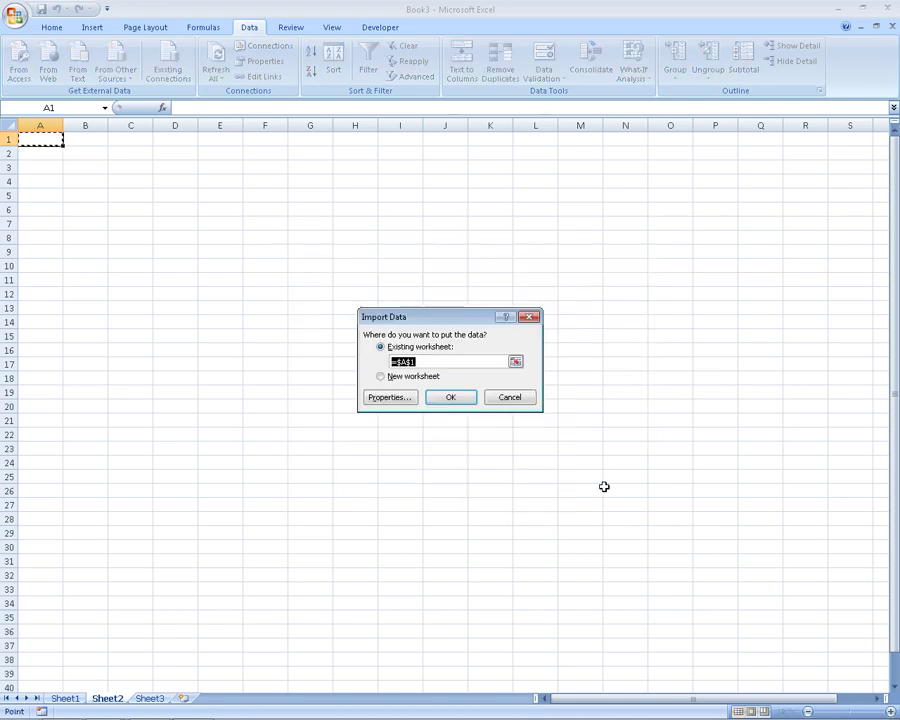
{"action": "left_click", "coordinate": [448, 398]}
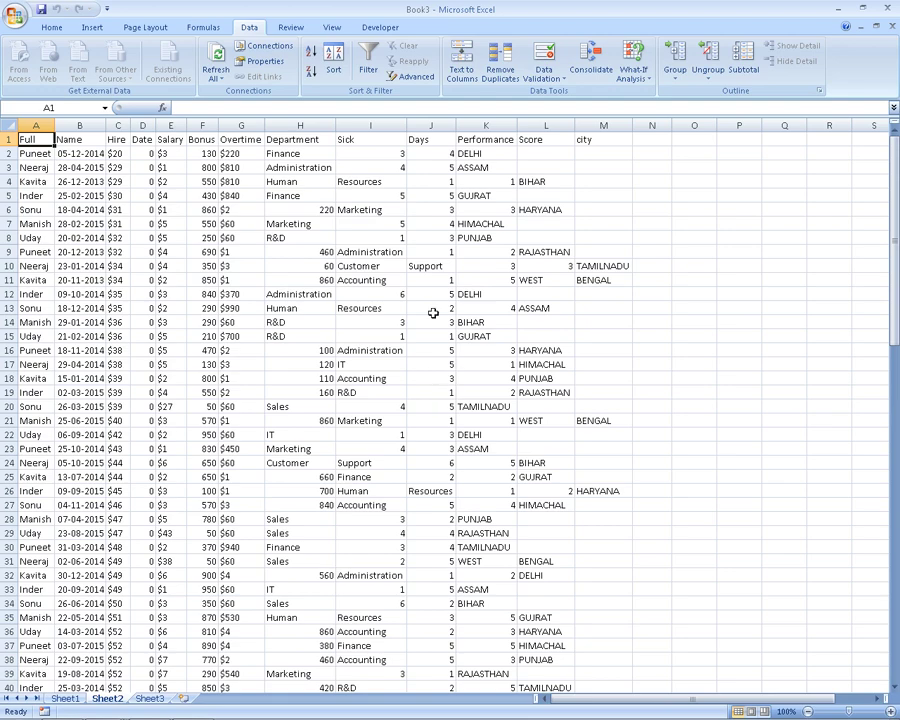
{"action": "left_click", "coordinate": [148, 698]}
{"action": "mouse_move", "coordinate": [148, 712]}
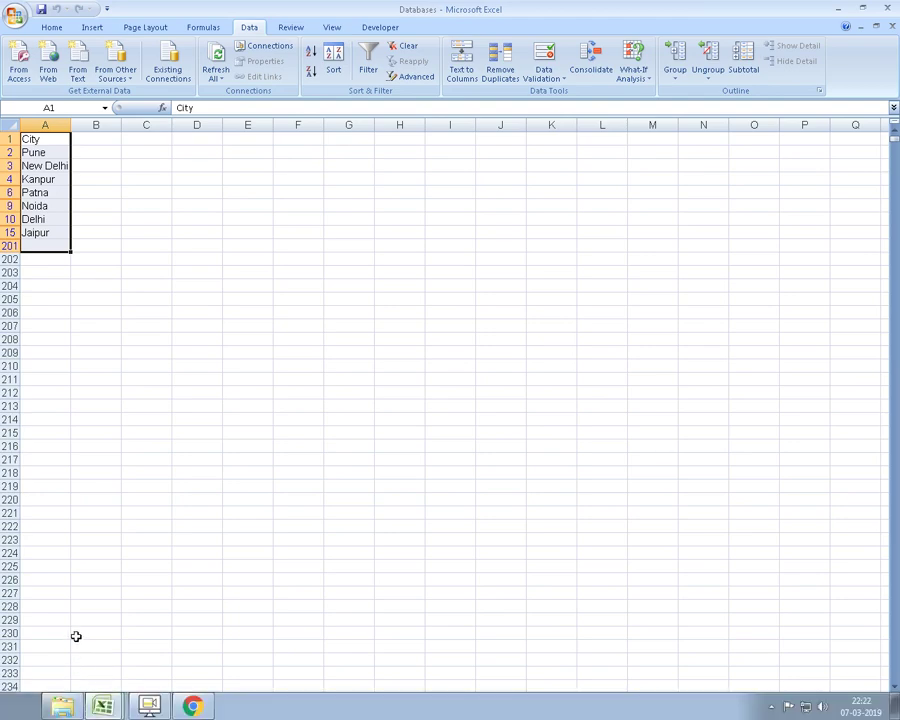
Step: Split A1's contact text with Text to Columns, Delimited, using a comma as the Other delimiter
{"action": "mouse_move", "coordinate": [70, 712]}
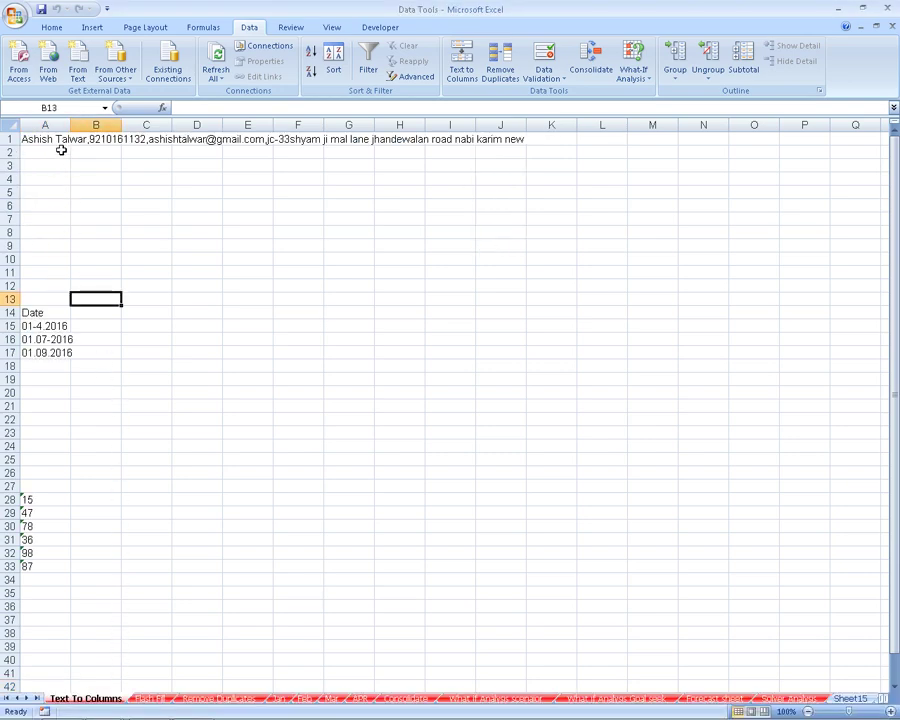
{"action": "left_click", "coordinate": [57, 140]}
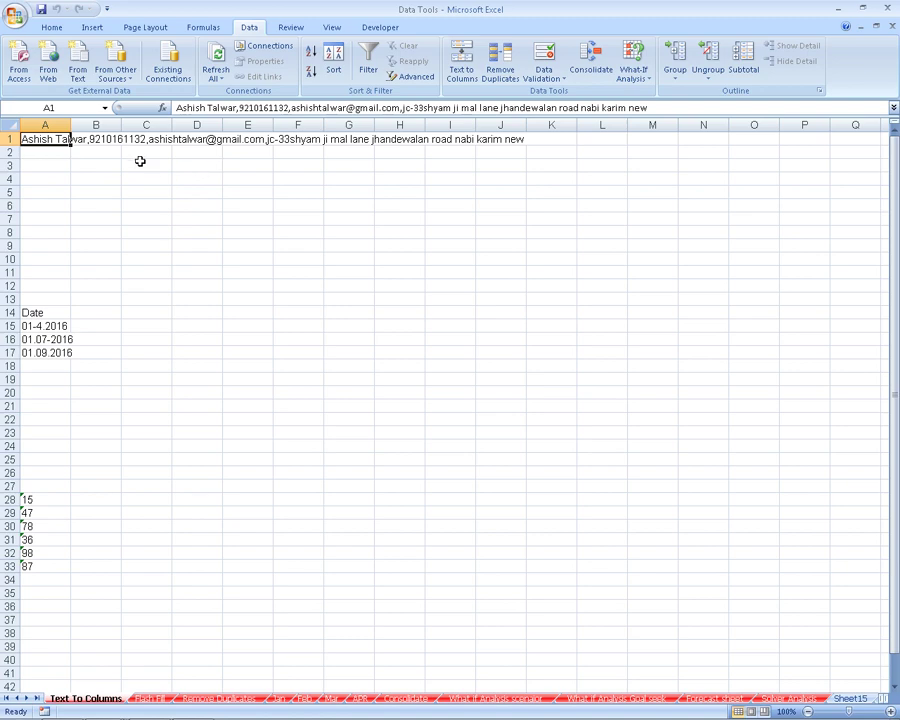
{"action": "left_click", "coordinate": [461, 63]}
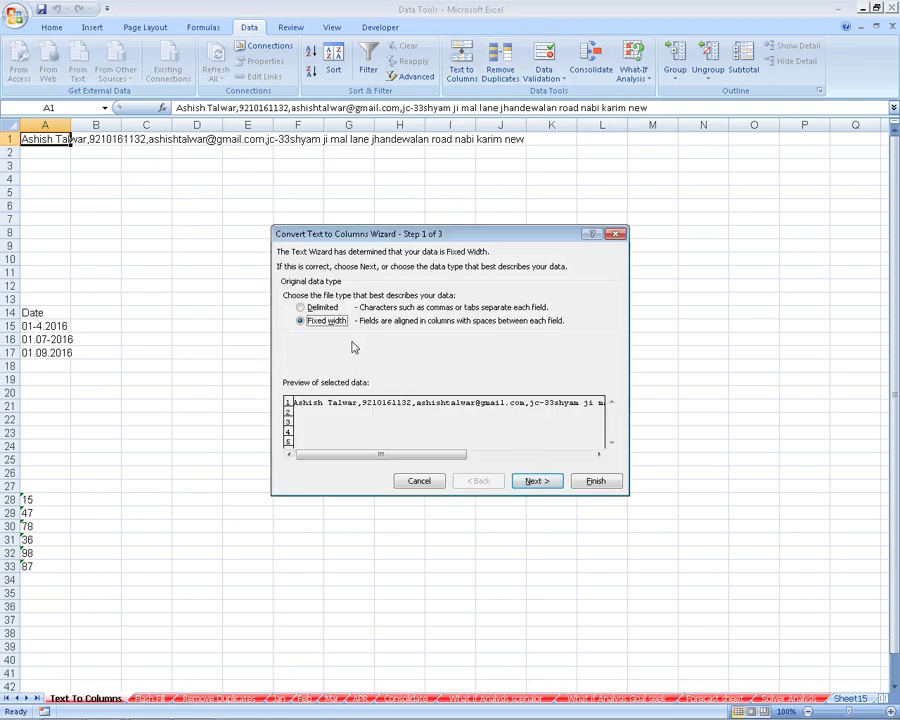
{"action": "left_click", "coordinate": [301, 307]}
{"action": "left_click", "coordinate": [543, 482]}
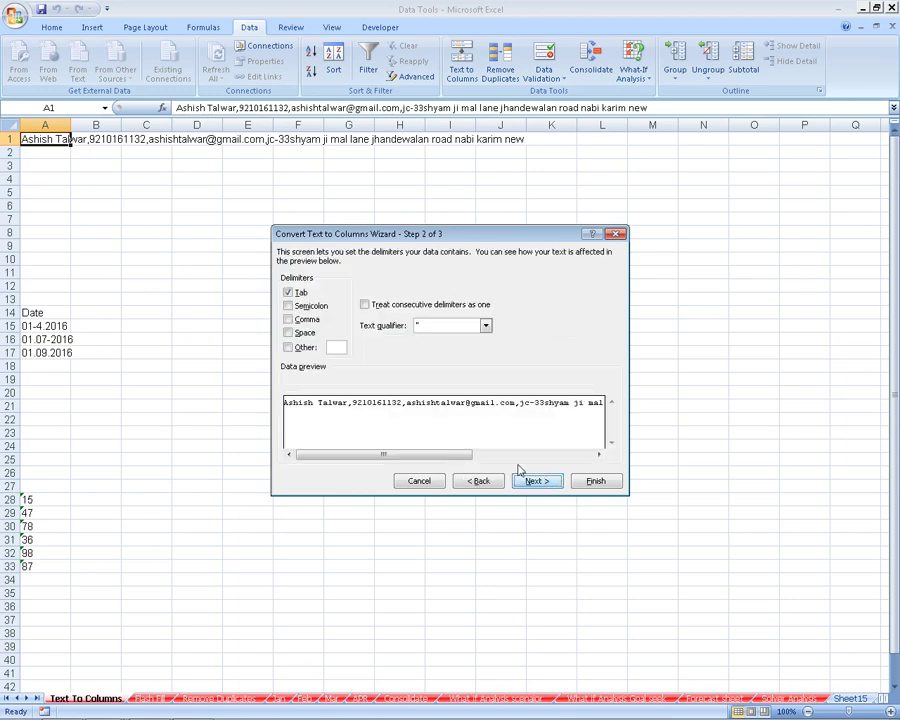
{"action": "left_click", "coordinate": [288, 292]}
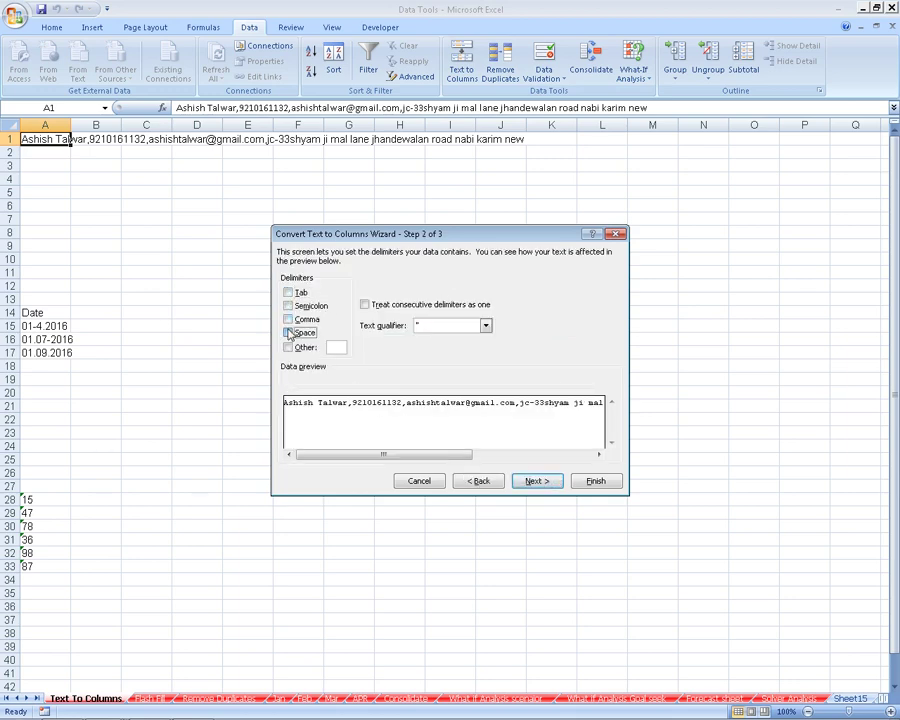
{"action": "left_click", "coordinate": [288, 333]}
{"action": "left_click", "coordinate": [299, 336]}
{"action": "left_click", "coordinate": [297, 347]}
{"action": "type", "text": ","}
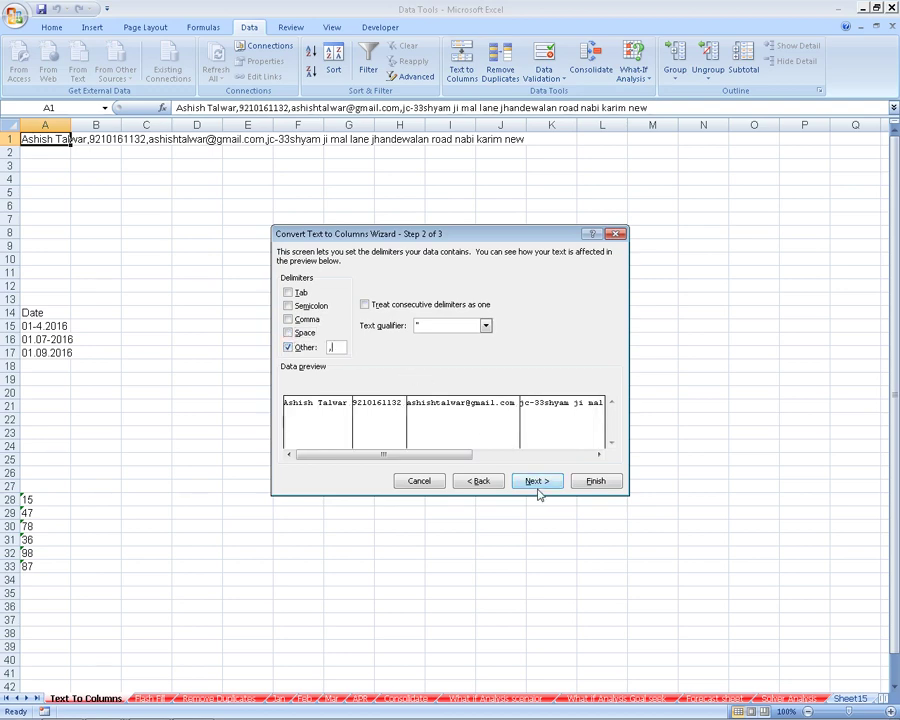
{"action": "left_click", "coordinate": [537, 482]}
{"action": "left_click", "coordinate": [596, 482]}
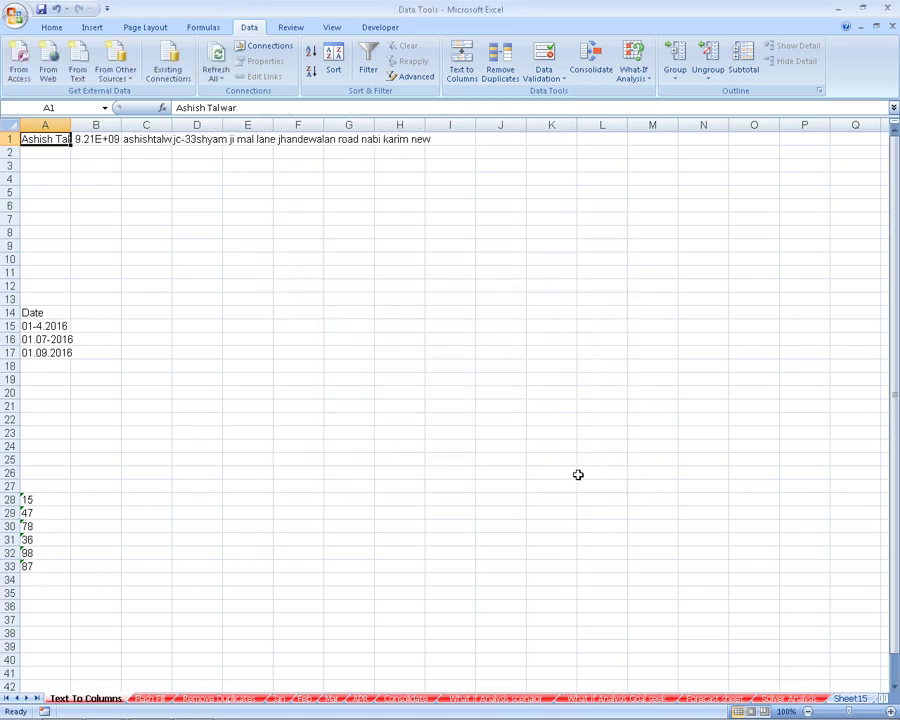
Step: Auto-fit columns B, C and D to show the phone, e-mail and address in full
{"action": "double_click", "coordinate": [121, 125]}
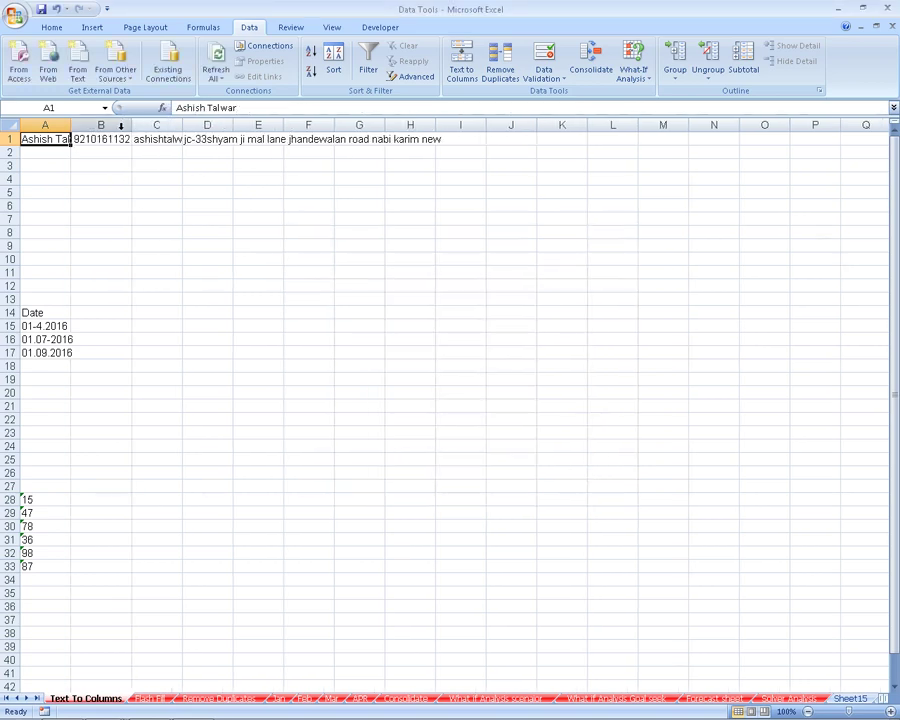
{"action": "double_click", "coordinate": [182, 125]}
{"action": "double_click", "coordinate": [303, 125]}
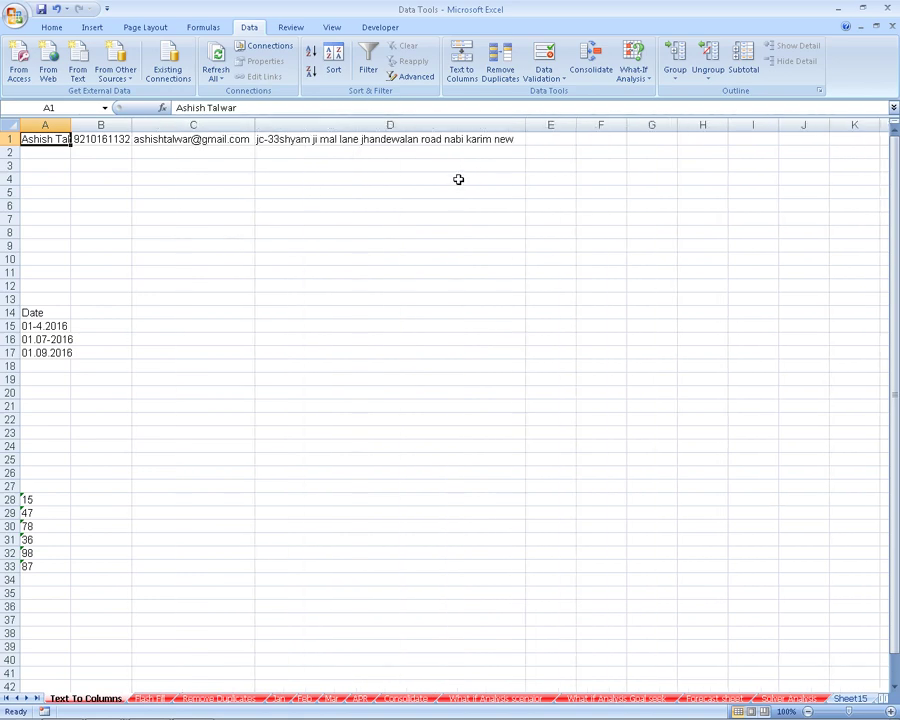
Step: Convert A15:A17 to DMY dates and widen column A, then undo both changes
{"action": "left_click", "coordinate": [40, 352]}
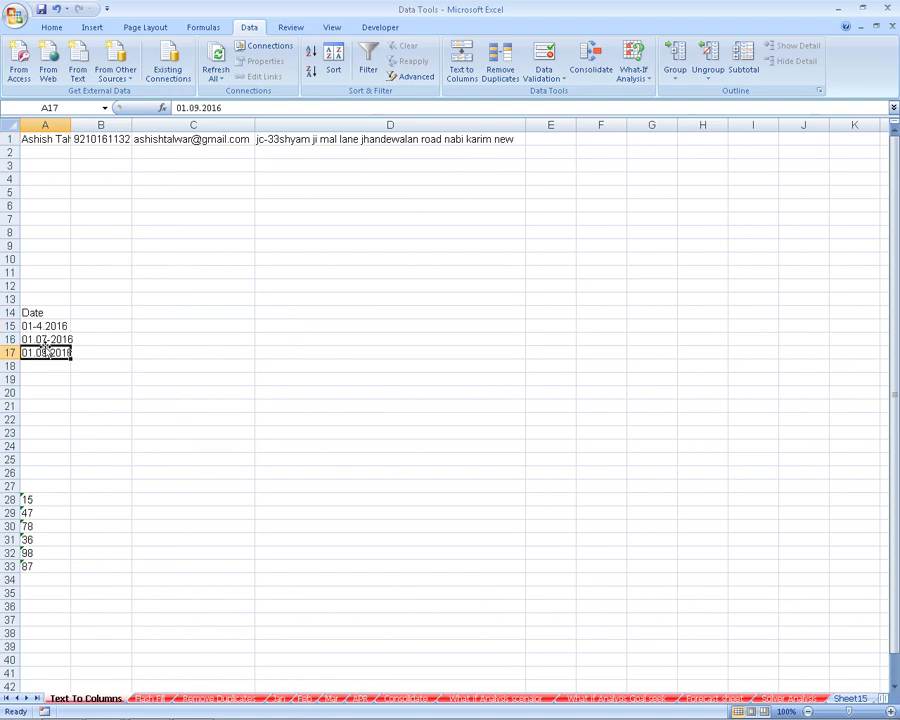
{"action": "double_click", "coordinate": [54, 326]}
{"action": "left_click_drag", "start_coordinate": [51, 326], "coordinate": [62, 343]}
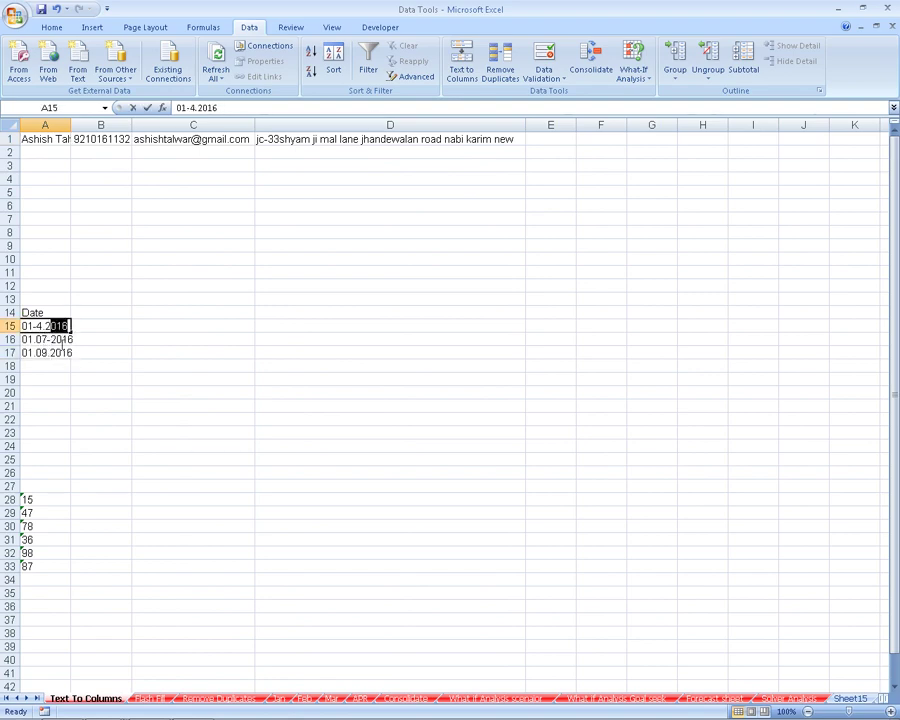
{"action": "left_click", "coordinate": [141, 385]}
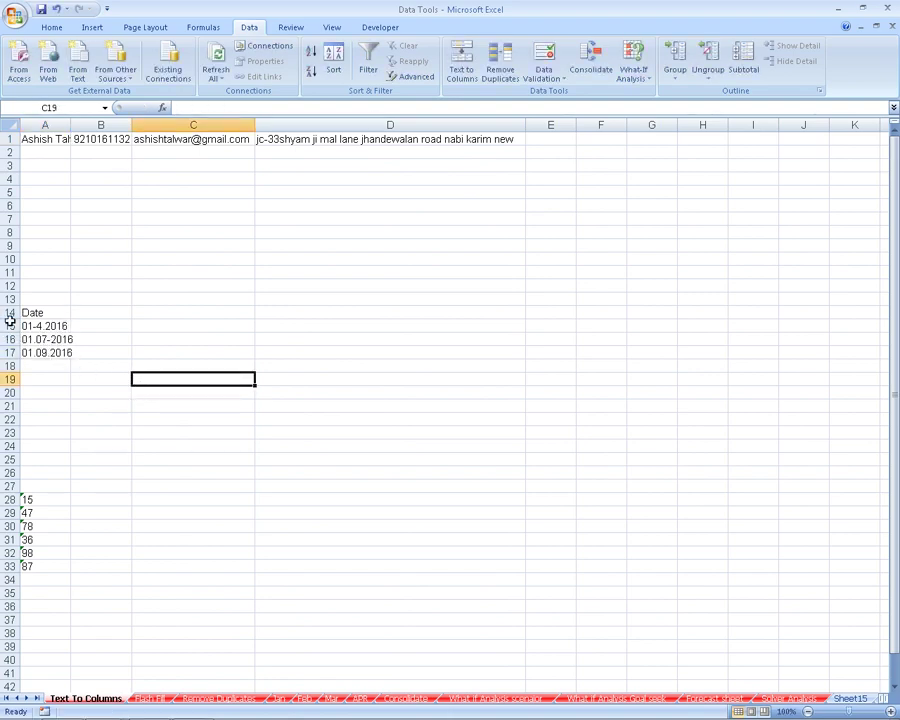
{"action": "left_click_drag", "start_coordinate": [45, 326], "coordinate": [60, 352]}
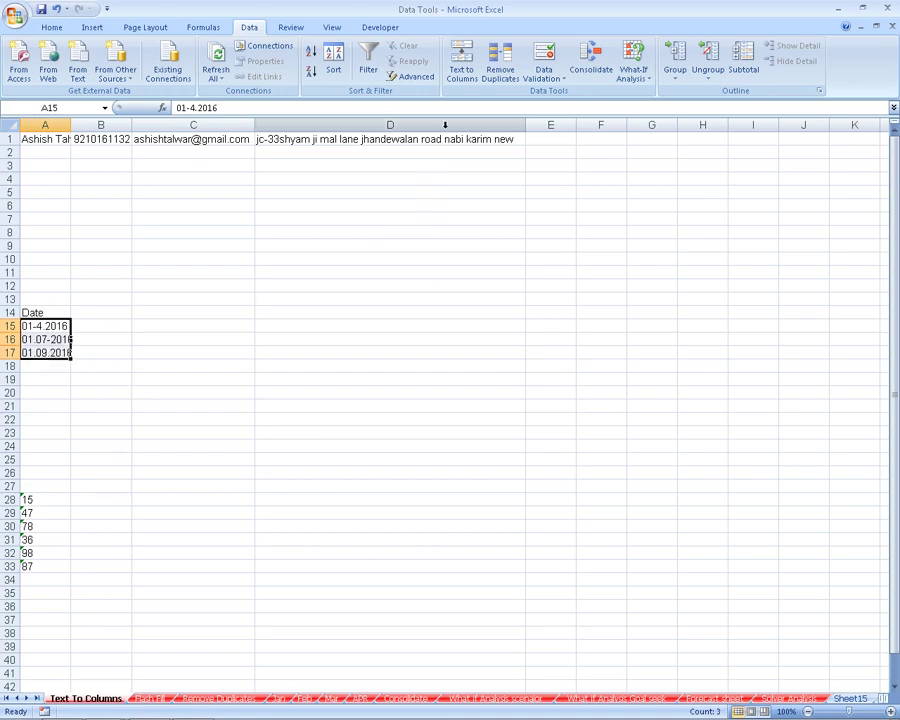
{"action": "left_click", "coordinate": [461, 62]}
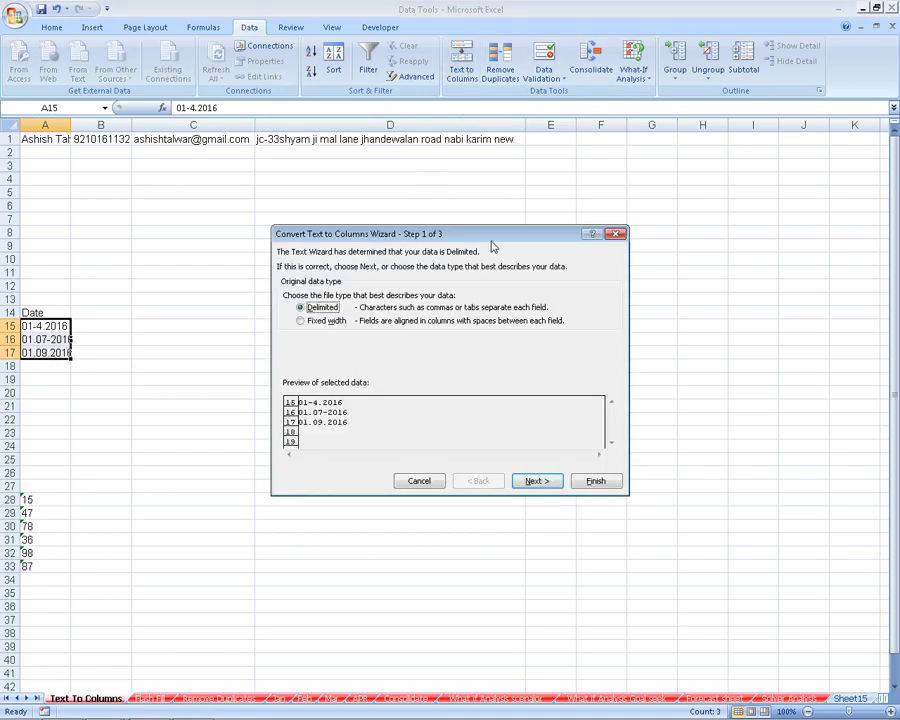
{"action": "left_click", "coordinate": [531, 481]}
{"action": "left_click", "coordinate": [532, 482]}
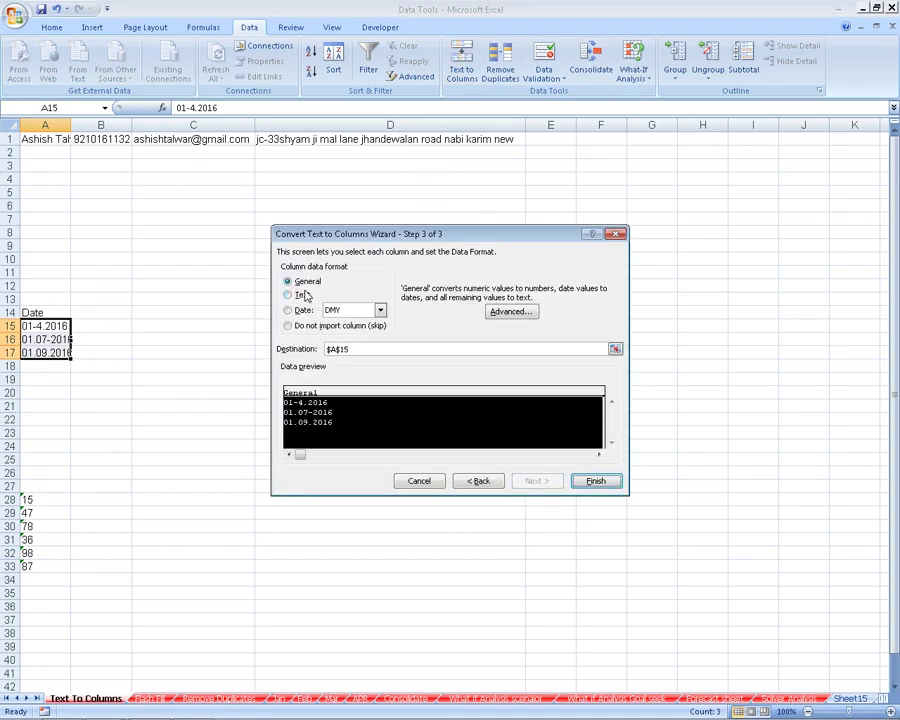
{"action": "left_click", "coordinate": [300, 310]}
{"action": "left_click", "coordinate": [620, 483]}
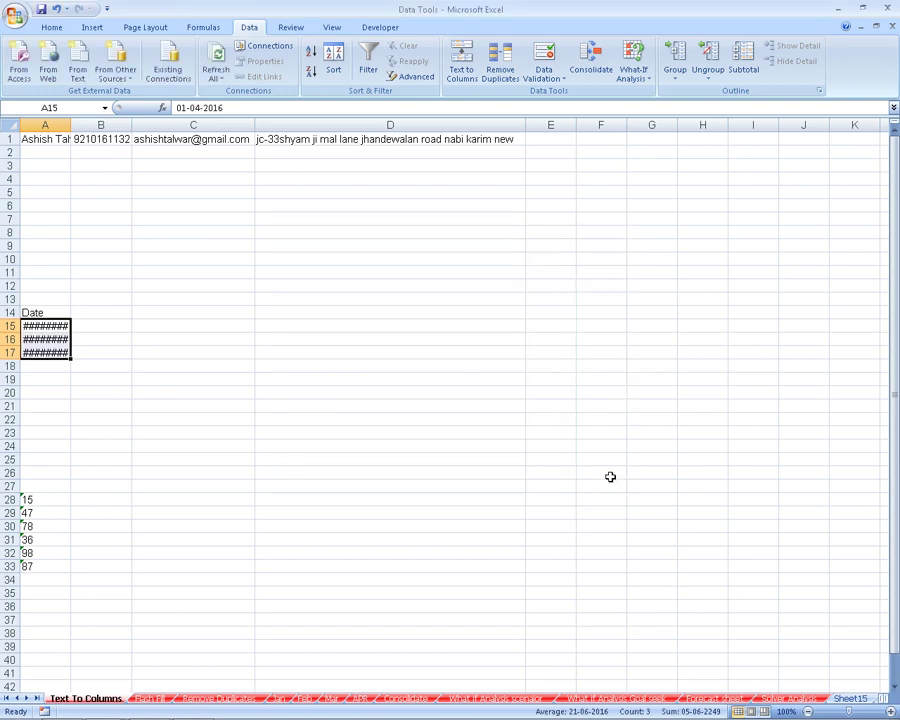
{"action": "left_click_drag", "start_coordinate": [71, 127], "coordinate": [93, 127]}
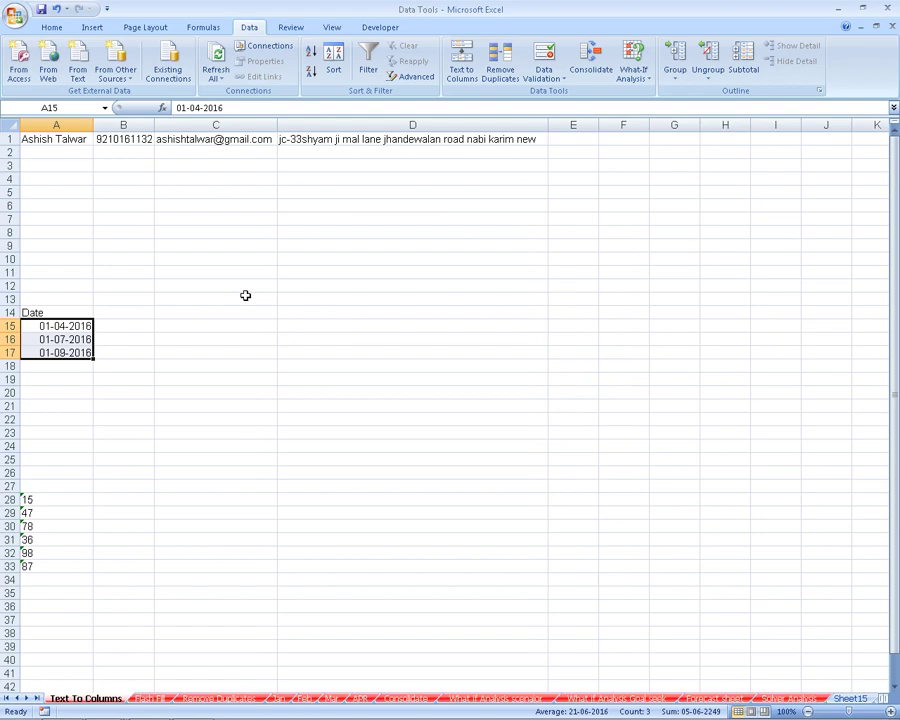
{"action": "key", "text": "ctrl+z"}
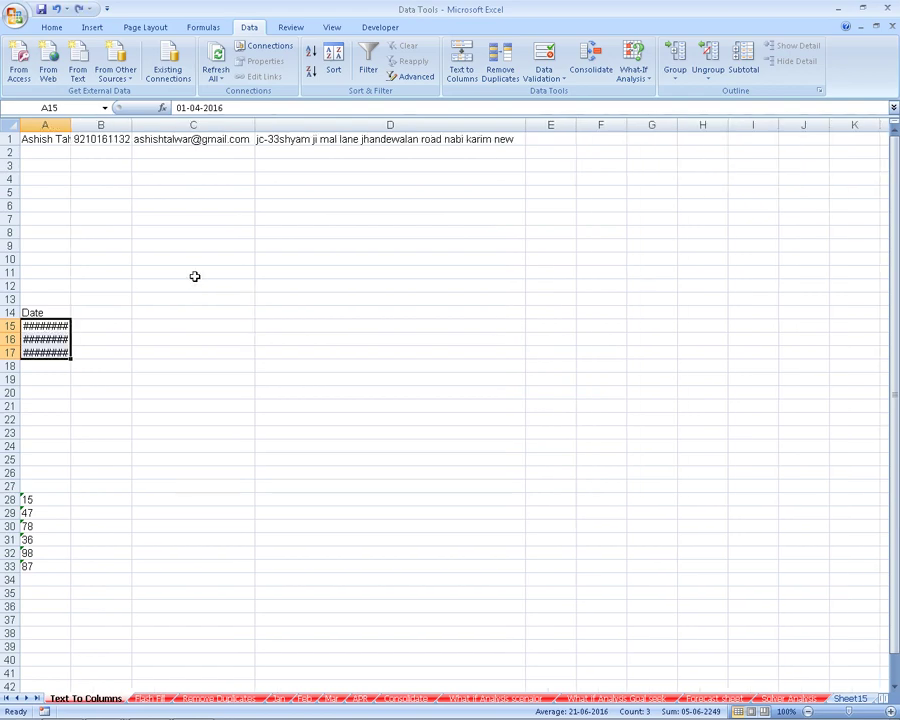
{"action": "key", "text": "ctrl+z"}
Step: Convert A15:A17 to DMY dates again and widen column A to fit them
{"action": "left_click", "coordinate": [217, 335]}
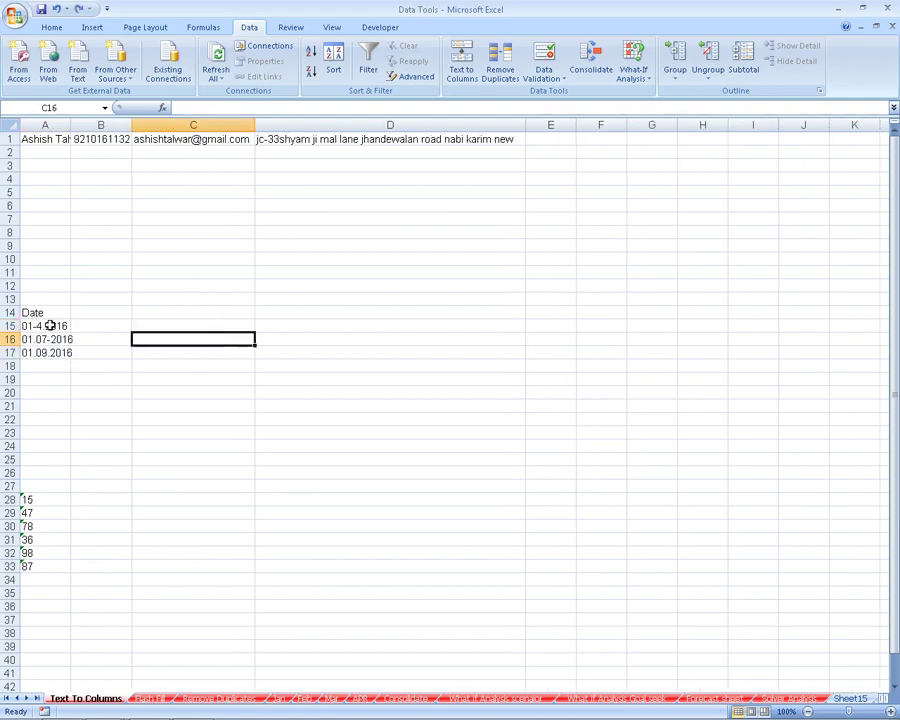
{"action": "left_click_drag", "start_coordinate": [50, 326], "coordinate": [45, 352]}
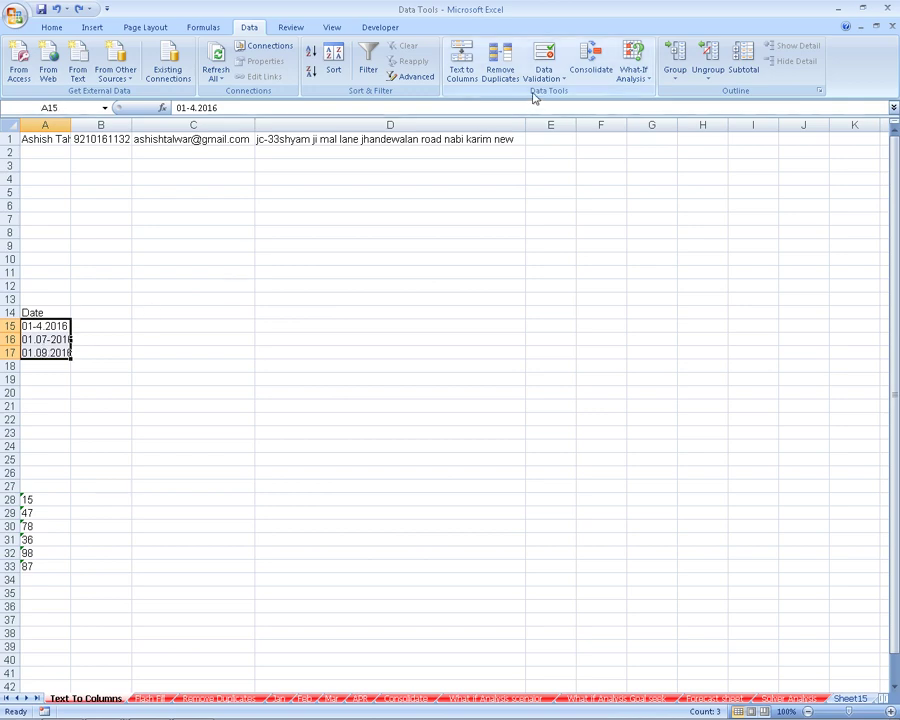
{"action": "left_click", "coordinate": [461, 62]}
{"action": "left_click", "coordinate": [534, 482]}
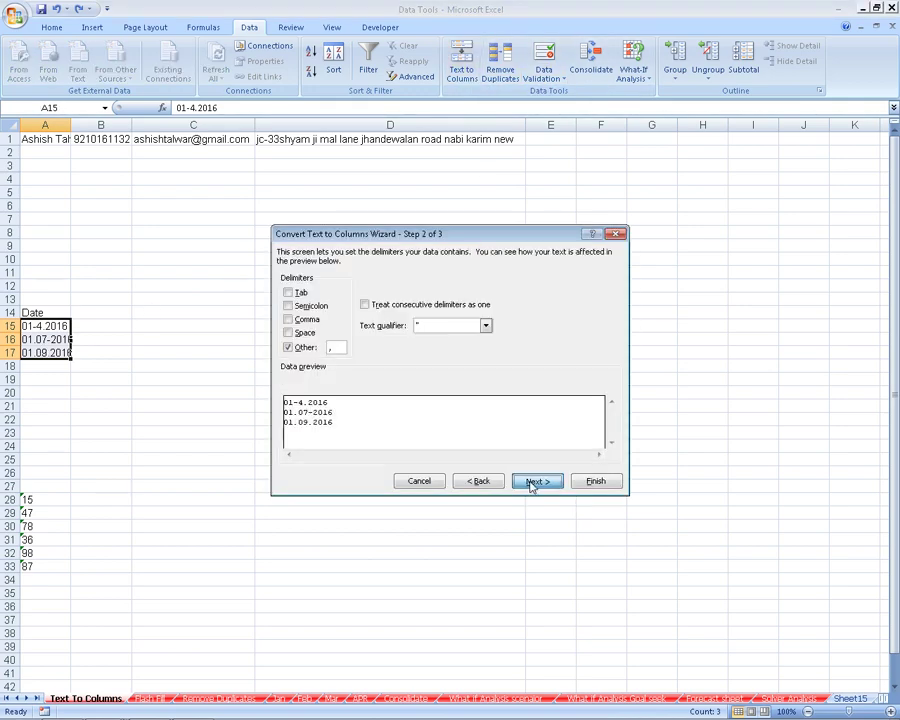
{"action": "left_click", "coordinate": [534, 482]}
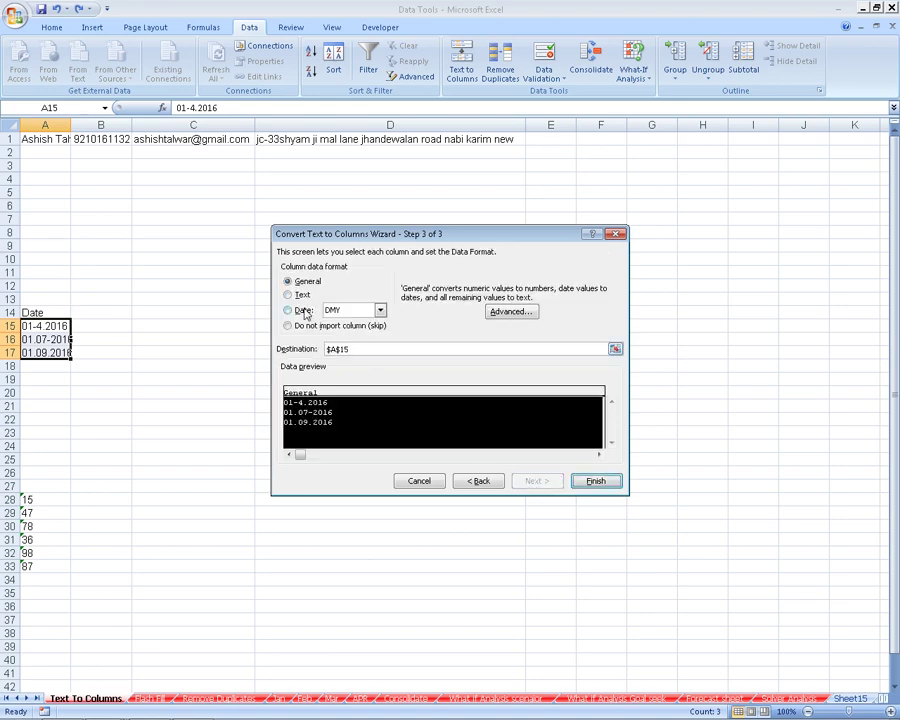
{"action": "left_click", "coordinate": [289, 310]}
{"action": "left_click", "coordinate": [594, 482]}
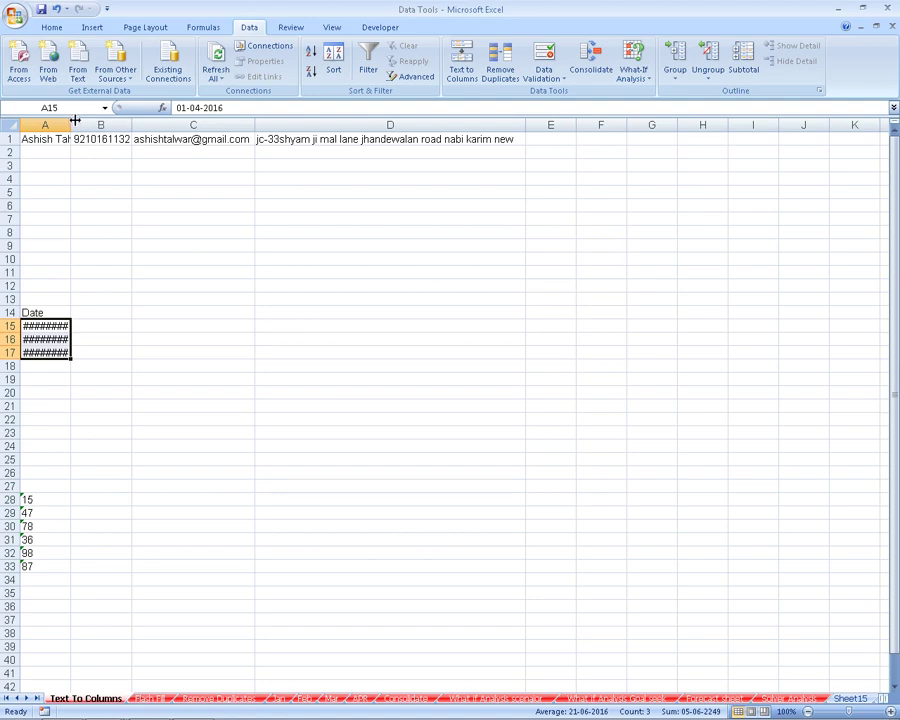
{"action": "left_click_drag", "start_coordinate": [71, 126], "coordinate": [113, 127]}
Step: Turn the text numbers in A28:A33 into real numbers with Text to Columns
{"action": "left_click", "coordinate": [62, 494]}
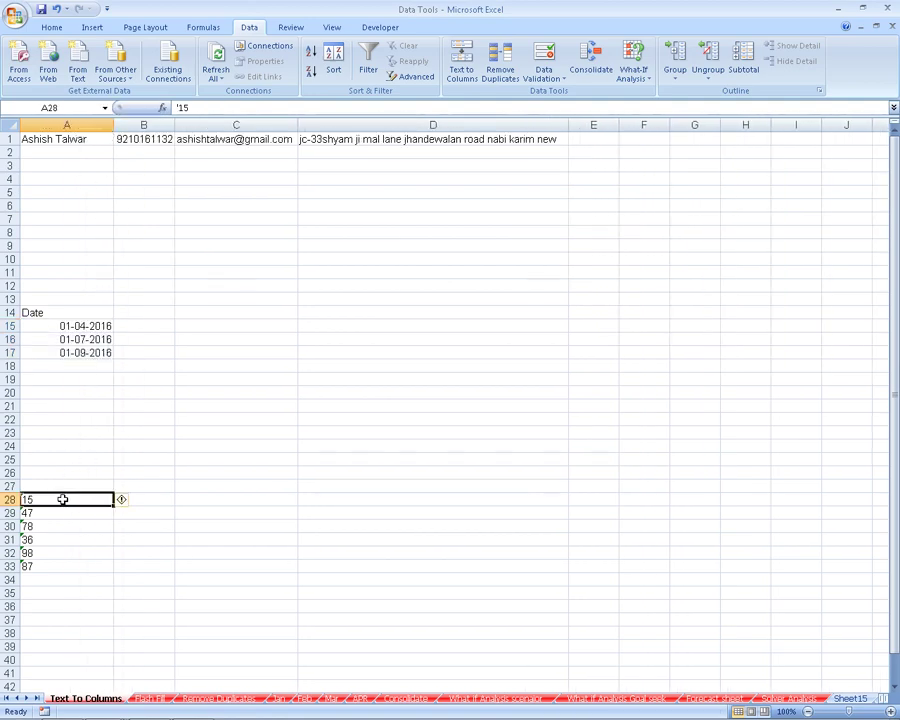
{"action": "left_click_drag", "start_coordinate": [60, 526], "coordinate": [60, 553]}
{"action": "left_click_drag", "start_coordinate": [66, 500], "coordinate": [60, 564]}
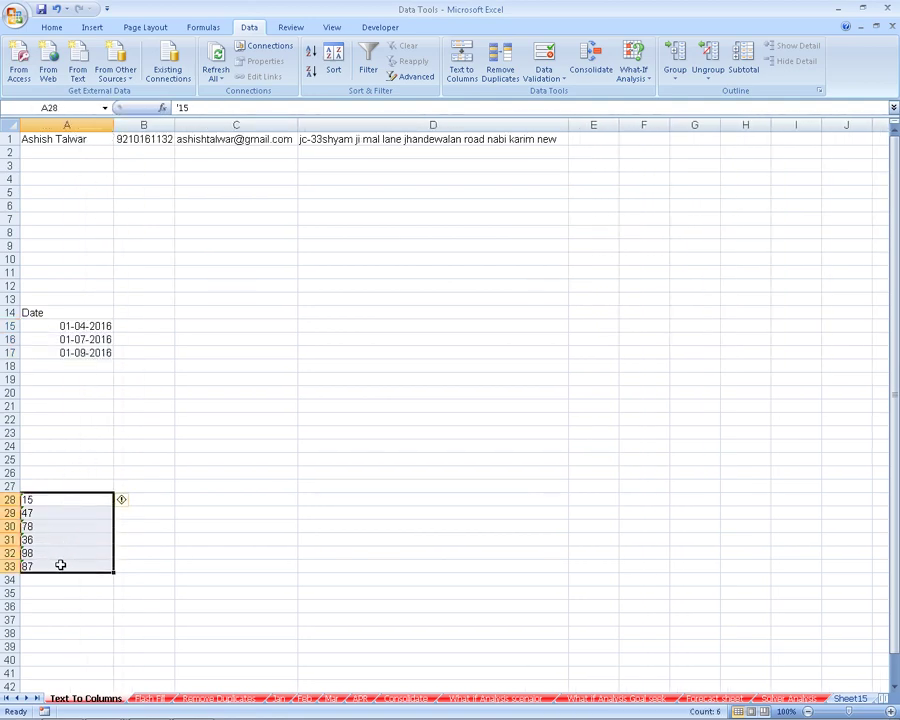
{"action": "left_click", "coordinate": [470, 72]}
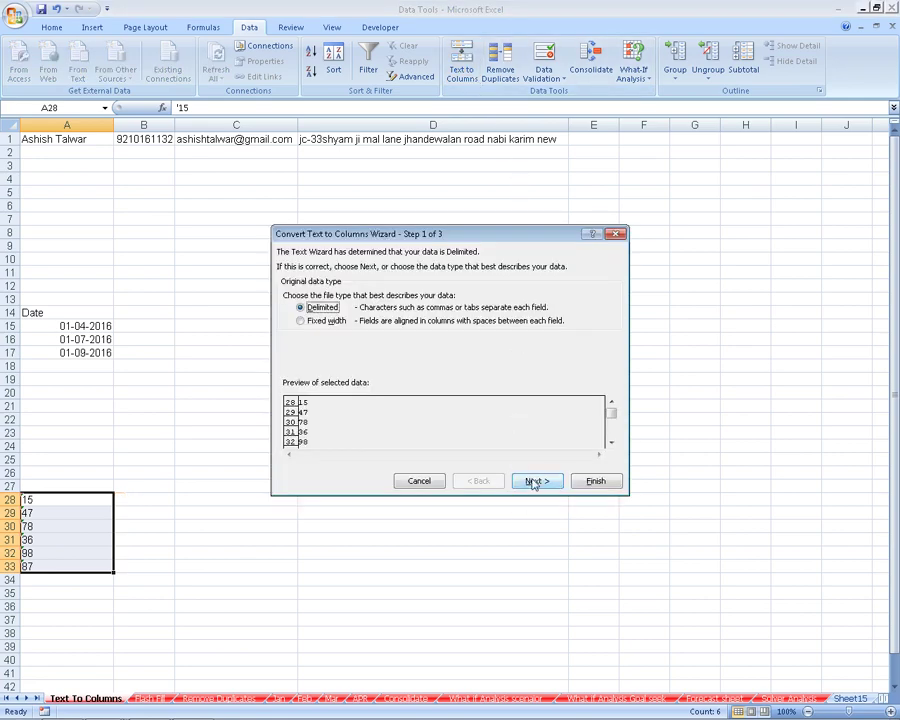
{"action": "left_click", "coordinate": [597, 481]}
{"action": "left_click", "coordinate": [610, 484]}
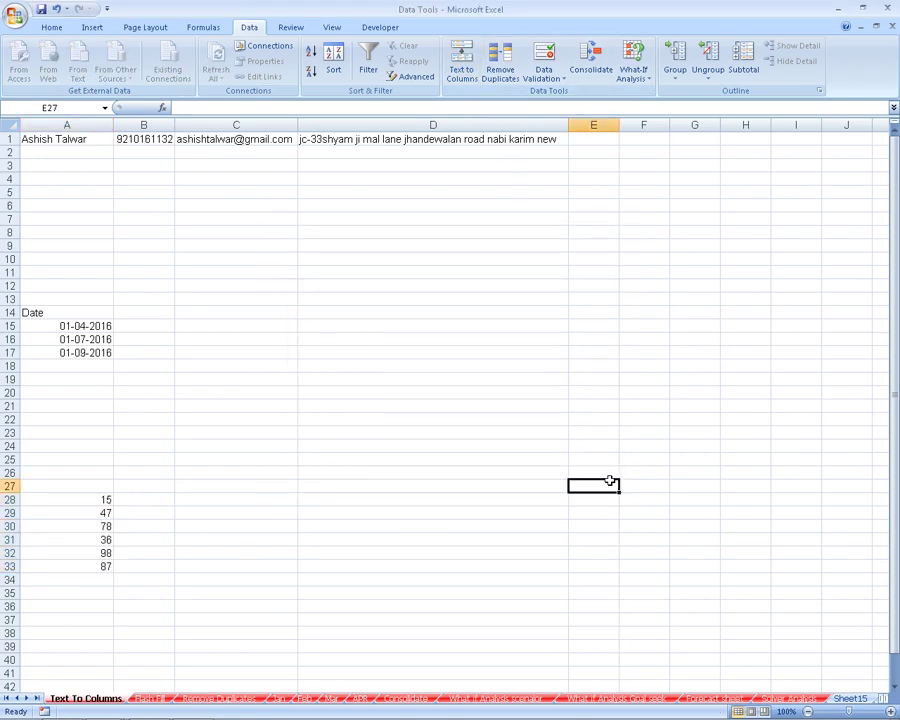
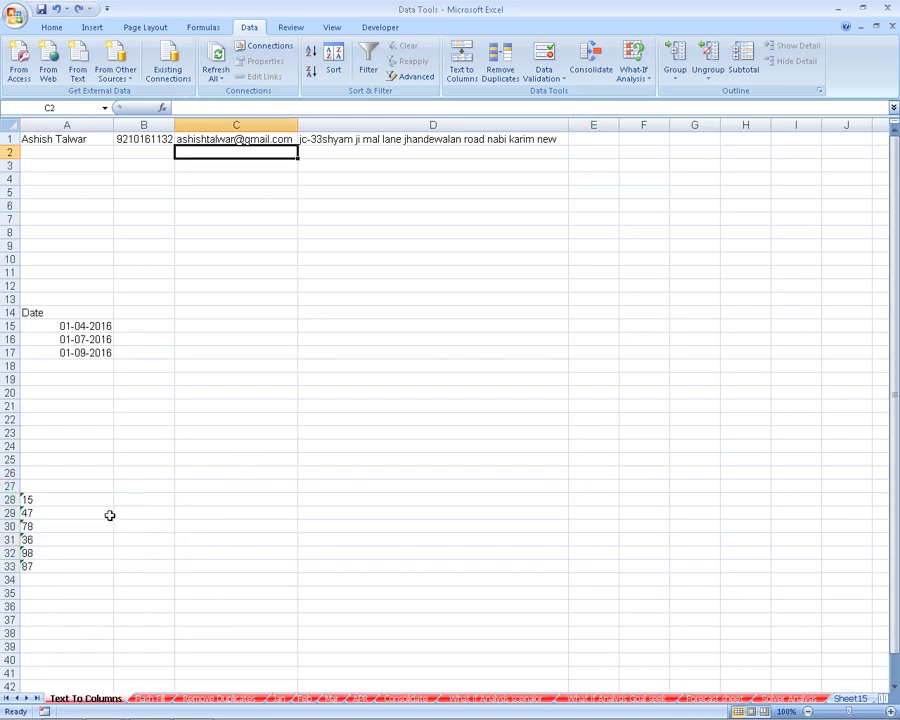
Step: Edit cell A28 and try moving its value onto A32, cancelling the overwrite
{"action": "double_click", "coordinate": [24, 499]}
{"action": "left_click", "coordinate": [172, 511]}
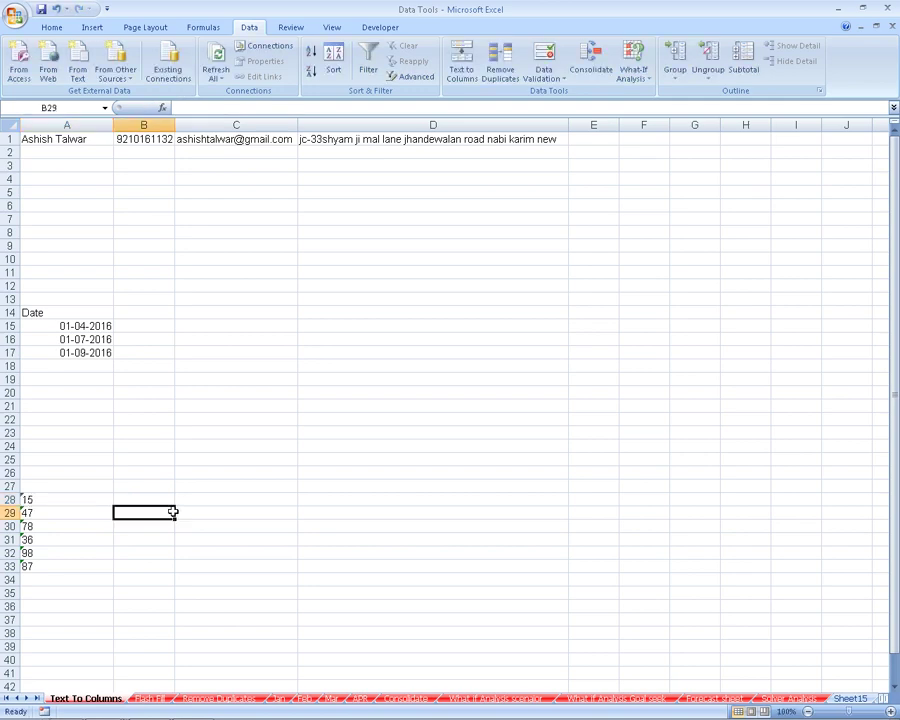
{"action": "left_click_drag", "start_coordinate": [78, 512], "coordinate": [82, 566]}
{"action": "left_click", "coordinate": [90, 497]}
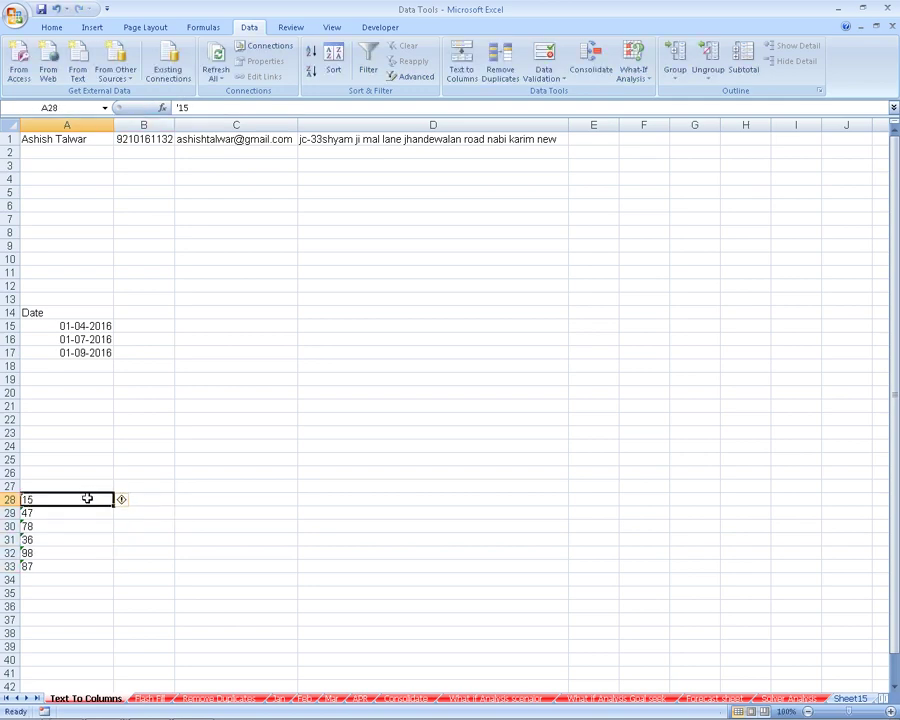
{"action": "left_click", "coordinate": [86, 548]}
{"action": "left_click", "coordinate": [76, 502]}
{"action": "left_click_drag", "start_coordinate": [78, 506], "coordinate": [83, 560]}
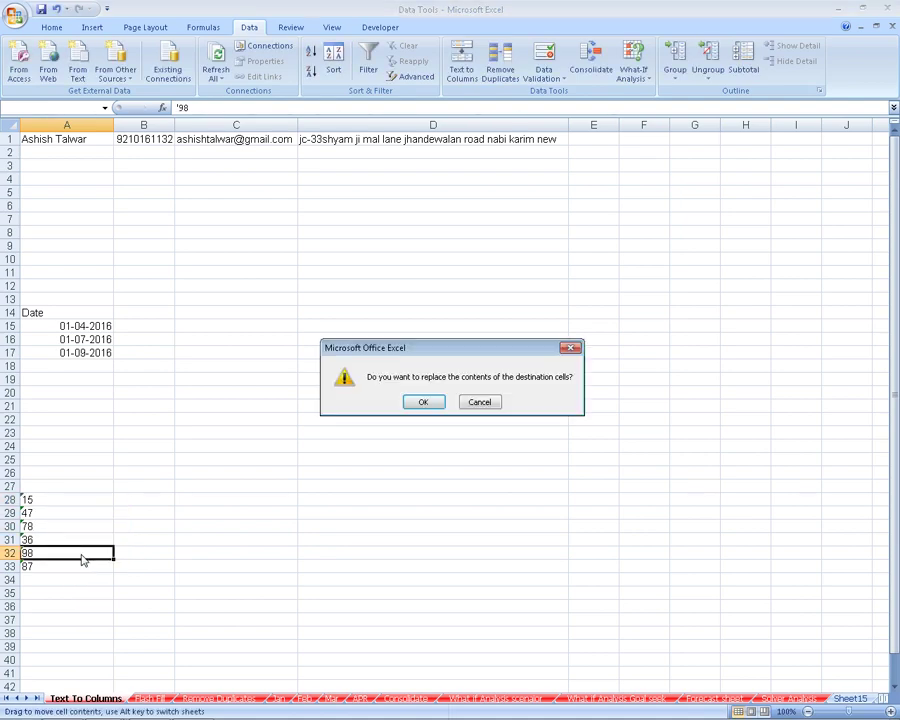
{"action": "key", "text": "Escape"}
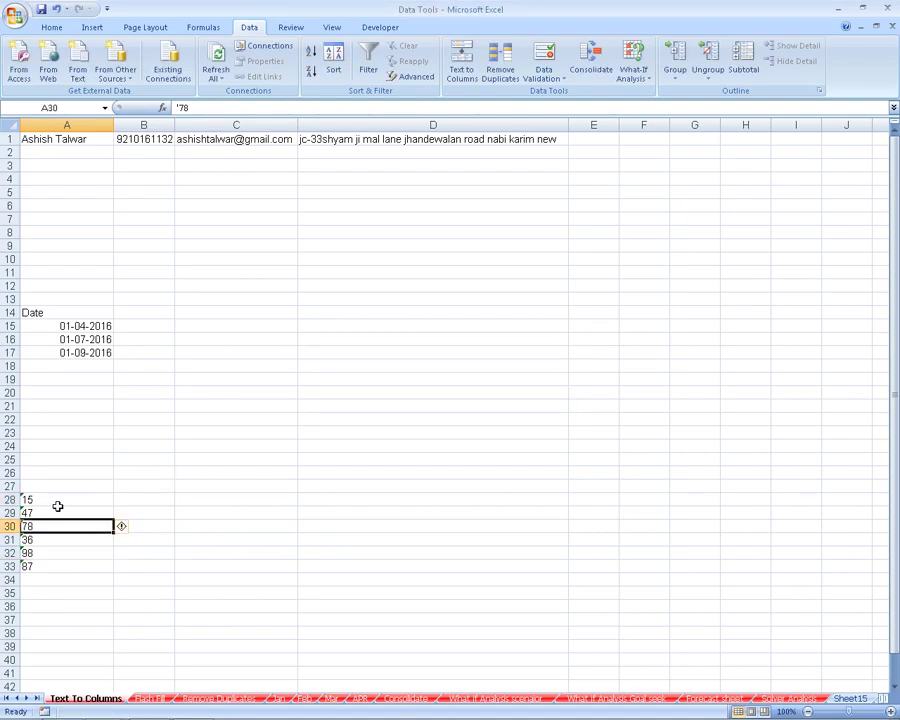
Step: Cut the Remove Duplicates sheet's column A down to 11 unique cities, then start a new workbook
{"action": "left_click", "coordinate": [212, 700]}
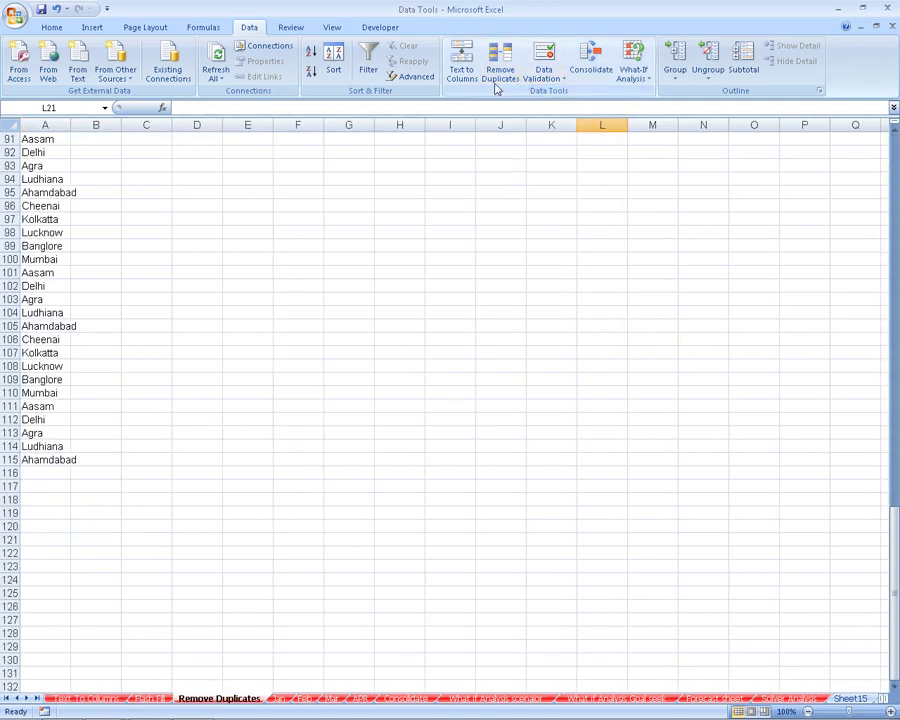
{"action": "left_click", "coordinate": [52, 124]}
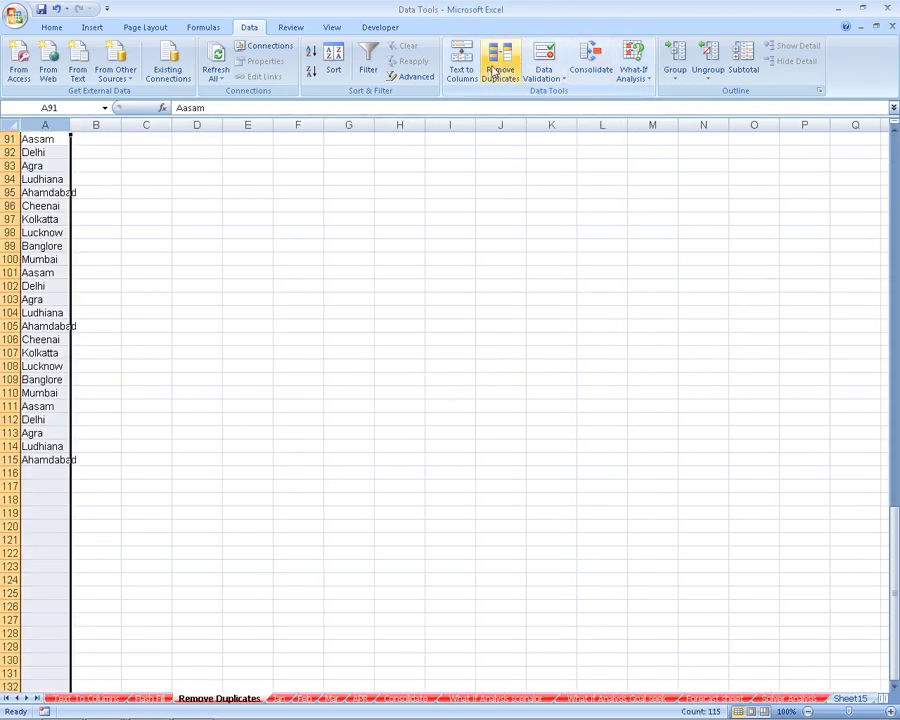
{"action": "left_click", "coordinate": [494, 70]}
{"action": "left_click", "coordinate": [506, 449]}
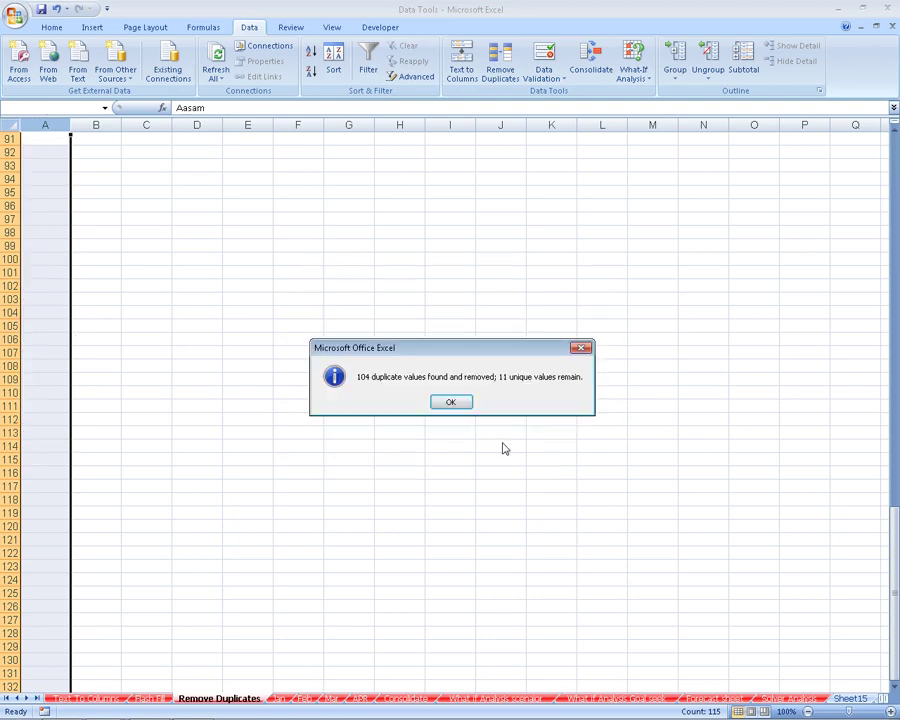
{"action": "left_click", "coordinate": [450, 400]}
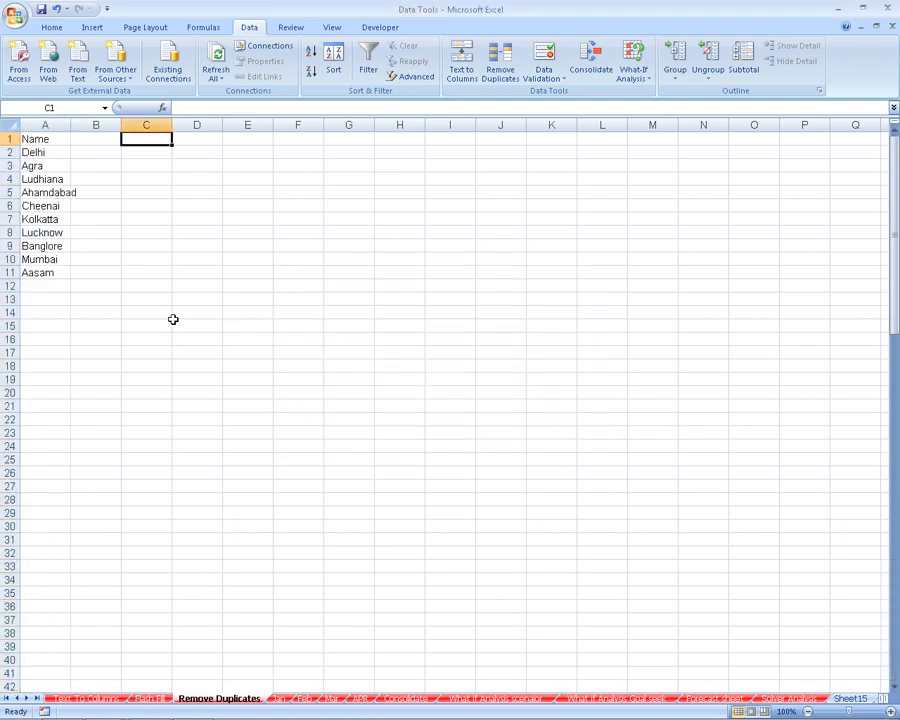
{"action": "key", "text": "ctrl+Home"}
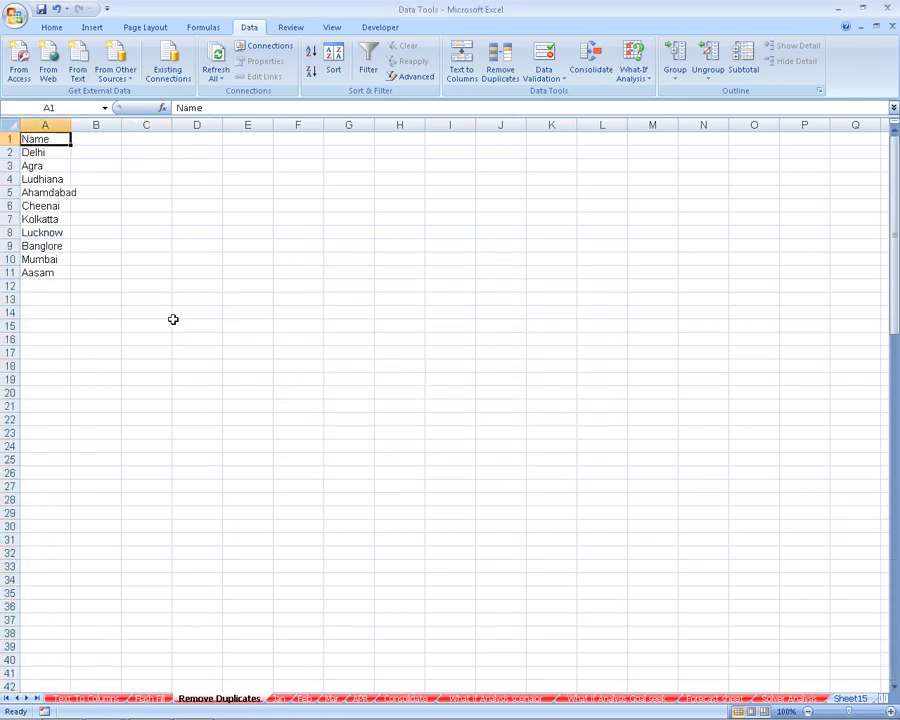
{"action": "key", "text": "ctrl+n"}
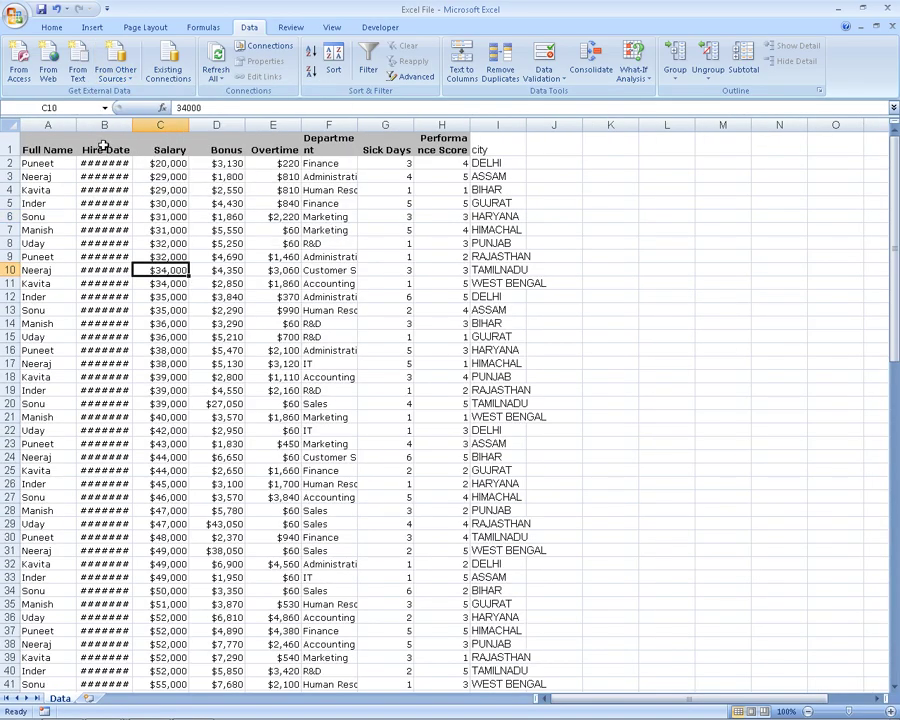
Step: Narrow column A to fit the names and autofit column B to show the hire dates
{"action": "mouse_move", "coordinate": [80, 125]}
{"action": "left_mouse_down"}
{"action": "mouse_move", "coordinate": [62, 125]}
{"action": "mouse_move", "coordinate": [178, 145]}
{"action": "left_mouse_up"}
{"action": "left_click", "coordinate": [90, 125]}
{"action": "left_click", "coordinate": [35, 186]}
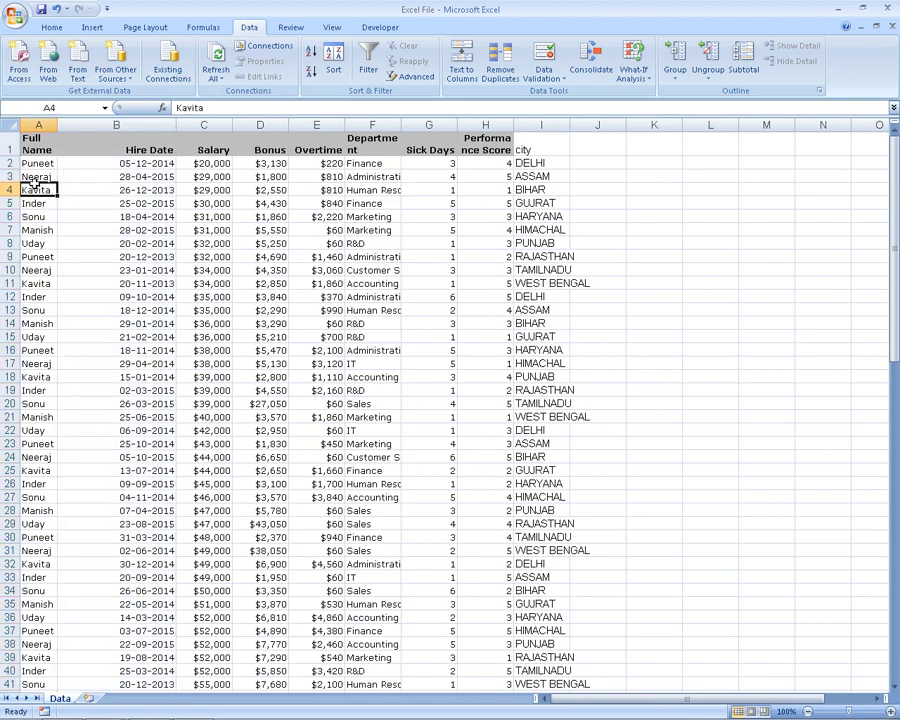
{"action": "left_click", "coordinate": [38, 176]}
{"action": "left_click", "coordinate": [62, 186]}
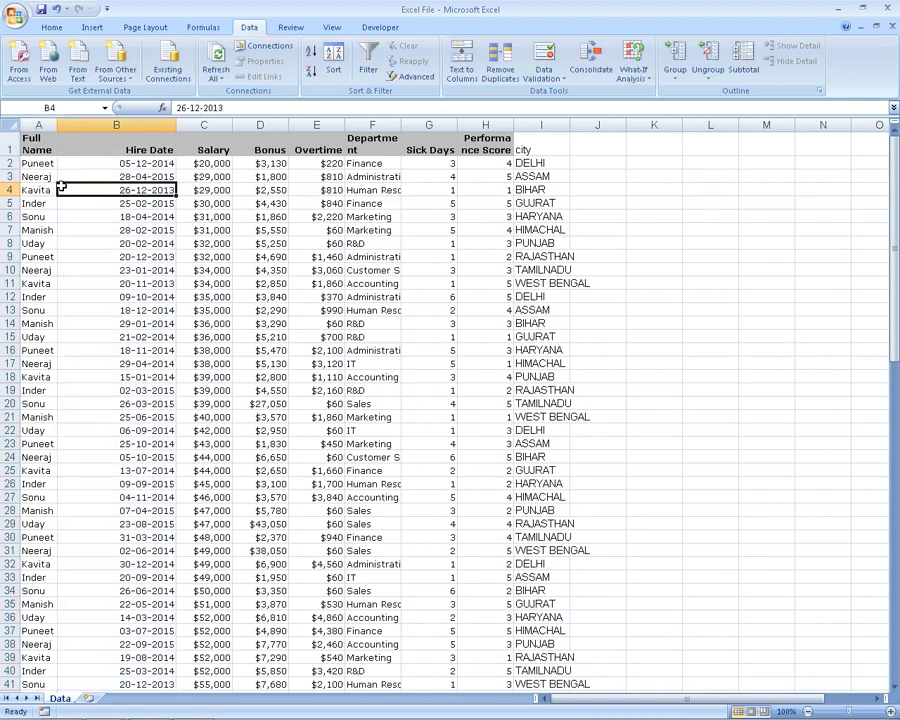
{"action": "left_click", "coordinate": [45, 177]}
{"action": "key", "text": "F2"}
{"action": "left_click", "coordinate": [285, 232]}
Step: Browse the employee table, briefly widening column A and then undoing it
{"action": "key", "text": "ctrl+Down"}
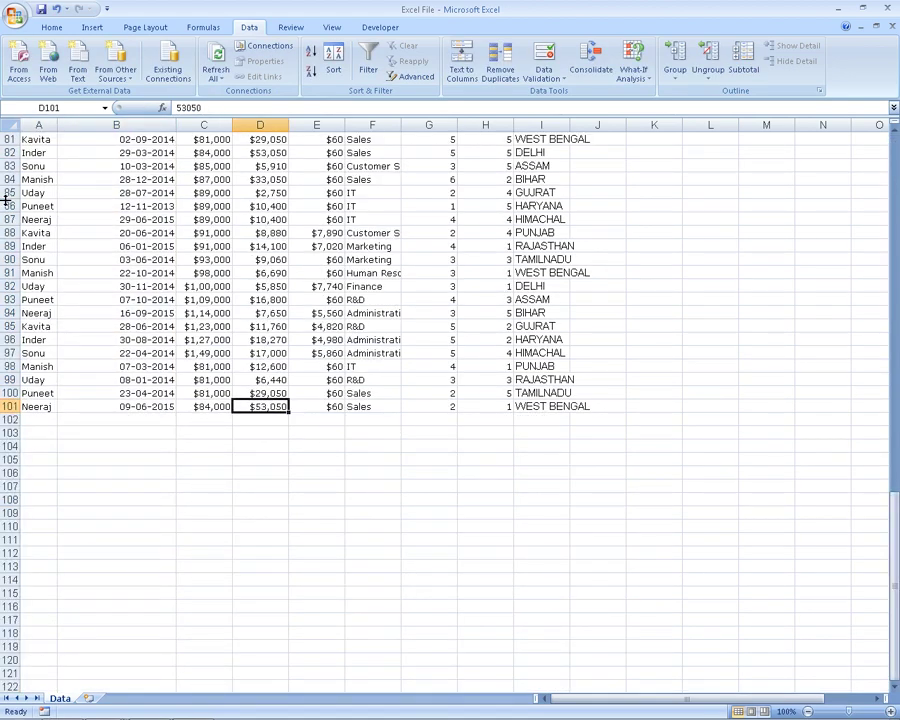
{"action": "key", "text": "ctrl+Up"}
{"action": "key", "text": "ctrl+Left"}
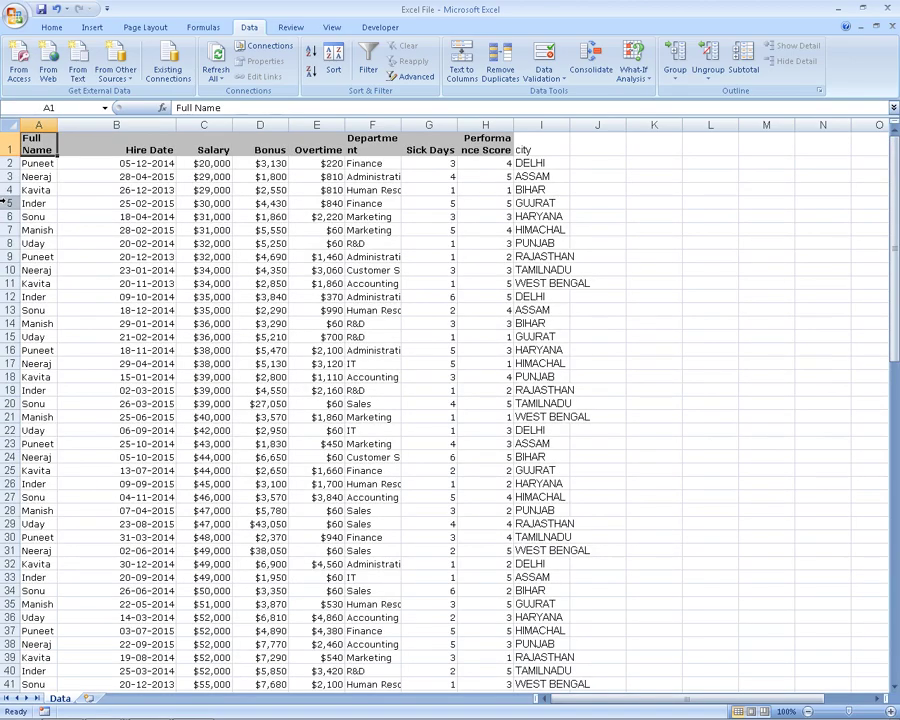
{"action": "left_click", "coordinate": [38, 124]}
{"action": "left_click_drag", "start_coordinate": [57, 124], "coordinate": [492, 124]}
{"action": "left_click", "coordinate": [509, 218]}
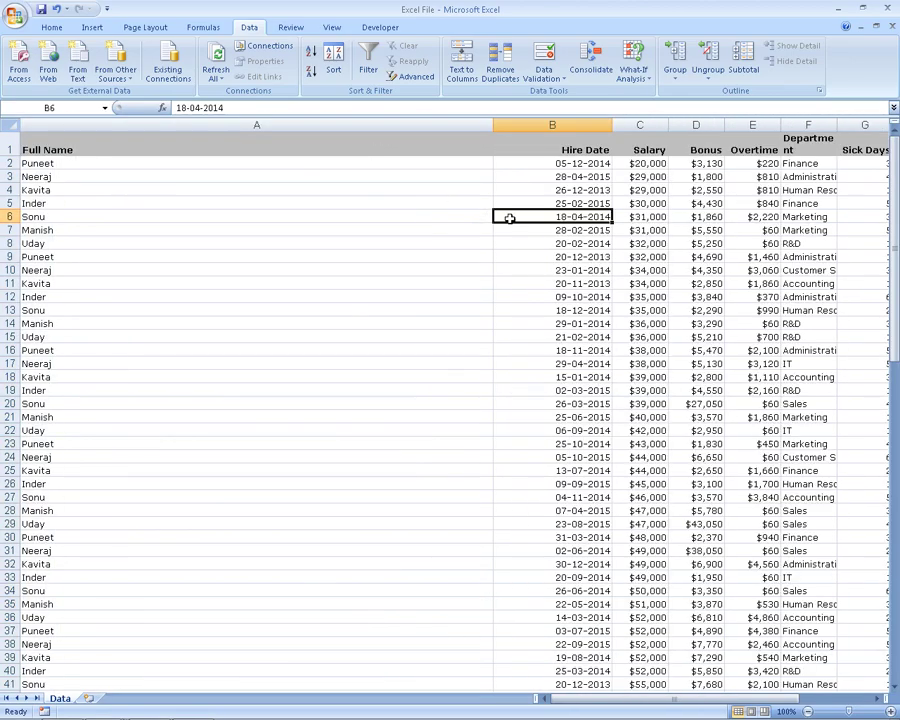
{"action": "key", "text": "ctrl+z"}
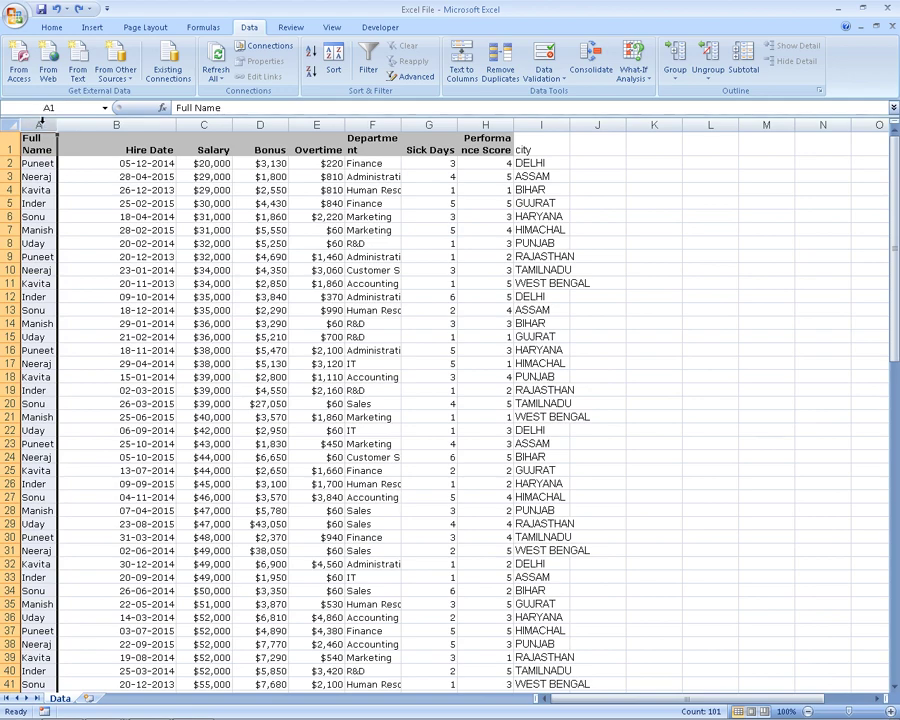
{"action": "left_click", "coordinate": [106, 140]}
{"action": "left_click_drag", "start_coordinate": [200, 163], "coordinate": [458, 186]}
{"action": "key", "text": "ctrl+Home"}
{"action": "left_click_drag", "start_coordinate": [430, 230], "coordinate": [485, 243]}
Step: Run Remove Duplicates on columns A through I with all columns checked, finding no duplicates
{"action": "left_click_drag", "start_coordinate": [40, 124], "coordinate": [541, 124]}
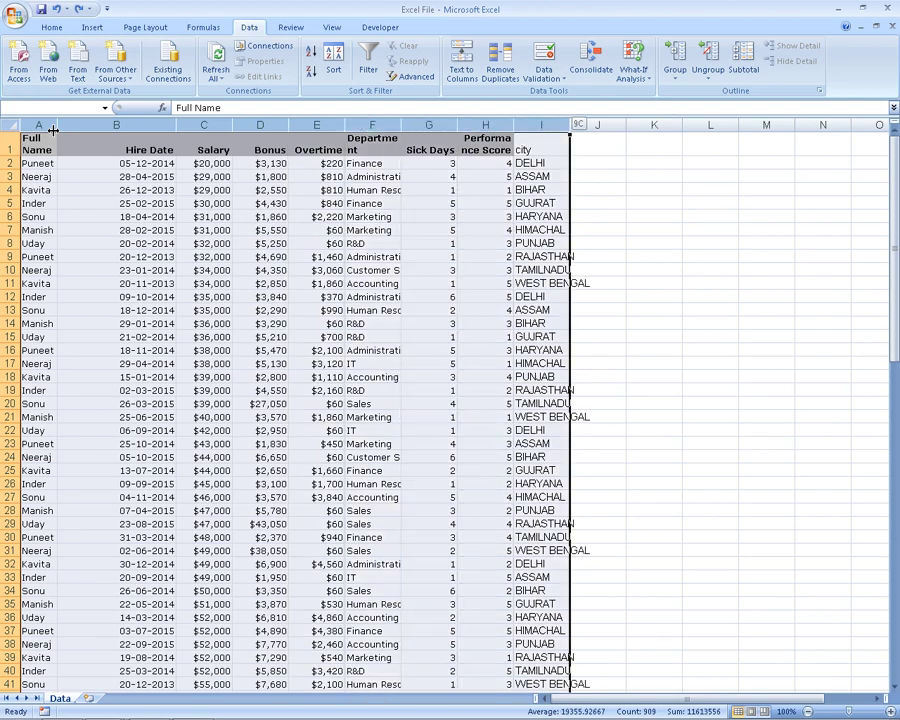
{"action": "left_click", "coordinate": [500, 62]}
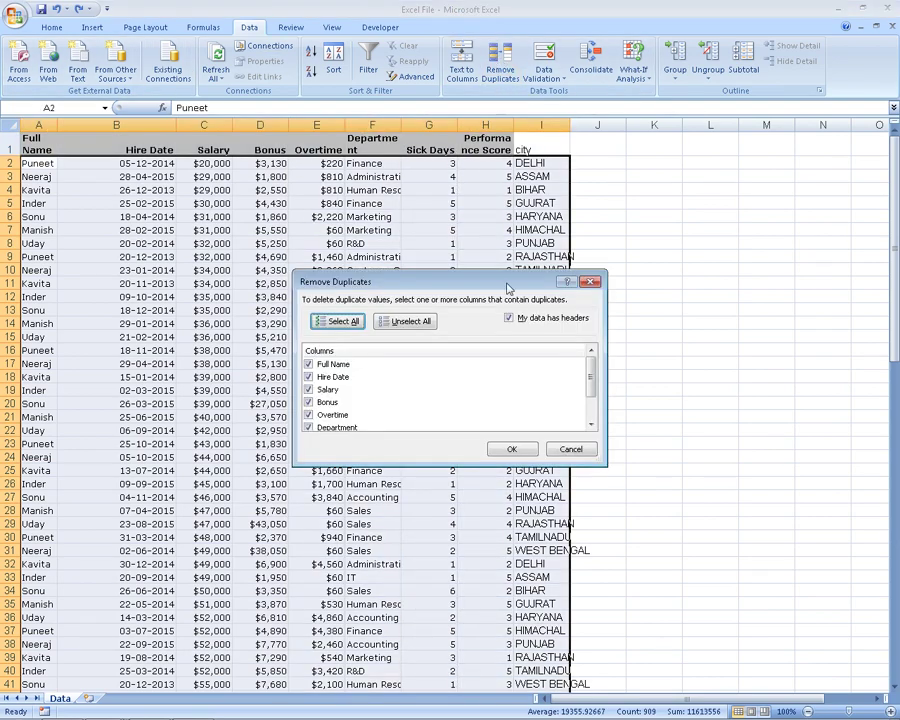
{"action": "left_click", "coordinate": [511, 449]}
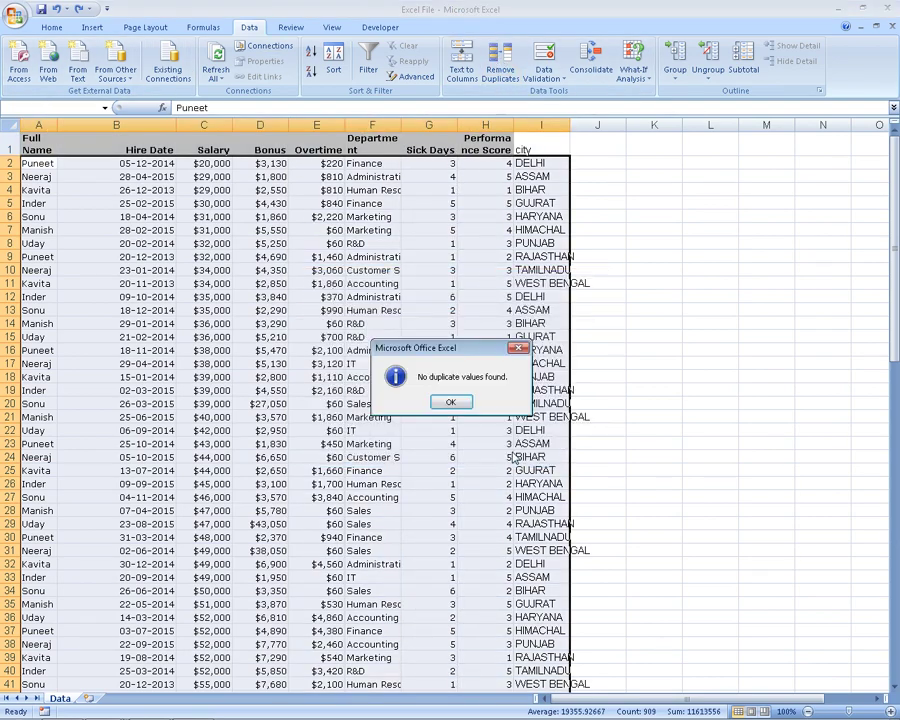
{"action": "left_click", "coordinate": [451, 402]}
Step: Fill row 3 with a copy of row 2 (Puneet) so the two rows match
{"action": "left_click", "coordinate": [45, 165]}
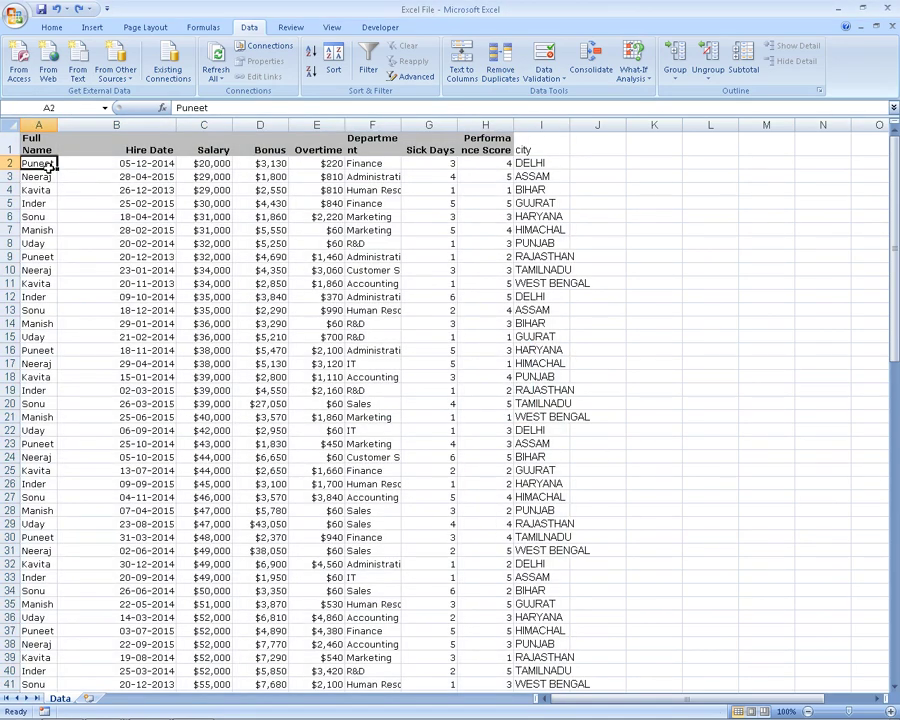
{"action": "left_click_drag", "start_coordinate": [120, 177], "coordinate": [296, 180]}
{"action": "left_click", "coordinate": [47, 165]}
{"action": "key", "text": "ctrl+shift+Right"}
{"action": "key", "text": "shift+Down"}
{"action": "key", "text": "ctrl+d"}
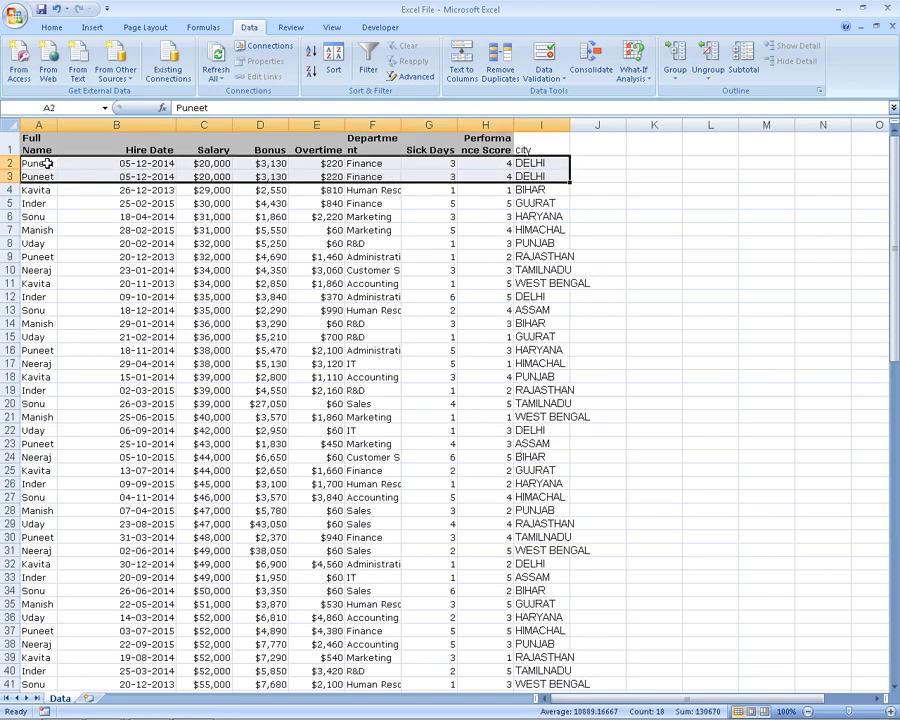
Step: Remove the duplicated Puneet row with Remove Duplicates across columns A through I
{"action": "left_click", "coordinate": [499, 62]}
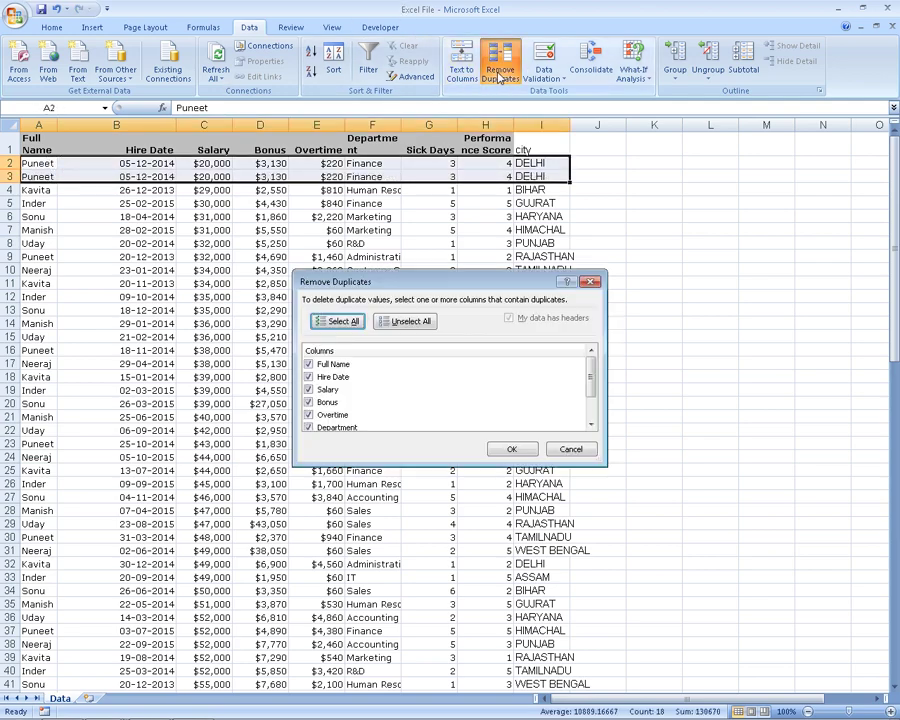
{"action": "key", "text": "Escape"}
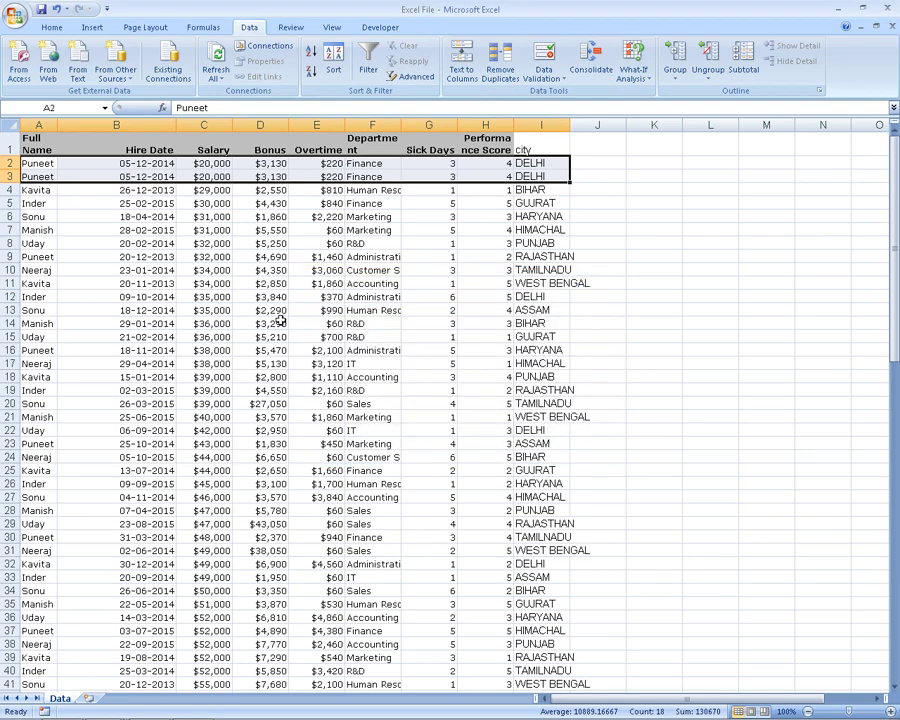
{"action": "left_click_drag", "start_coordinate": [38, 124], "coordinate": [578, 124]}
{"action": "left_click", "coordinate": [511, 188]}
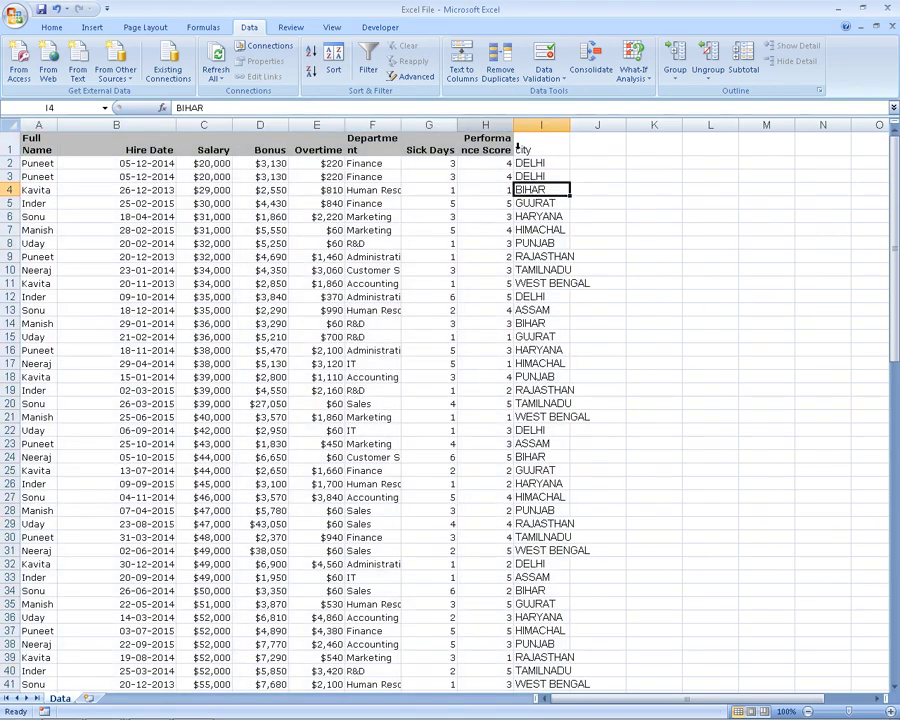
{"action": "mouse_move", "coordinate": [38, 124]}
{"action": "left_mouse_down"}
{"action": "mouse_move", "coordinate": [382, 178]}
{"action": "mouse_move", "coordinate": [560, 160]}
{"action": "left_mouse_up"}
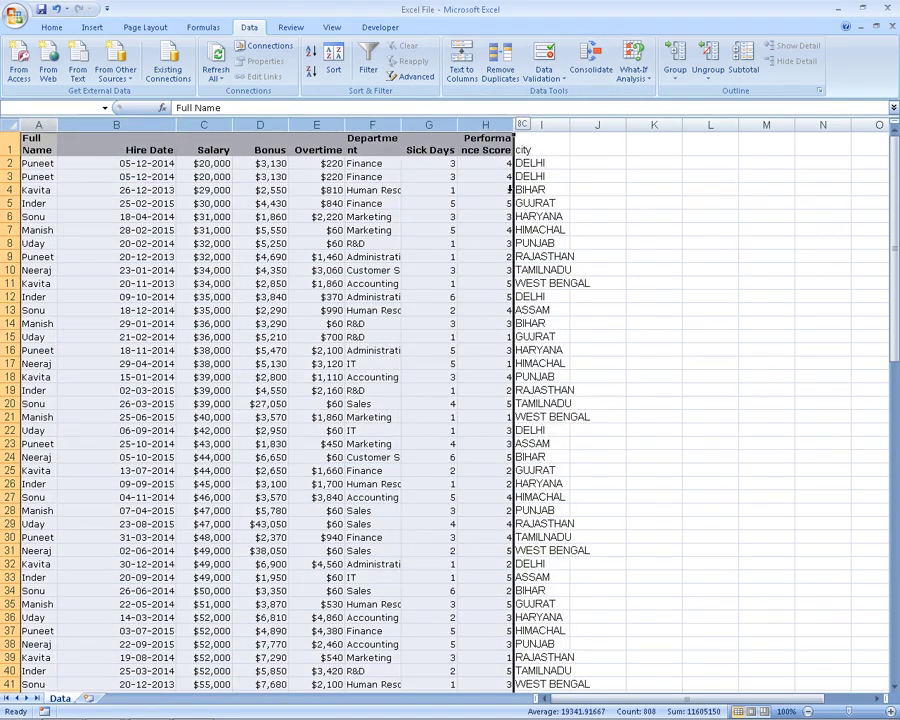
{"action": "left_click", "coordinate": [499, 62]}
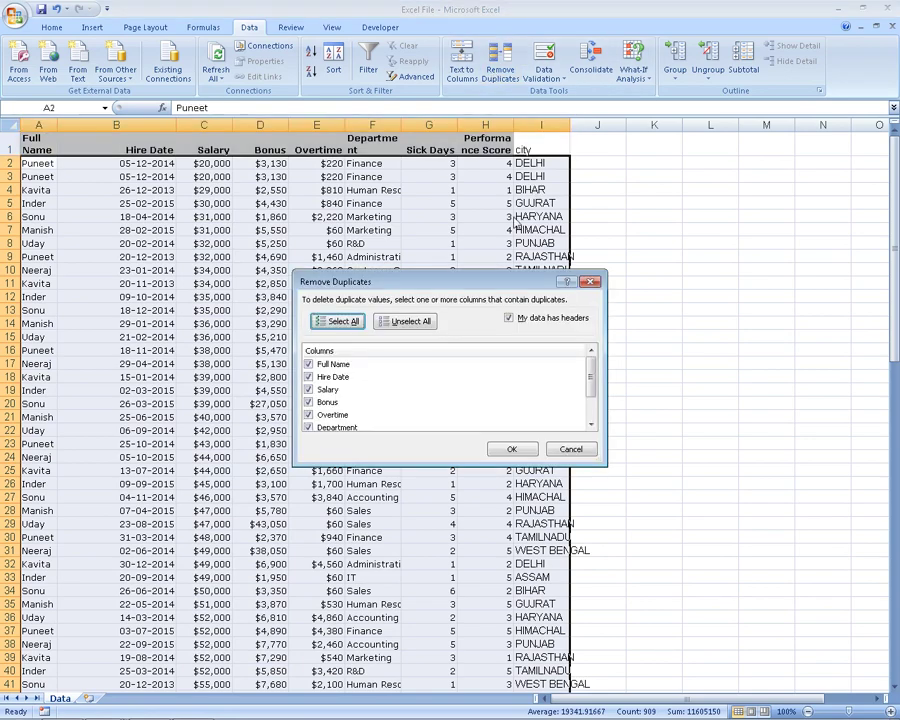
{"action": "left_click", "coordinate": [509, 448]}
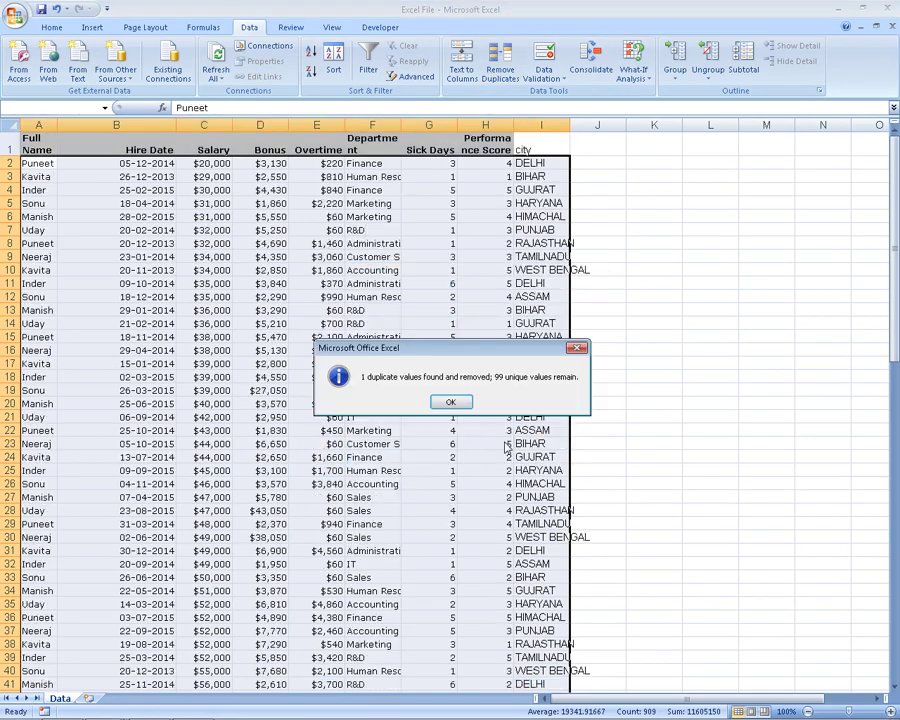
{"action": "left_click", "coordinate": [450, 402]}
Step: Close Excel and return to the Windows desktop
{"action": "left_click_drag", "start_coordinate": [40, 176], "coordinate": [385, 217]}
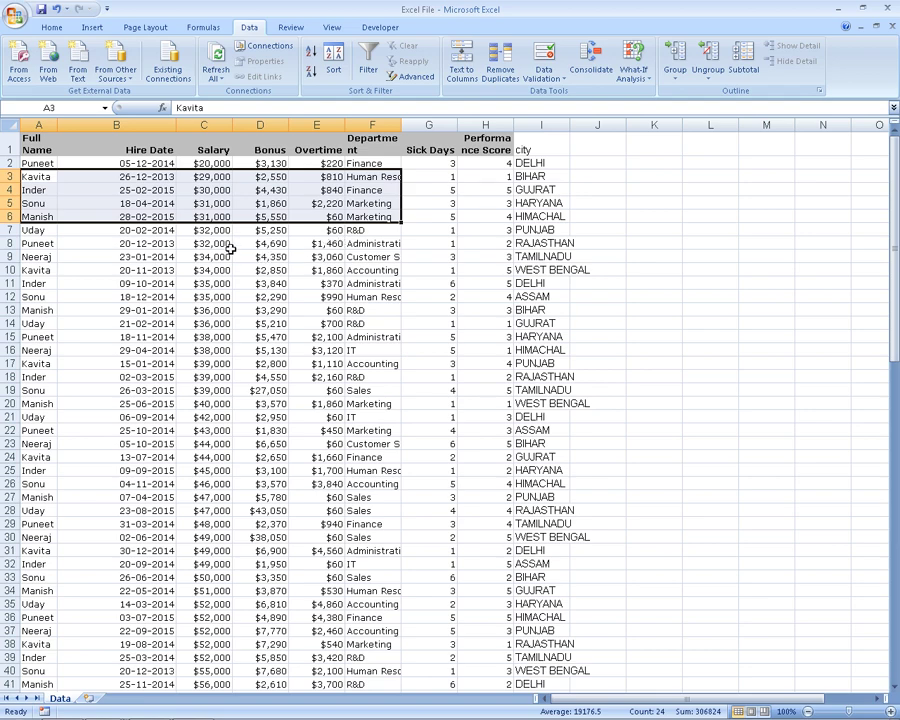
{"action": "key", "text": "super+d"}
{"action": "left_click", "coordinate": [149, 706]}
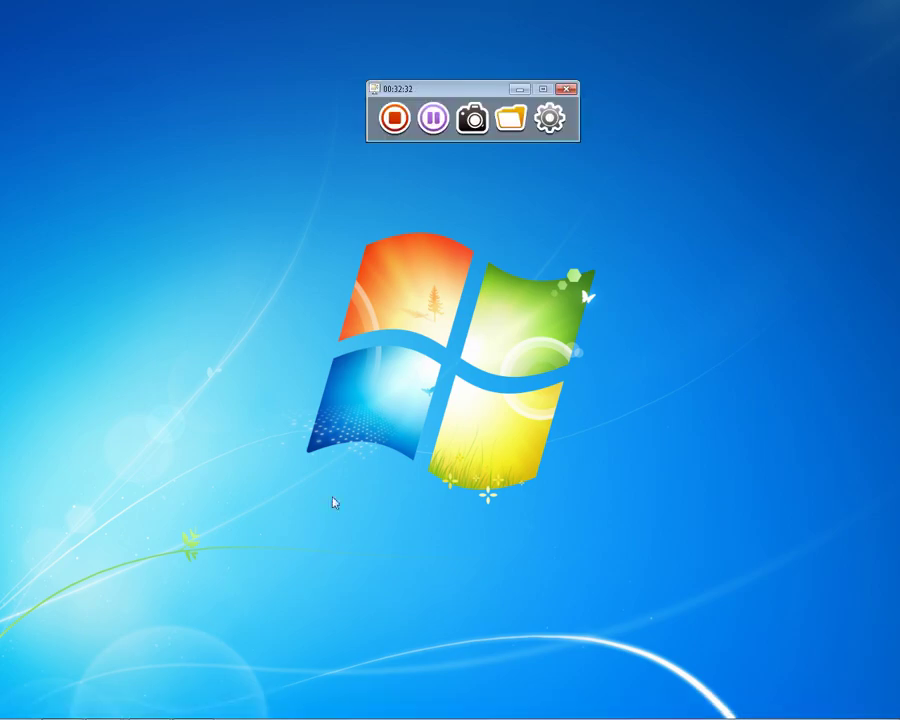